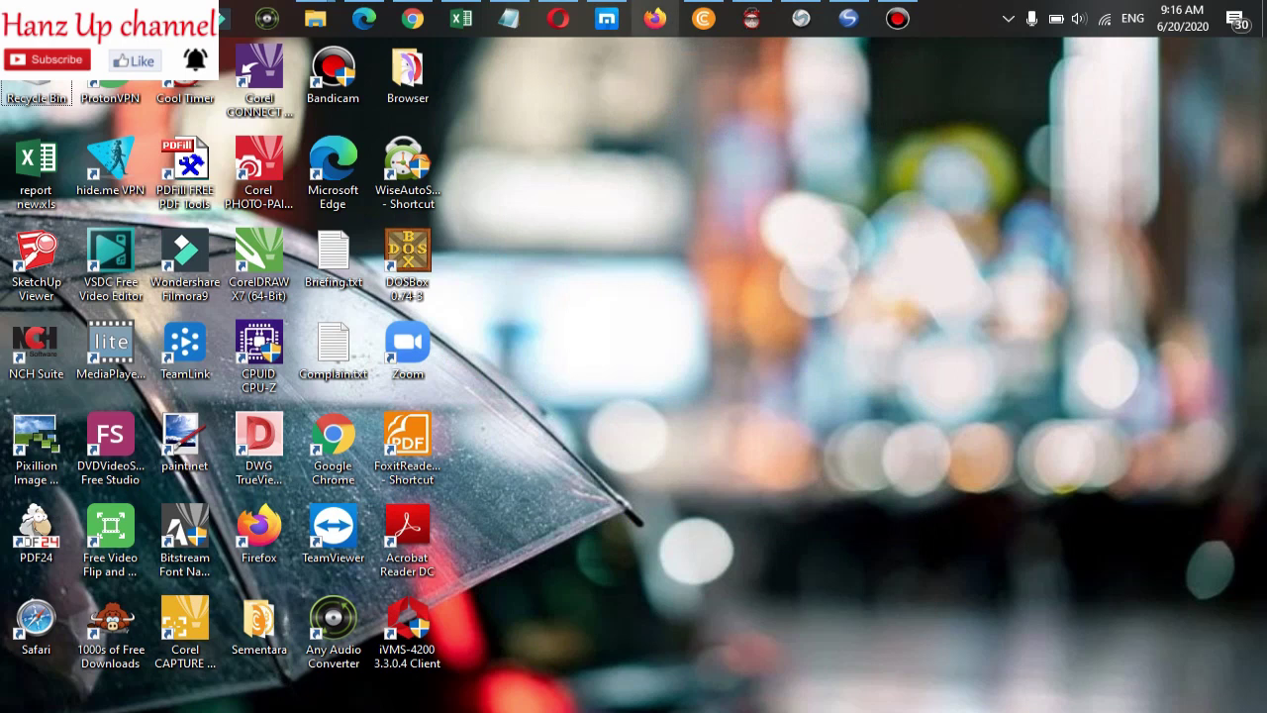
Step: Switch to the Maxthon browser and load funenbizstuff.blogspot.com in a new tab
click(606, 18)
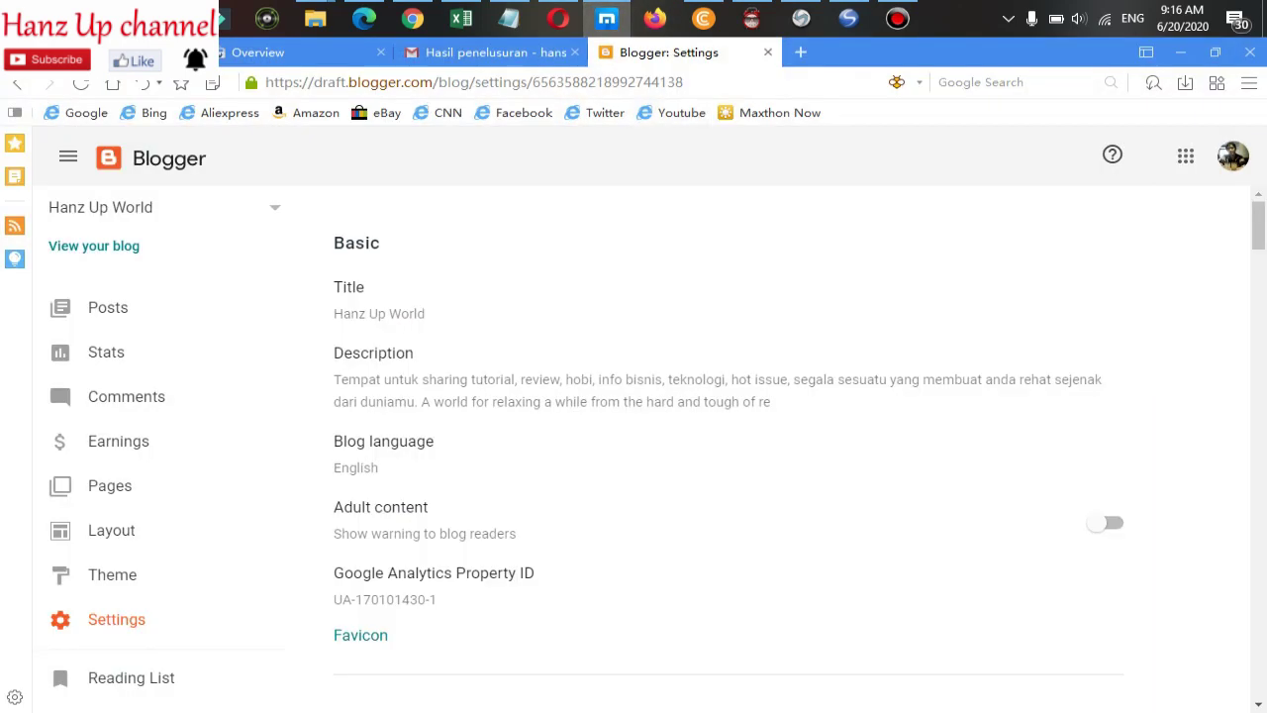
click(801, 52)
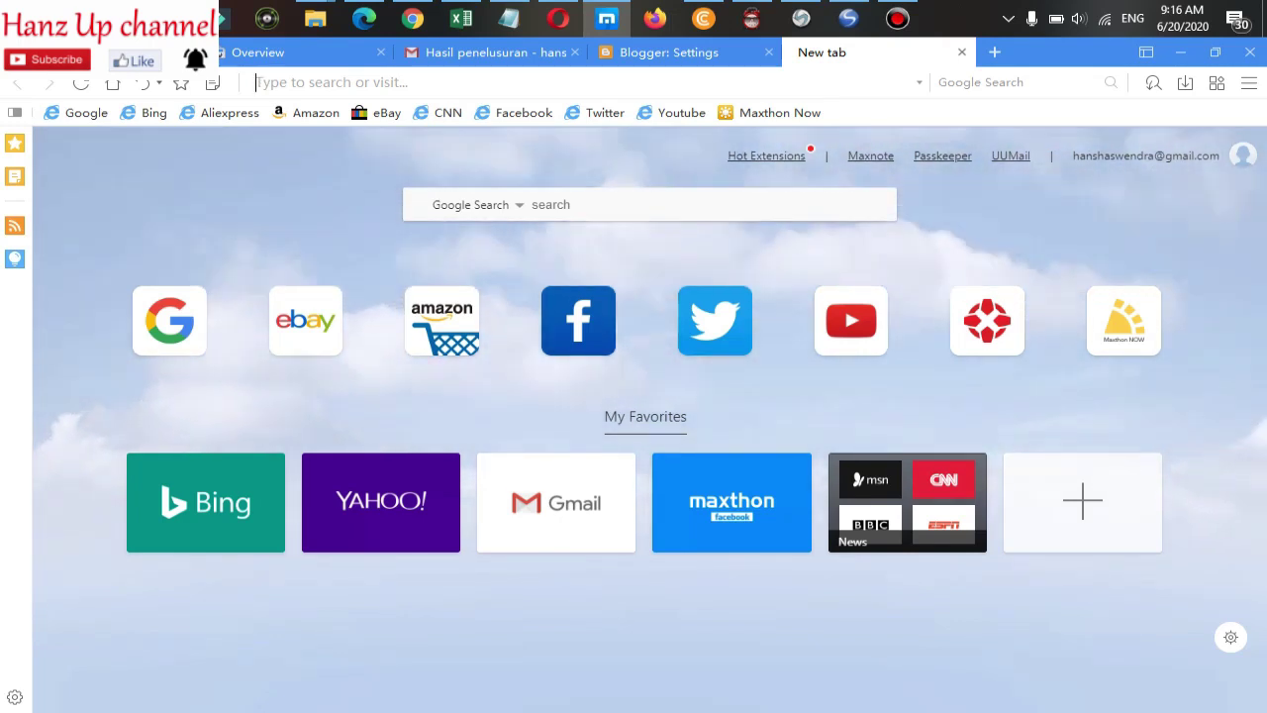
text(www)
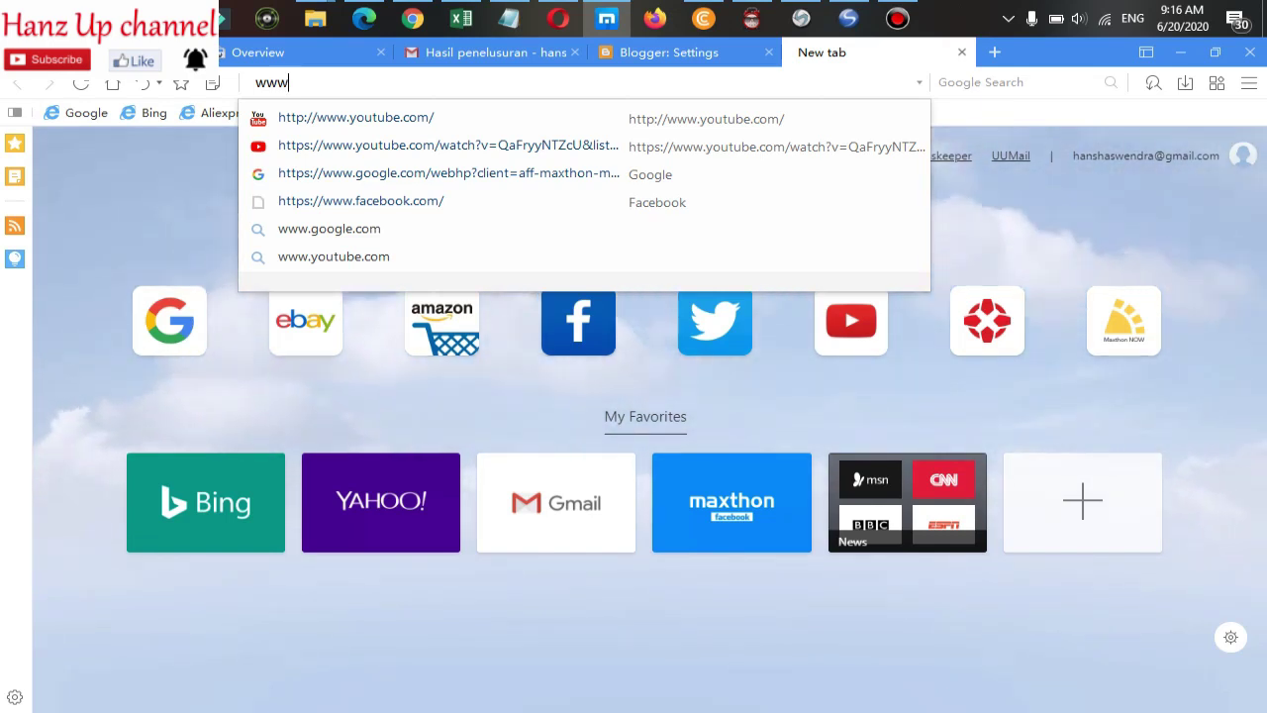
key(Escape)
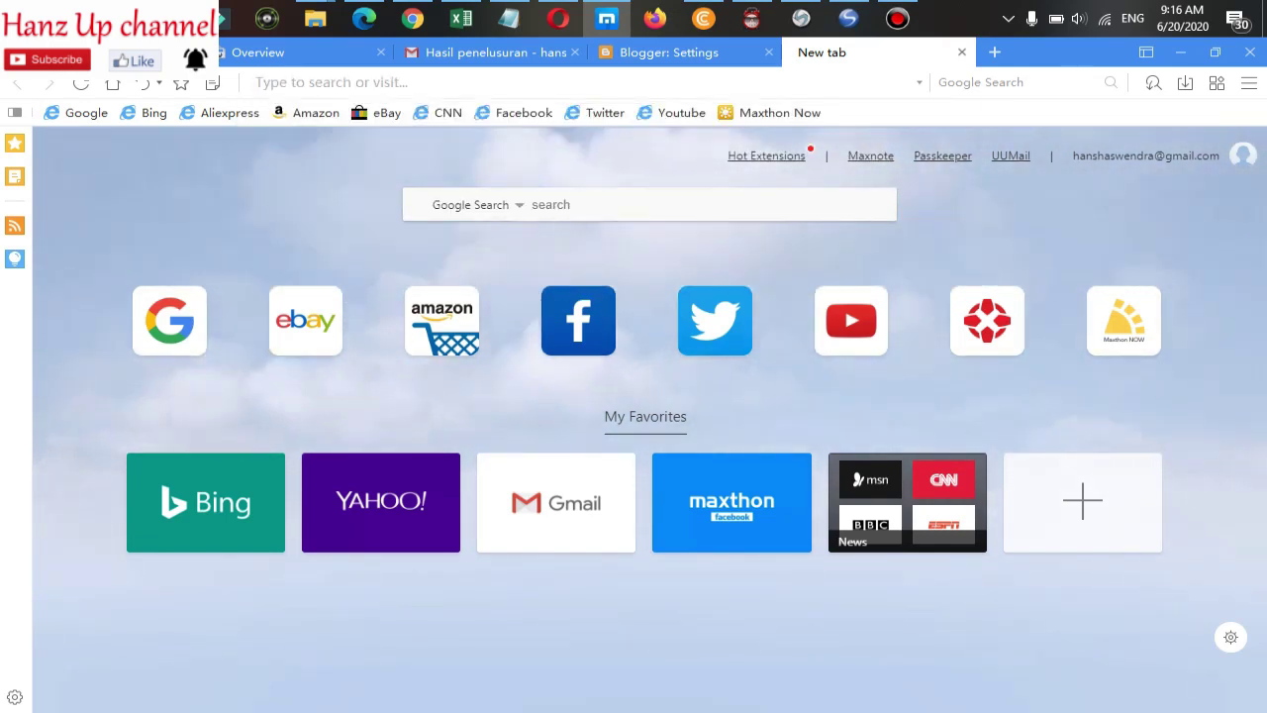
text(funenbizstuff.blogspot.com)
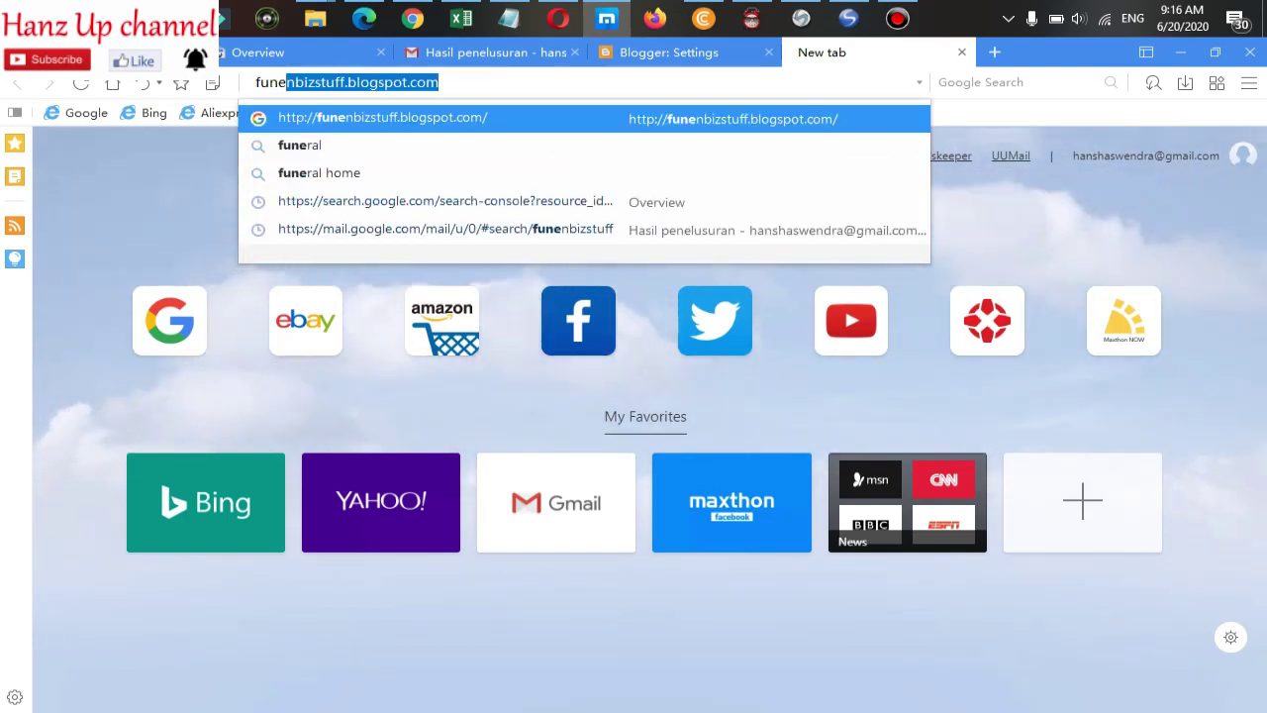
click(346, 82)
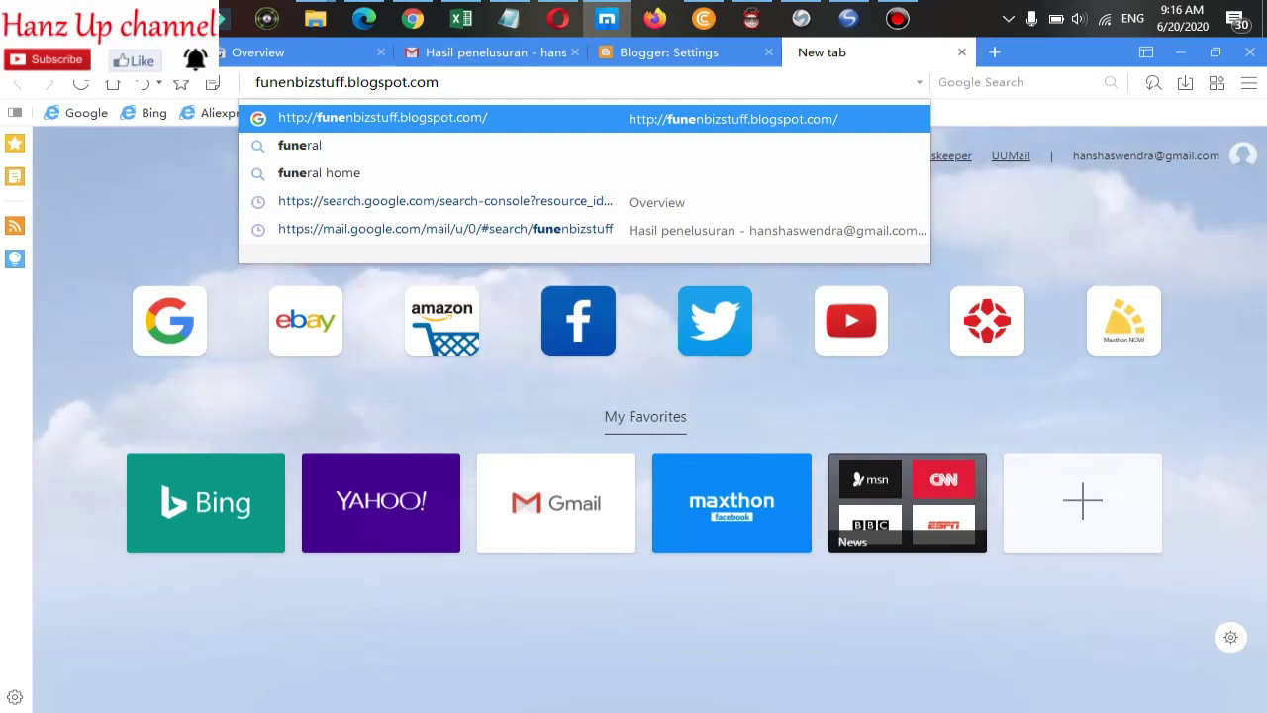
key(Return)
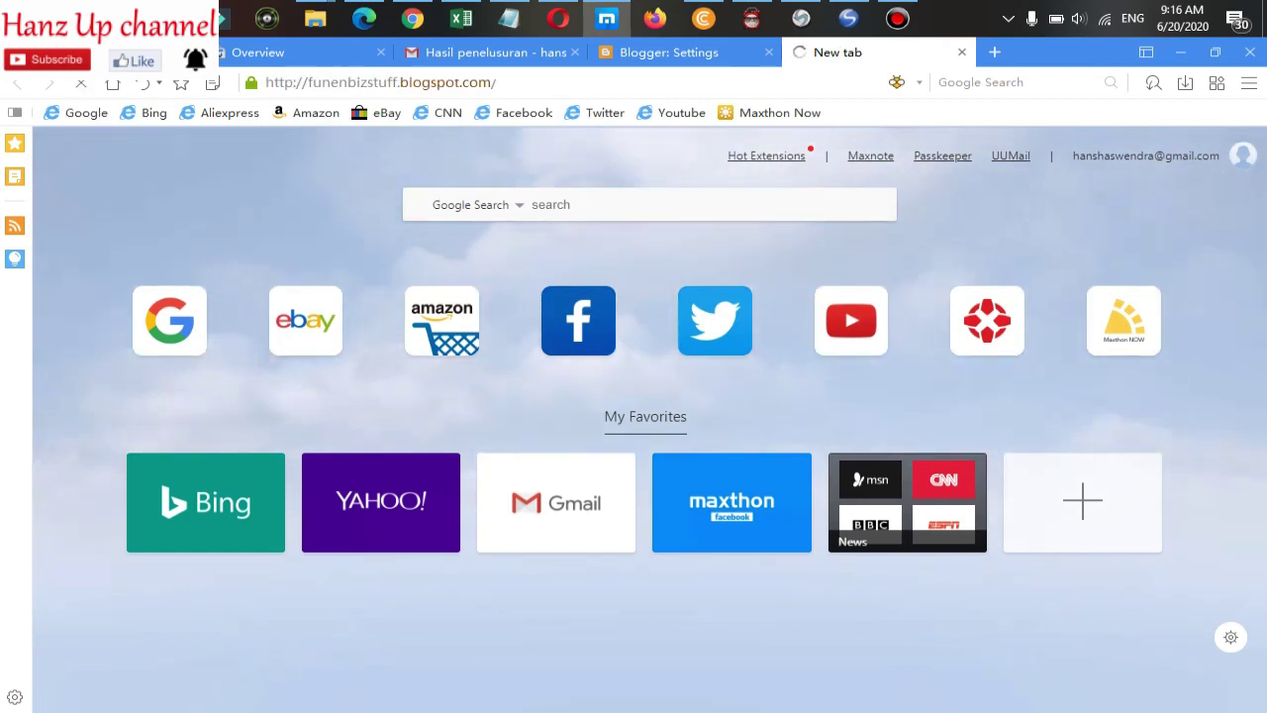
key(ctrl+t)
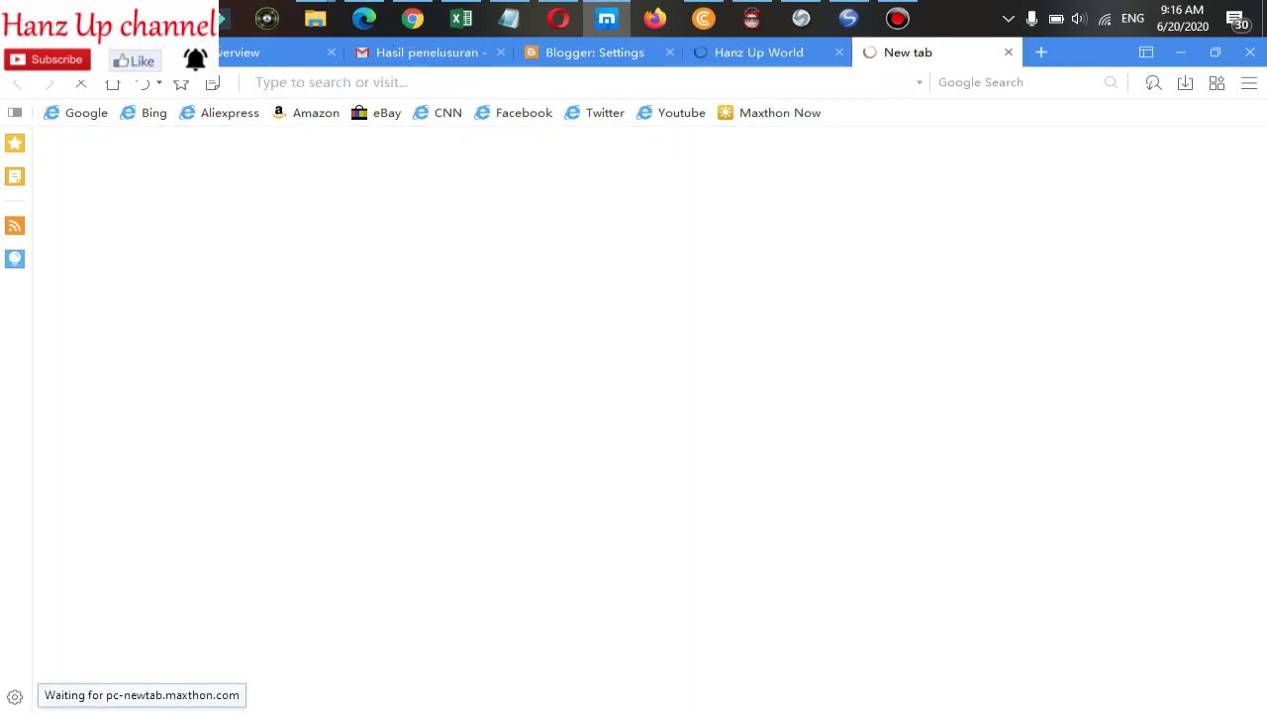
text(www.blog)
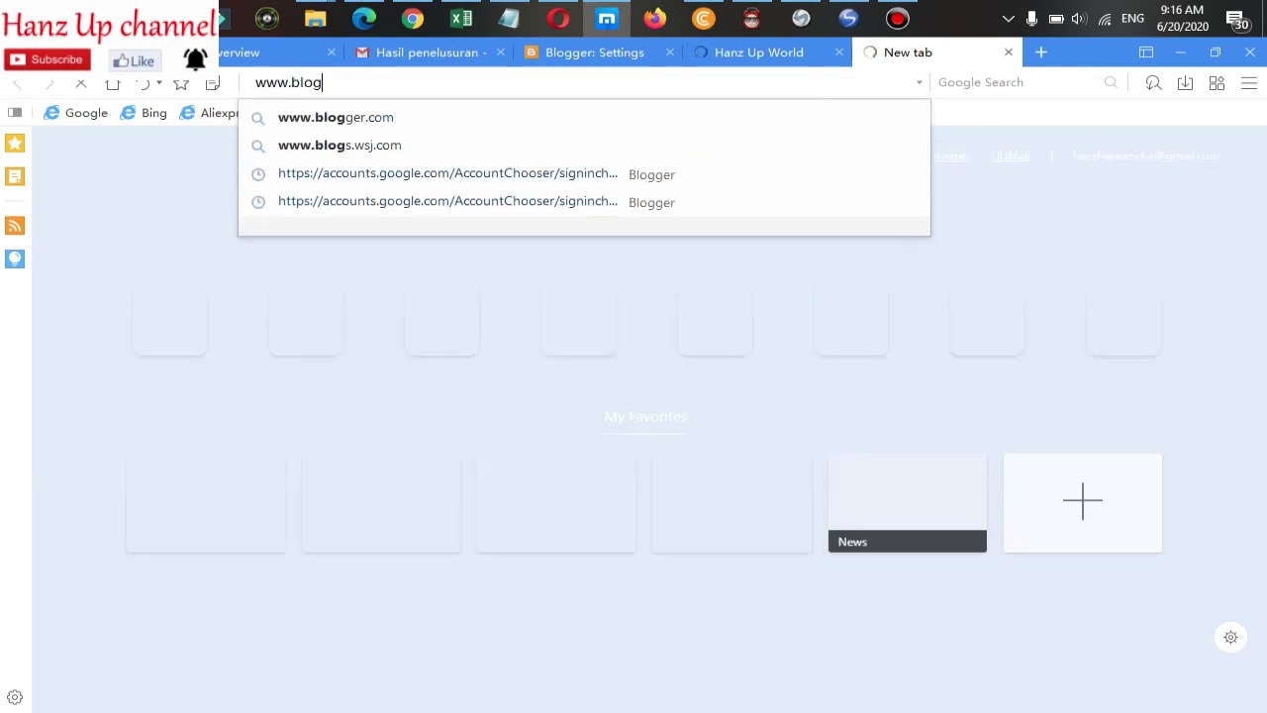
text(ger.com)
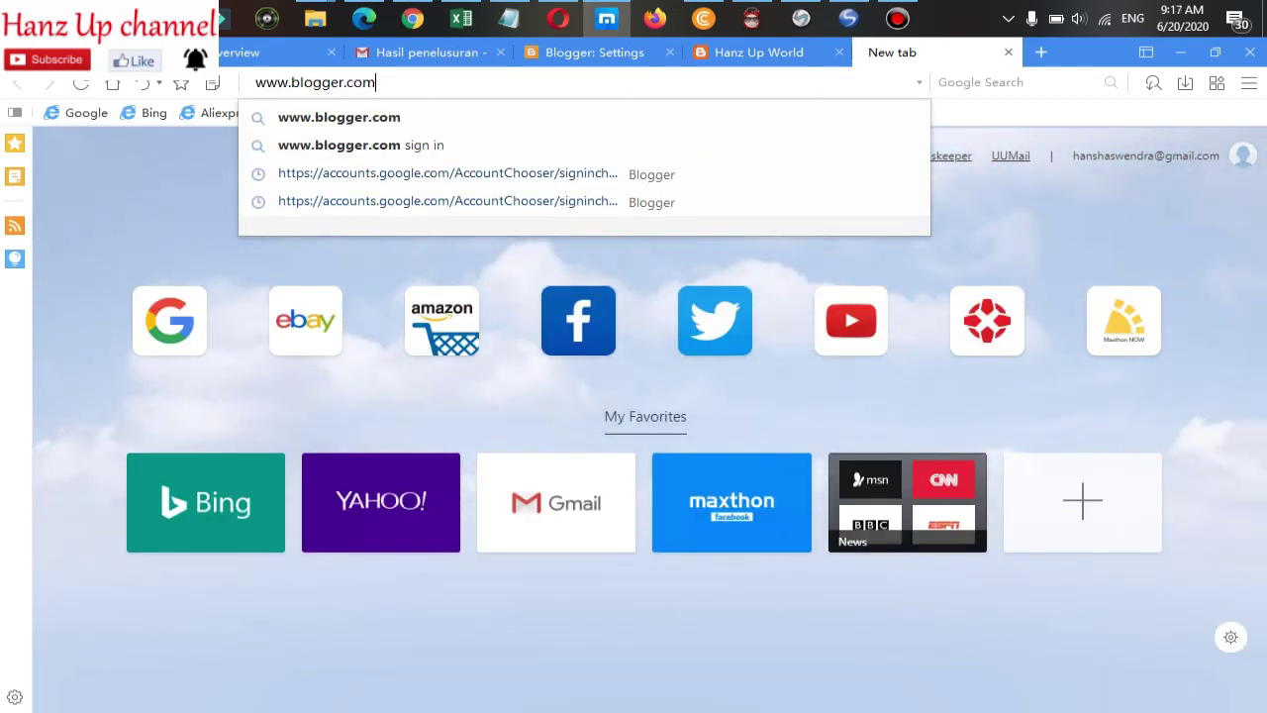
key(Return)
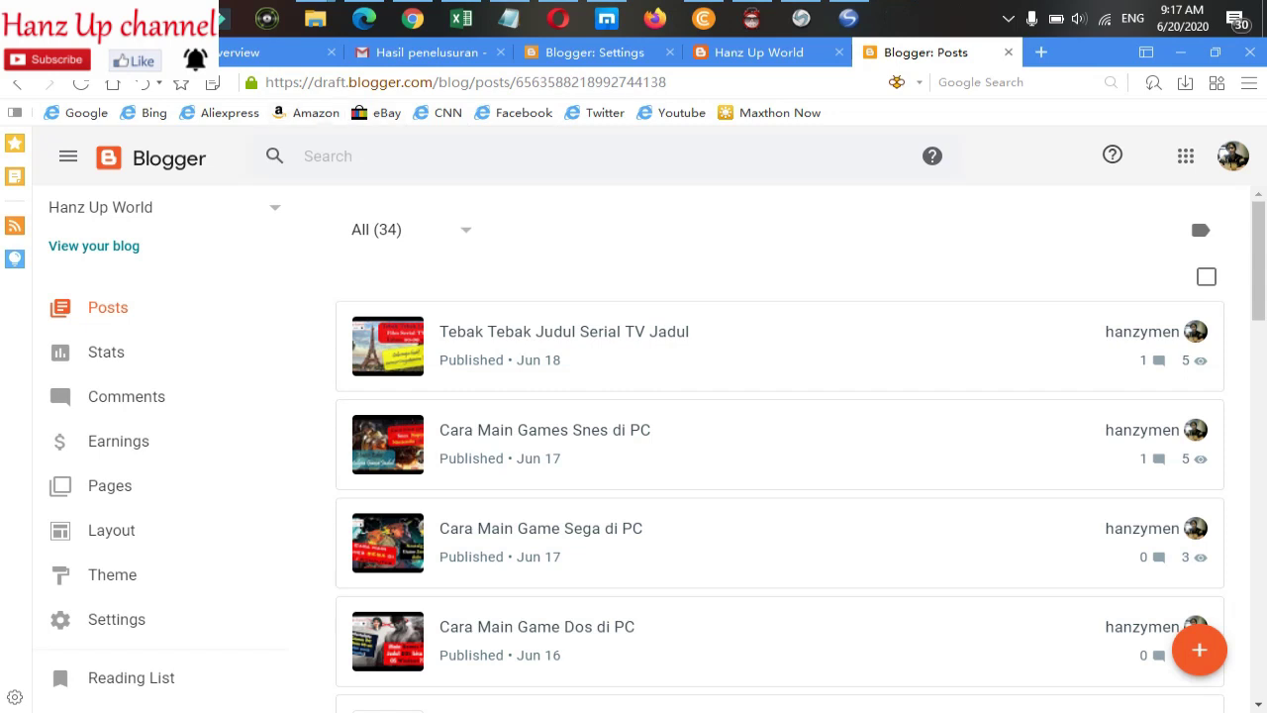
key(ctrl+l)
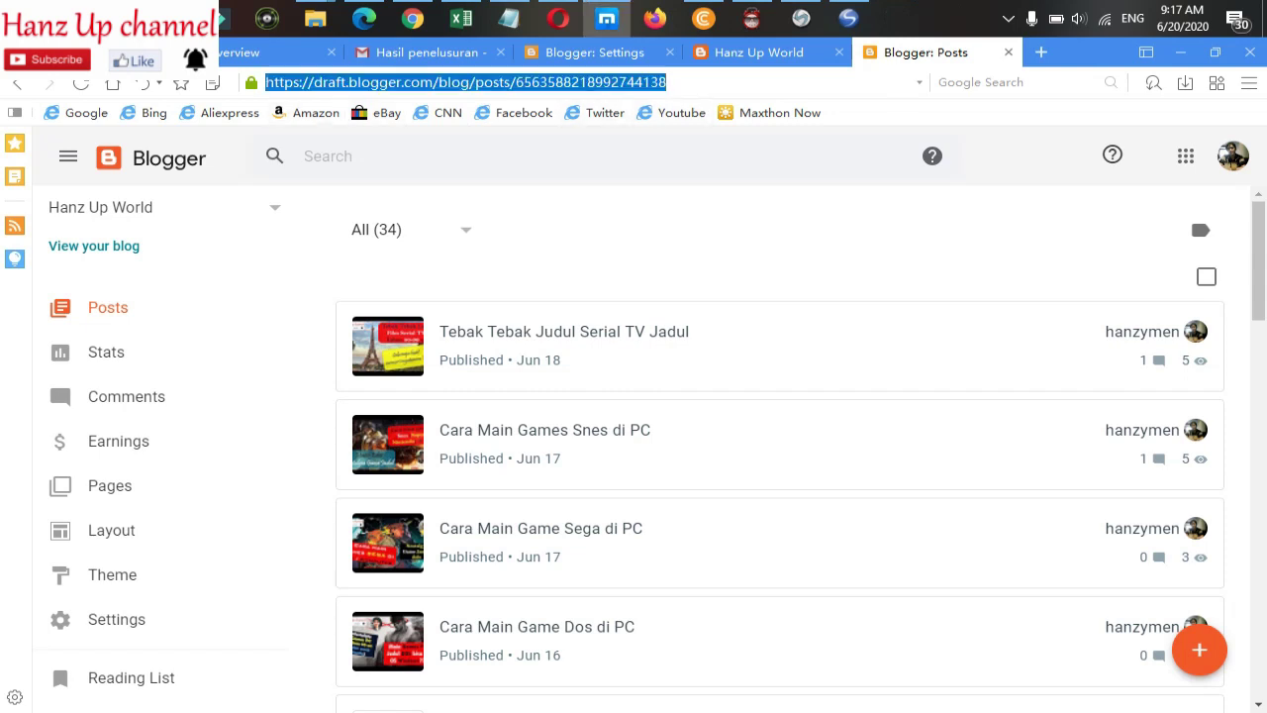
key(BackSpace)
text(ww)
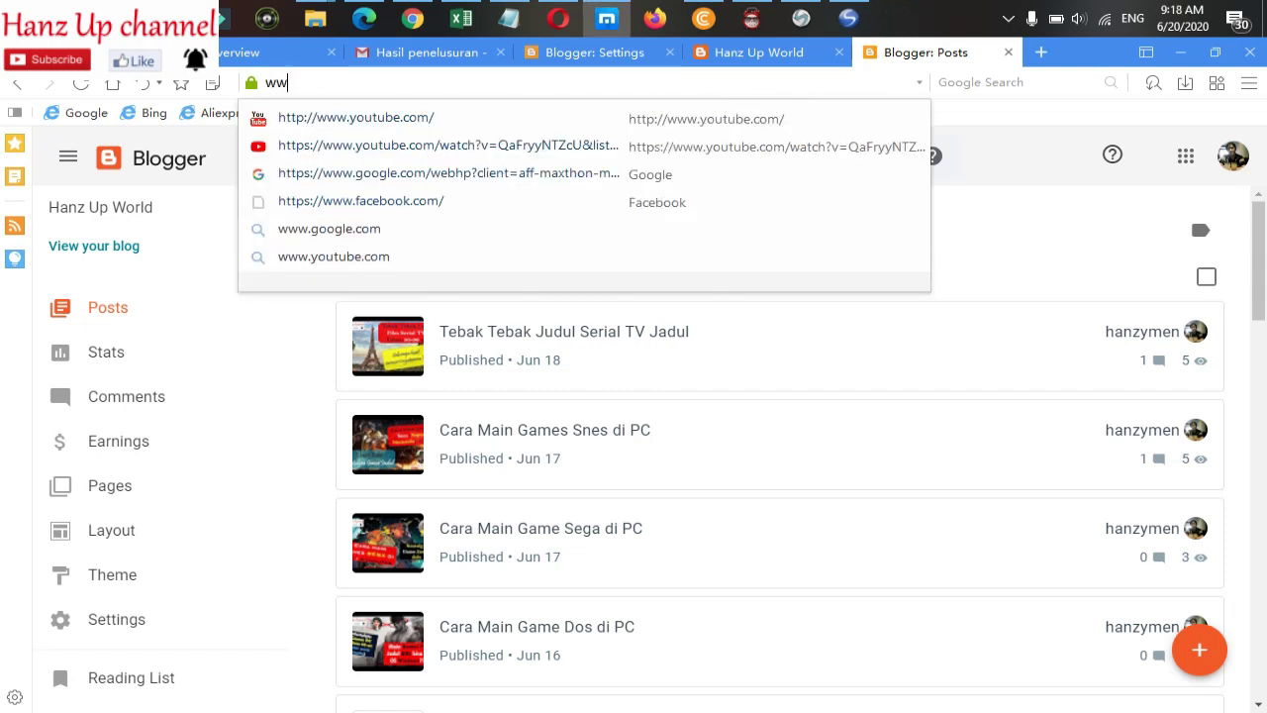
key(BackSpace)
key(BackSpace)
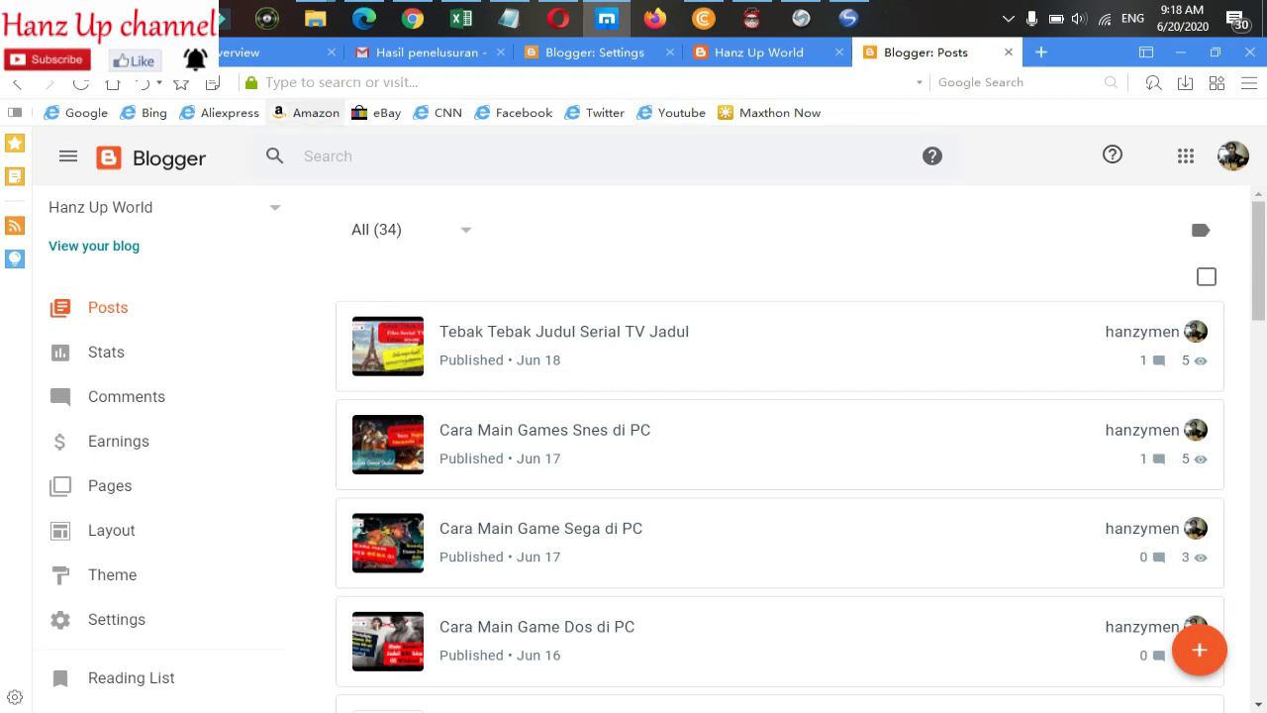
click(759, 52)
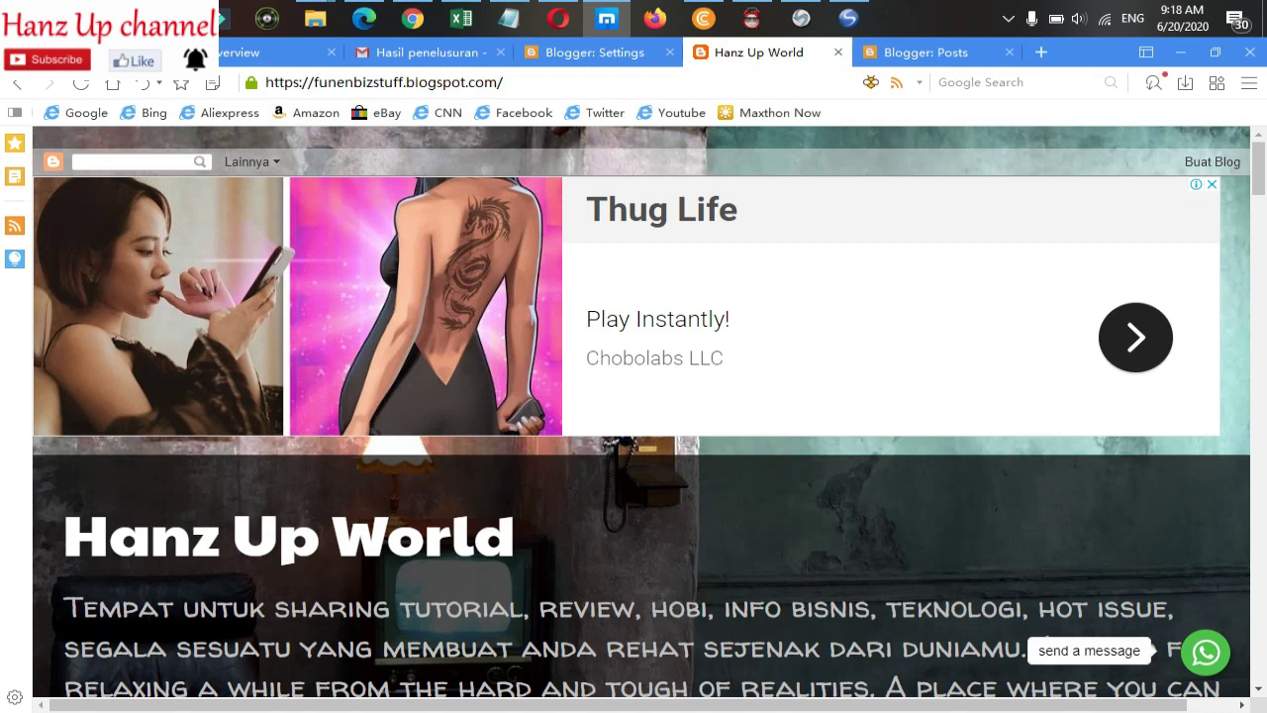
click(405, 82)
click(405, 83)
click(925, 51)
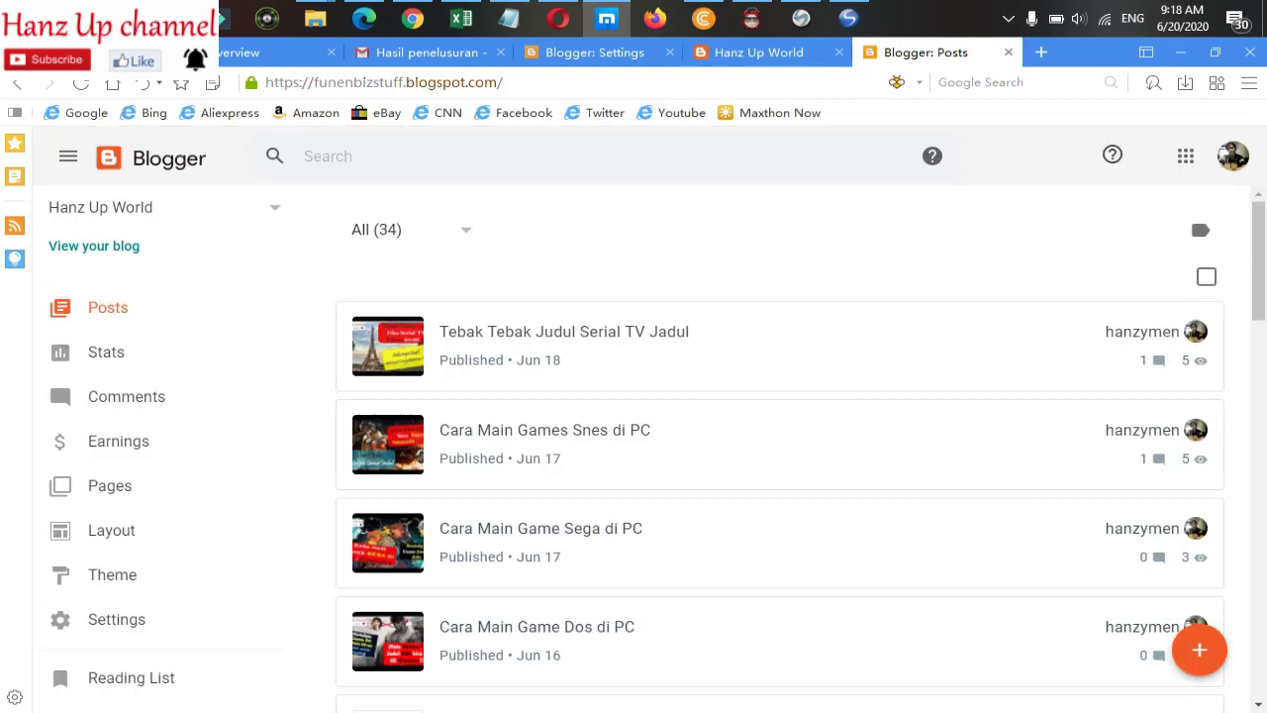
click(465, 82)
text(www.b)
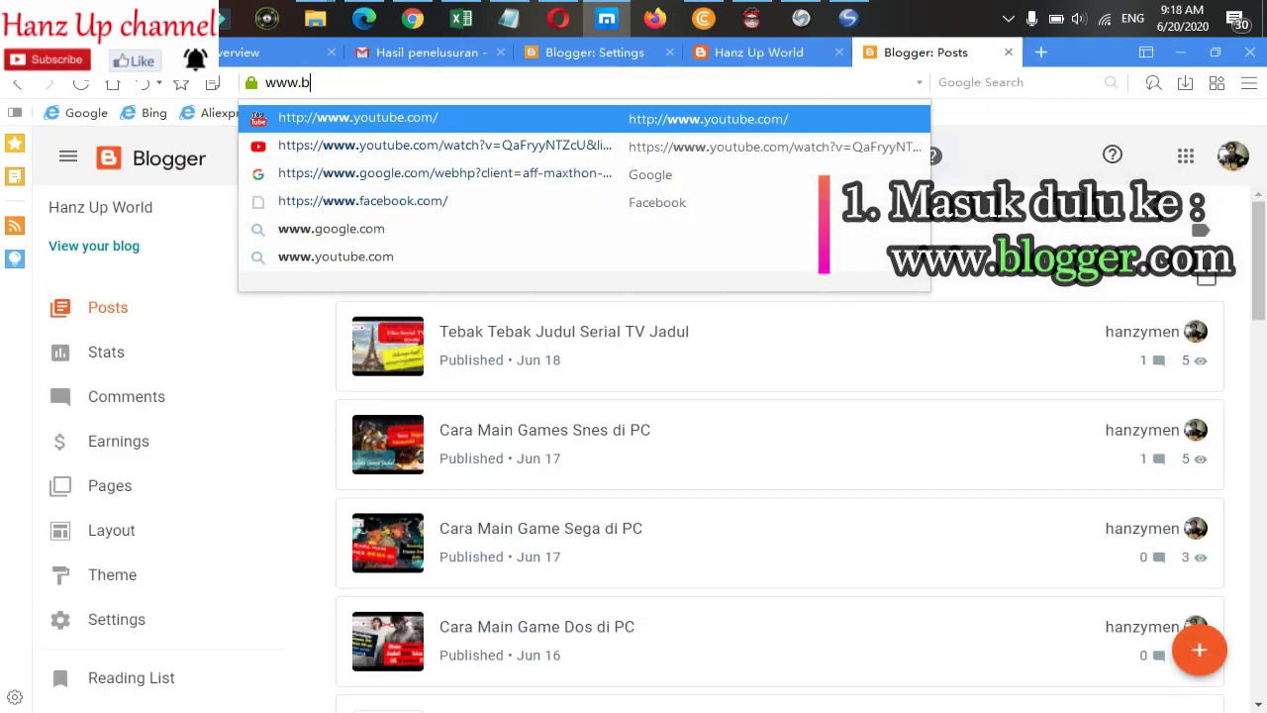
text(logger.com)
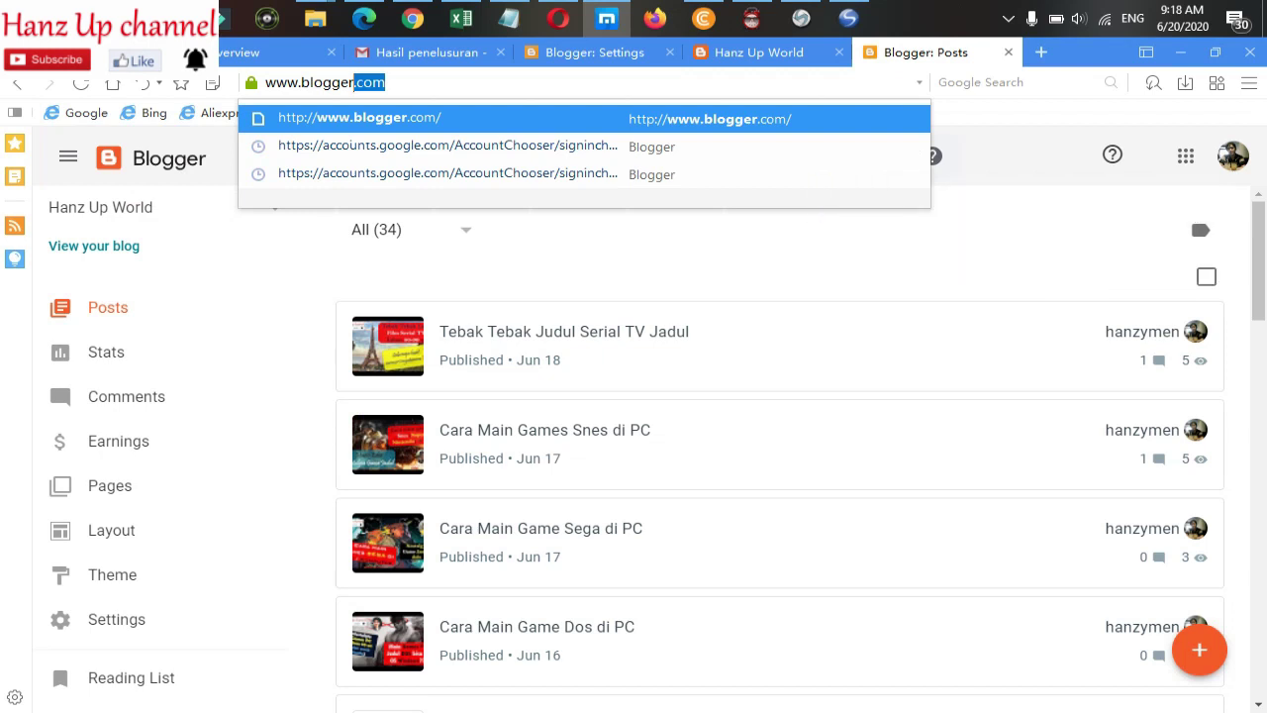
click(758, 53)
click(759, 52)
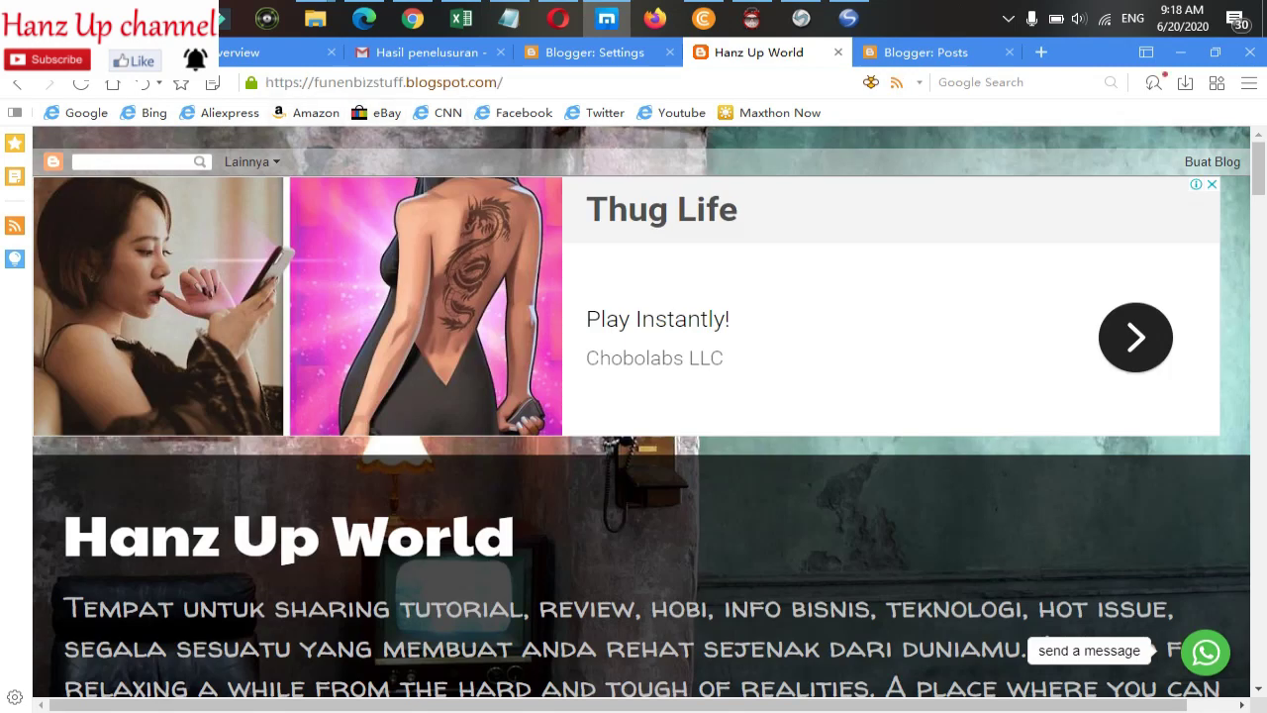
click(925, 53)
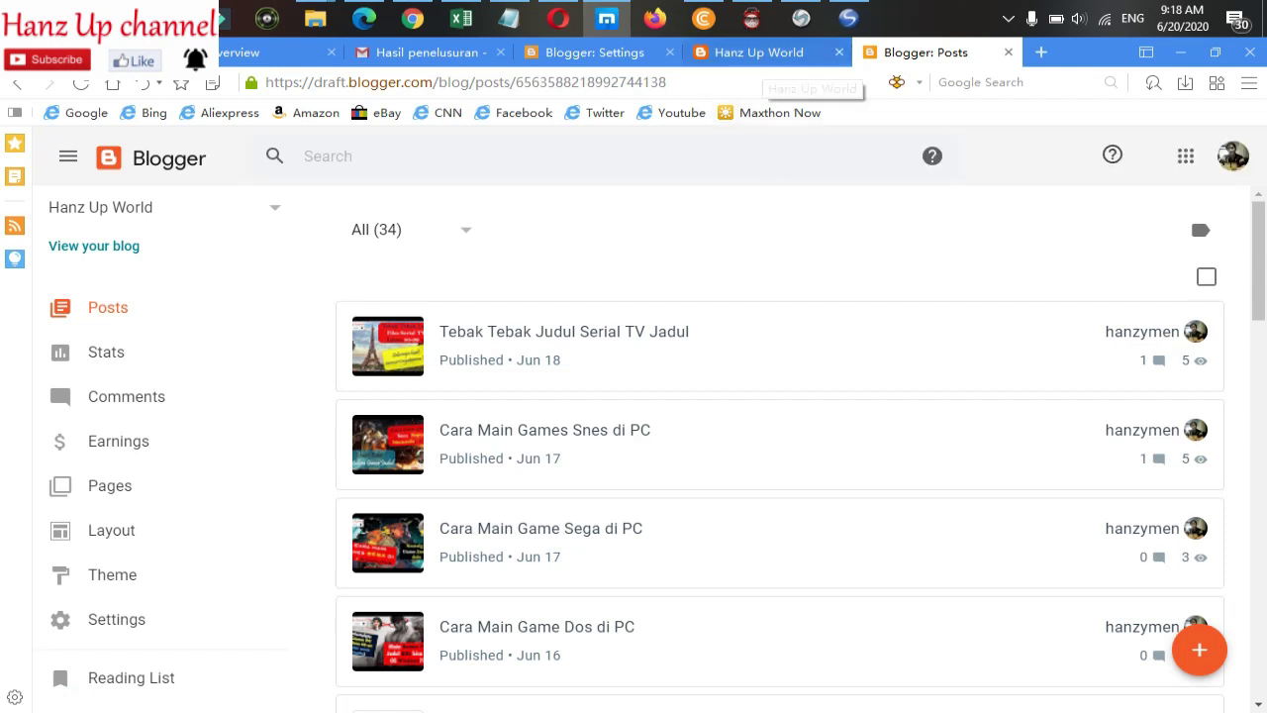
click(759, 52)
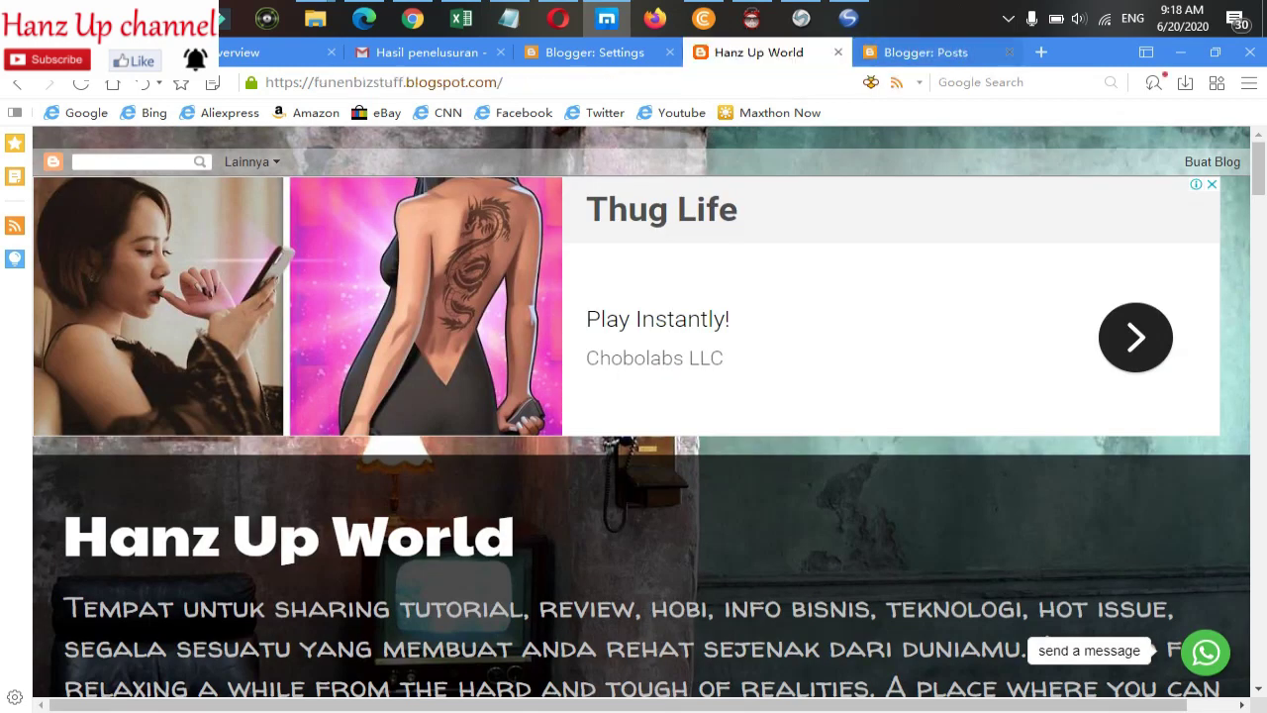
click(946, 55)
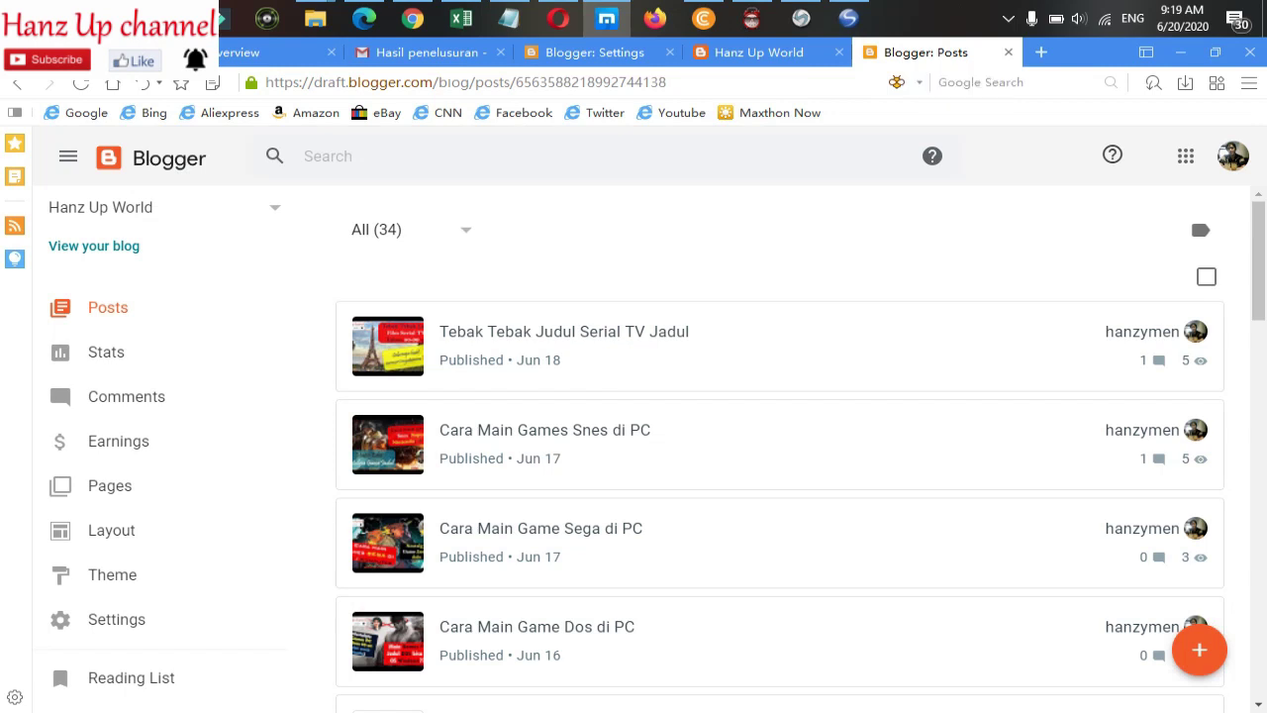
Step: Search for googleadsense in a new tab, view the Google AdSense start page from the results, and close it
click(1041, 51)
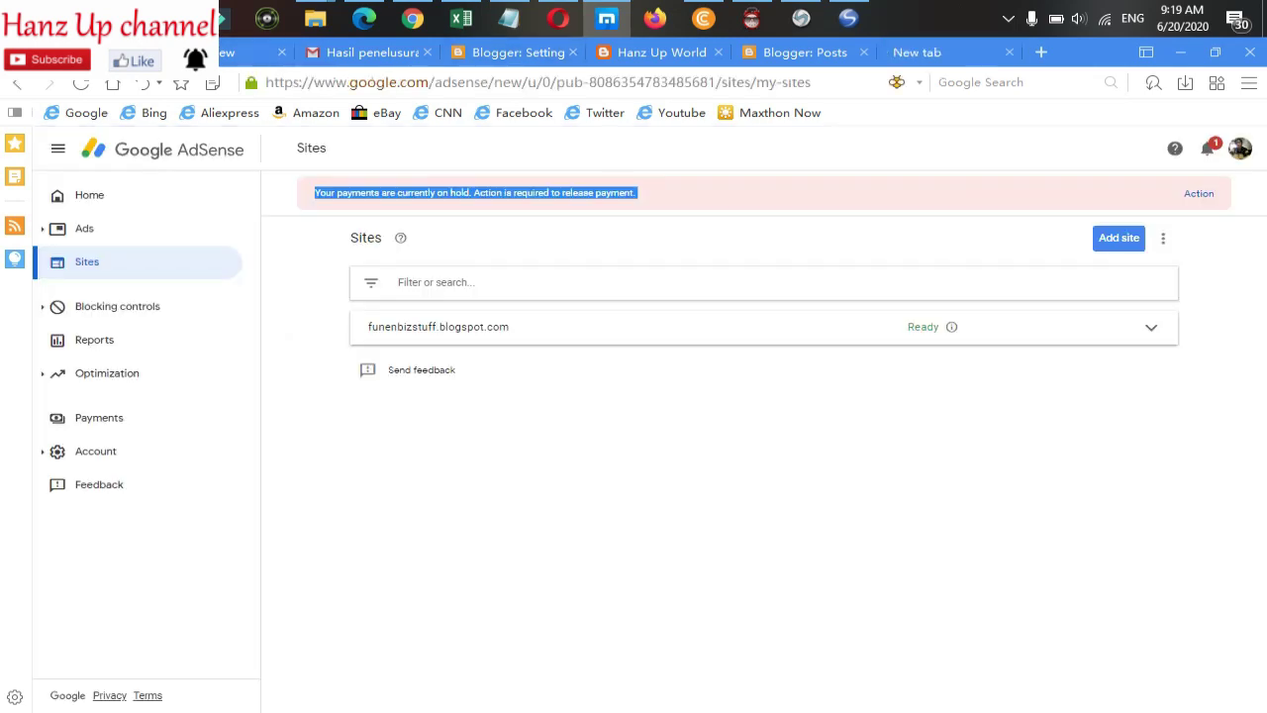
click(941, 52)
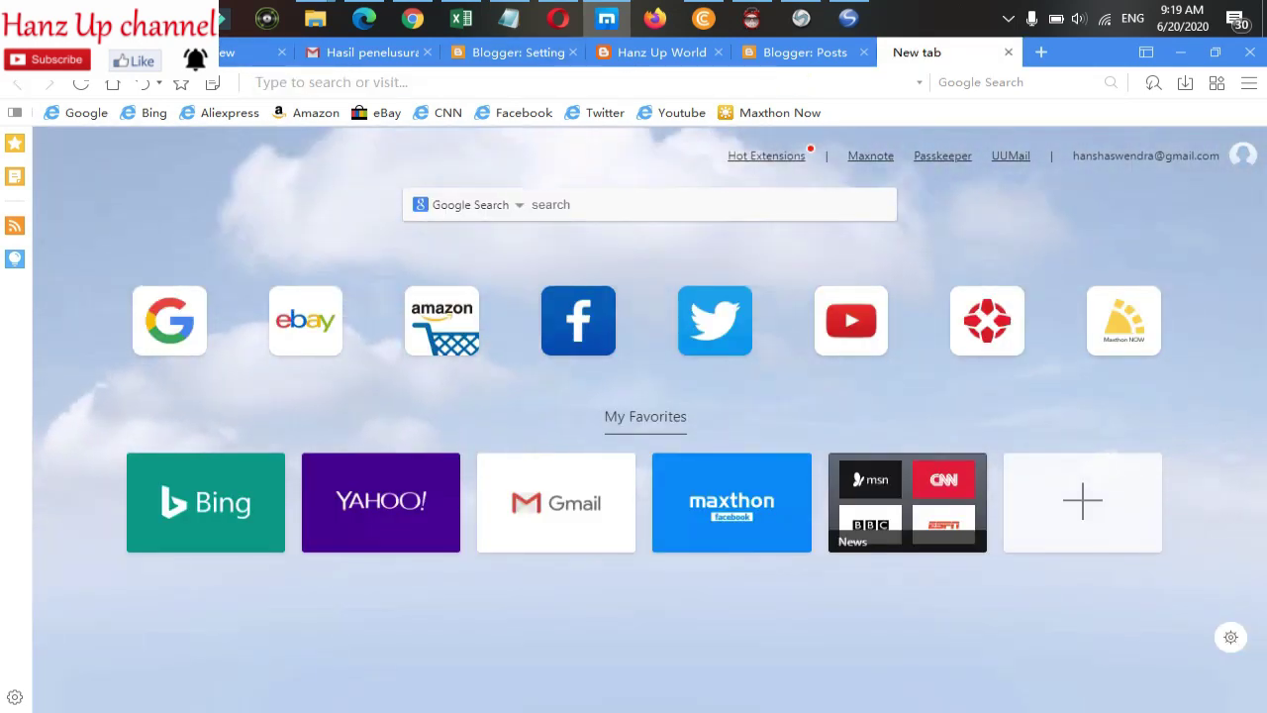
text(googlead)
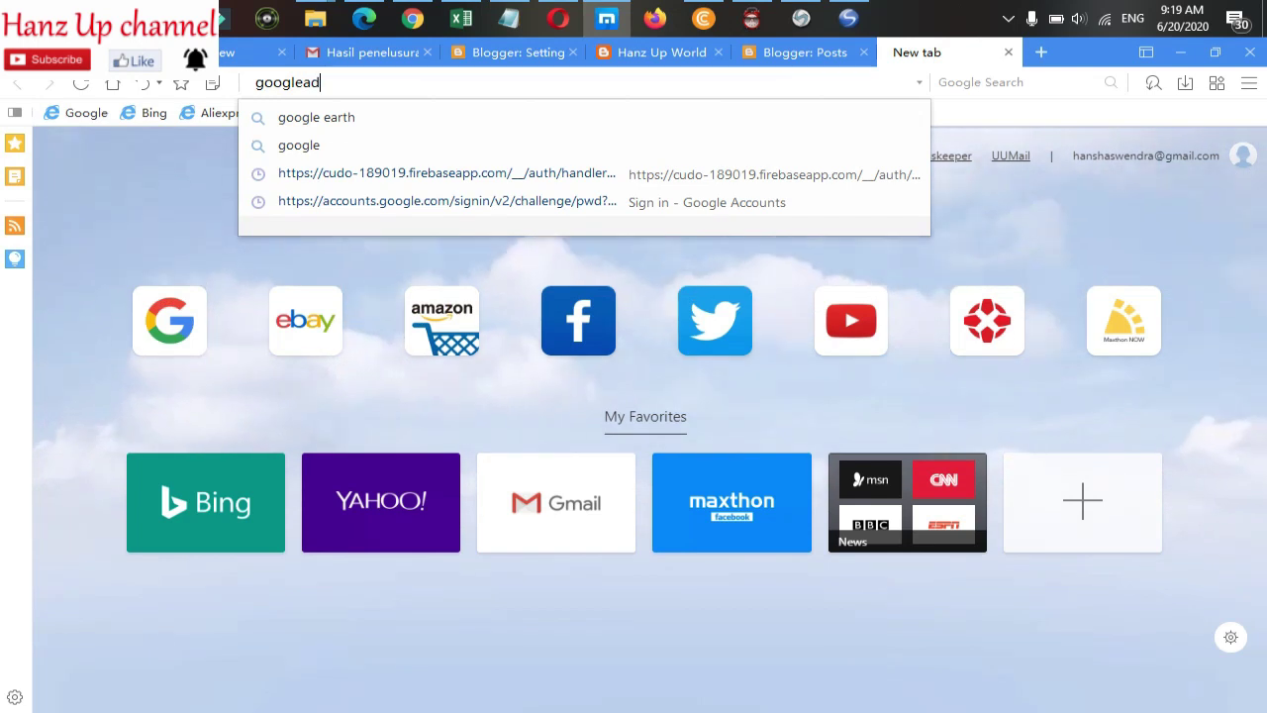
text(sense)
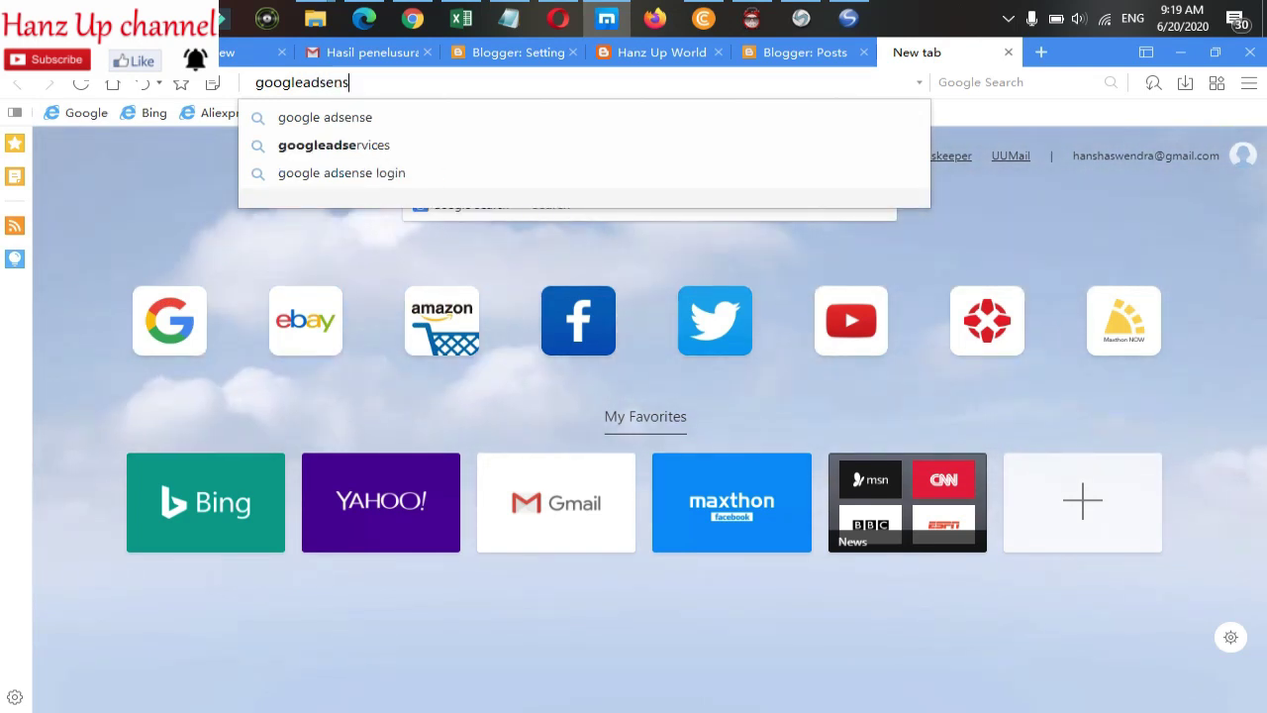
key(Return)
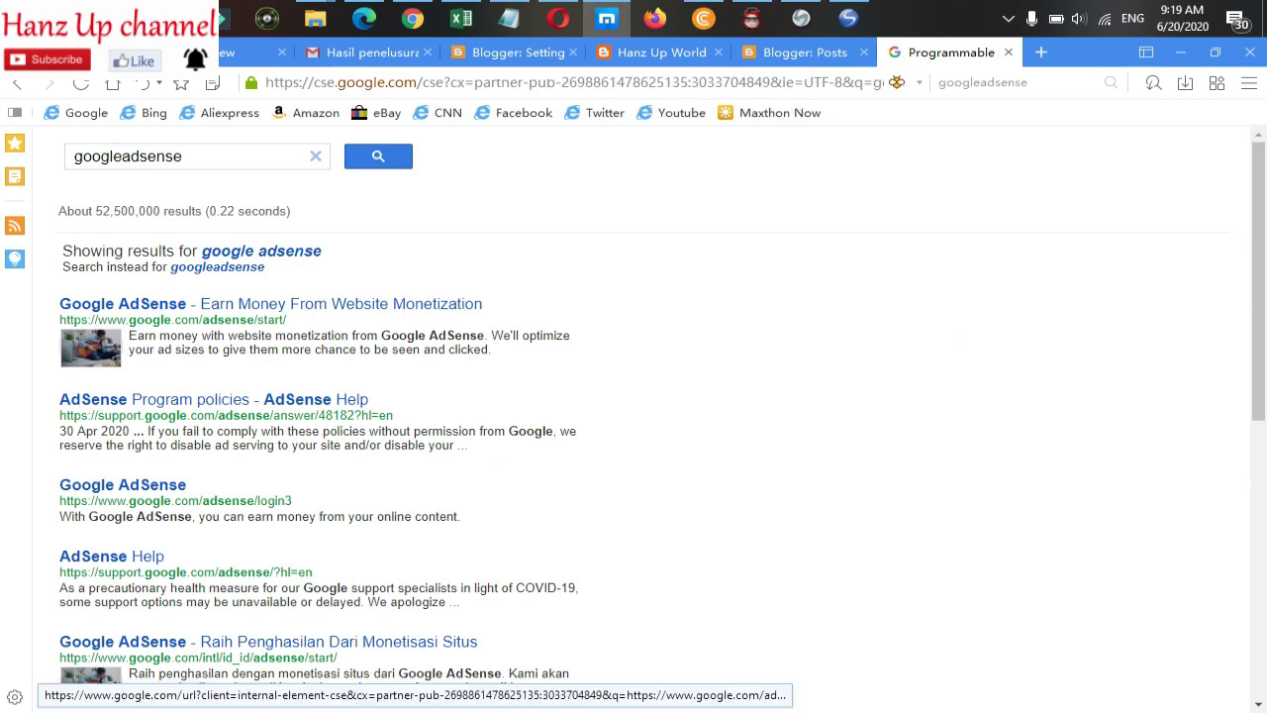
click(123, 304)
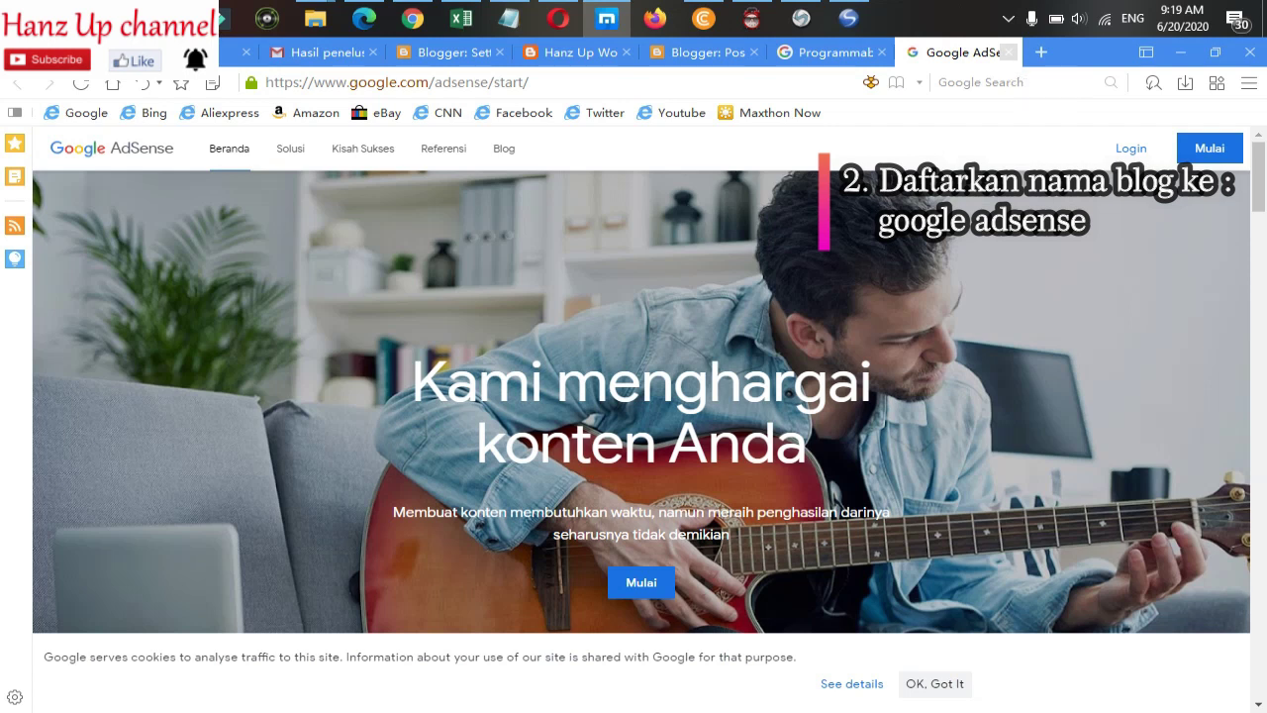
click(1008, 52)
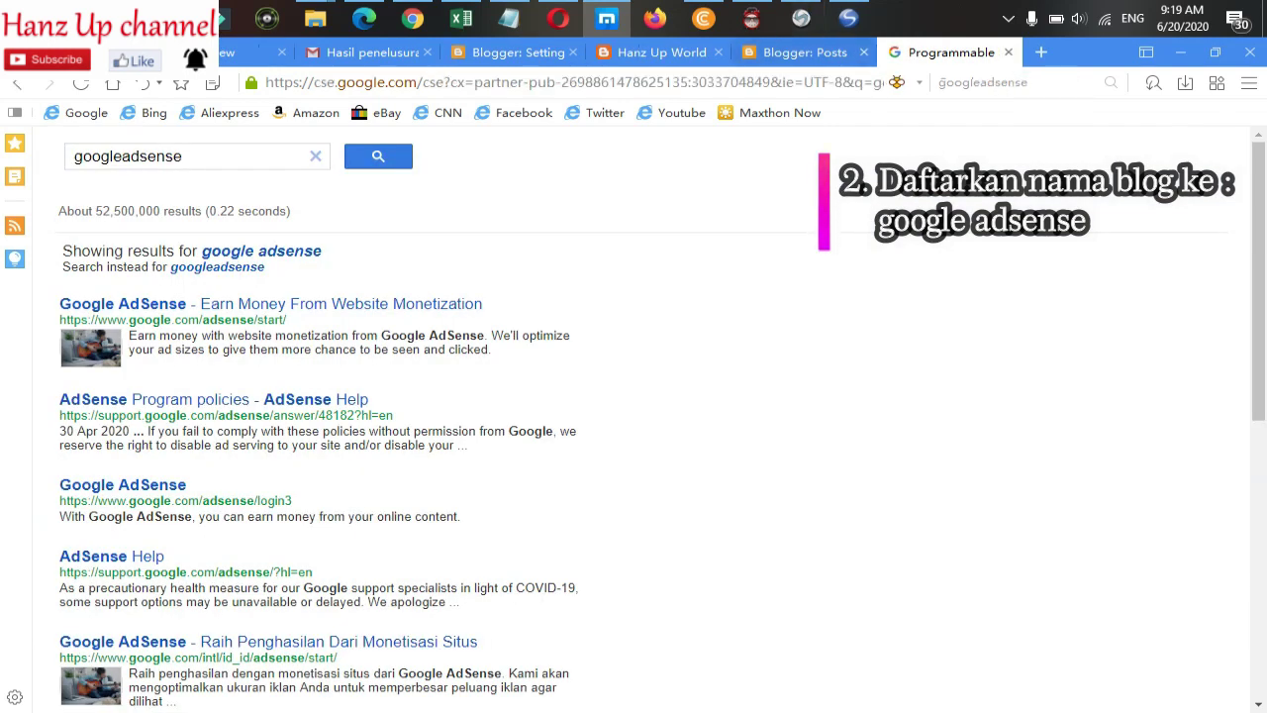
Step: Open the Sitemap page of the Hanz Up World blog and review its full list of posts
click(805, 53)
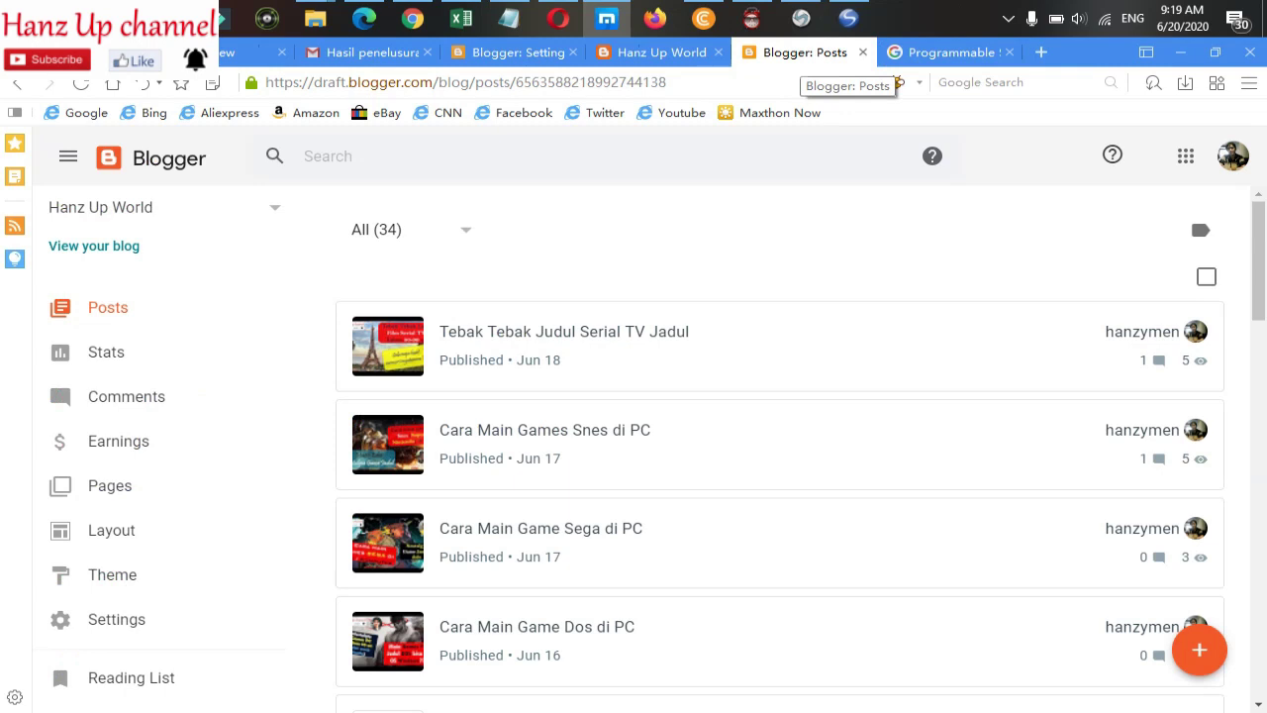
scroll(780, 445, down, 2)
scroll(781, 446, up, 2)
key(ctrl+shift+Tab)
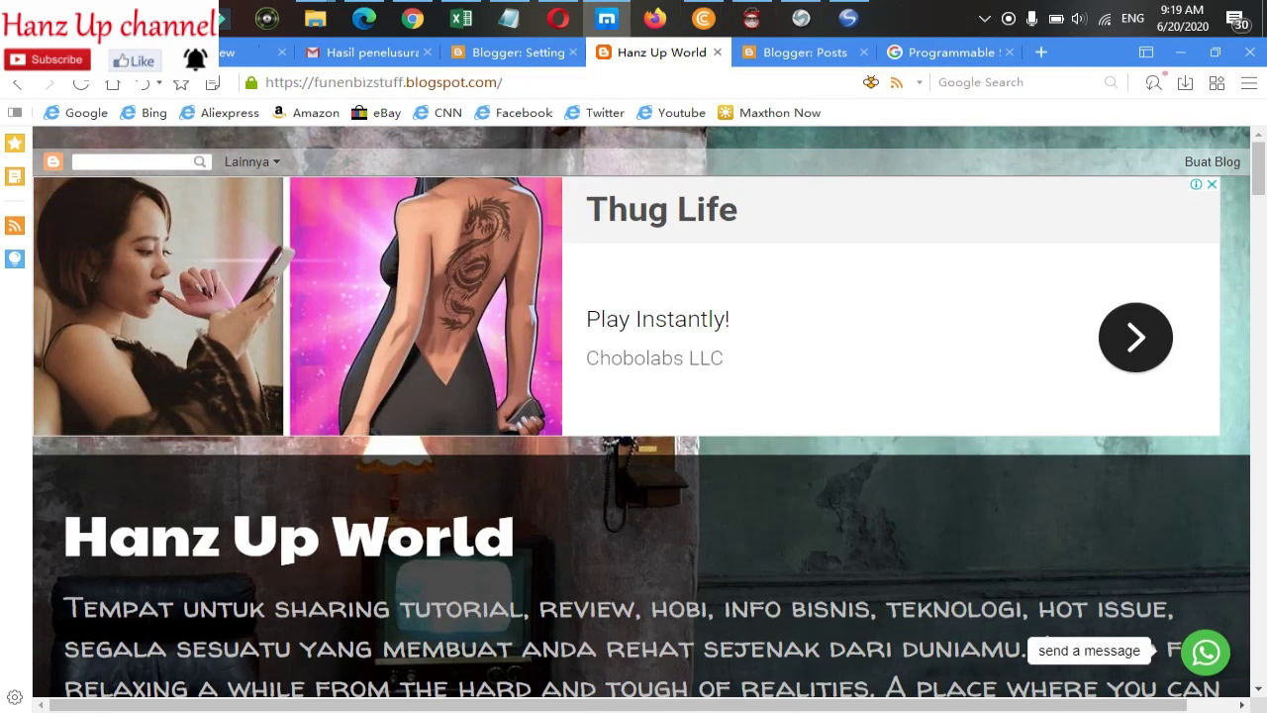
scroll(649, 411, down, 3)
scroll(213, 435, down, 4)
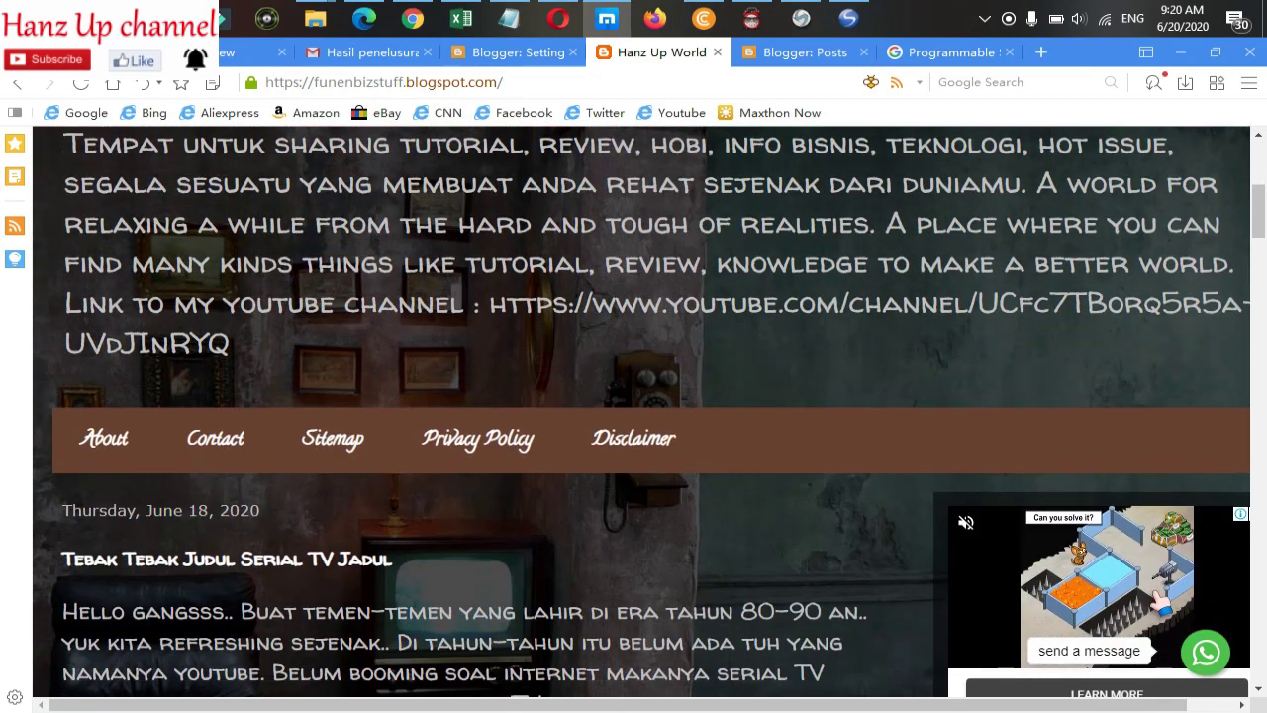
scroll(212, 436, down, 4)
click(333, 253)
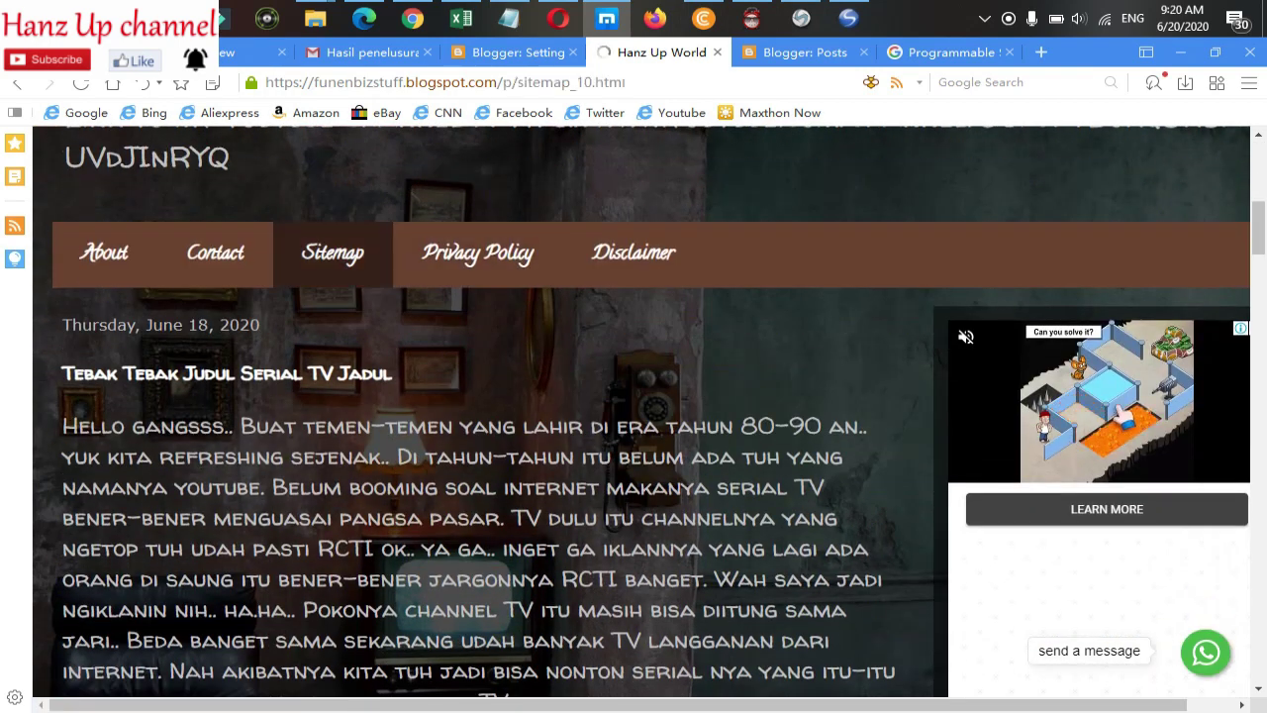
scroll(648, 411, down, 15)
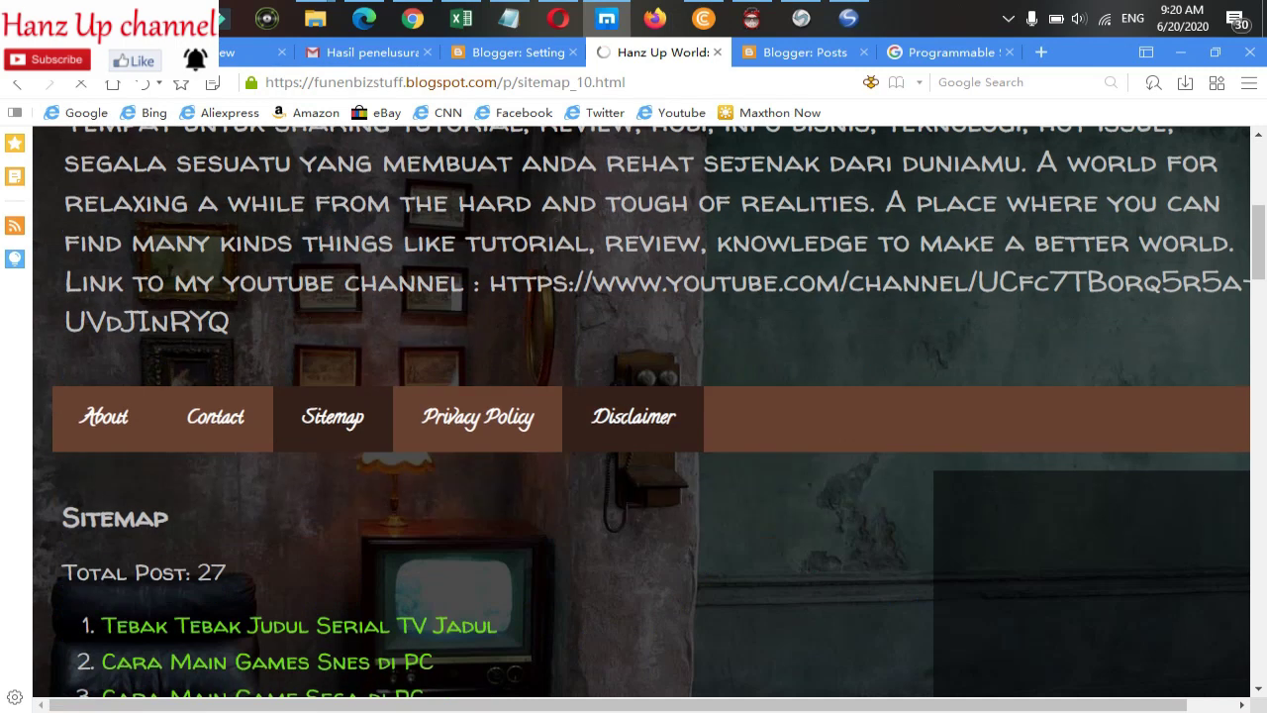
scroll(649, 411, down, 4)
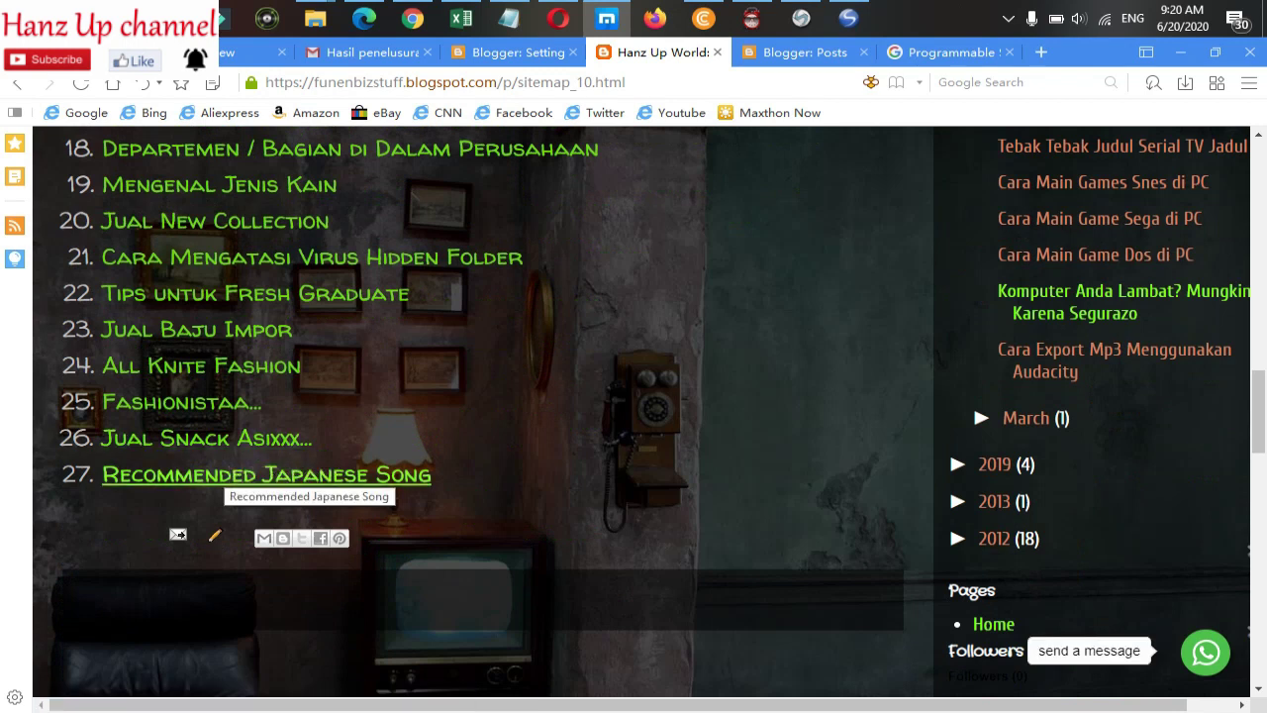
Step: Open the Recommended Japanese Song post from the sitemap list and view its beginning
click(307, 476)
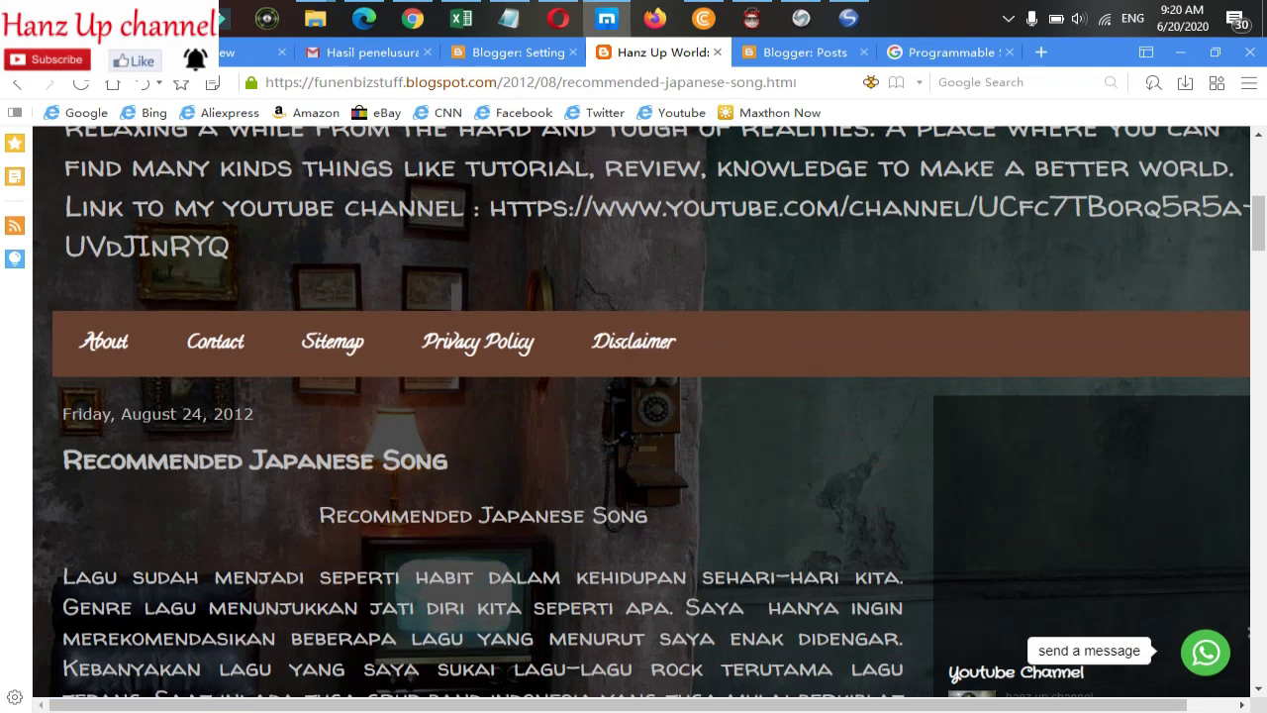
scroll(633, 416, down, 2)
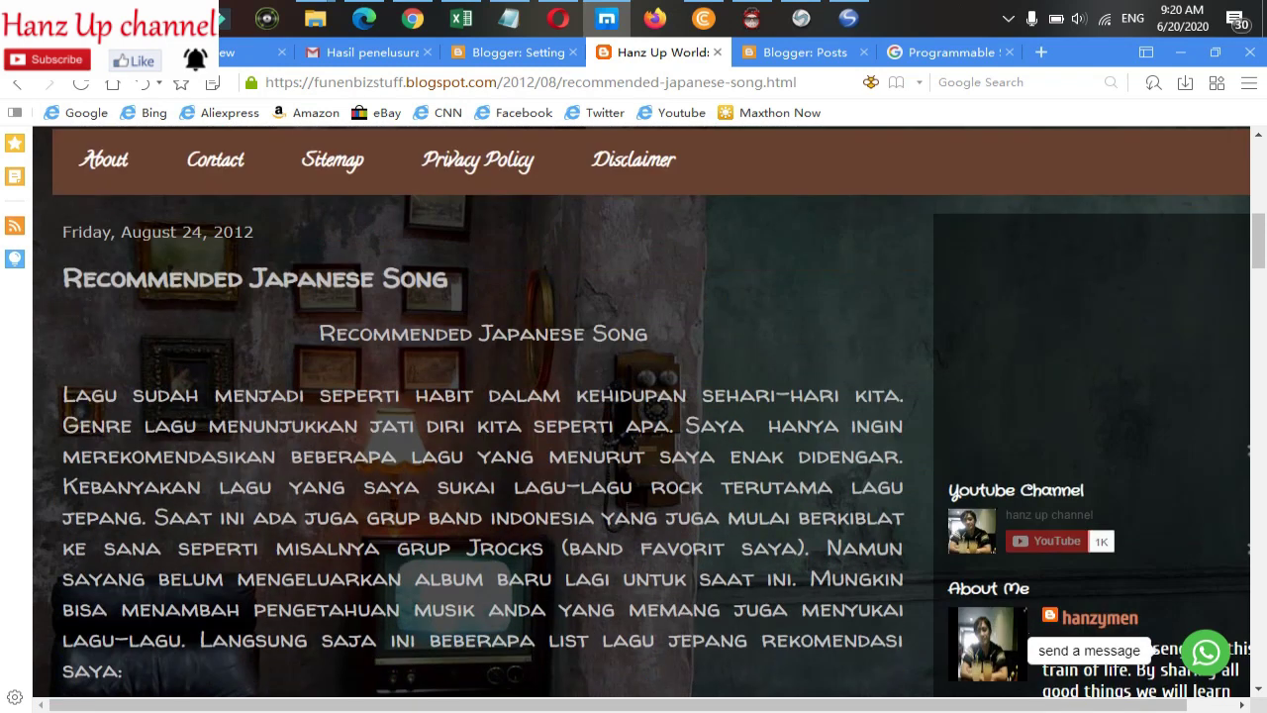
scroll(634, 415, up, 5)
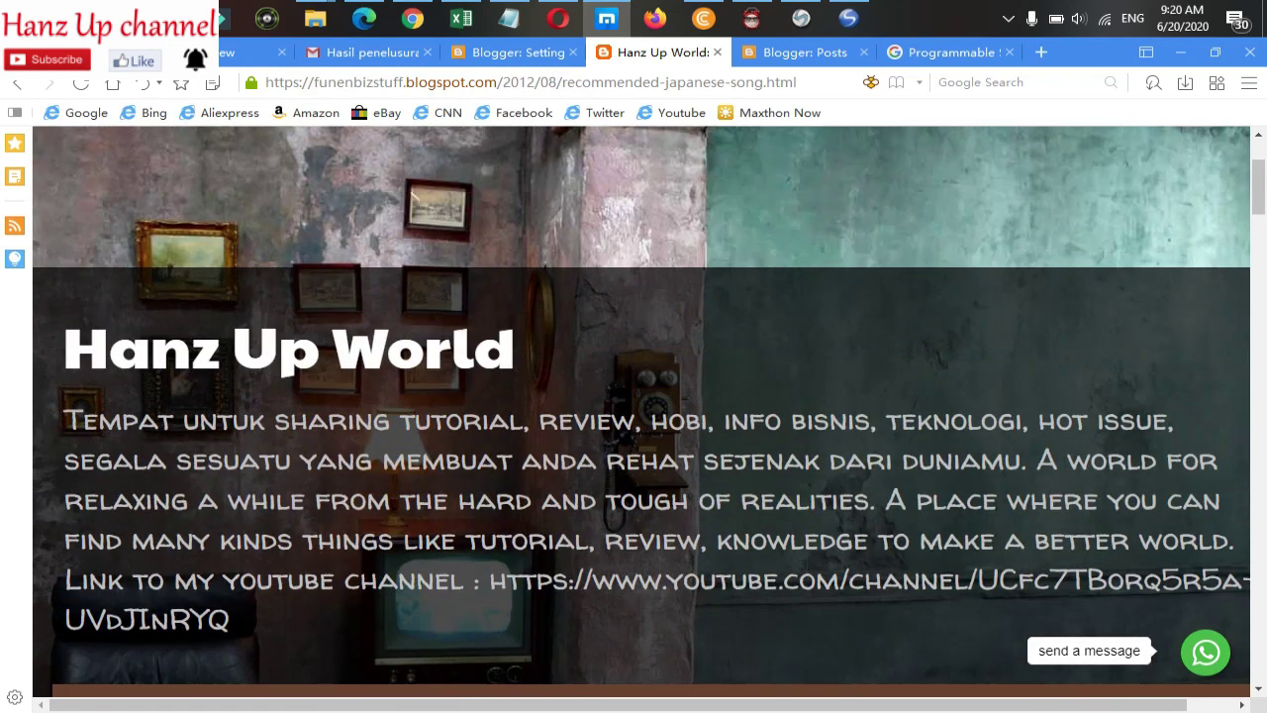
scroll(633, 416, down, 1)
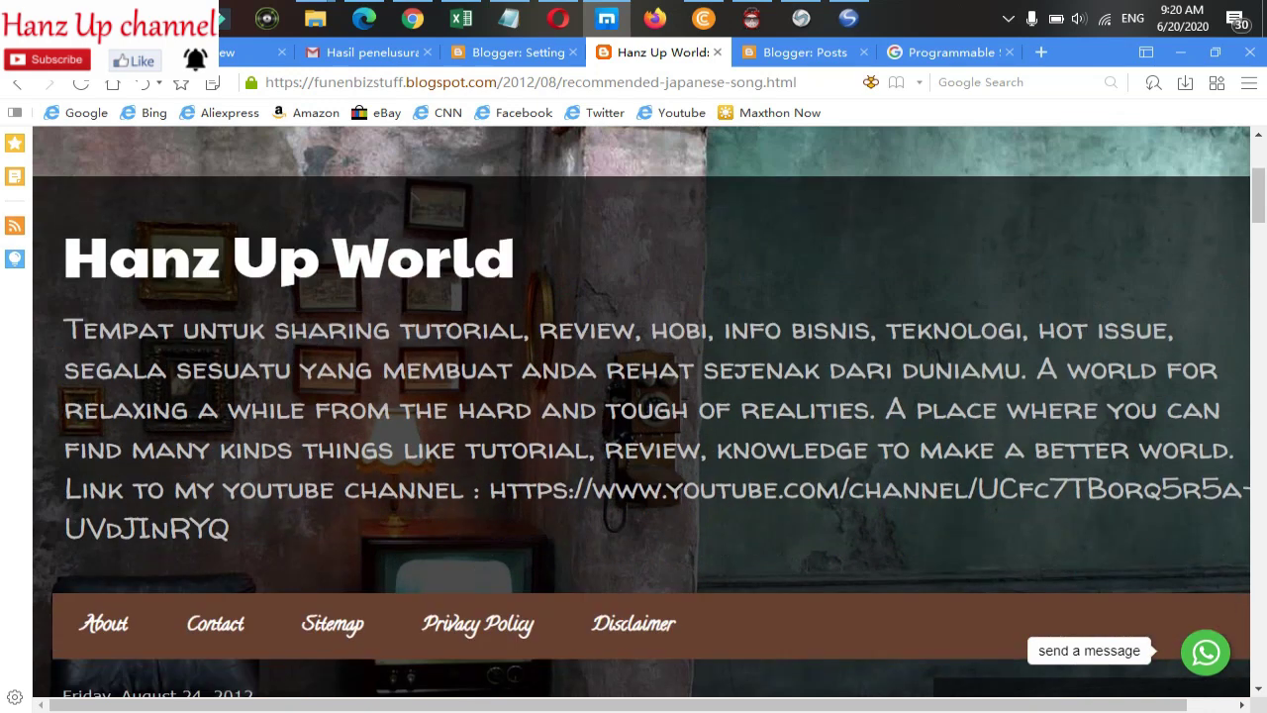
Step: Zoom the page out one level and look through the Recommended Japanese Song post and the blog header
key(ctrl+minus)
scroll(633, 415, down, 6)
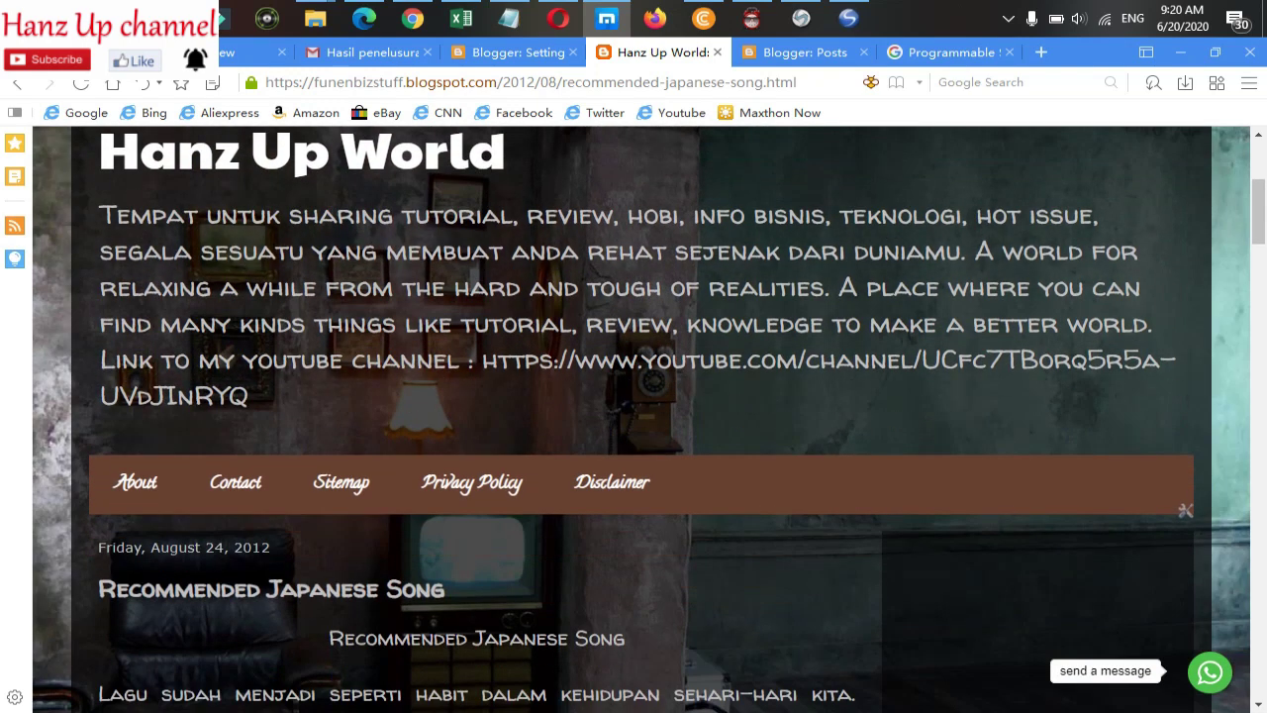
scroll(1169, 570, down, 16)
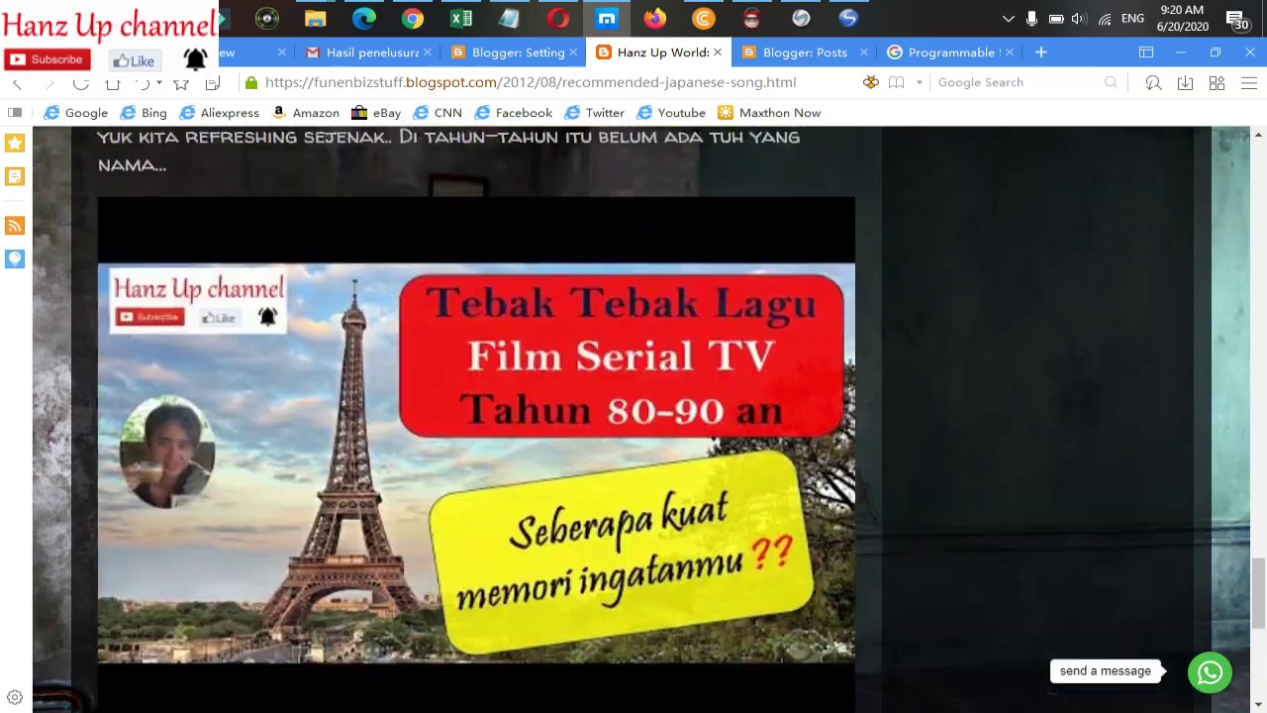
scroll(634, 415, up, 20)
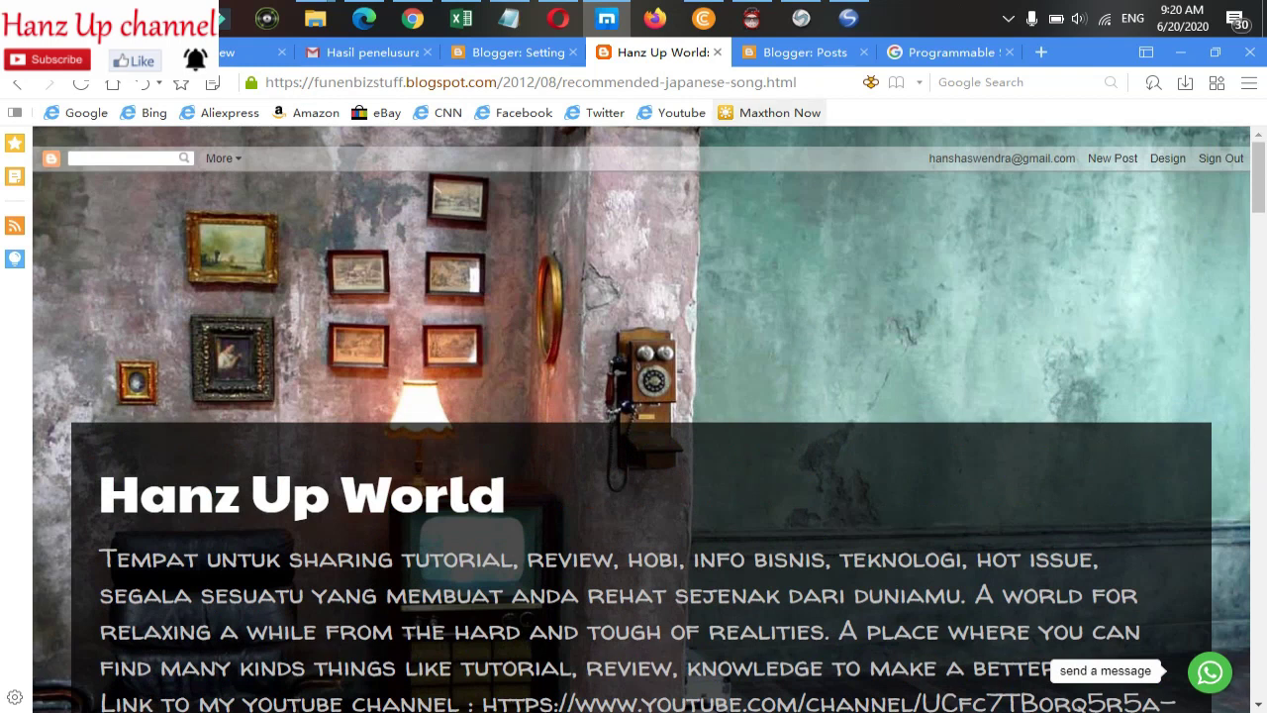
scroll(633, 416, down, 6)
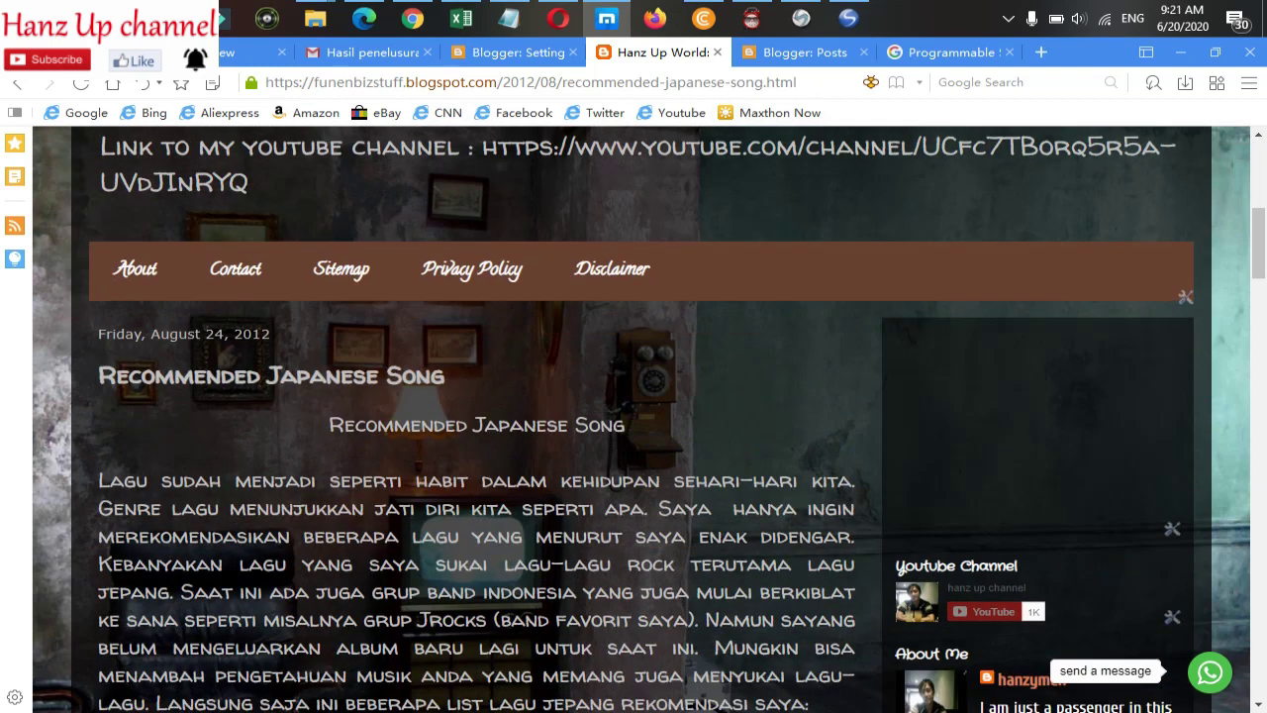
scroll(633, 415, up, 6)
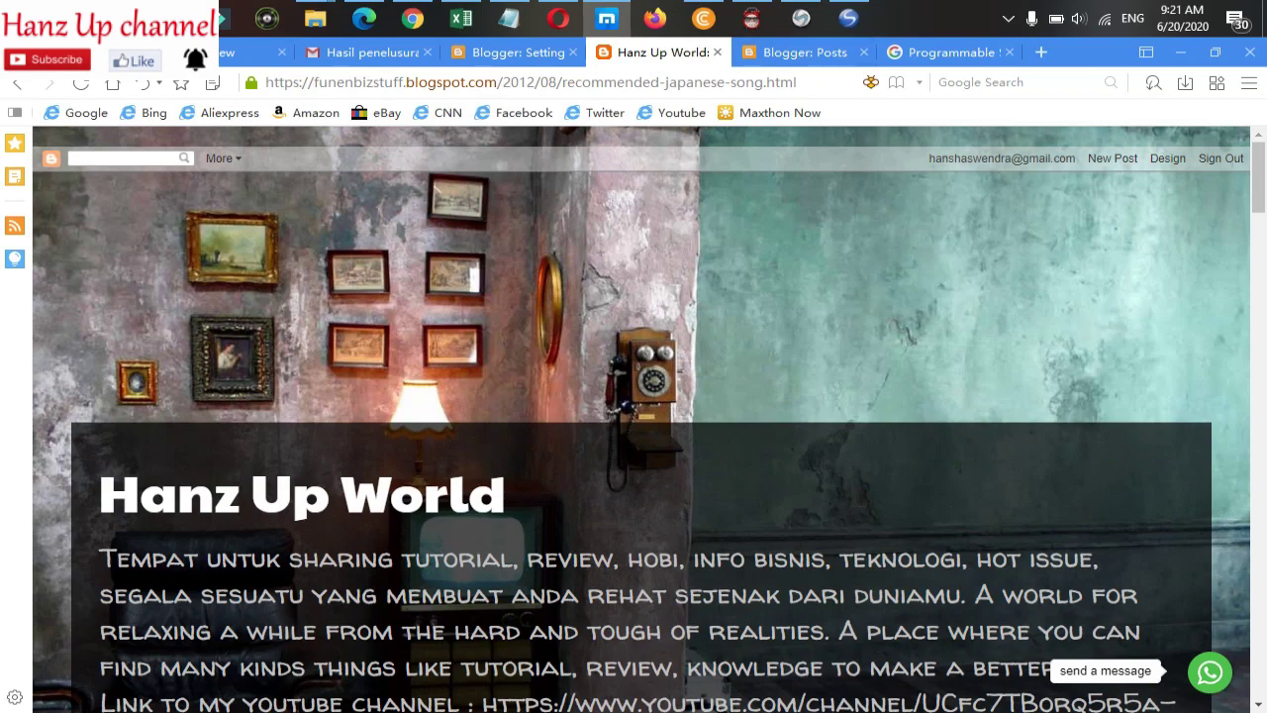
scroll(634, 416, down, 4)
scroll(634, 416, down, 6)
scroll(634, 415, up, 8)
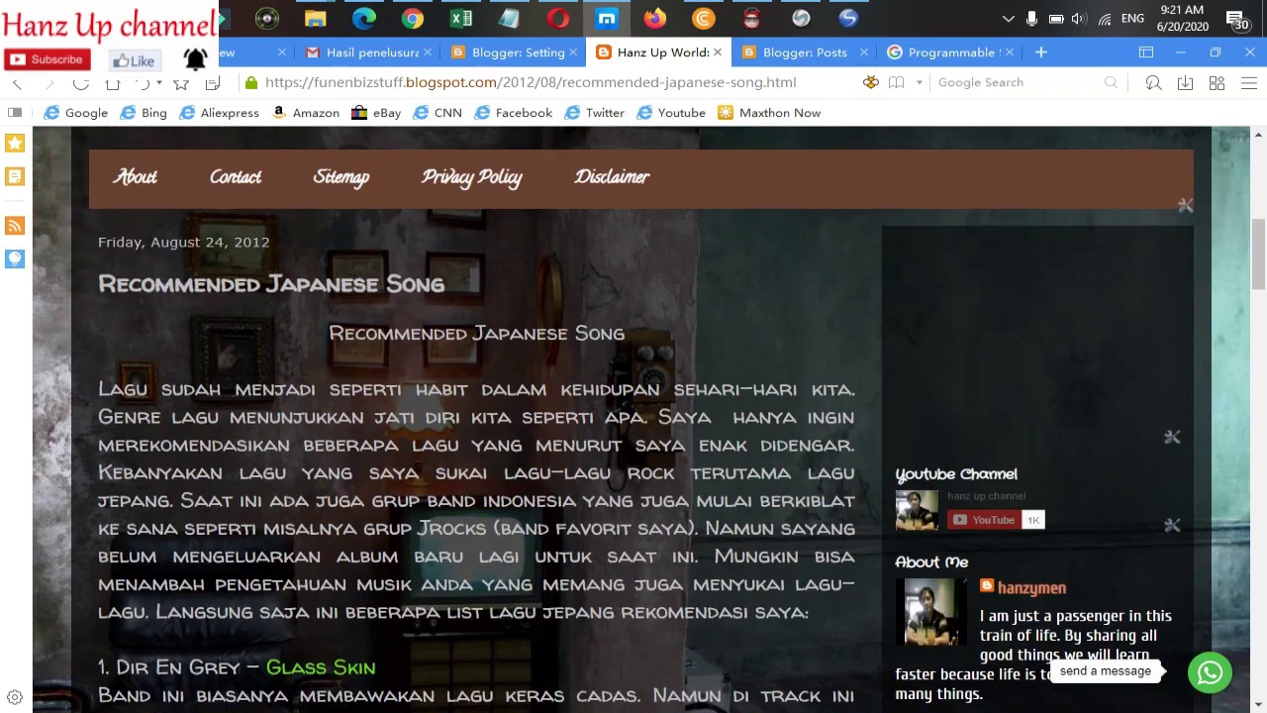
scroll(633, 416, down, 3)
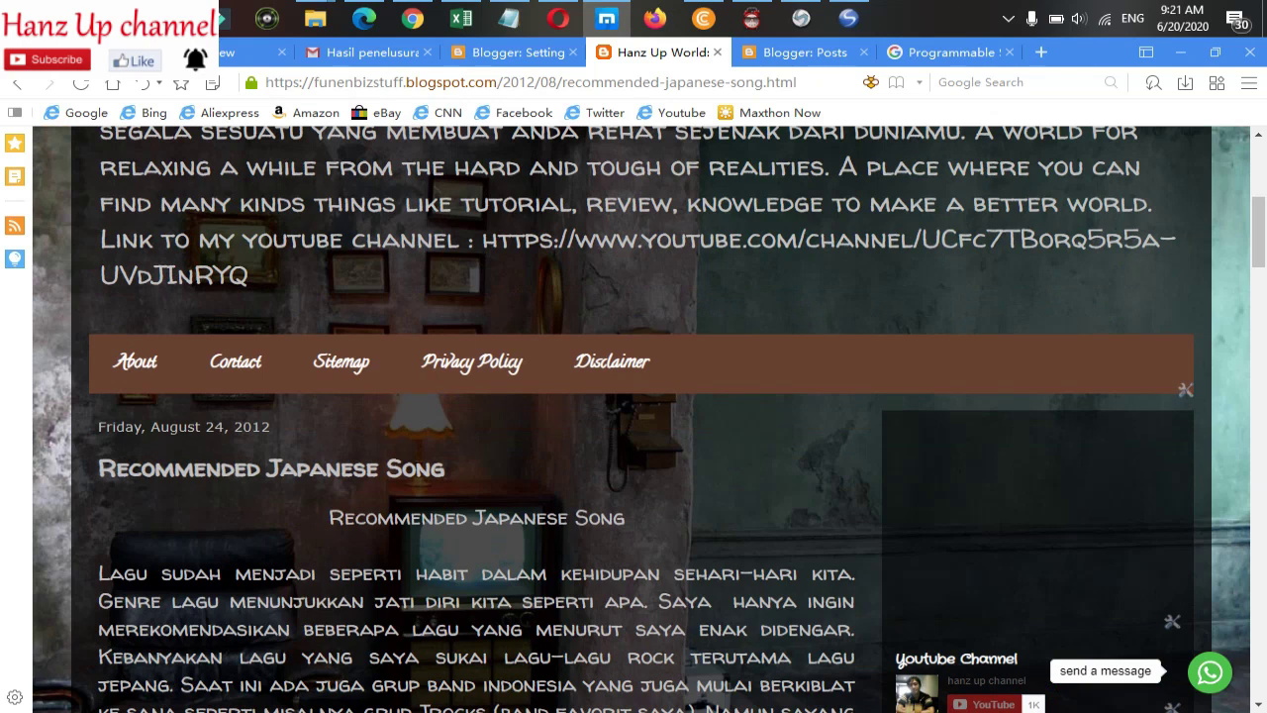
Step: Return to the blog's Sitemap page and review its list of posts down to the end
click(341, 361)
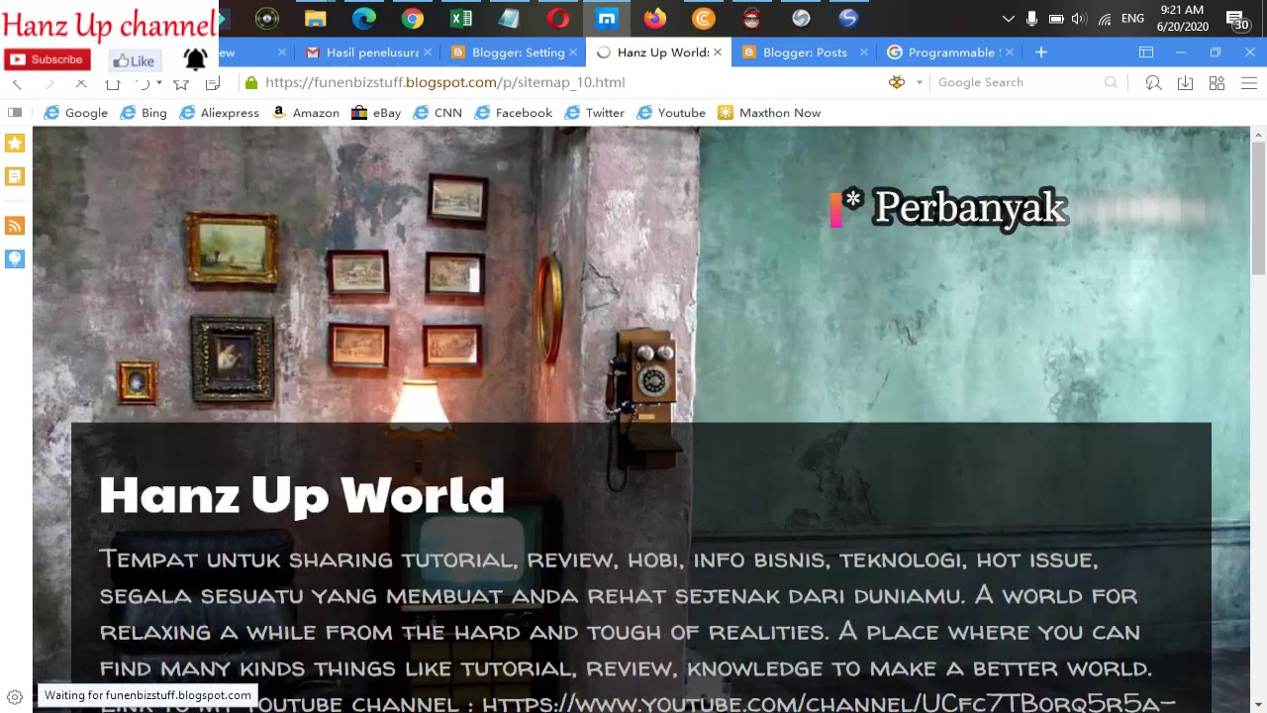
scroll(297, 475, down, 6)
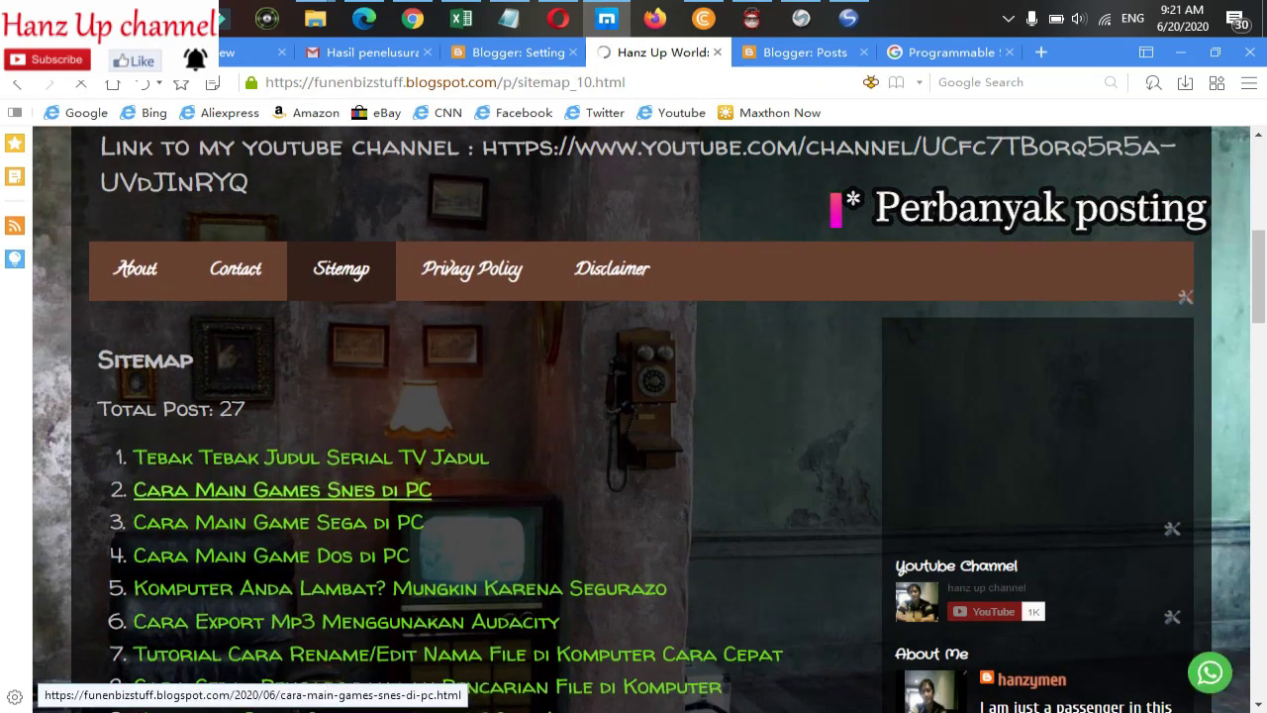
scroll(297, 466, down, 4)
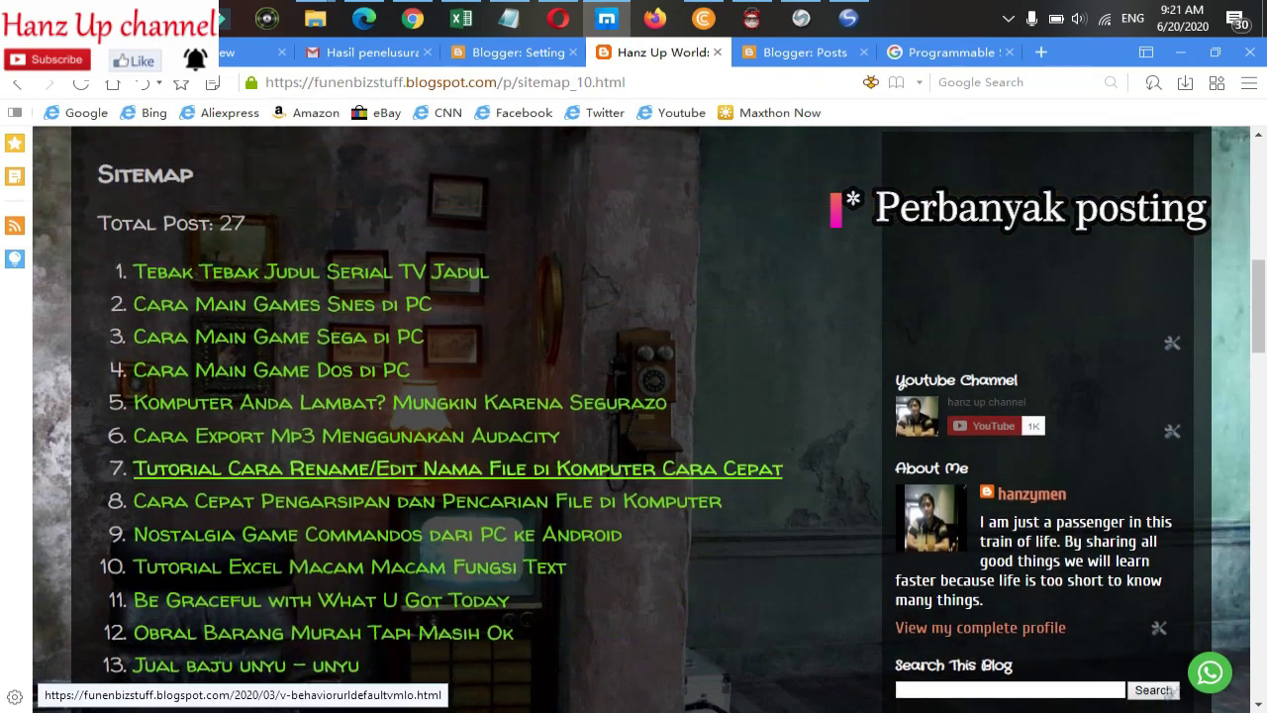
scroll(297, 282, down, 7)
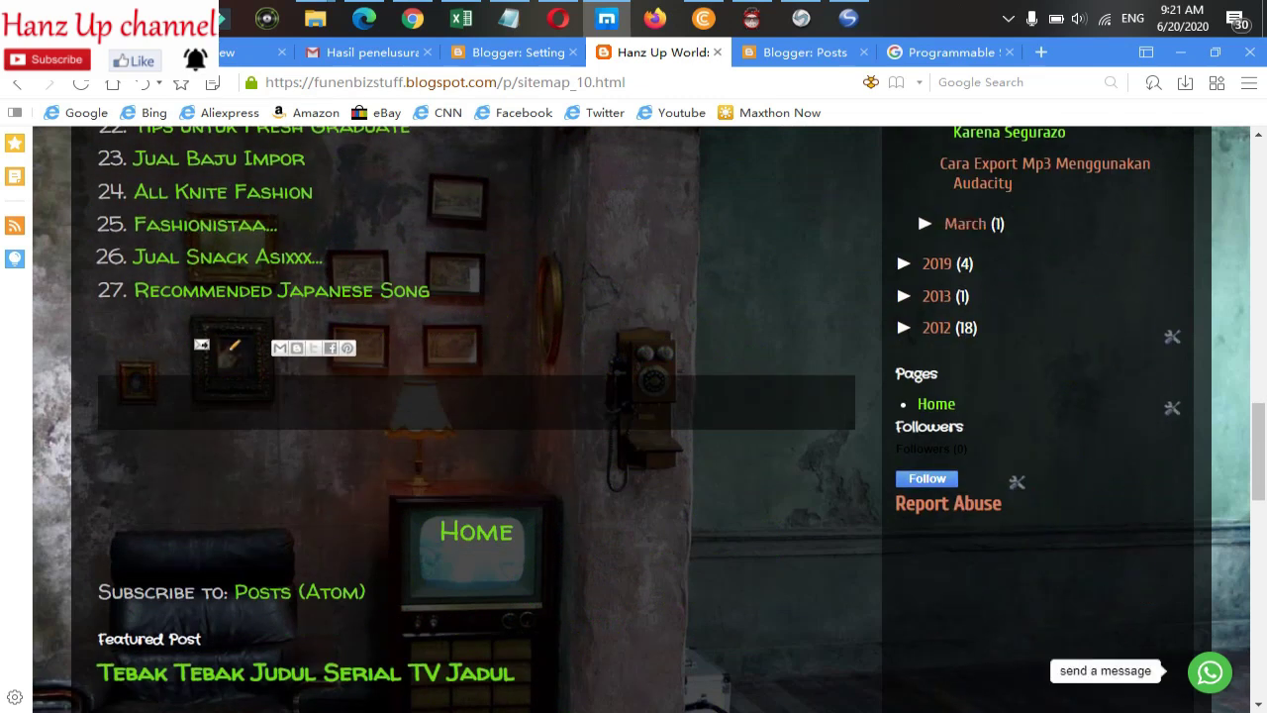
Step: Glance at the Blogger post list and settings, and load funenbizstuff.blogspot.com in the blog's tab
key(ctrl+Tab)
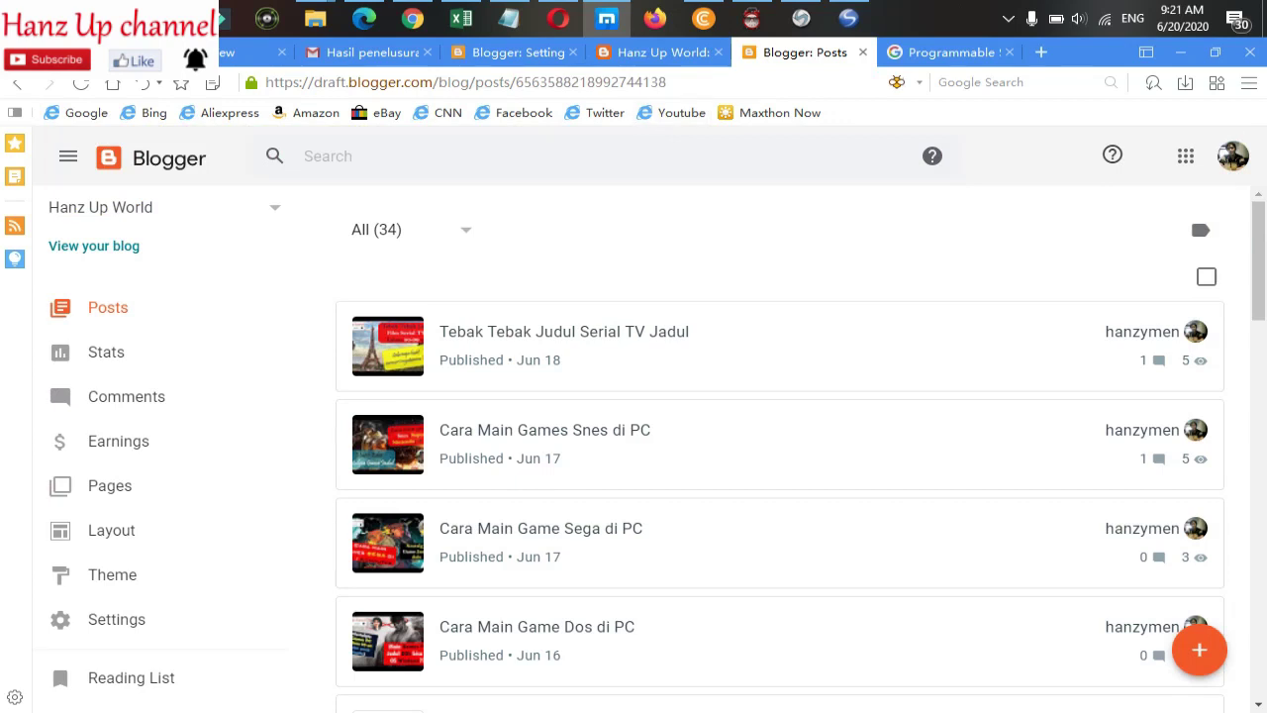
click(510, 52)
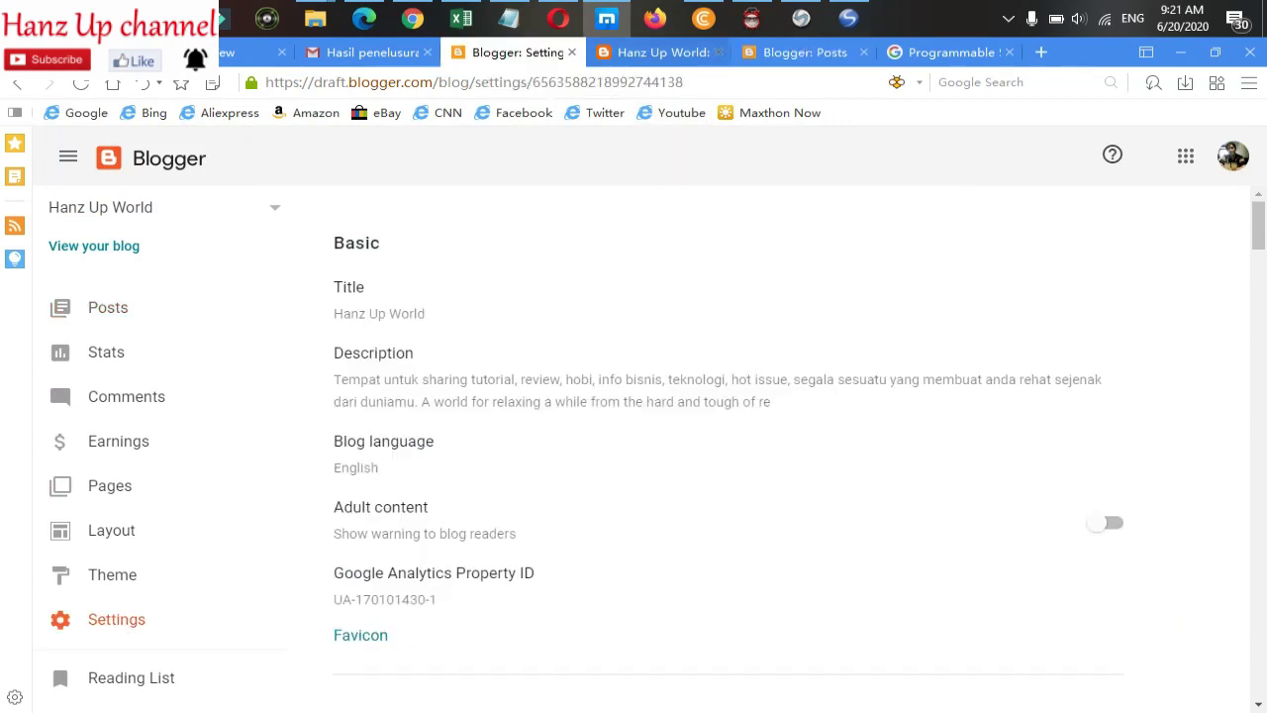
click(661, 53)
click(445, 82)
text(funenbizstuff.blogspot.com)
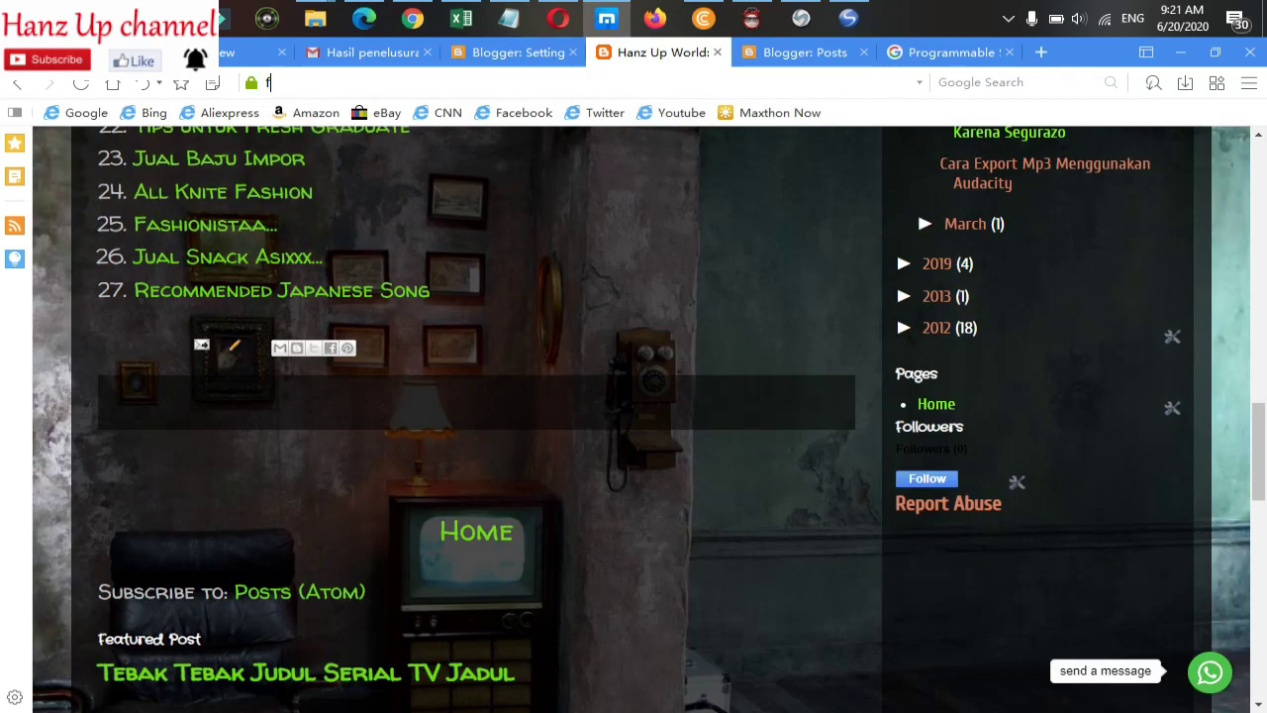
key(Return)
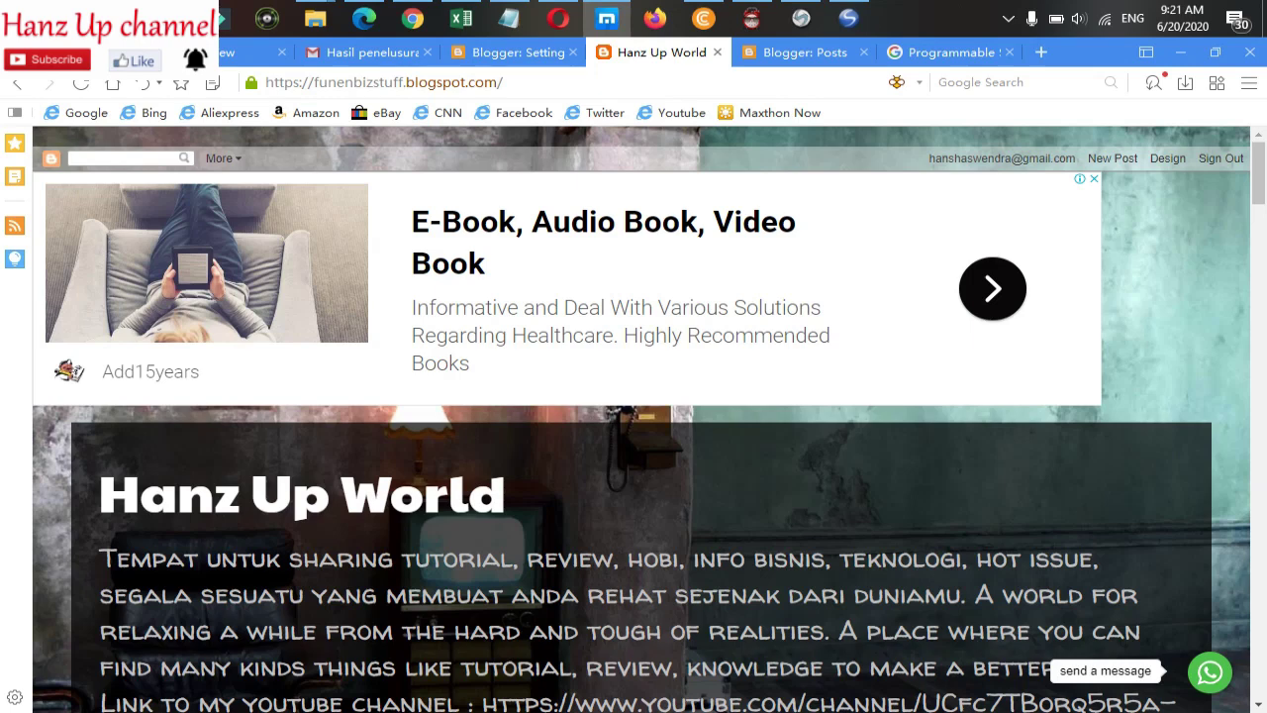
Step: Look through the Hanz Up World home page, examining the ads around the featured post and sidebar
scroll(633, 416, down, 1)
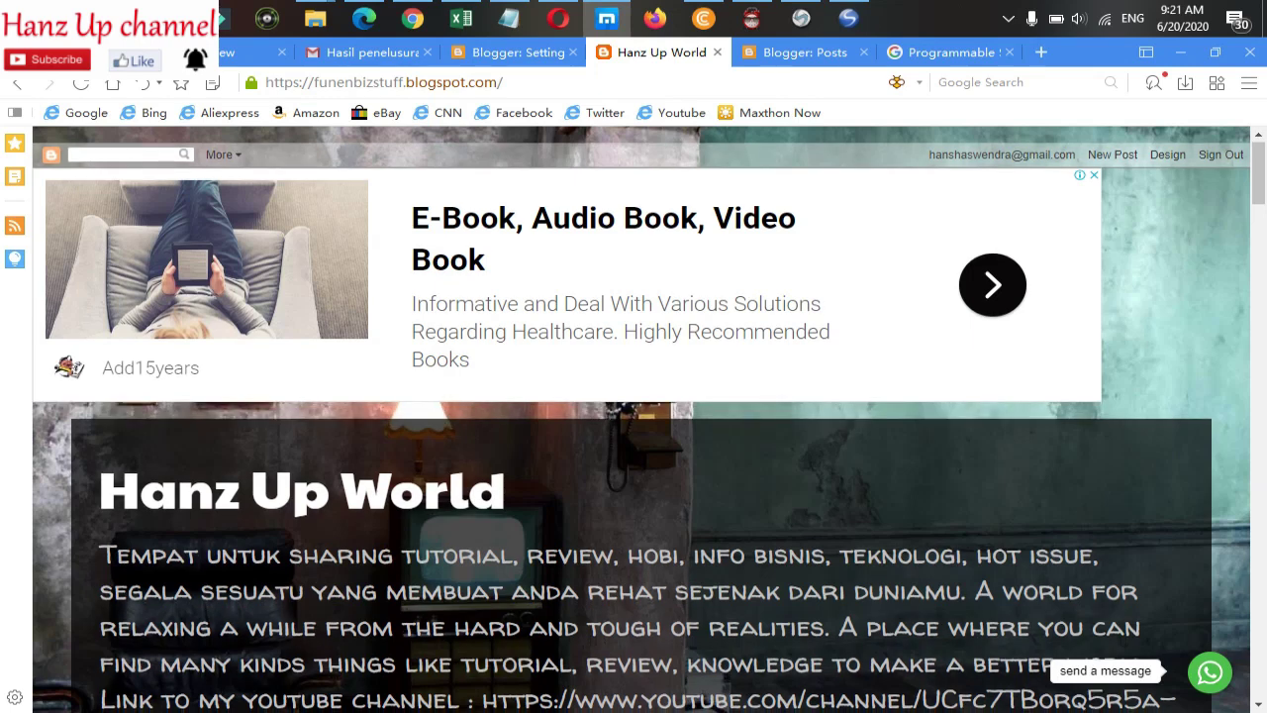
scroll(649, 419, down, 10)
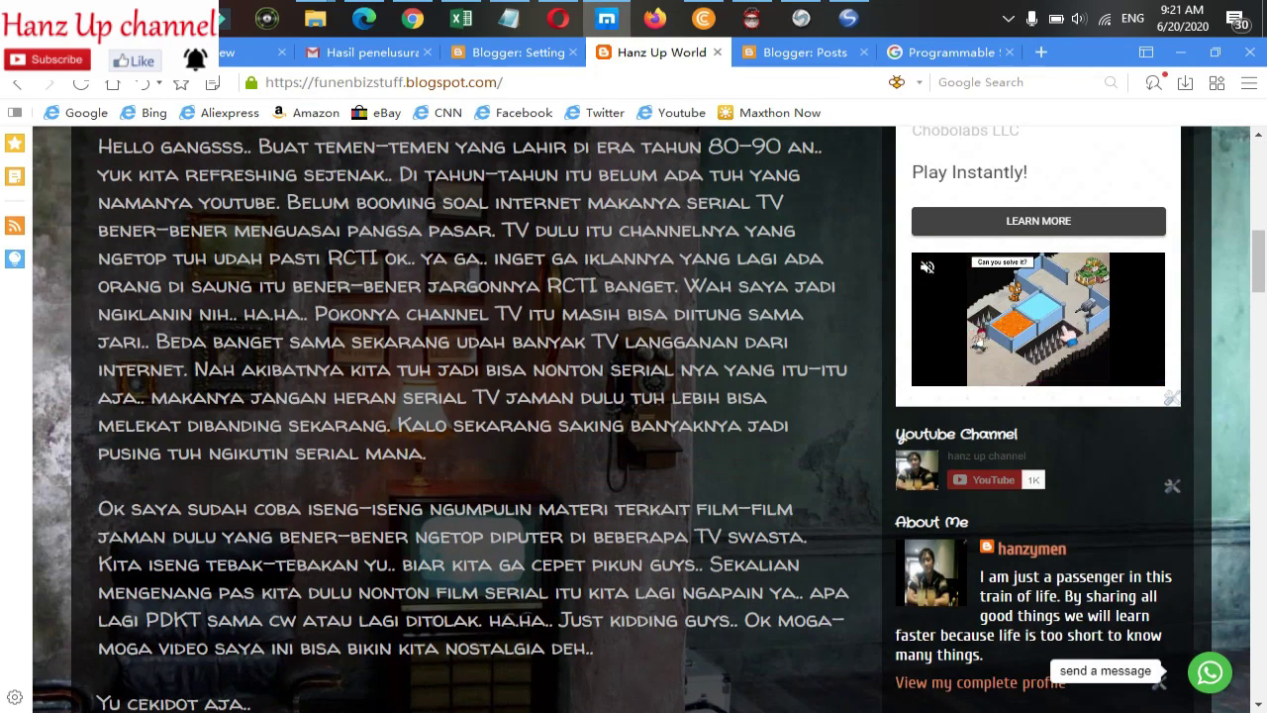
scroll(476, 416, down, 6)
scroll(475, 416, up, 3)
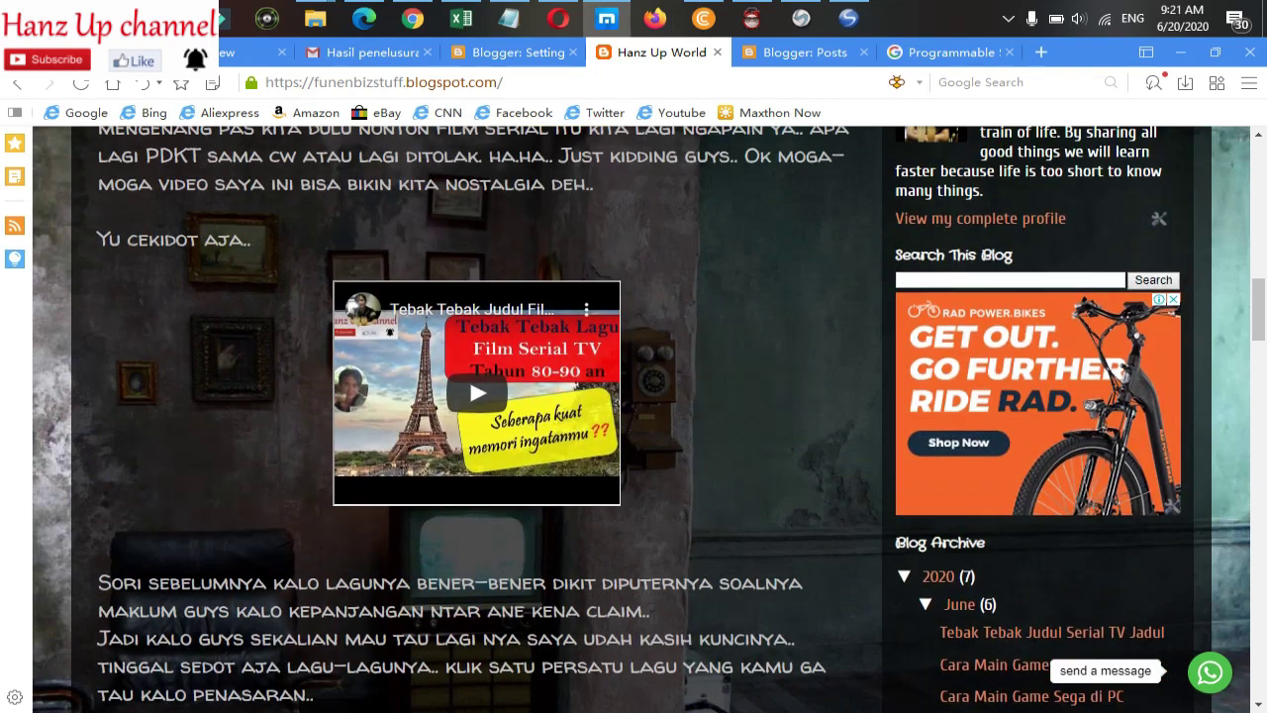
scroll(475, 416, down, 20)
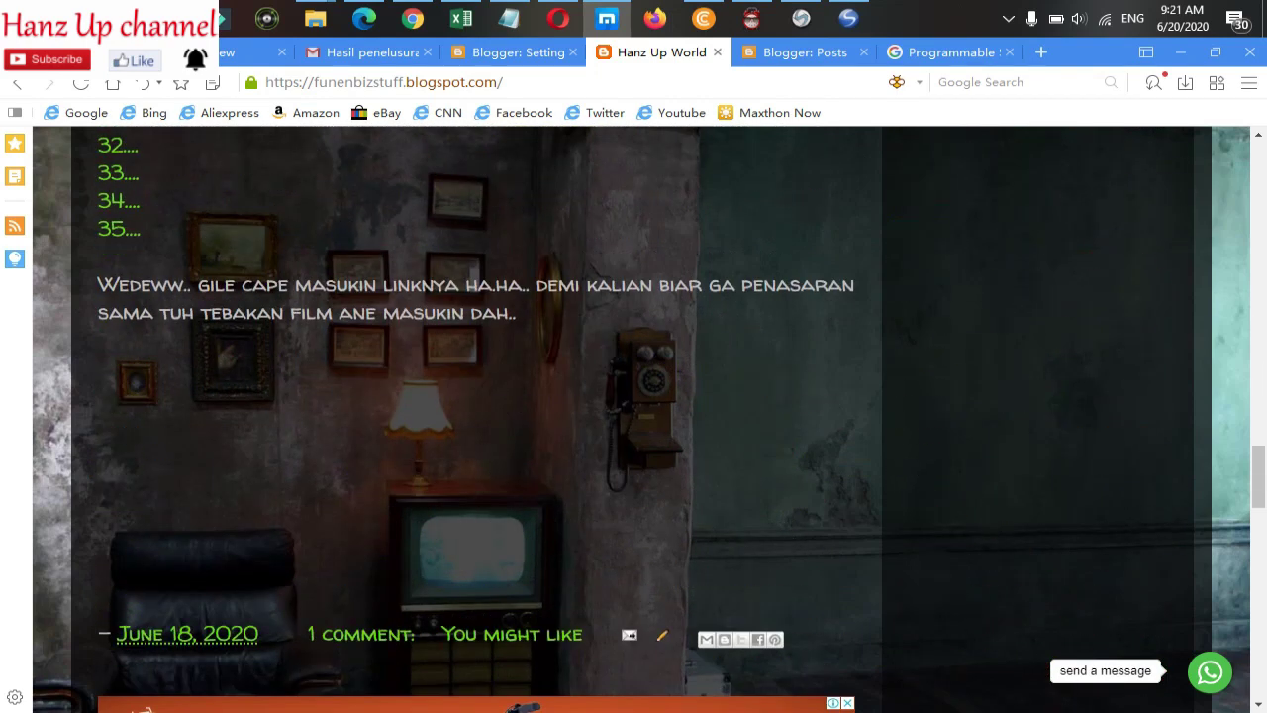
scroll(475, 416, up, 20)
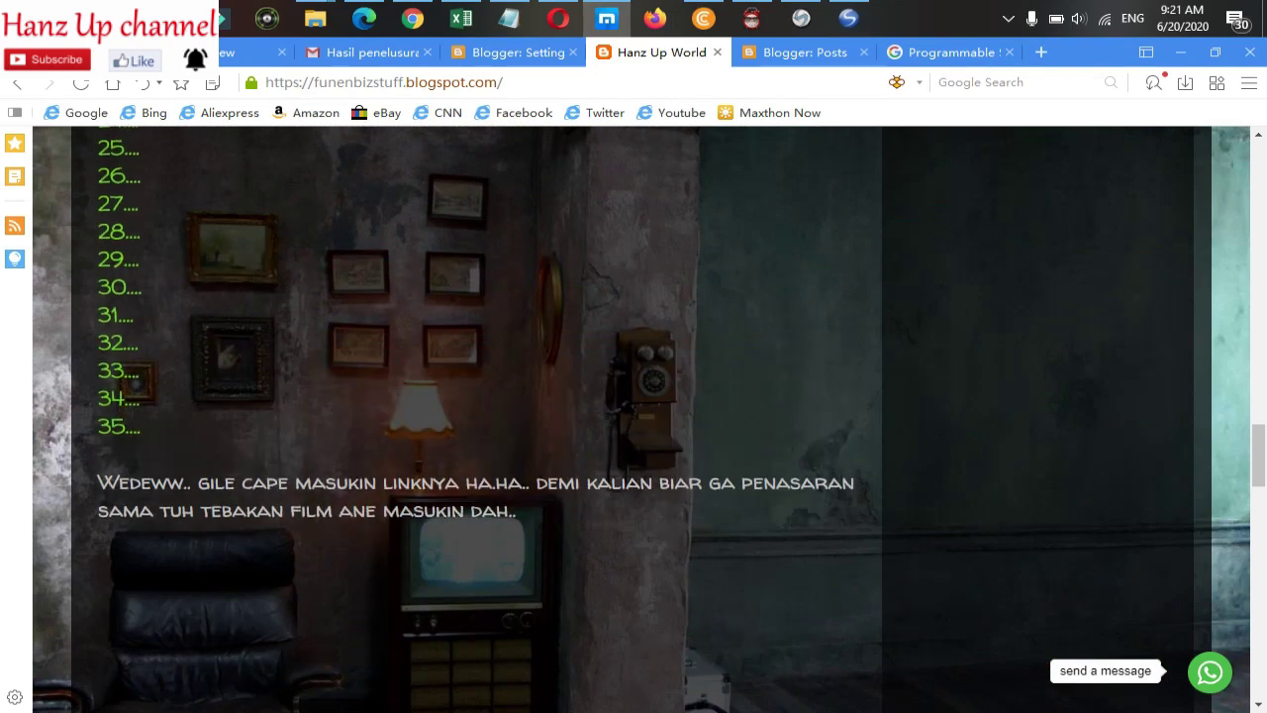
scroll(476, 416, up, 10)
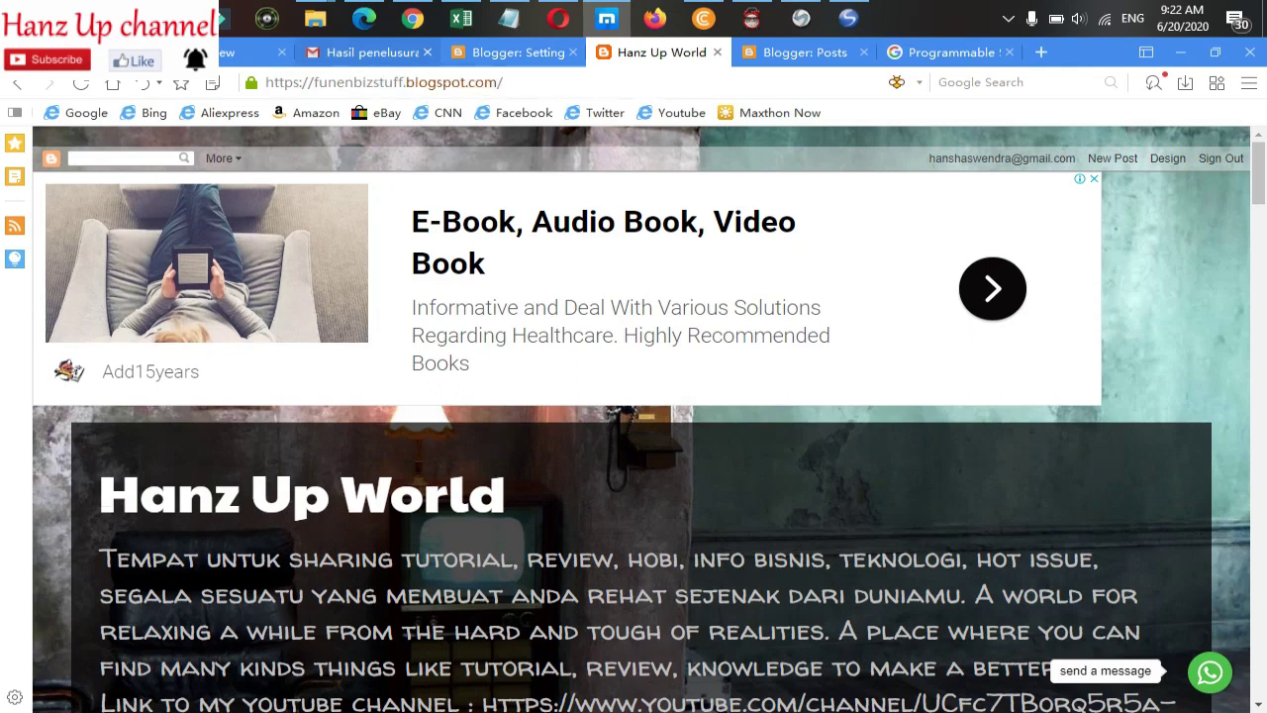
Step: Switch to Gmail, open the oldest Google AdSense message in the funenbizstuff search results, and read its review feedback
click(367, 52)
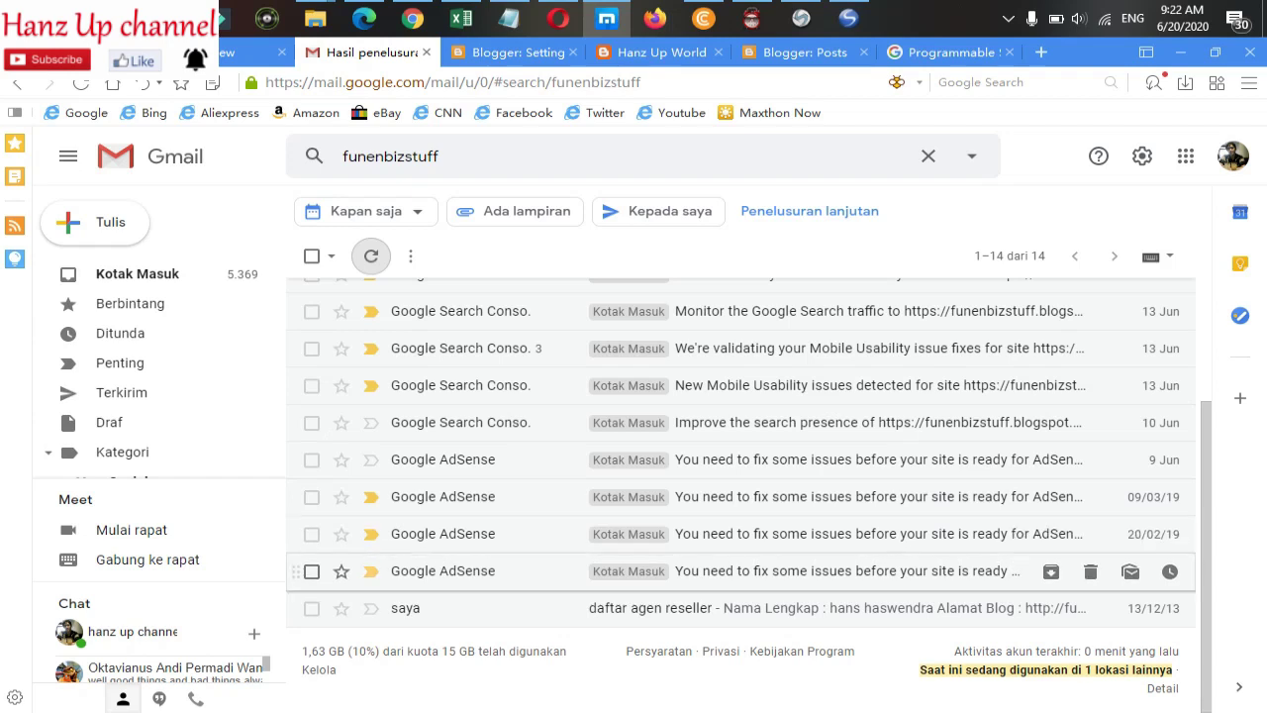
click(792, 570)
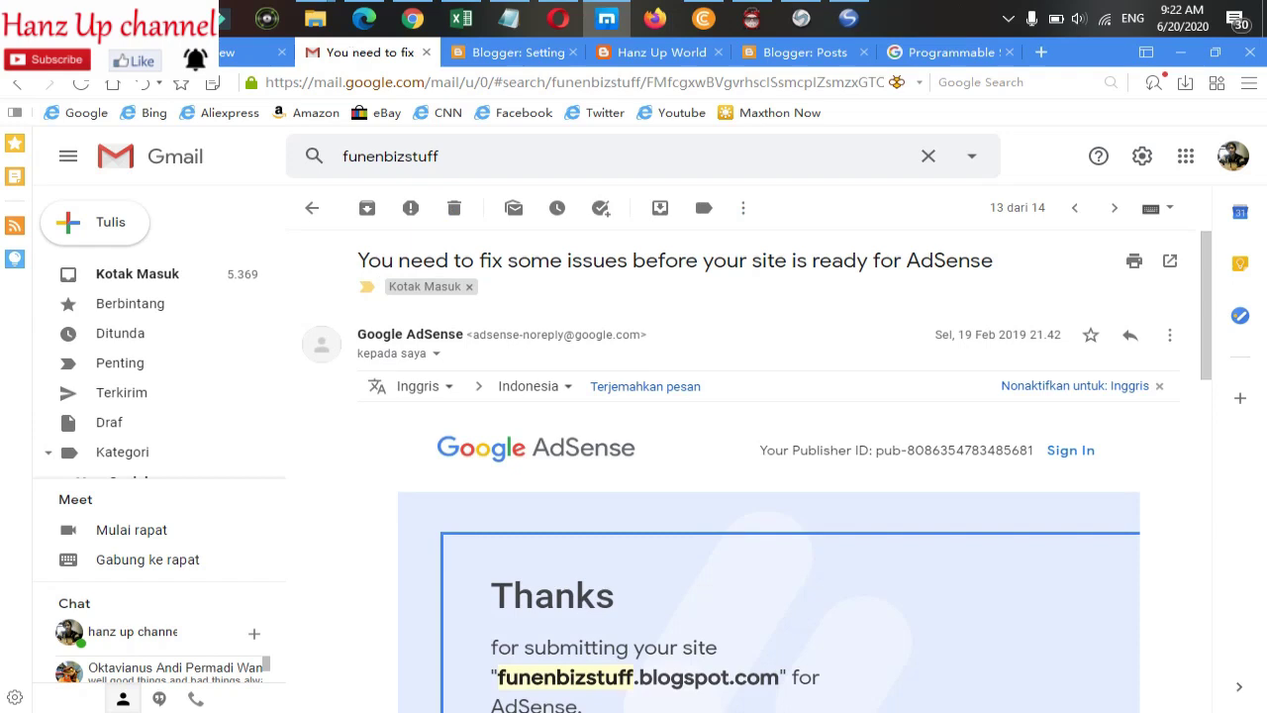
scroll(768, 471, down, 3)
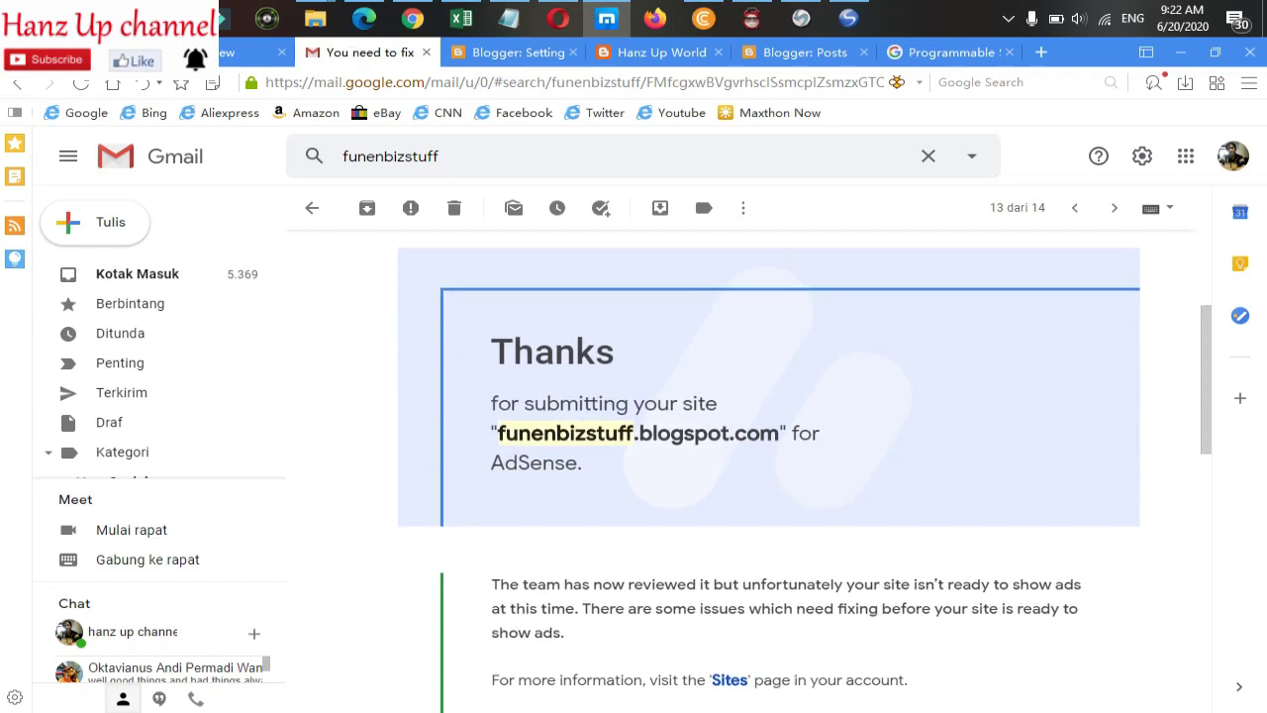
scroll(768, 470, down, 1)
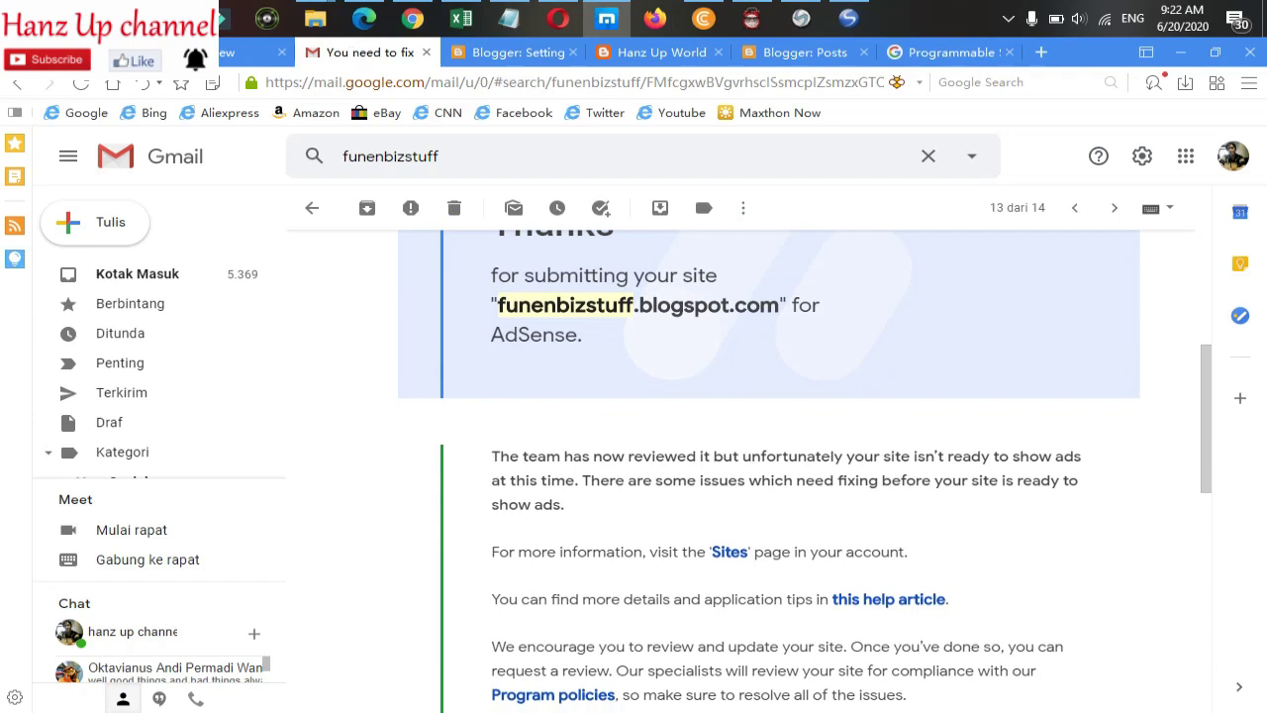
scroll(768, 471, down, 1)
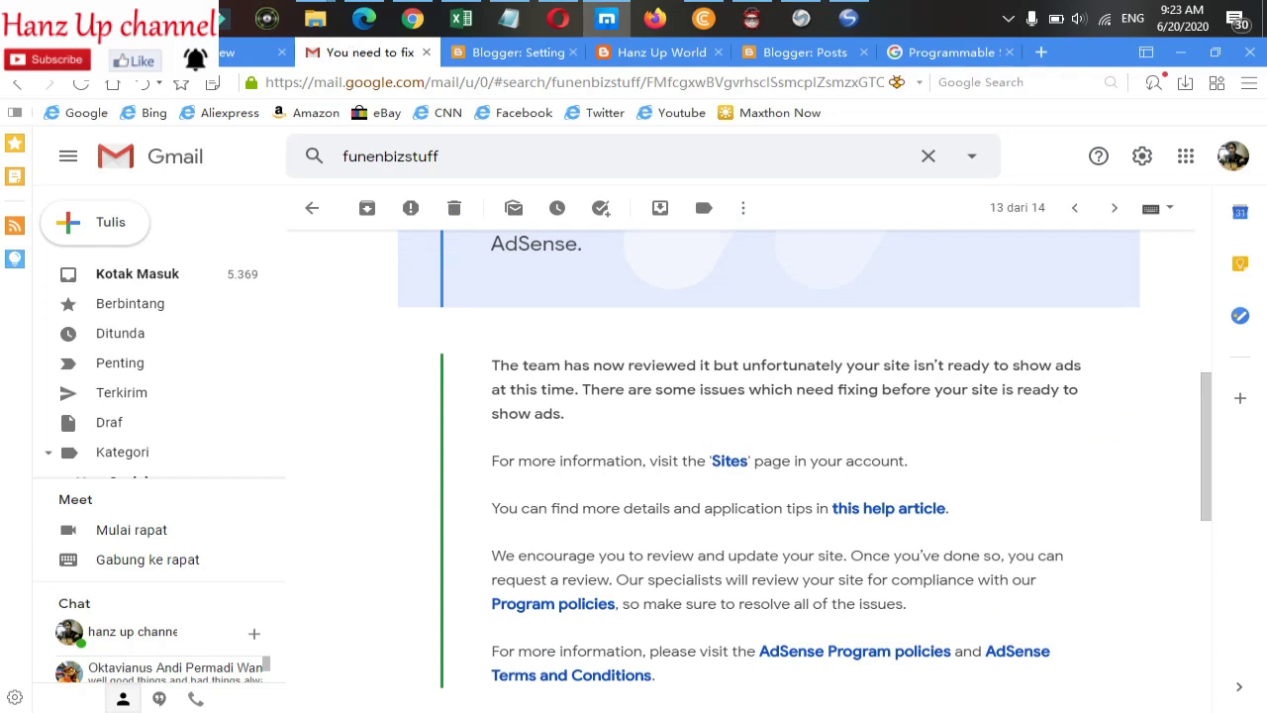
scroll(768, 472, down, 1)
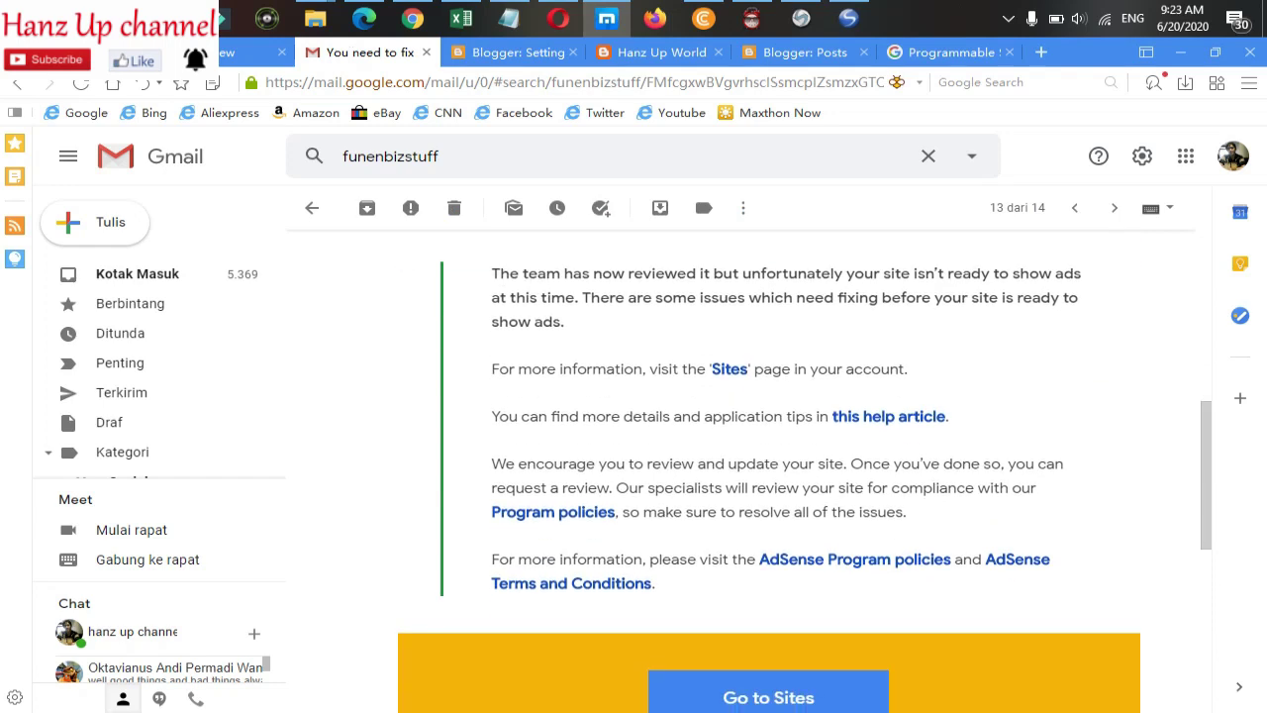
scroll(769, 471, down, 1)
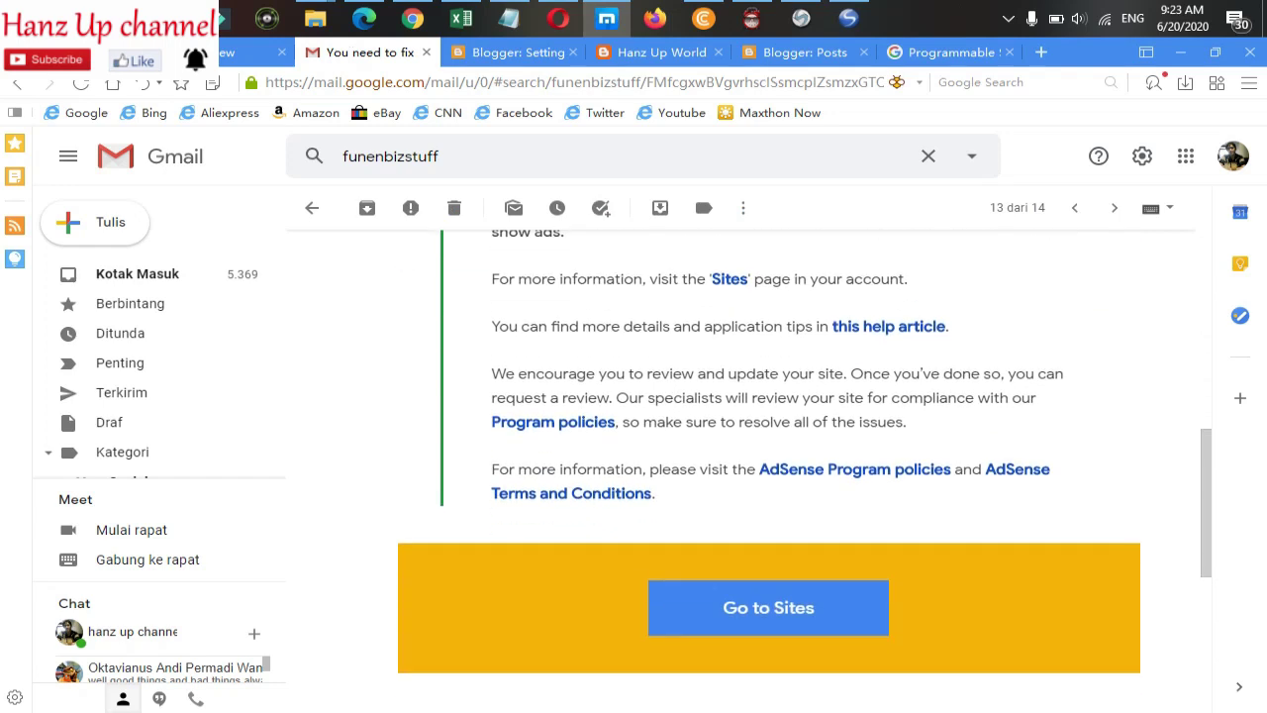
scroll(768, 471, up, 1)
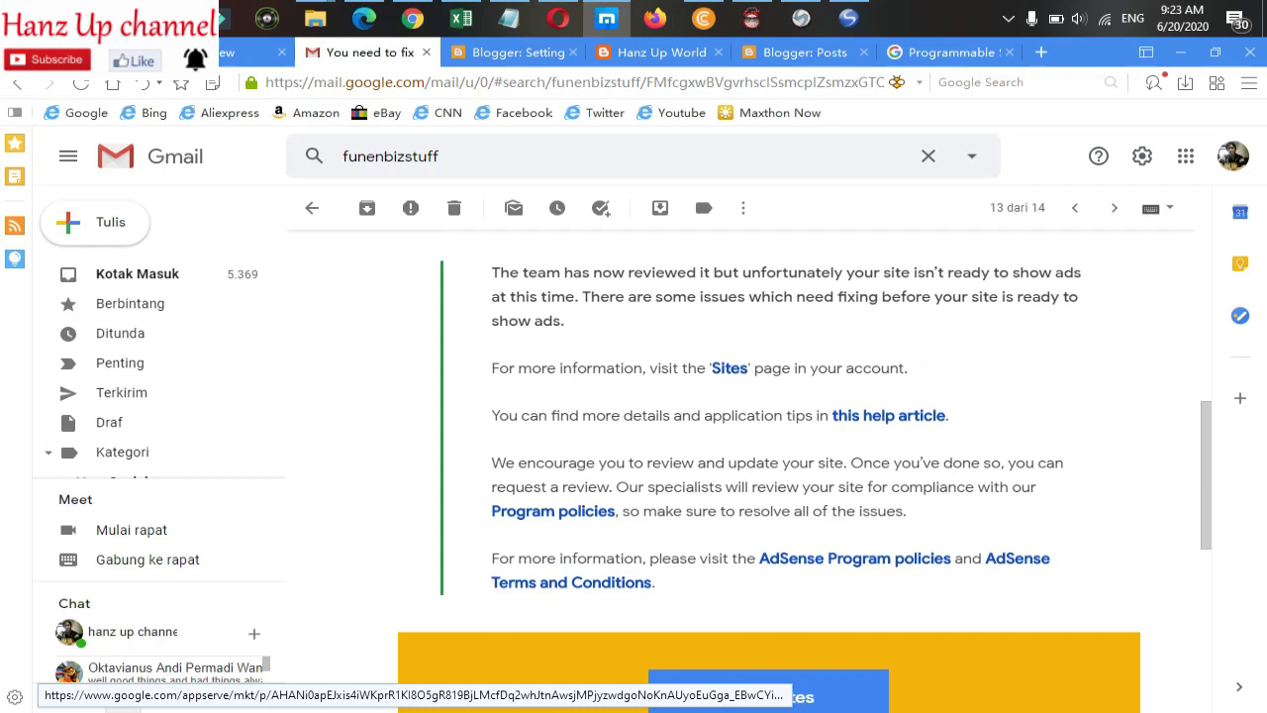
scroll(768, 472, up, 2)
scroll(768, 471, up, 1)
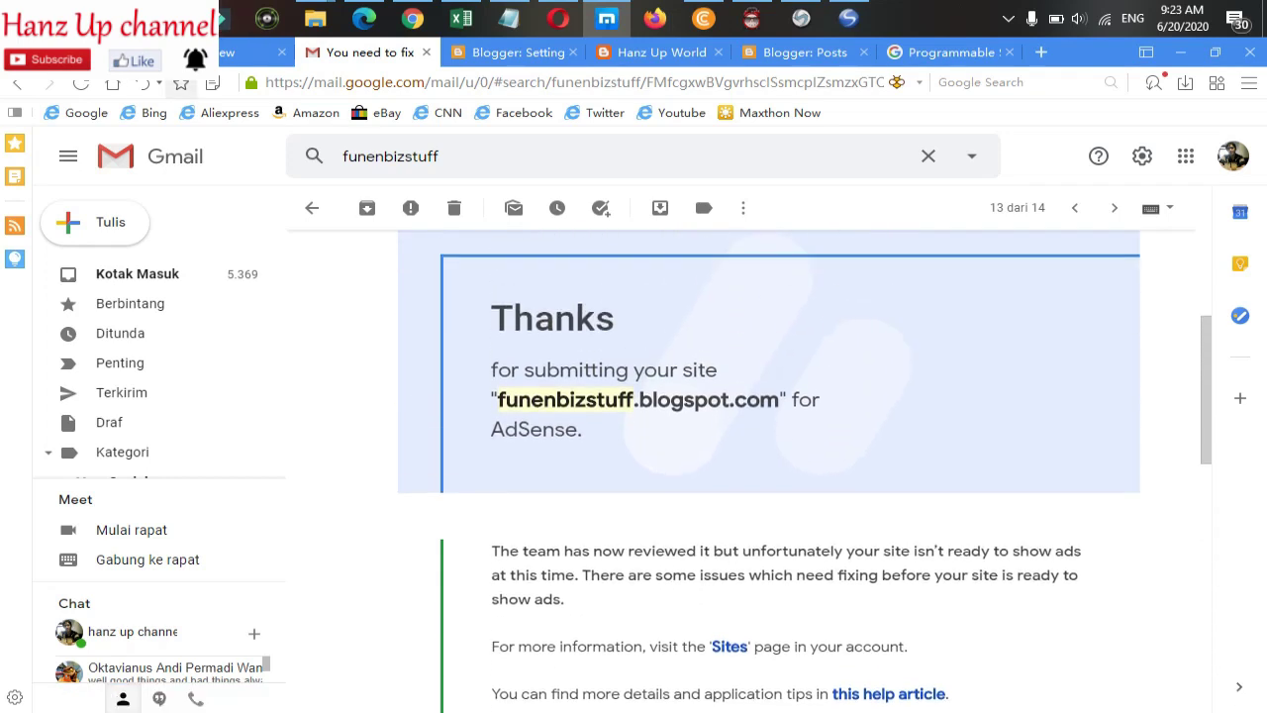
Step: Switch to the Google AdSense Sites page, clear the text selection, and enlarge the page to check the status of funenbizstuff.blogspot.com
click(253, 51)
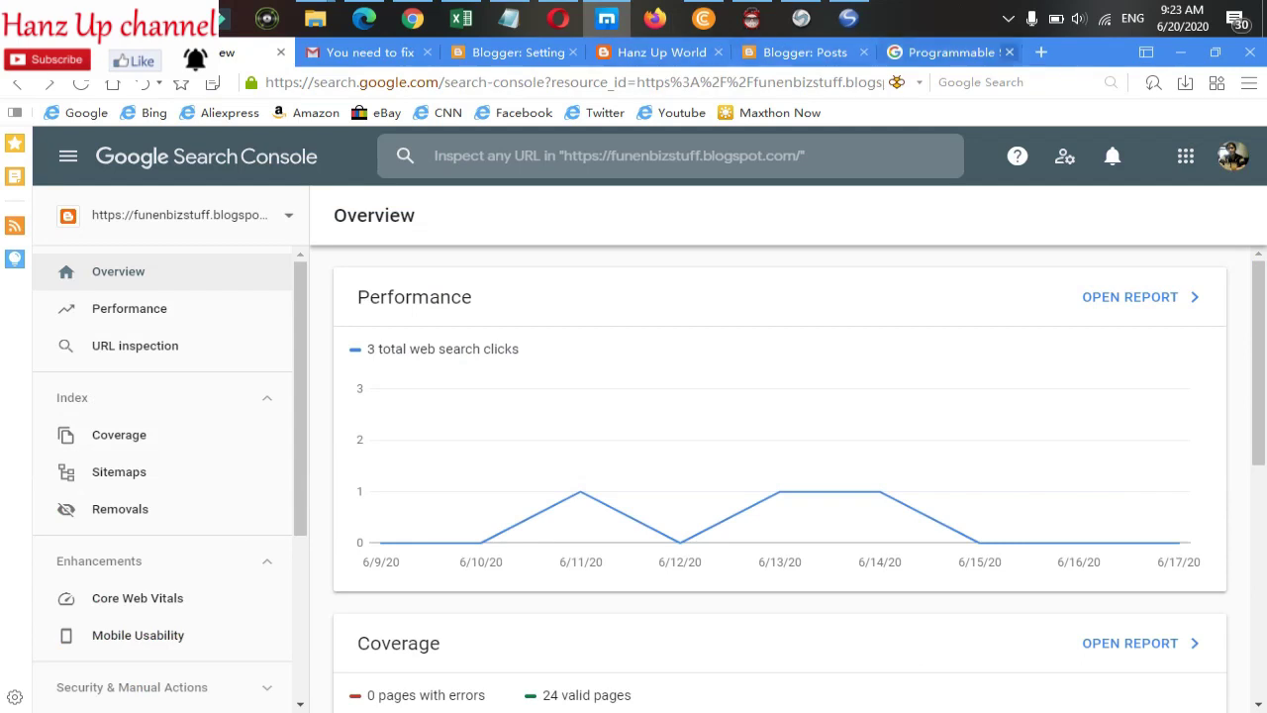
click(950, 52)
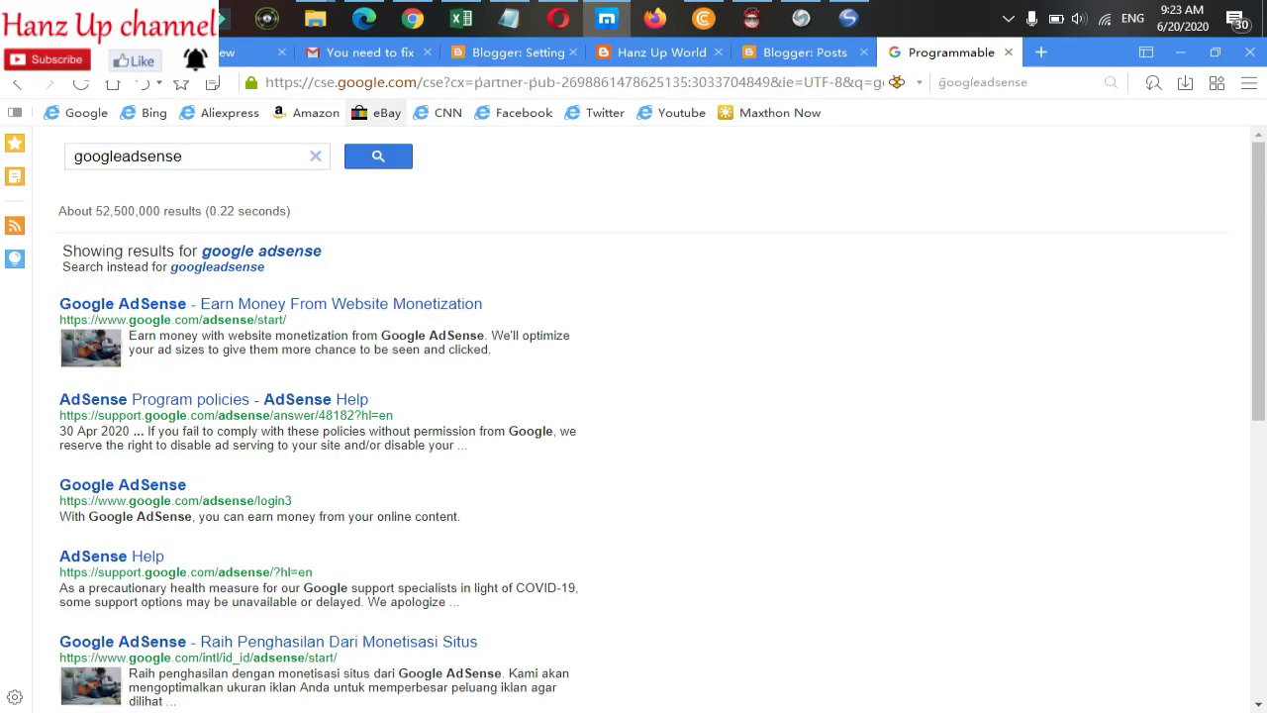
click(109, 53)
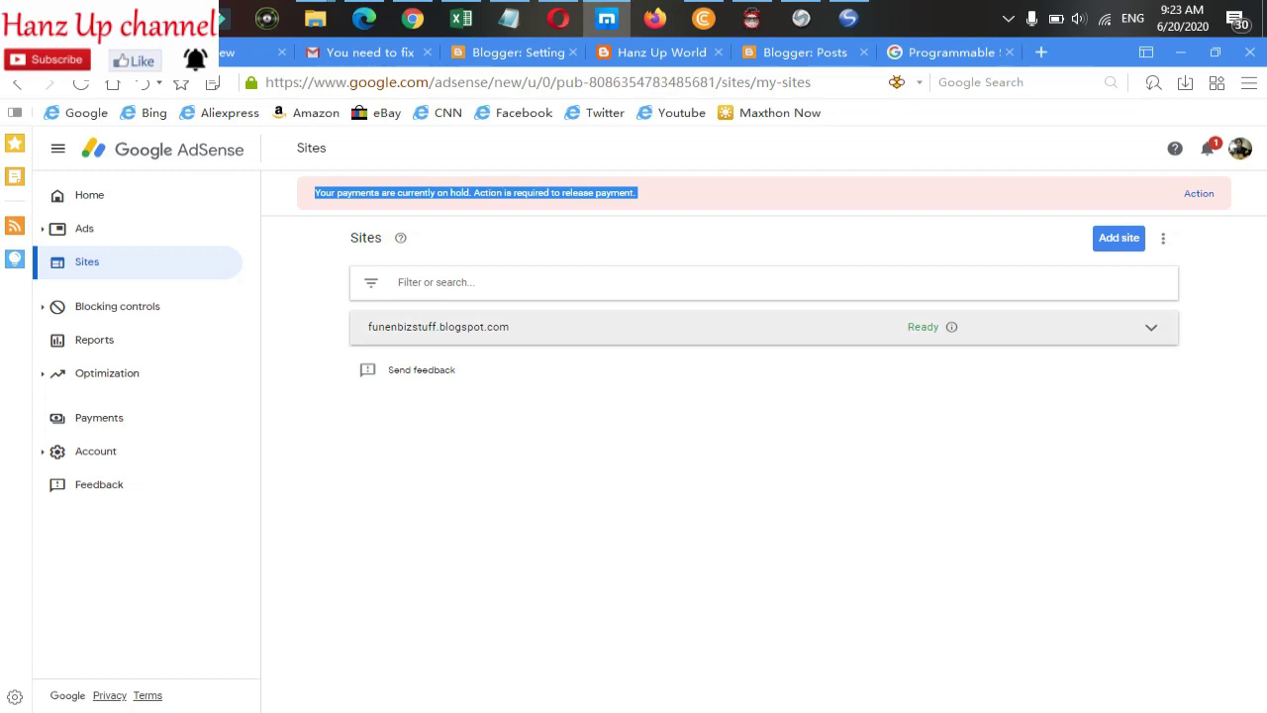
click(673, 426)
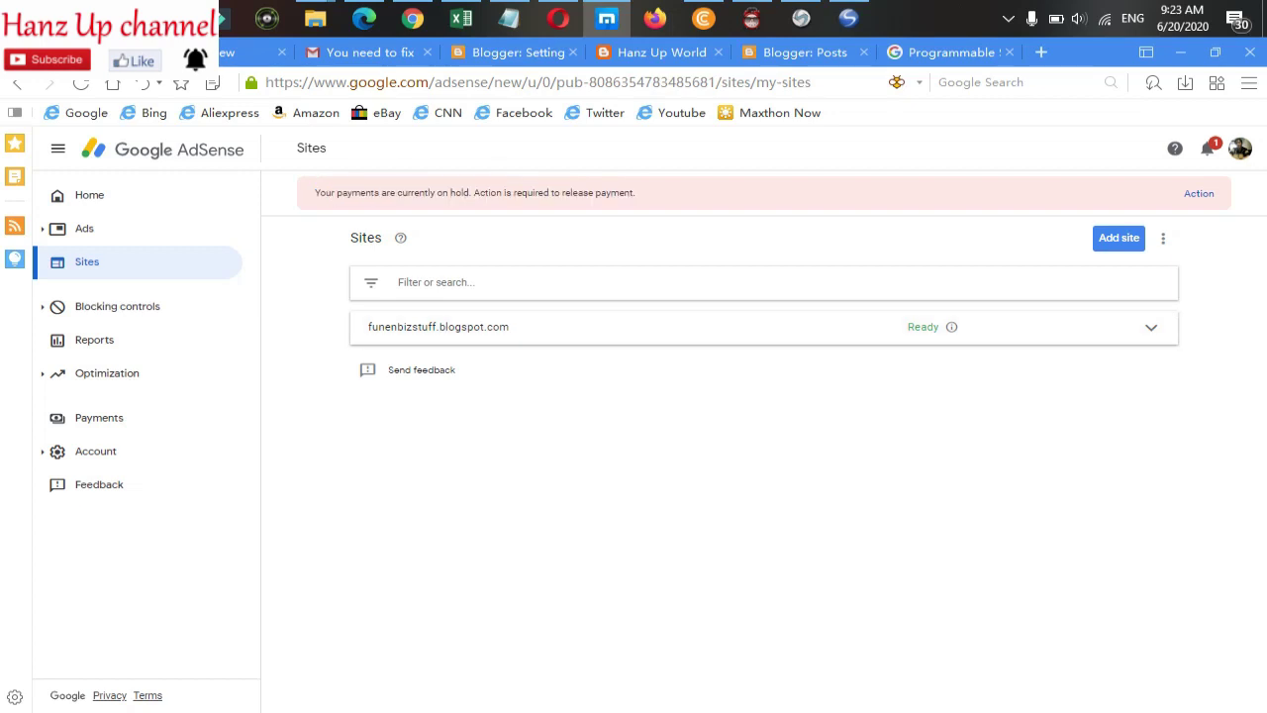
key(ctrl+plus)
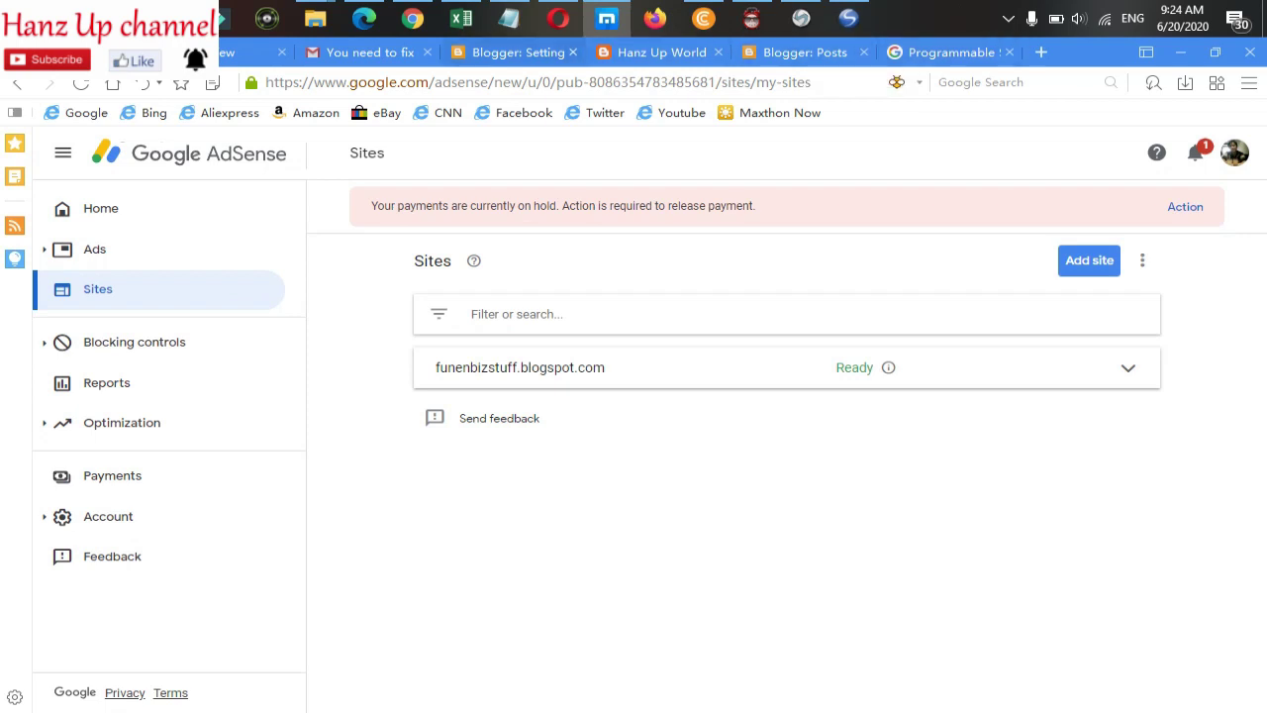
Step: Reread the Google AdSense review email in Gmail, comparing it with the AdSense Sites page, and return to its Thanks heading
click(366, 52)
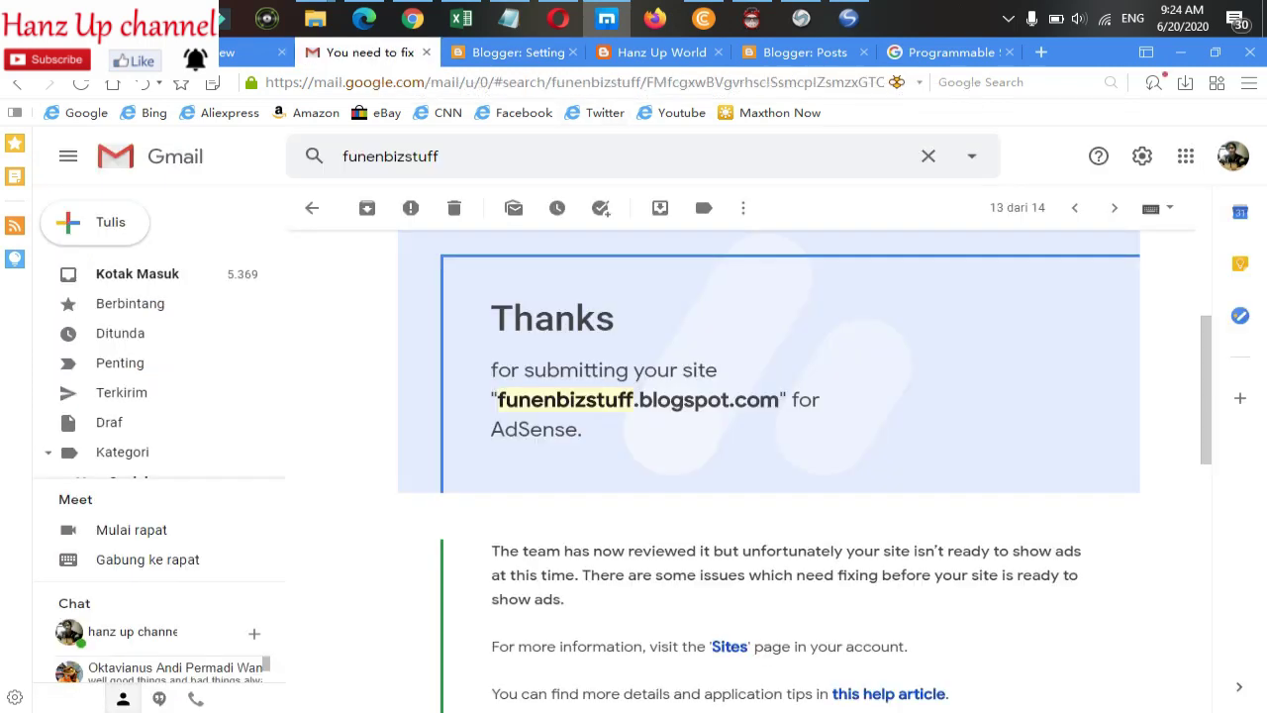
scroll(773, 465, down, 2)
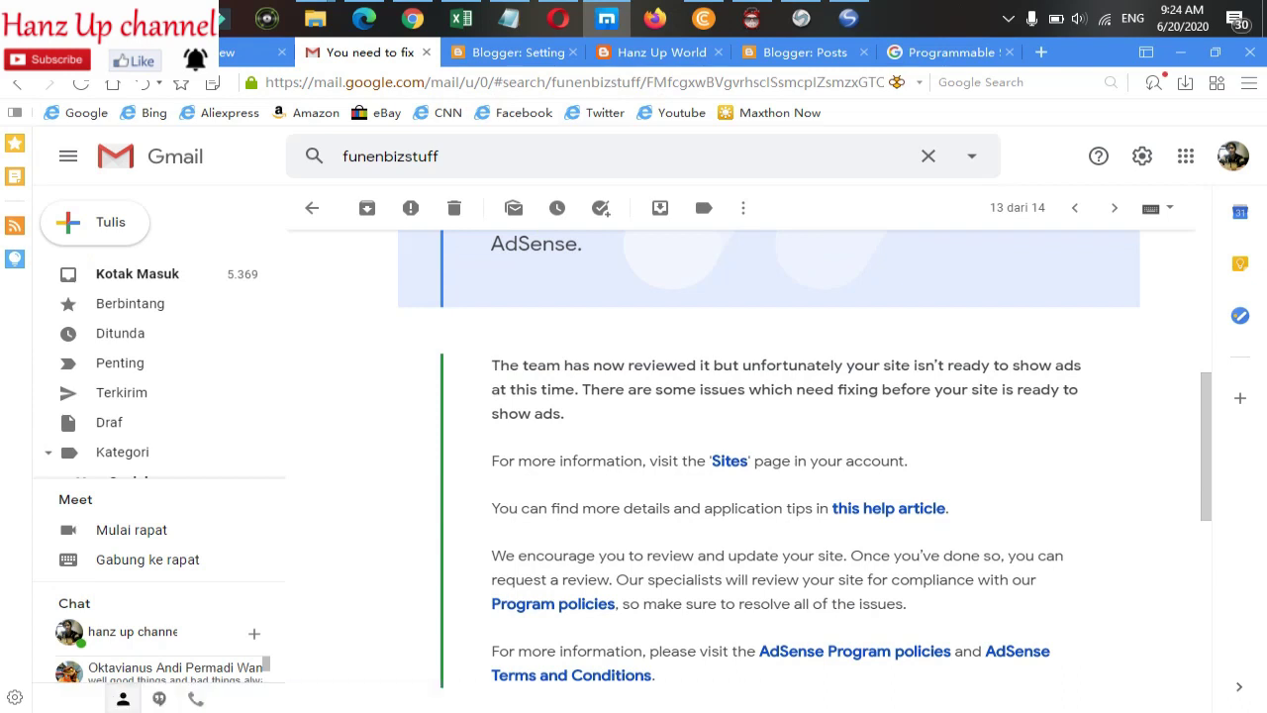
click(99, 53)
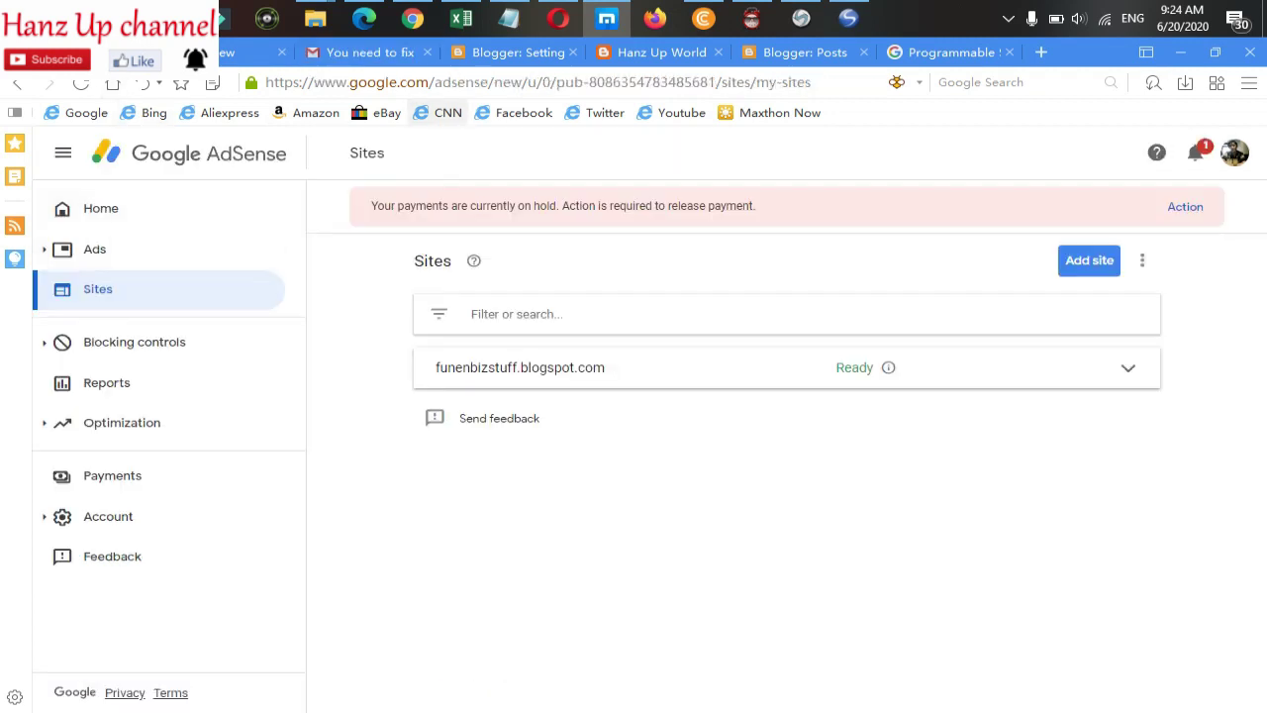
click(369, 53)
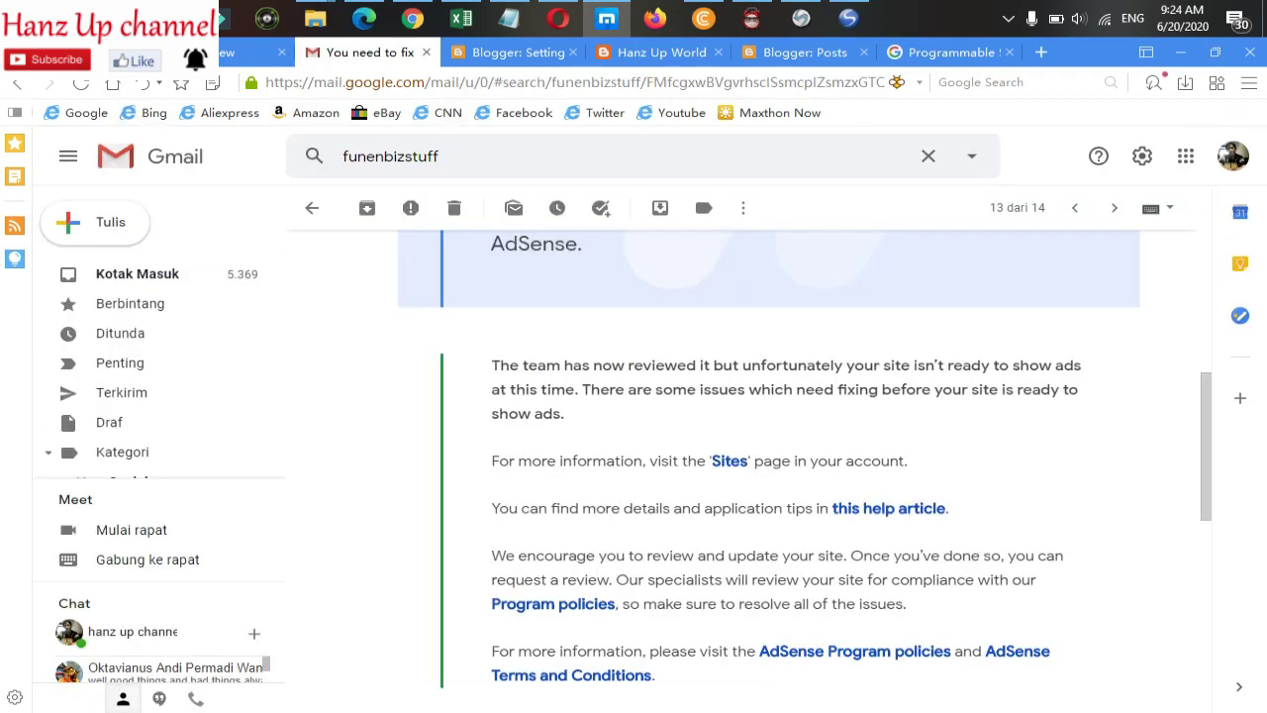
scroll(768, 455, up, 4)
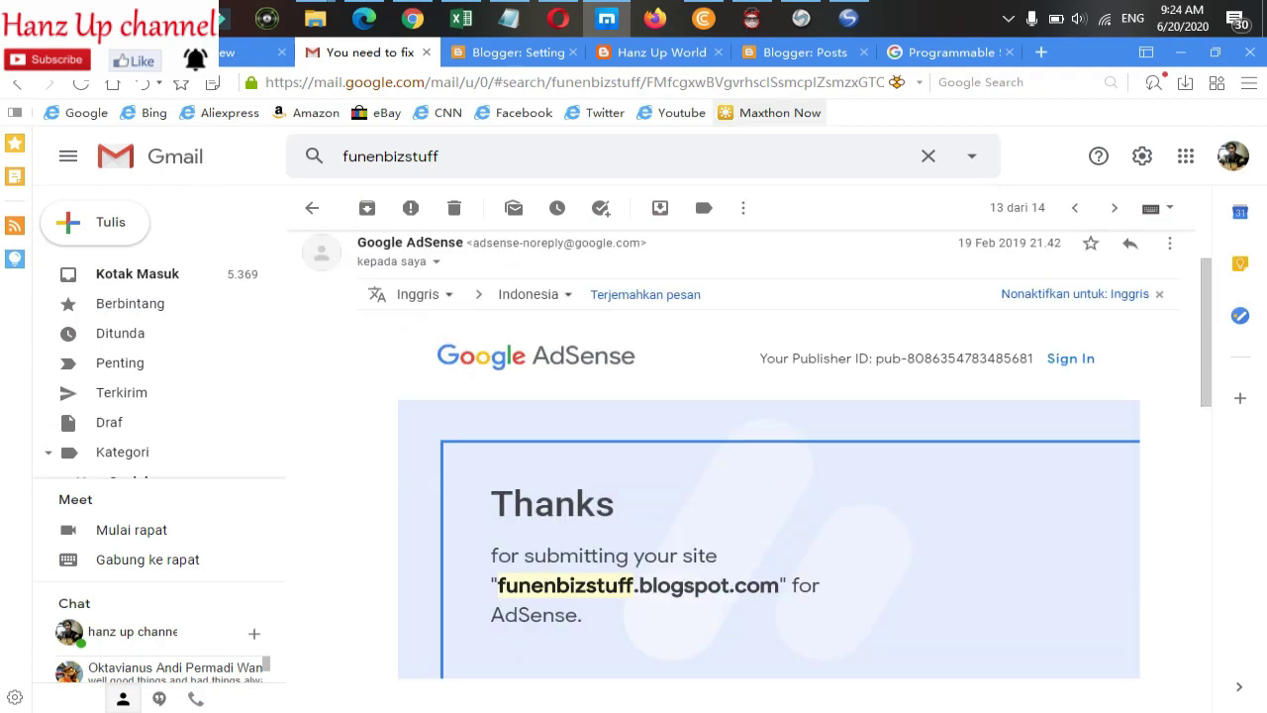
Step: Look at the blog's post list in Blogger and compare it with the Hanz Up World home page
click(797, 52)
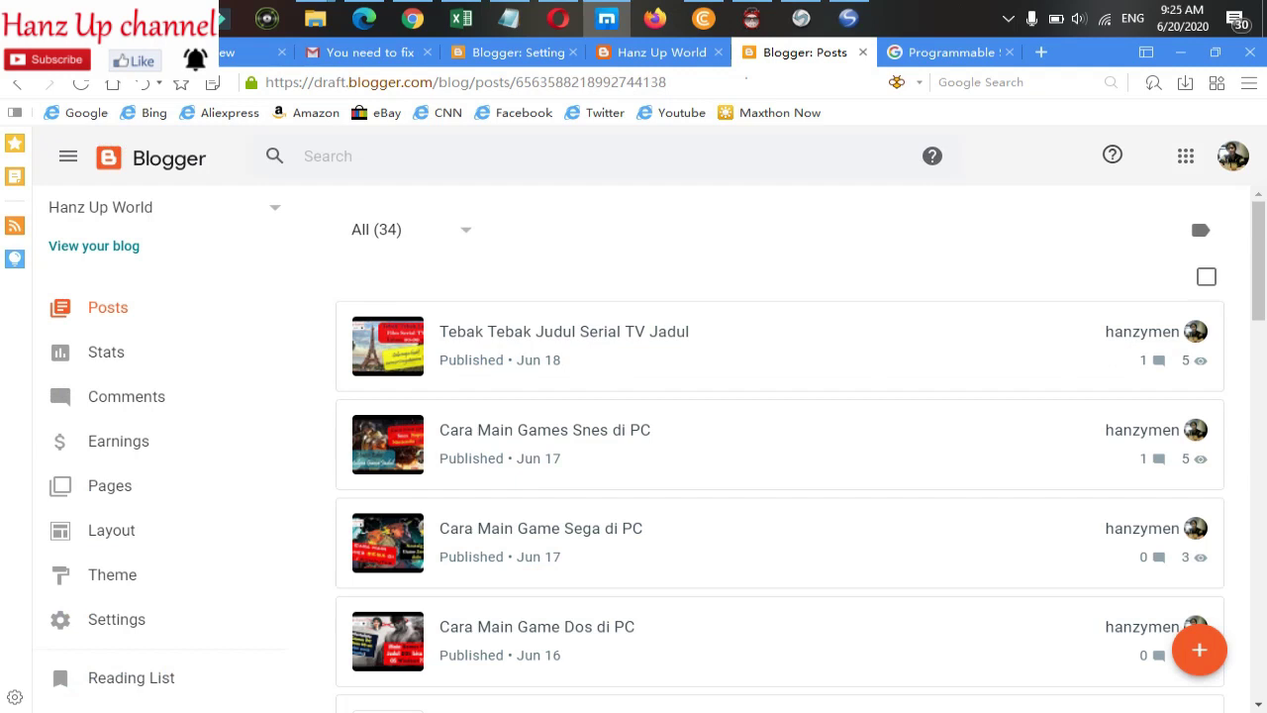
click(661, 53)
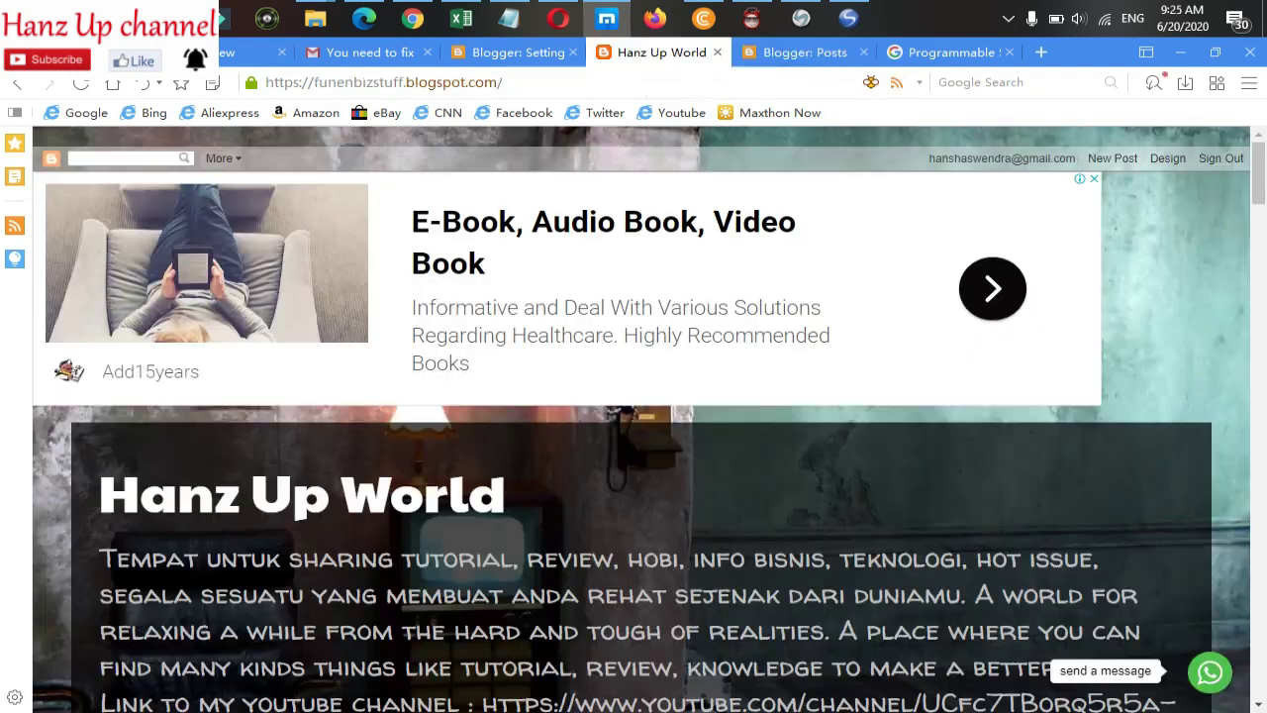
click(805, 52)
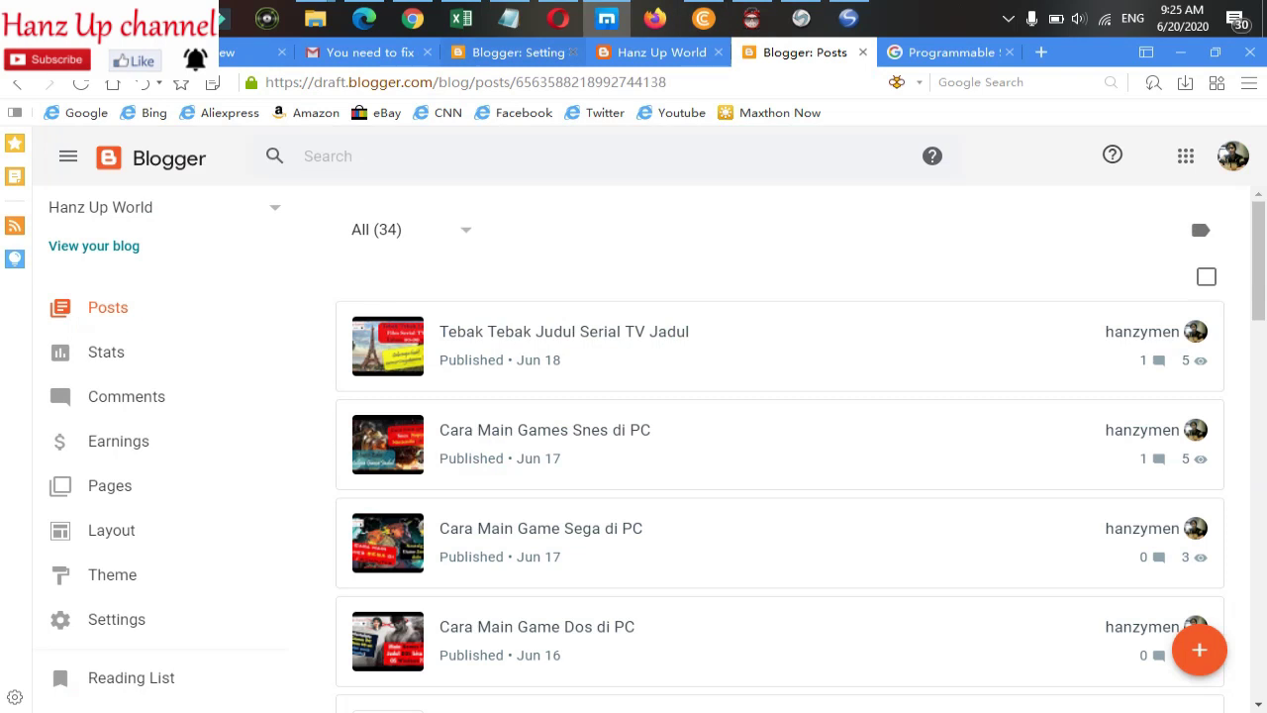
Step: Open the blog's Blogger settings and review the Basic, Privacy, Publishing, HTTPS and Permissions sections
click(518, 52)
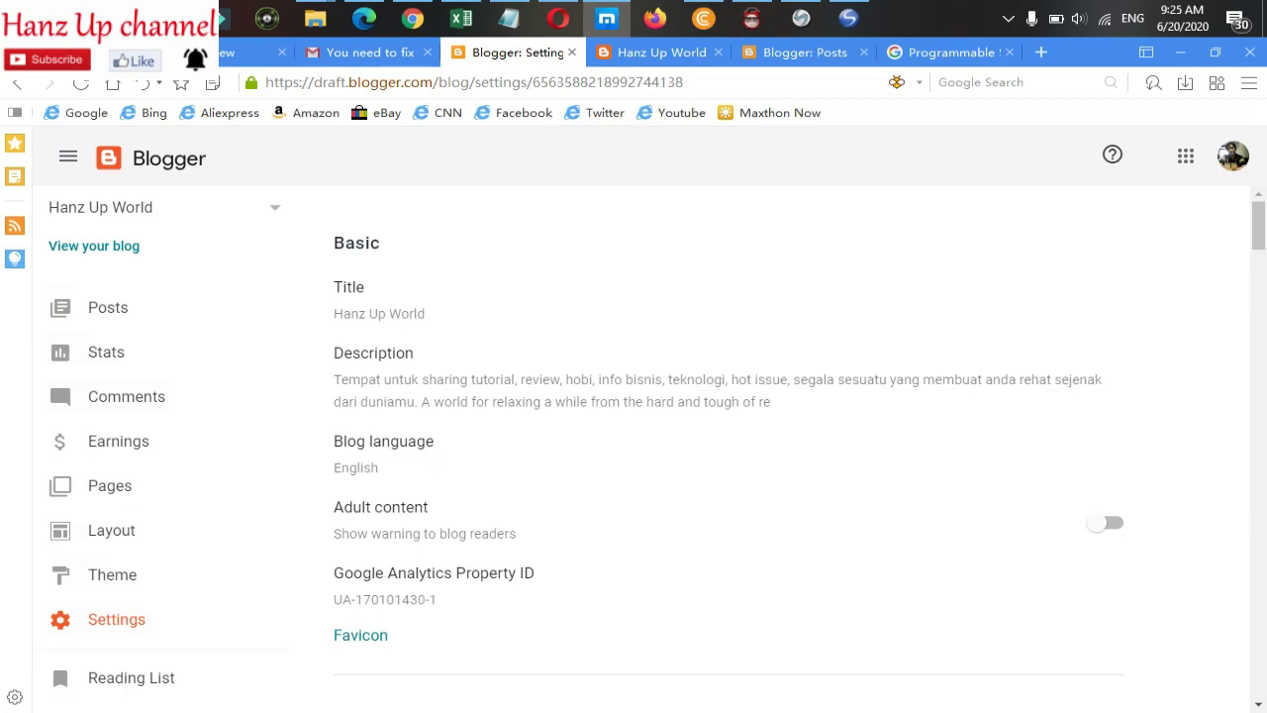
scroll(729, 451, down, 1)
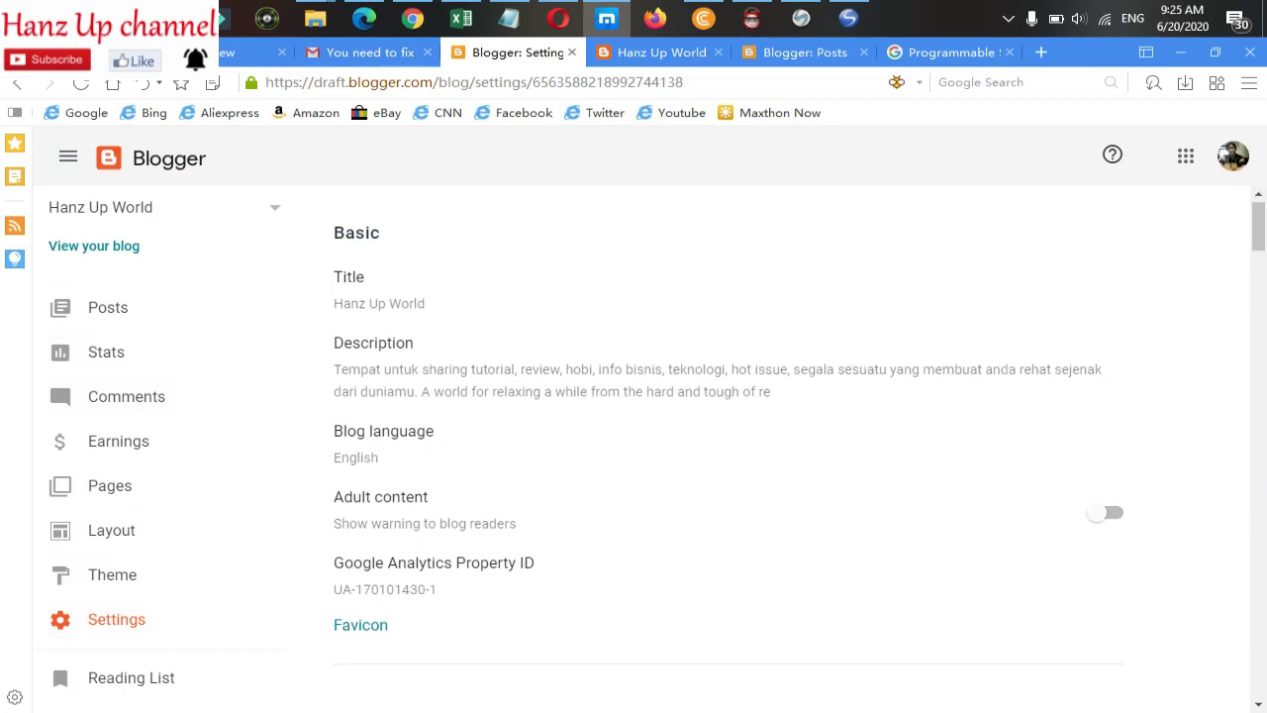
scroll(729, 450, down, 2)
scroll(729, 451, down, 4)
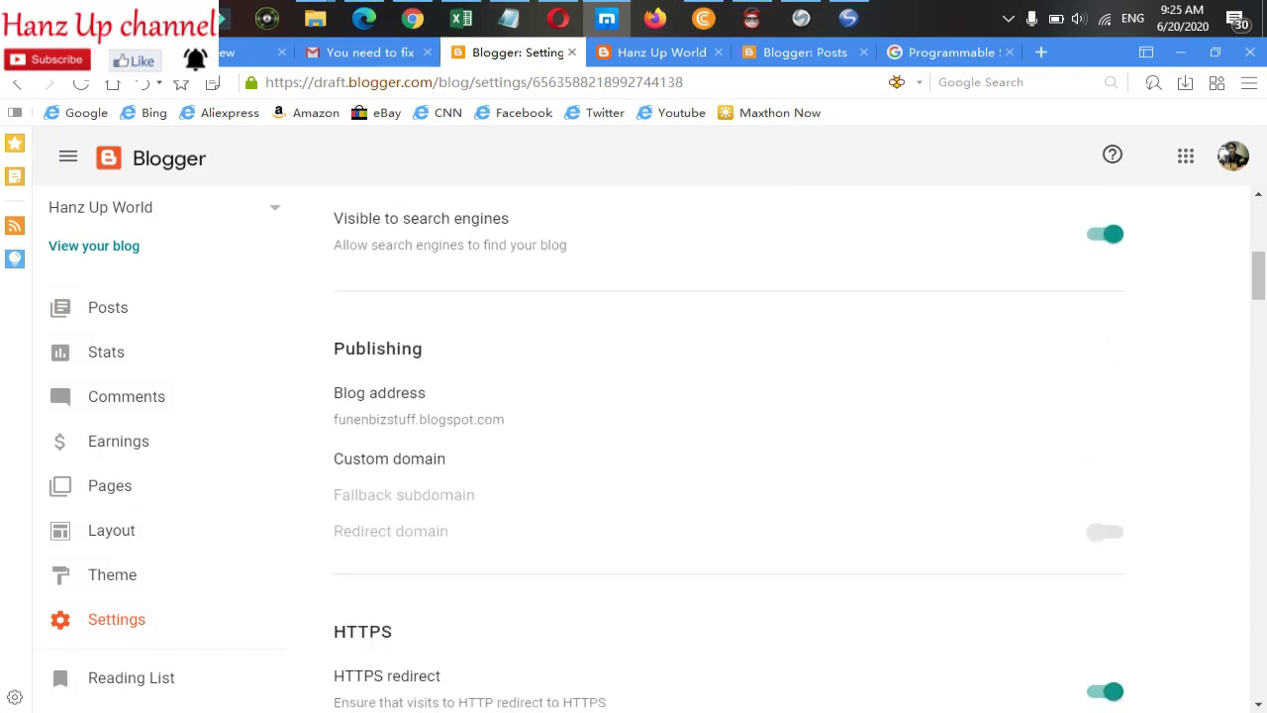
scroll(729, 451, down, 2)
scroll(729, 450, down, 3)
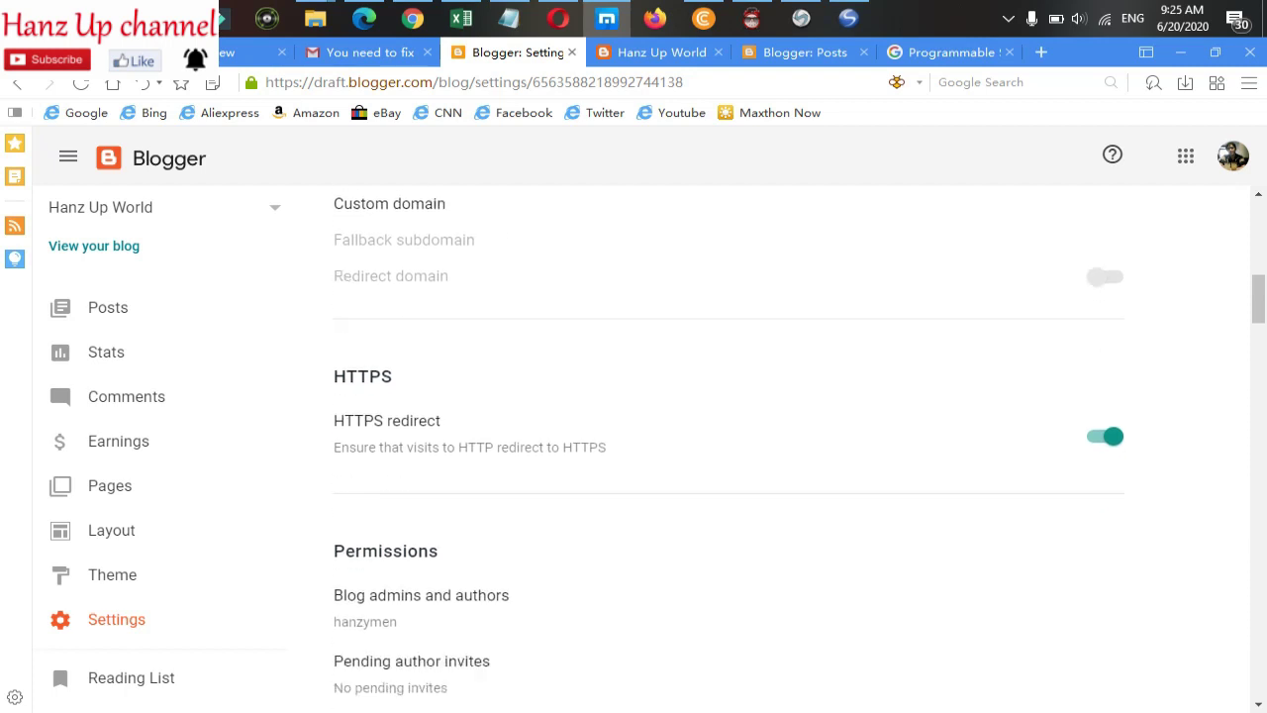
scroll(728, 450, down, 2)
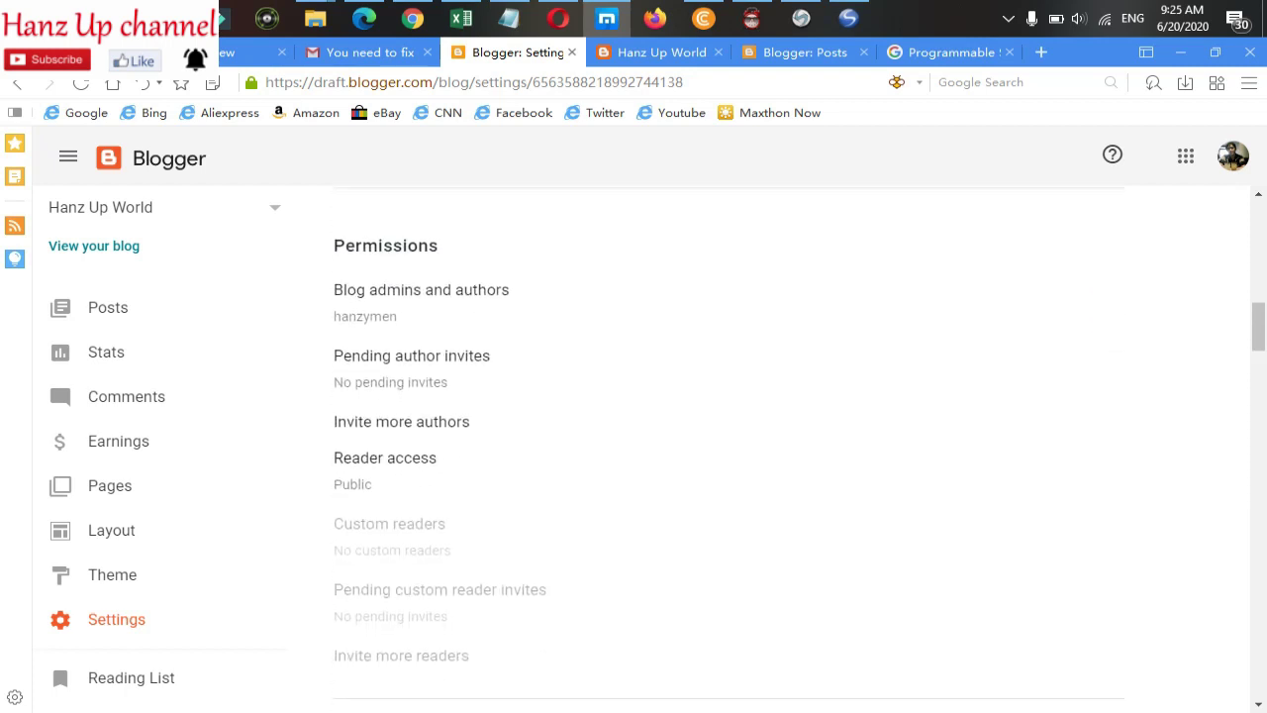
scroll(729, 451, down, 1)
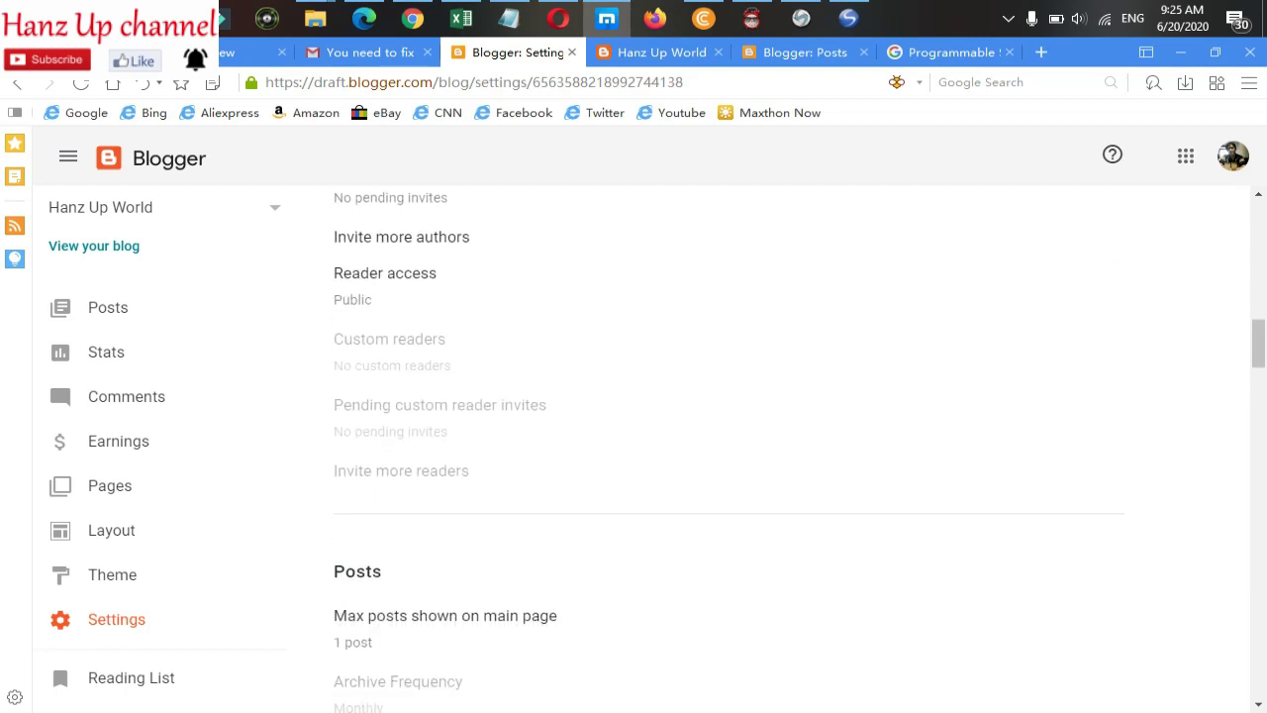
Step: Review the Posts and Comments sections of the blog settings, including comment moderation, reader captcha and the comment form message
scroll(728, 451, down, 1)
scroll(729, 451, down, 1)
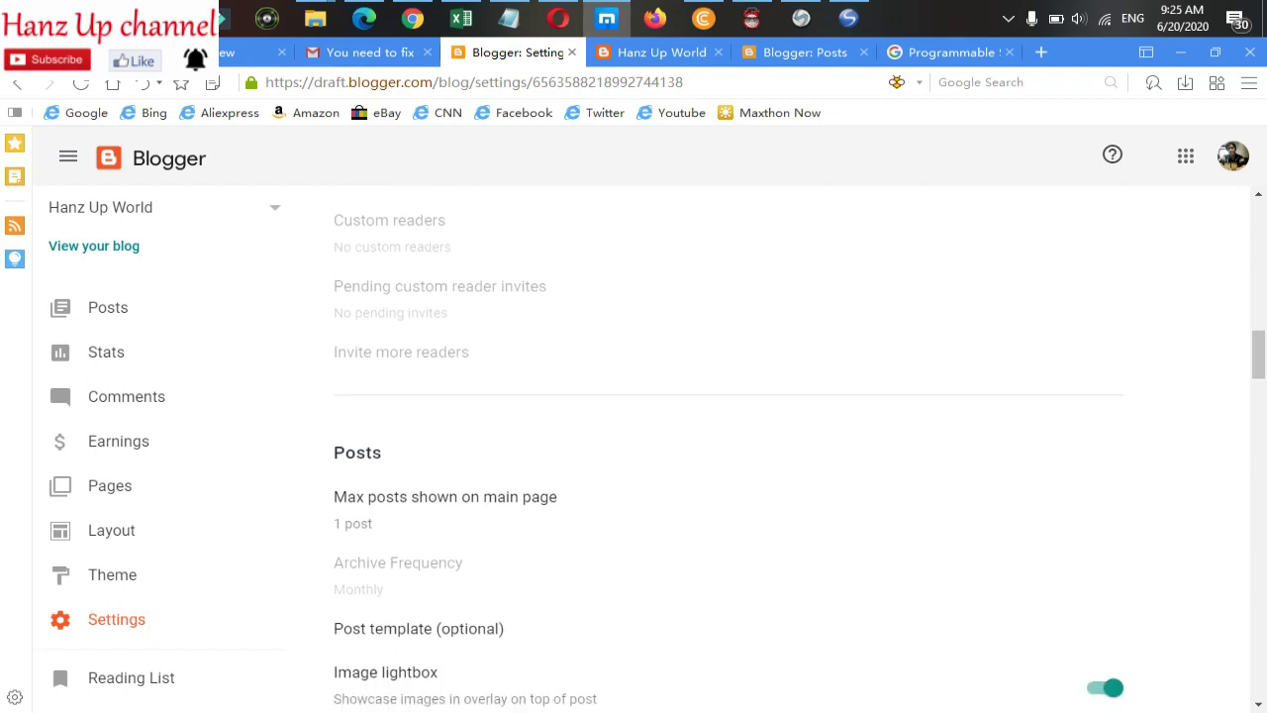
scroll(729, 450, down, 1)
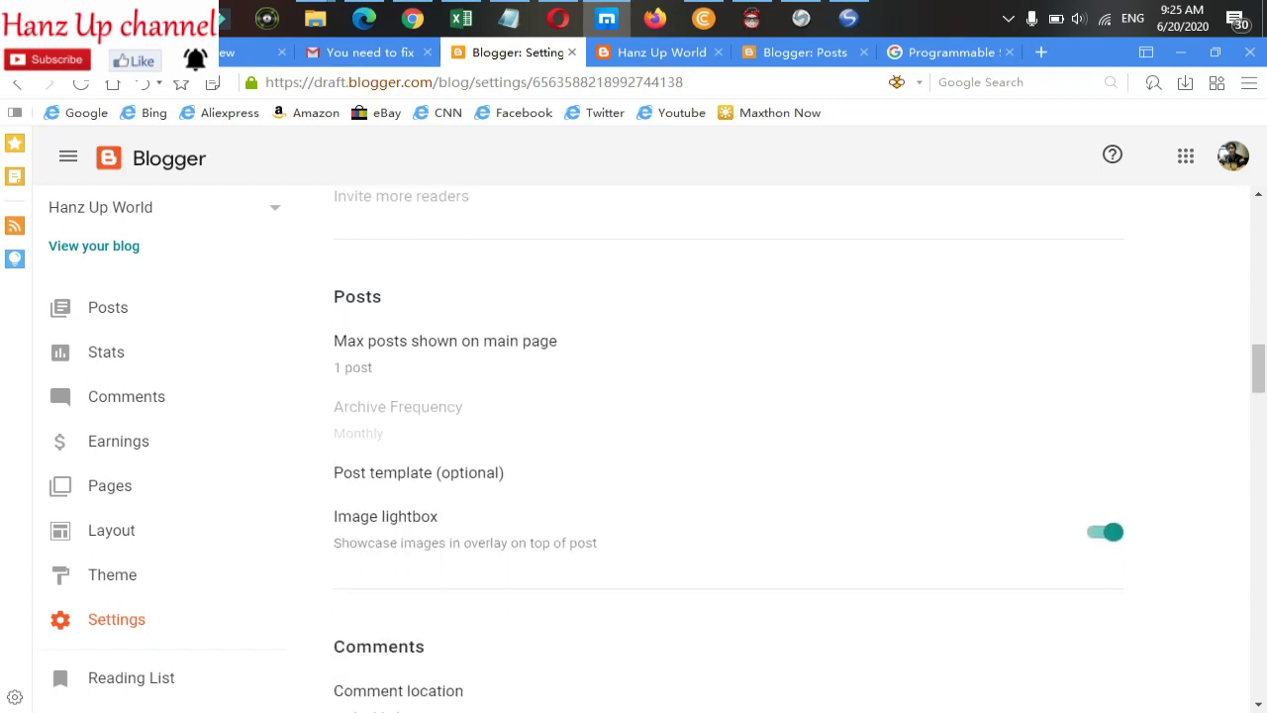
scroll(728, 450, down, 2)
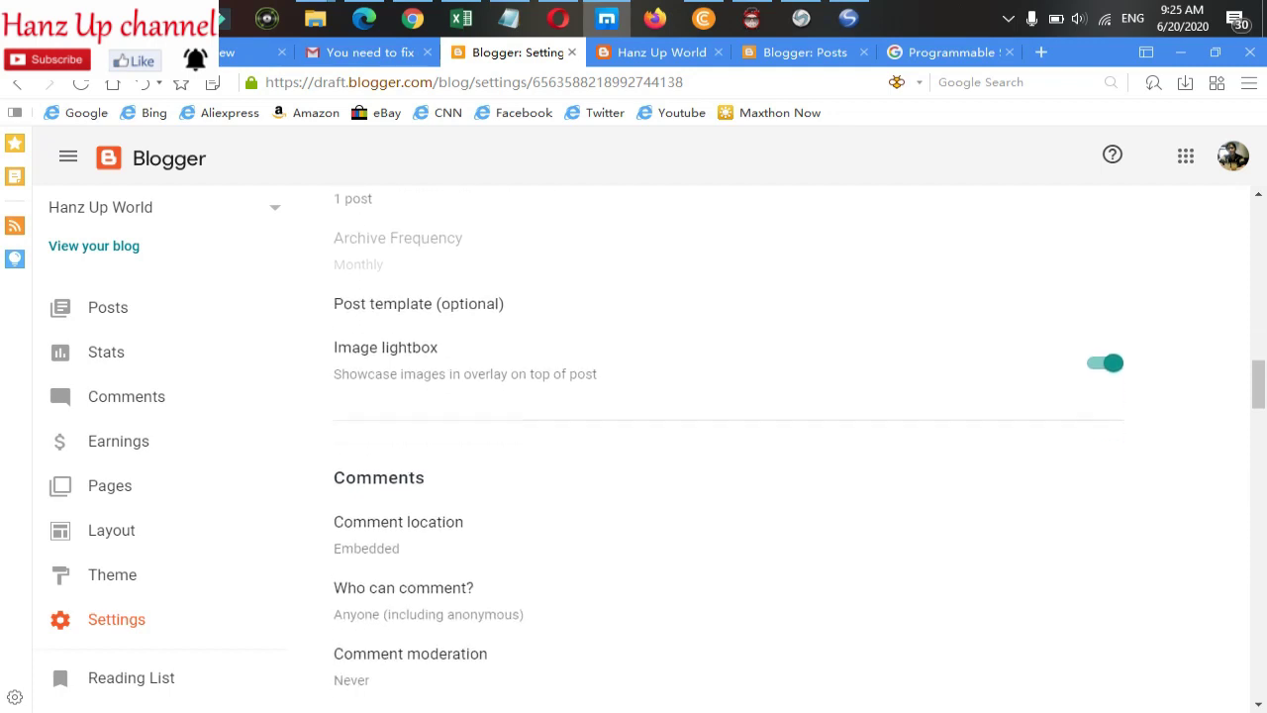
scroll(729, 451, down, 1)
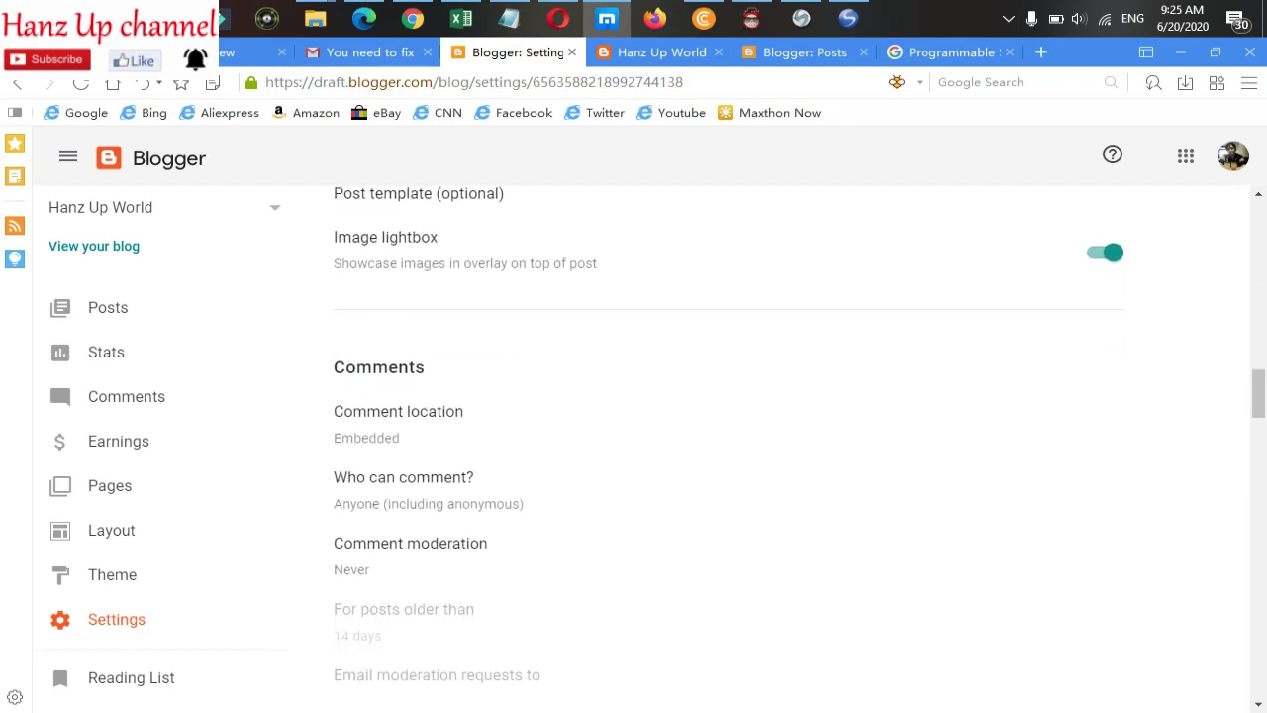
scroll(729, 450, down, 1)
scroll(729, 451, down, 1)
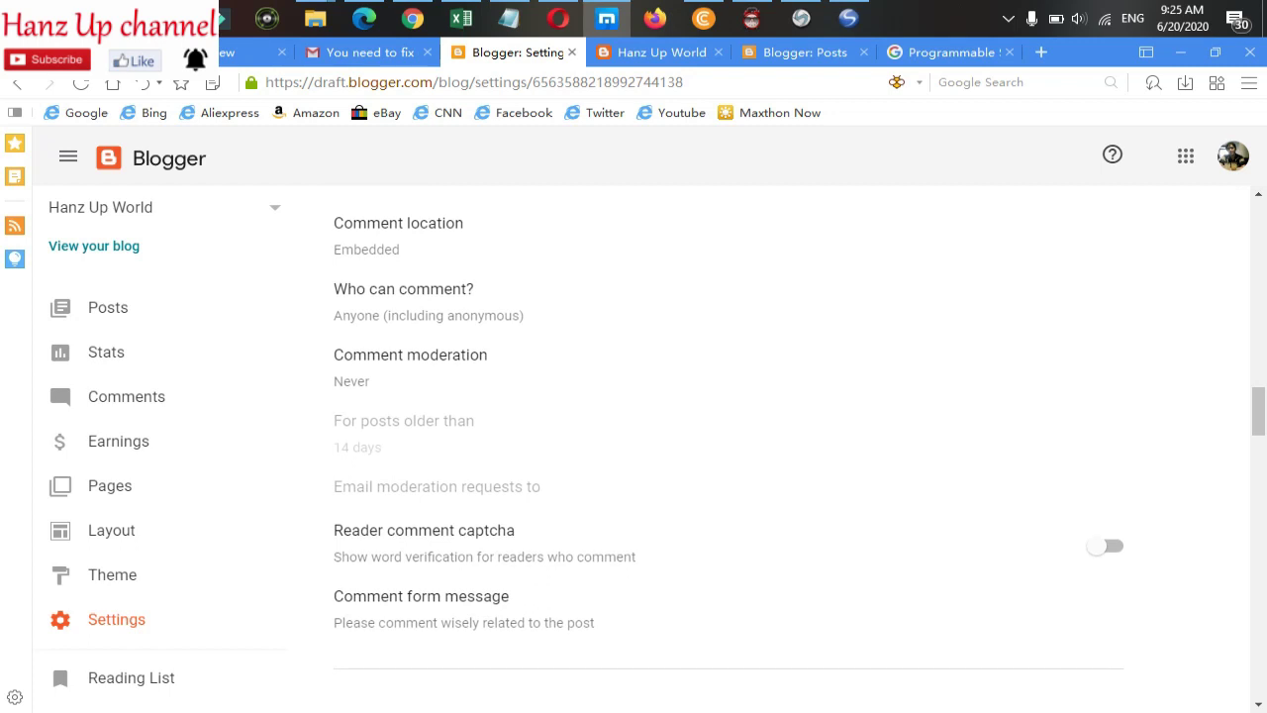
scroll(728, 450, down, 1)
scroll(729, 450, down, 3)
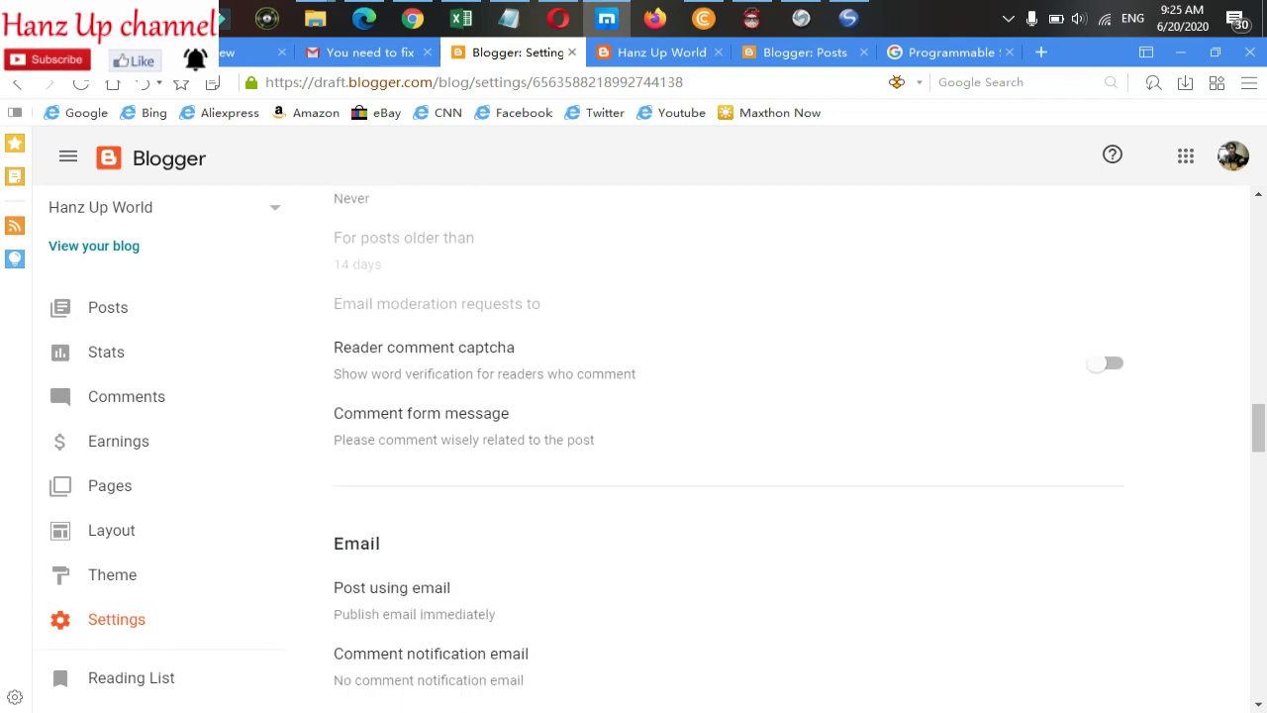
Step: Review the Email, Formatting, Meta tags, Errors and redirects, and Crawlers and indexing sections of the blog settings
scroll(729, 450, down, 1)
scroll(729, 451, down, 2)
scroll(728, 450, down, 3)
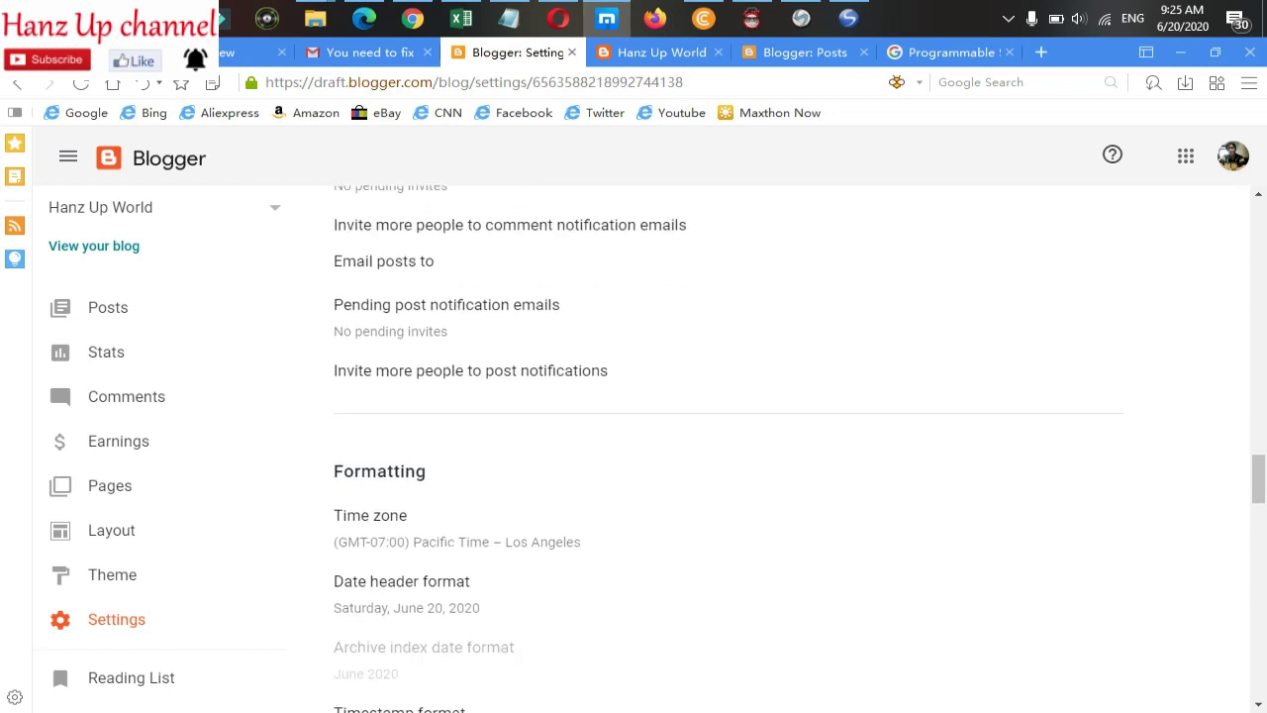
scroll(729, 451, down, 5)
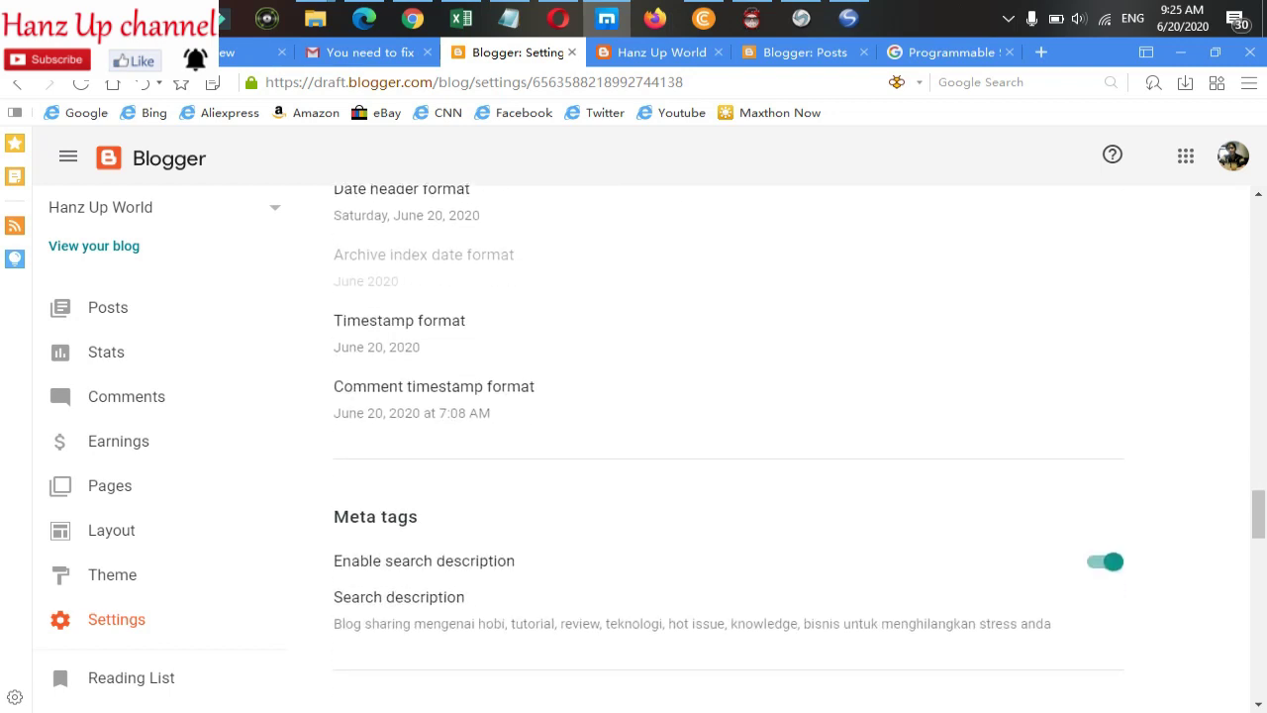
scroll(728, 450, down, 7)
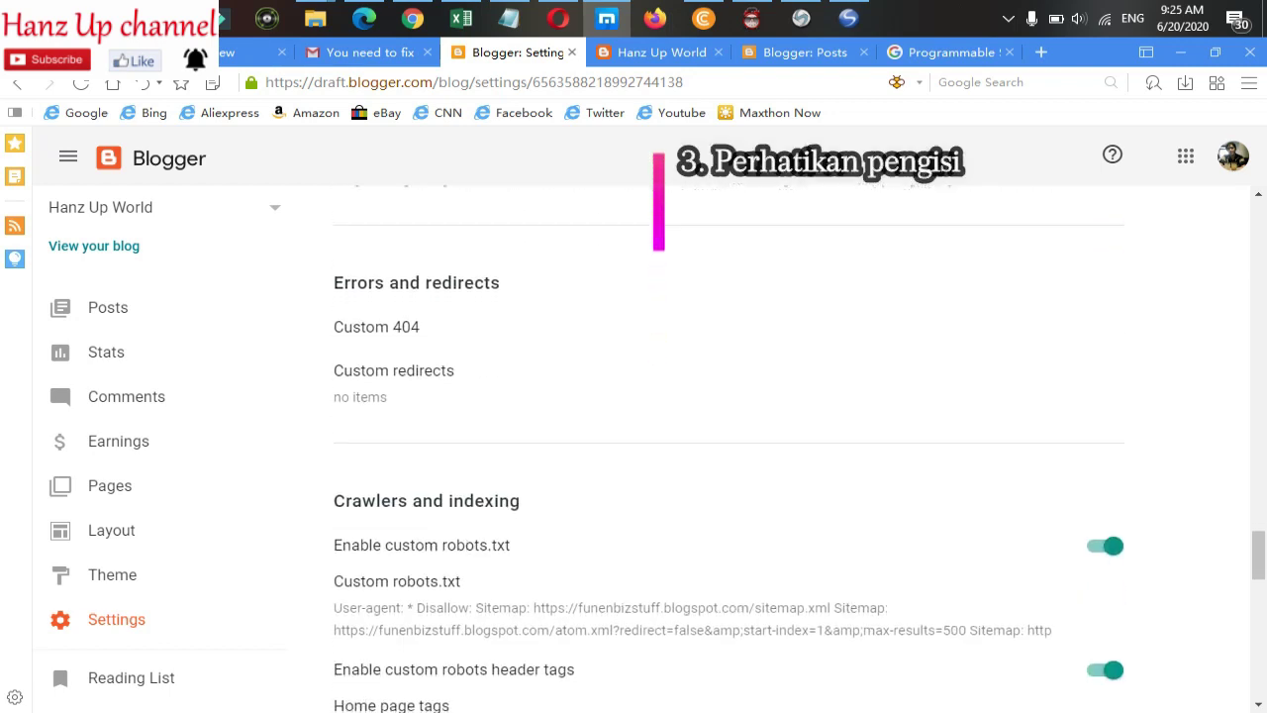
scroll(729, 450, down, 8)
Step: Return to the start of the blog settings and examine the description, search engine visibility, blog address and HTTPS redirect again
scroll(728, 450, up, 20)
scroll(729, 450, up, 15)
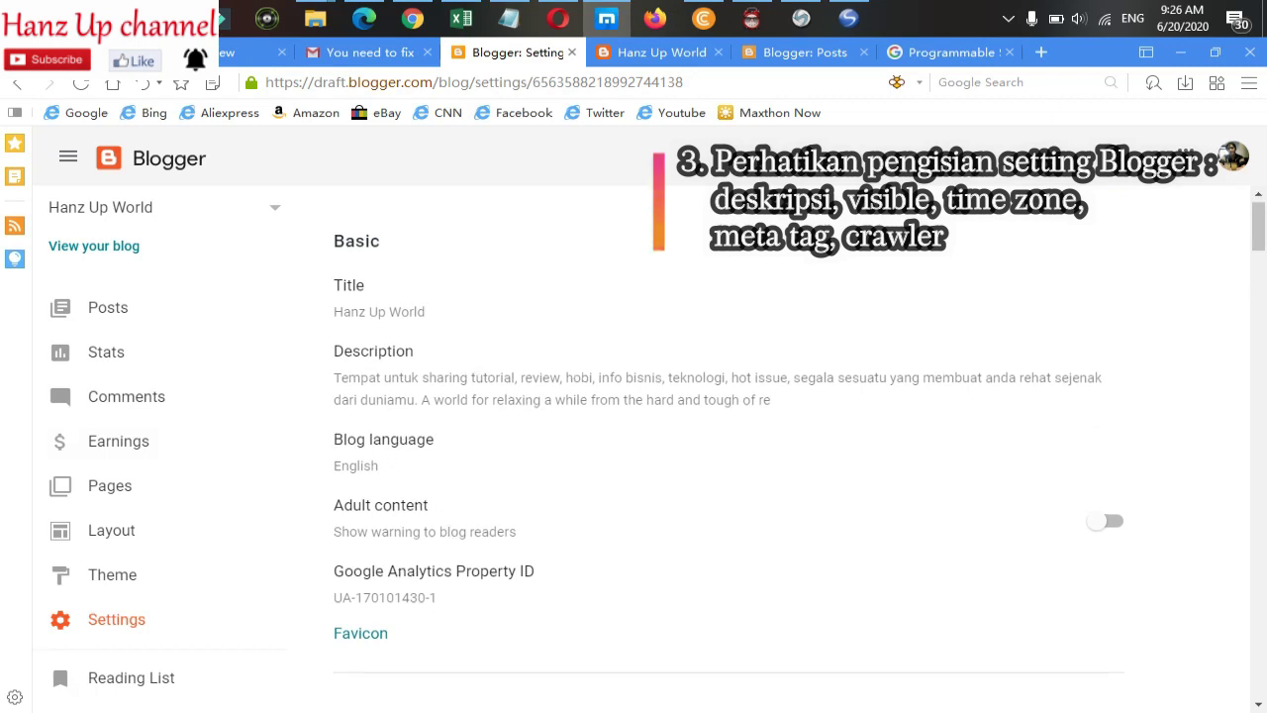
scroll(728, 450, down, 2)
scroll(729, 451, down, 2)
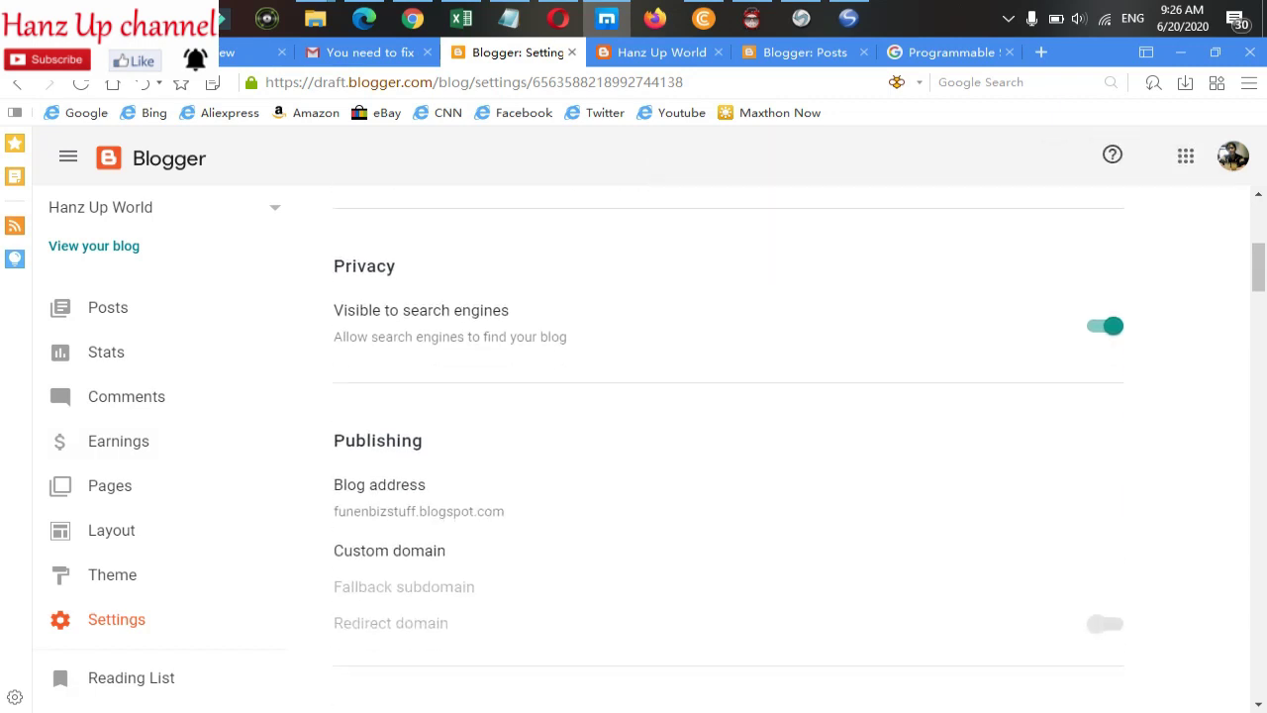
scroll(729, 450, down, 1)
scroll(729, 450, up, 2)
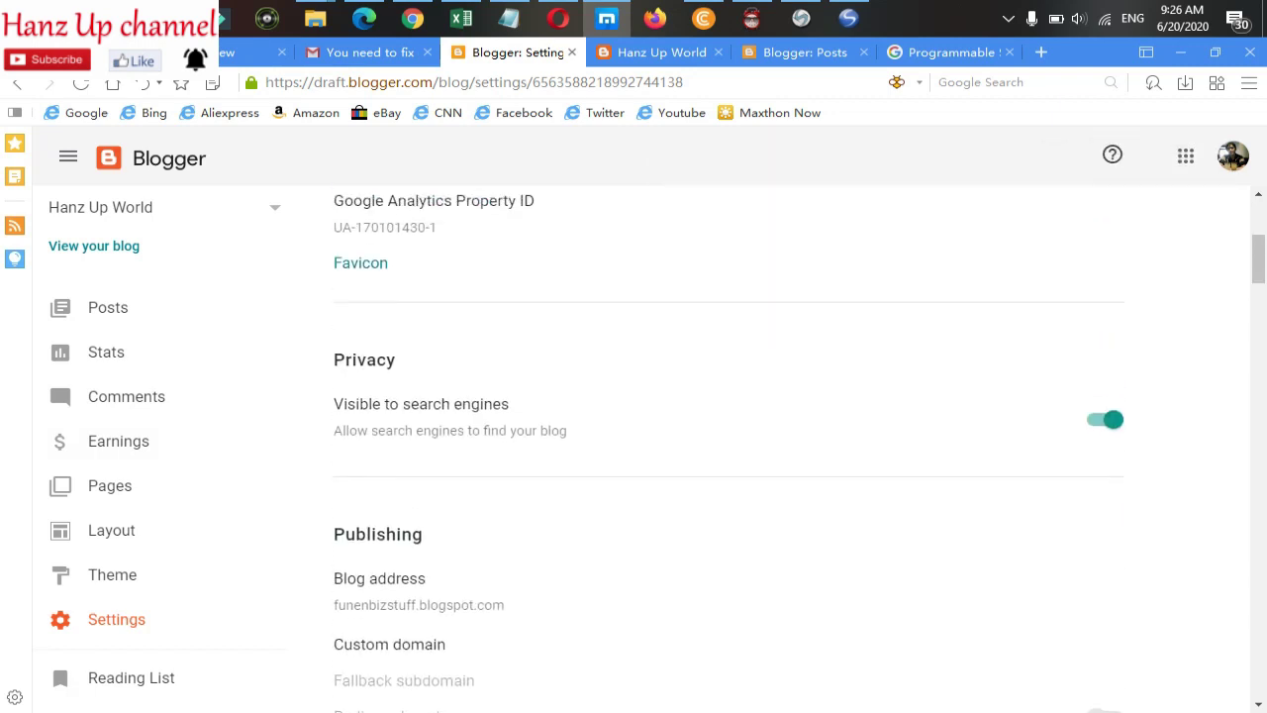
scroll(729, 451, down, 1)
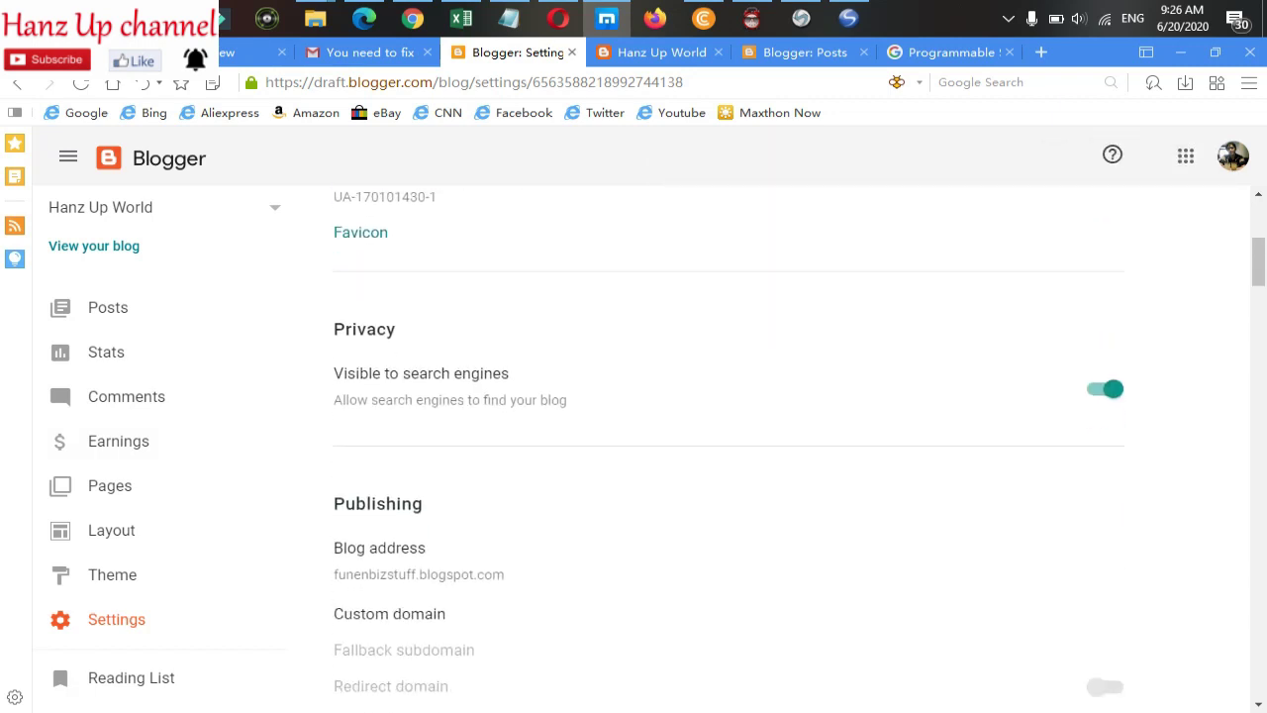
scroll(728, 450, down, 1)
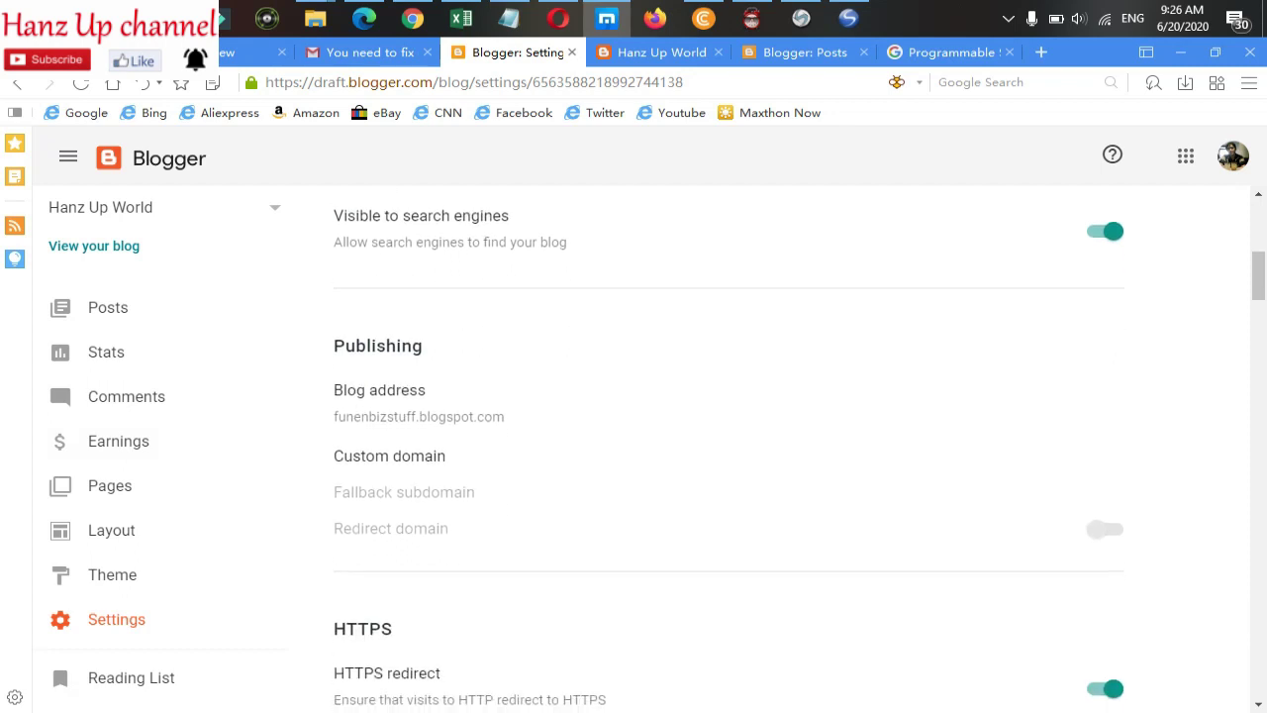
scroll(729, 450, down, 1)
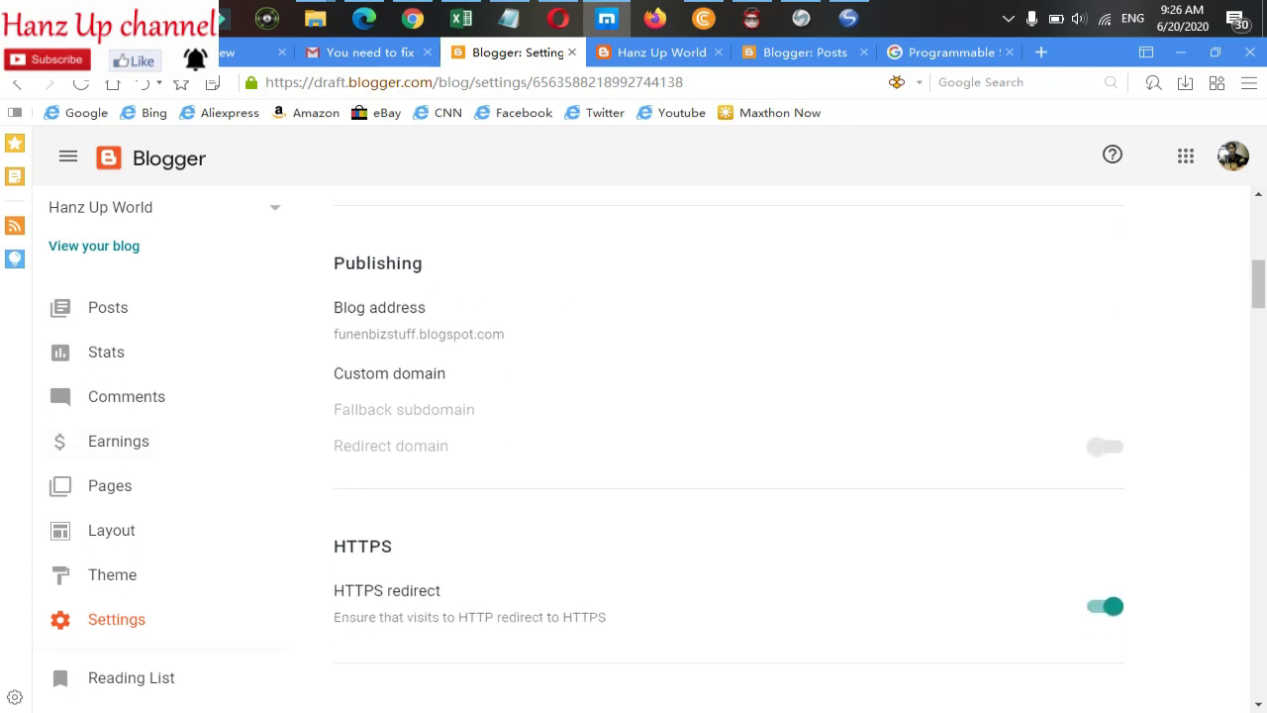
scroll(729, 450, up, 3)
scroll(728, 450, down, 1)
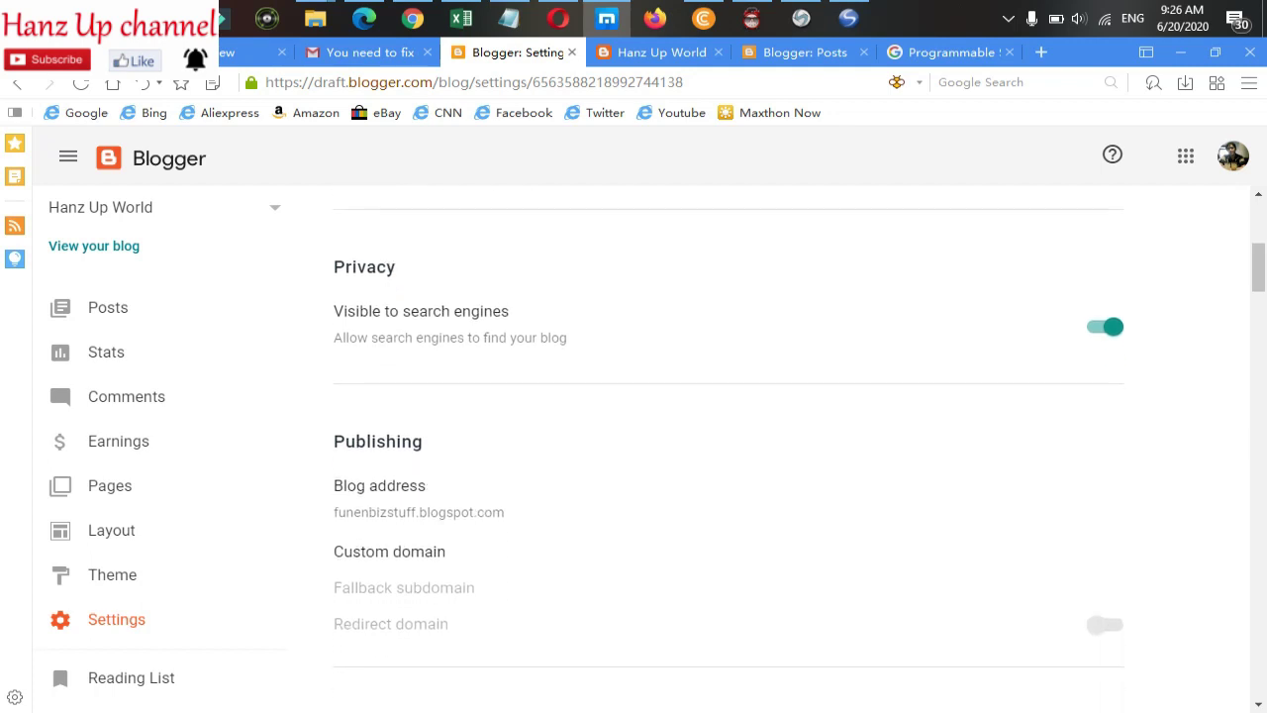
Step: Review the Publishing, HTTPS, Permissions, Posts and Comments sections of the blog settings once more
scroll(729, 451, down, 2)
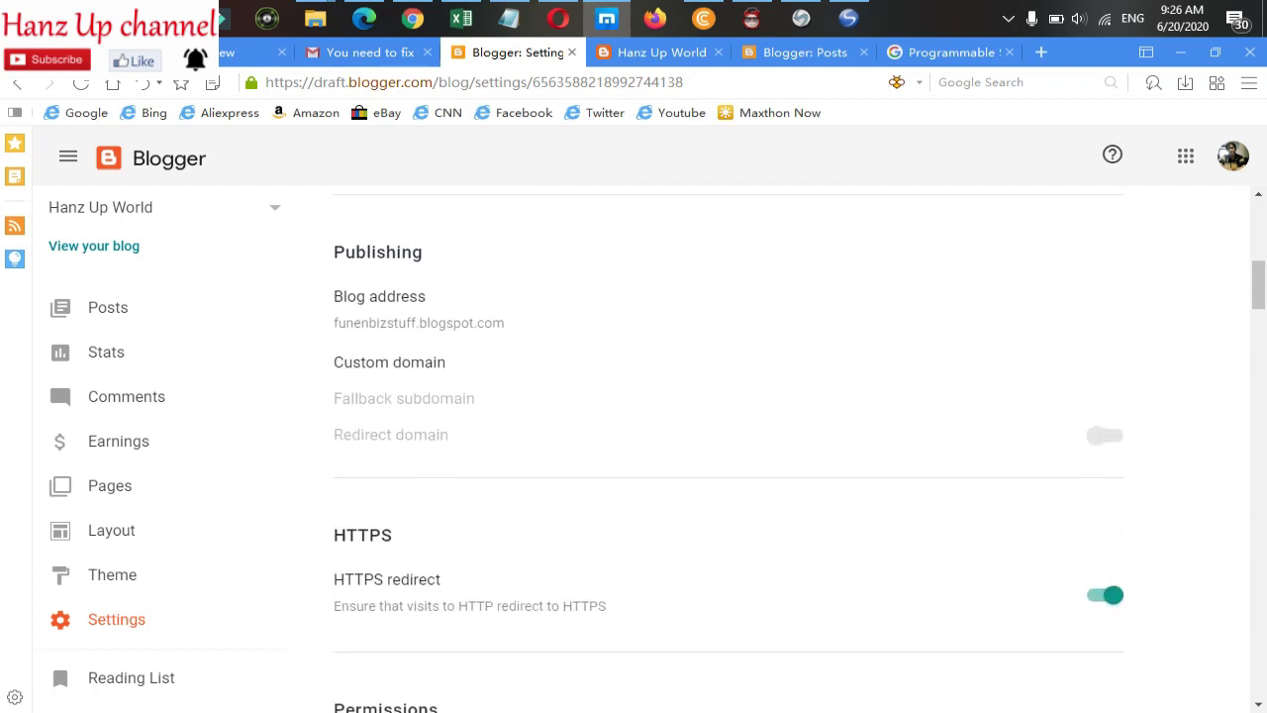
scroll(728, 450, down, 1)
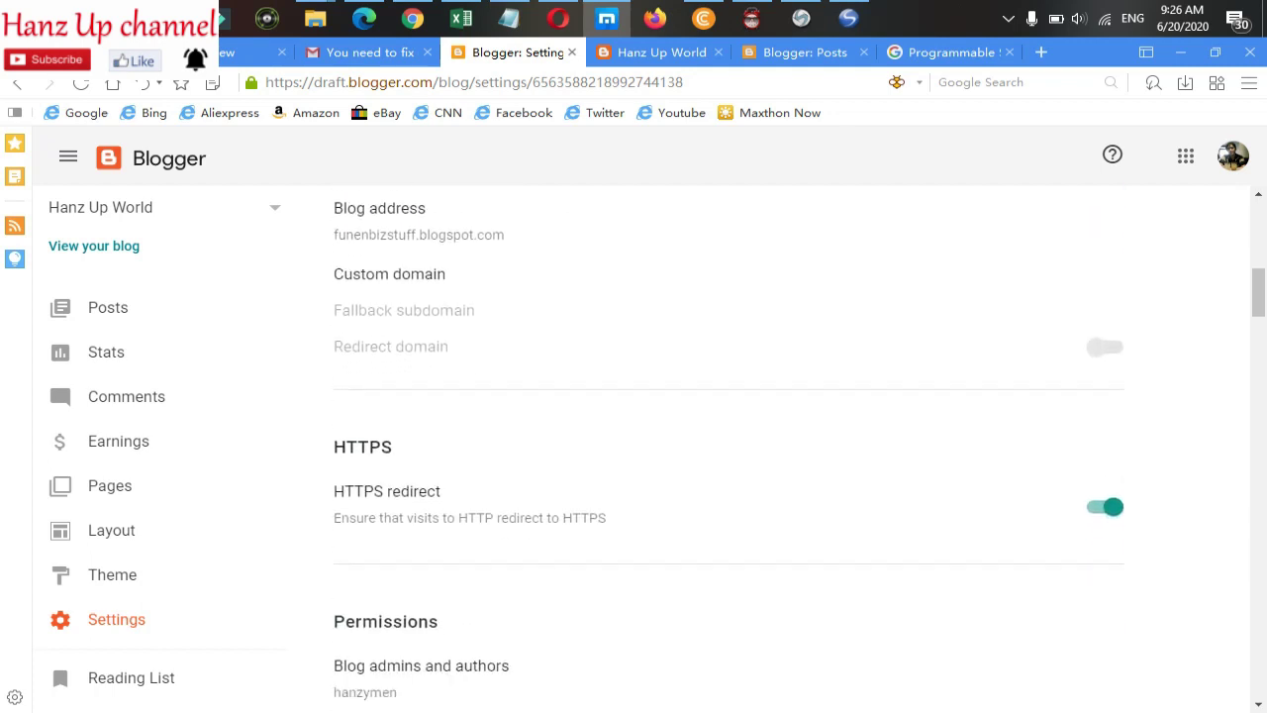
scroll(729, 451, down, 3)
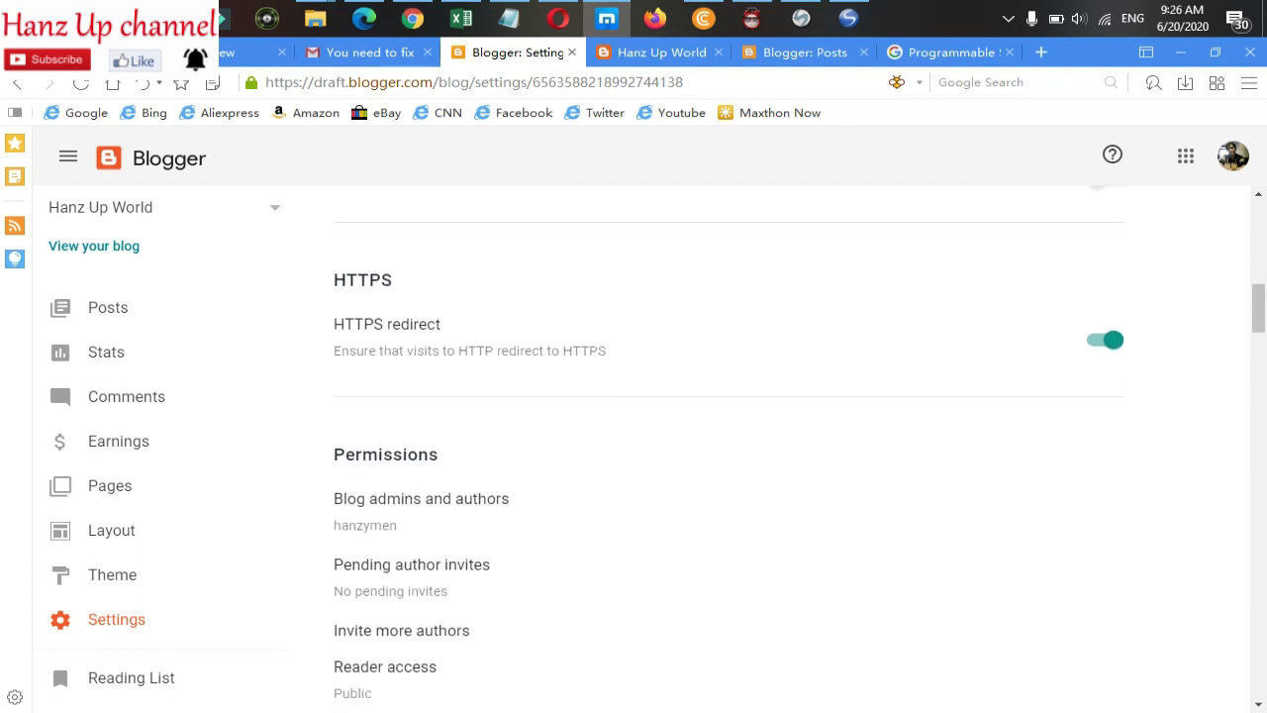
scroll(729, 450, down, 2)
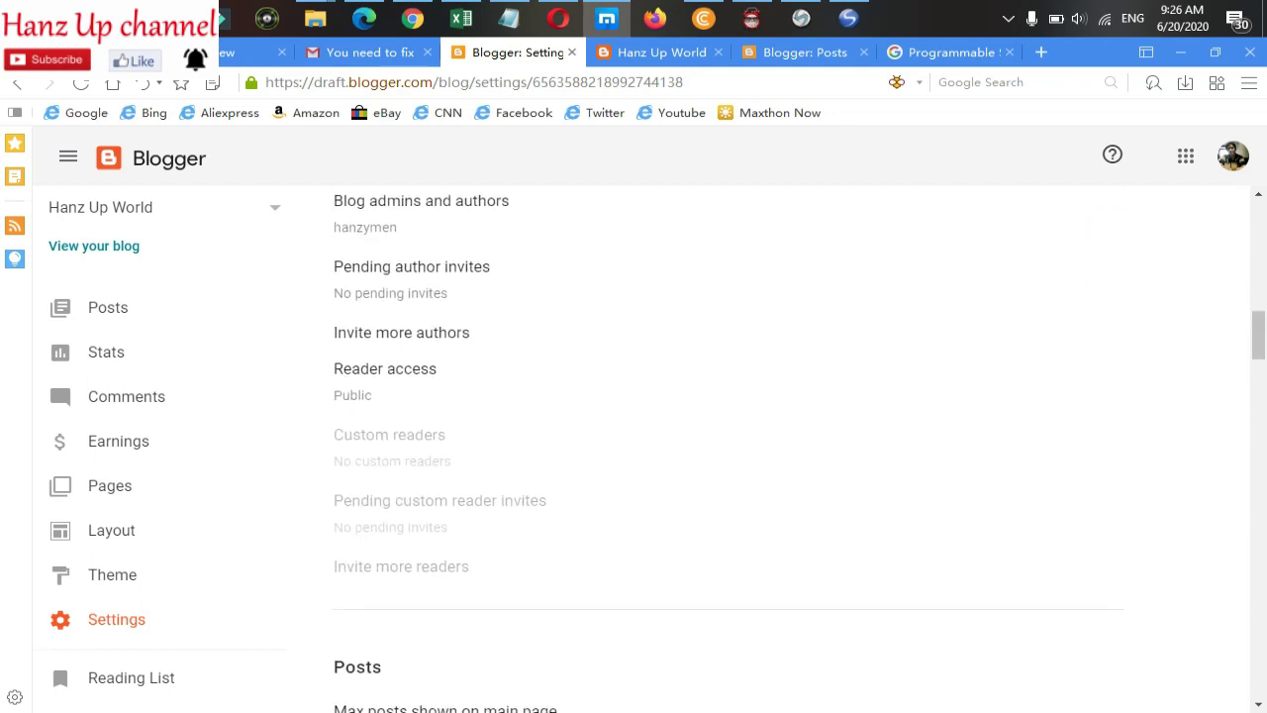
scroll(729, 450, down, 5)
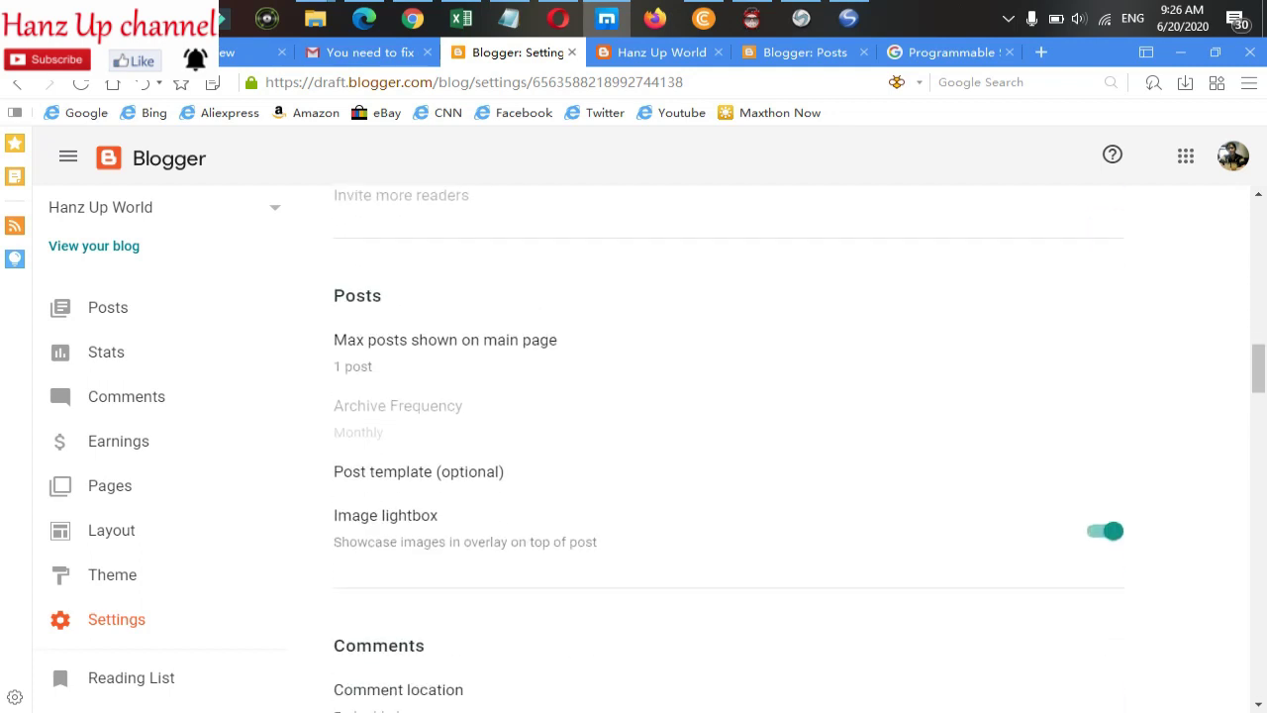
scroll(728, 450, down, 3)
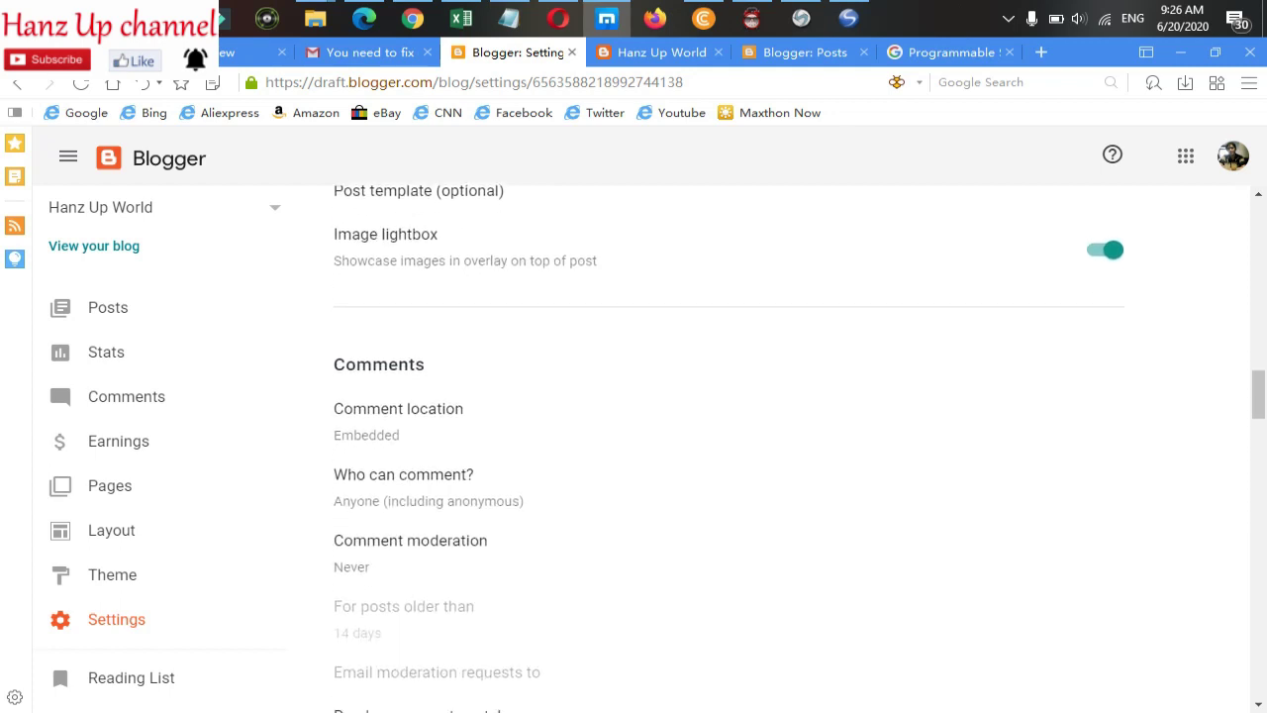
scroll(729, 450, down, 3)
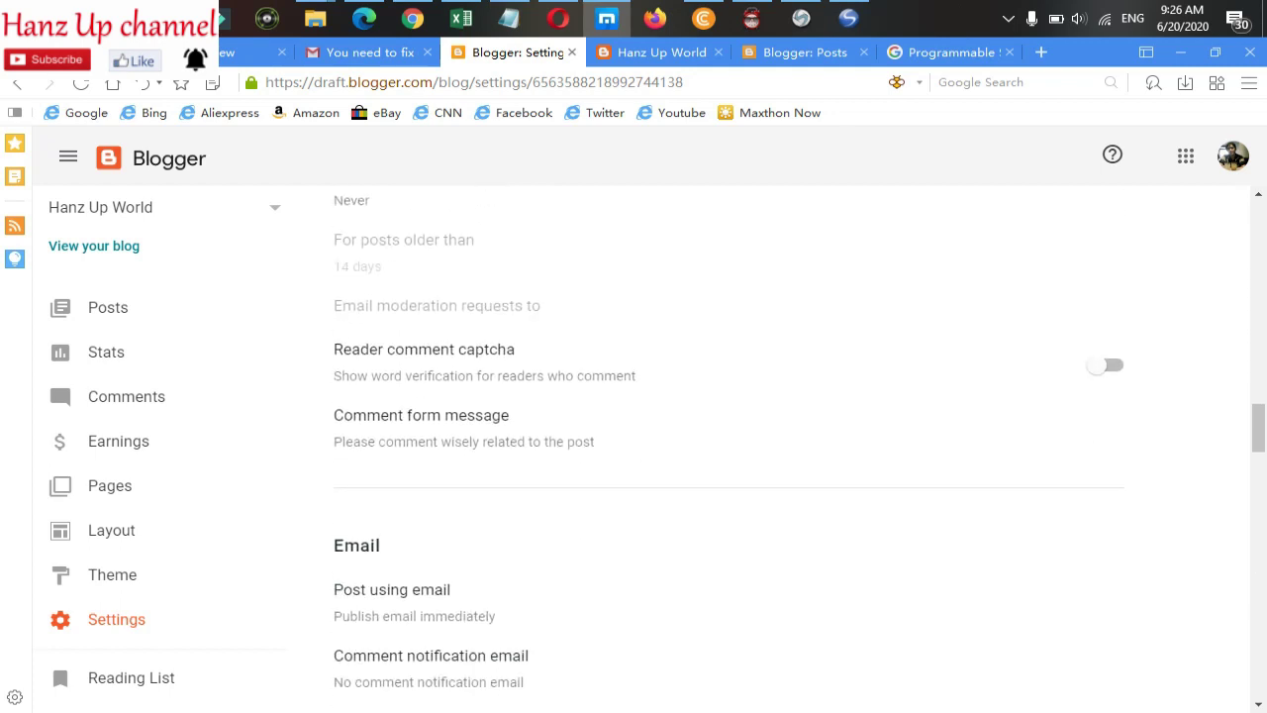
Step: Review the Email and Formatting sections of the blog settings again, including notification emails, time zone and date formats
scroll(728, 450, down, 3)
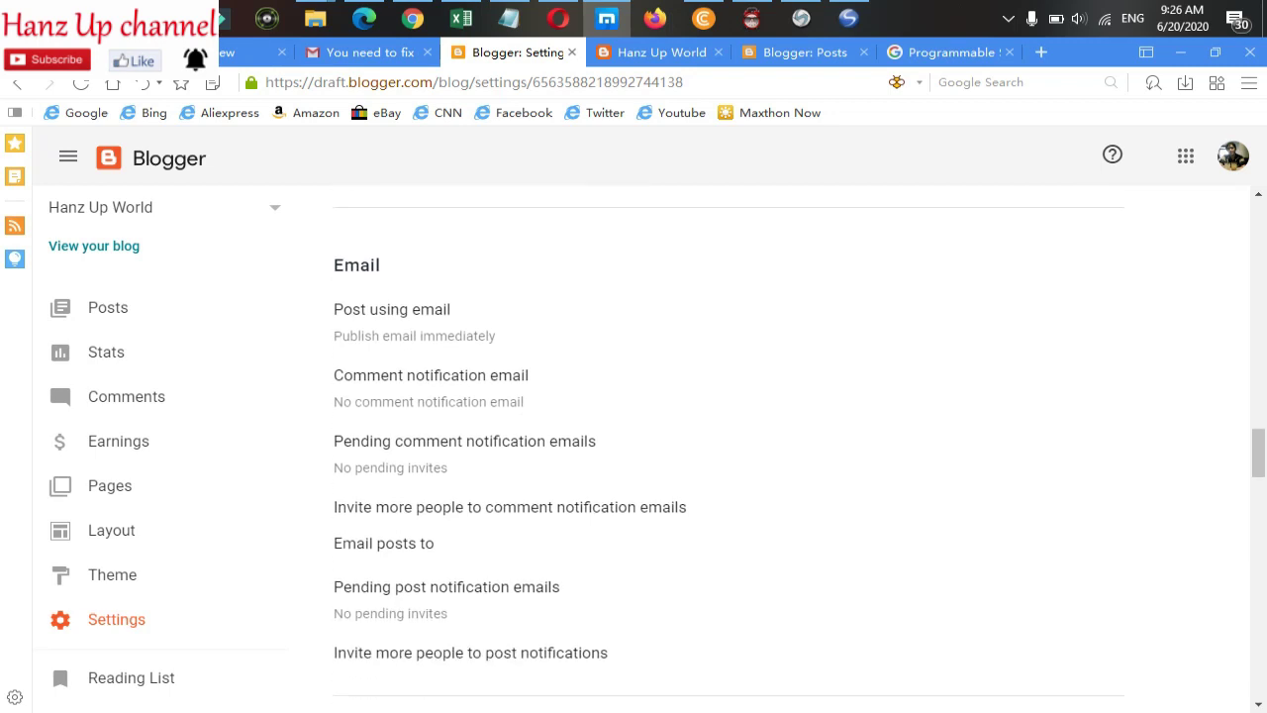
scroll(728, 450, down, 1)
scroll(729, 450, down, 3)
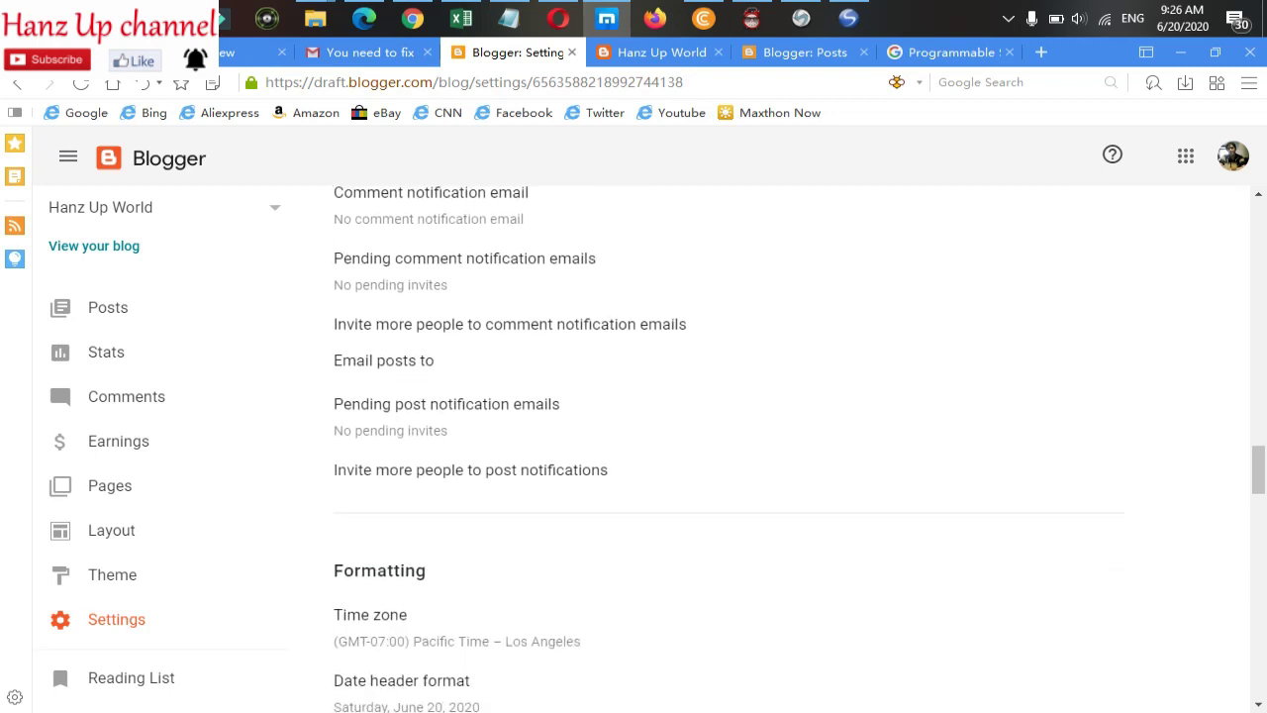
scroll(729, 451, down, 1)
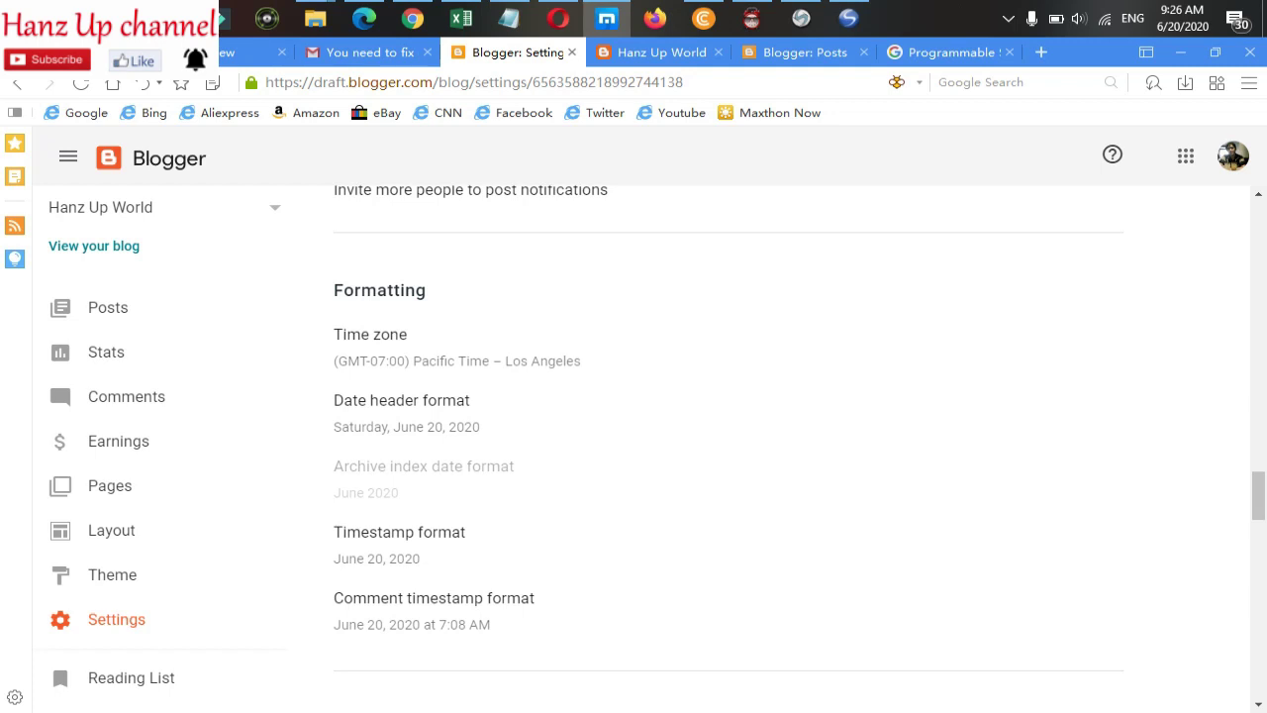
scroll(728, 427, down, 1)
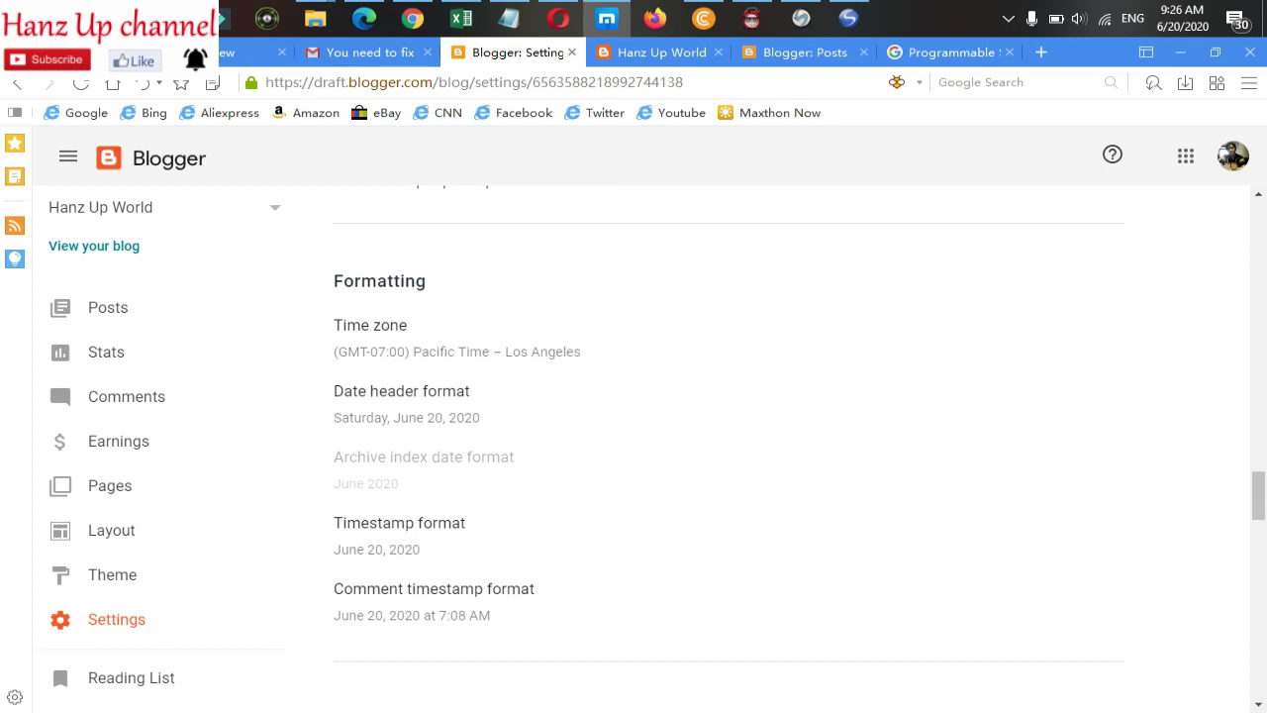
scroll(729, 448, down, 3)
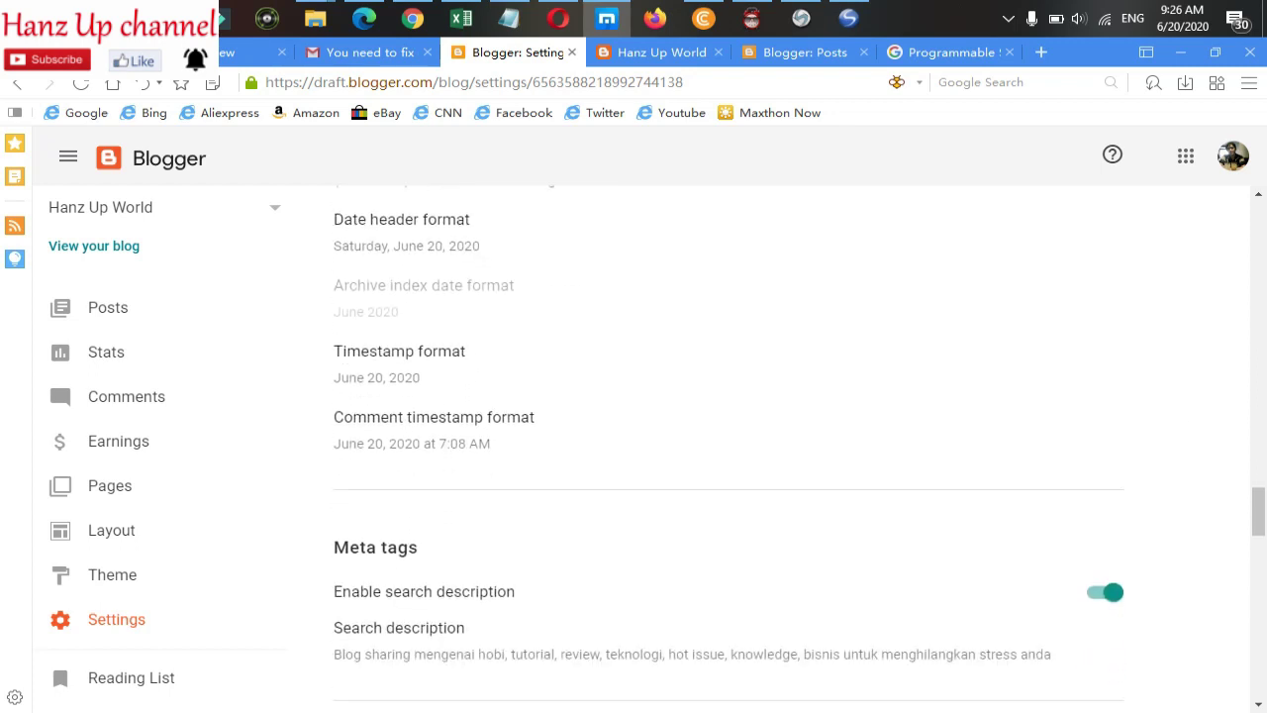
scroll(729, 448, up, 2)
scroll(728, 448, down, 2)
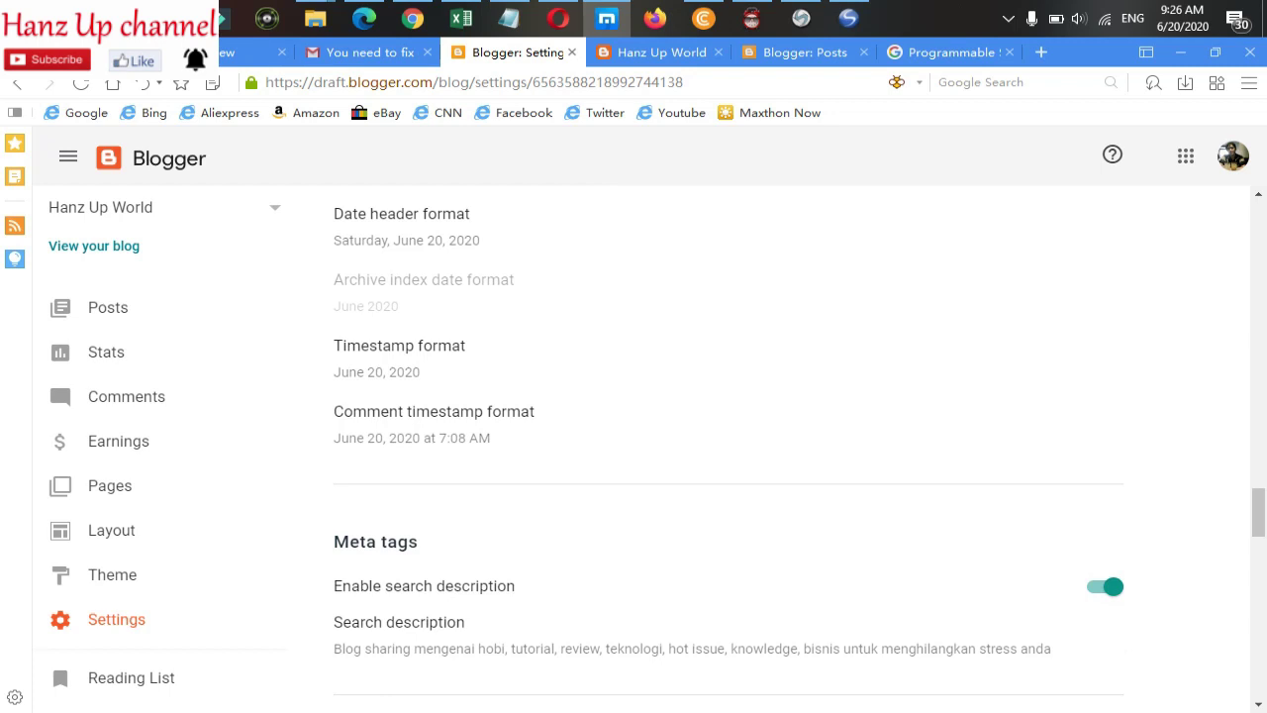
Step: Examine the search description under Meta tags and the custom 404 and redirect options under Errors and redirects
scroll(728, 448, down, 4)
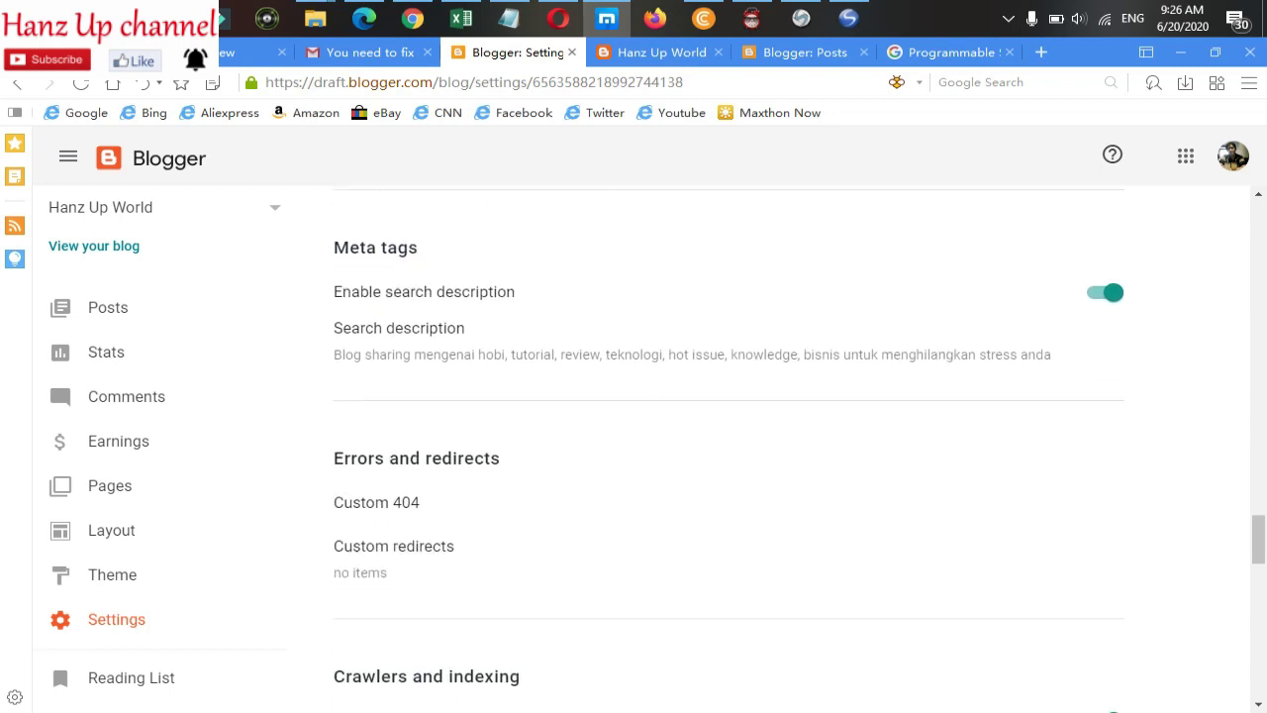
scroll(728, 448, down, 1)
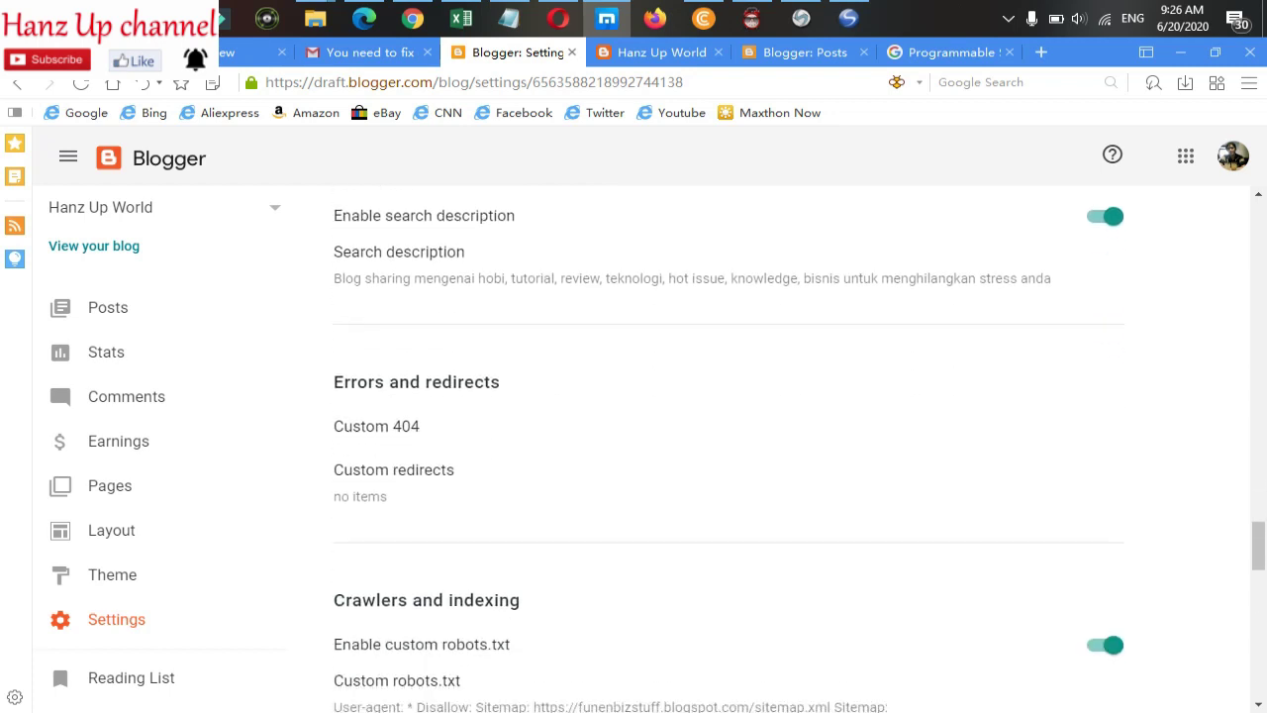
scroll(729, 447, up, 1)
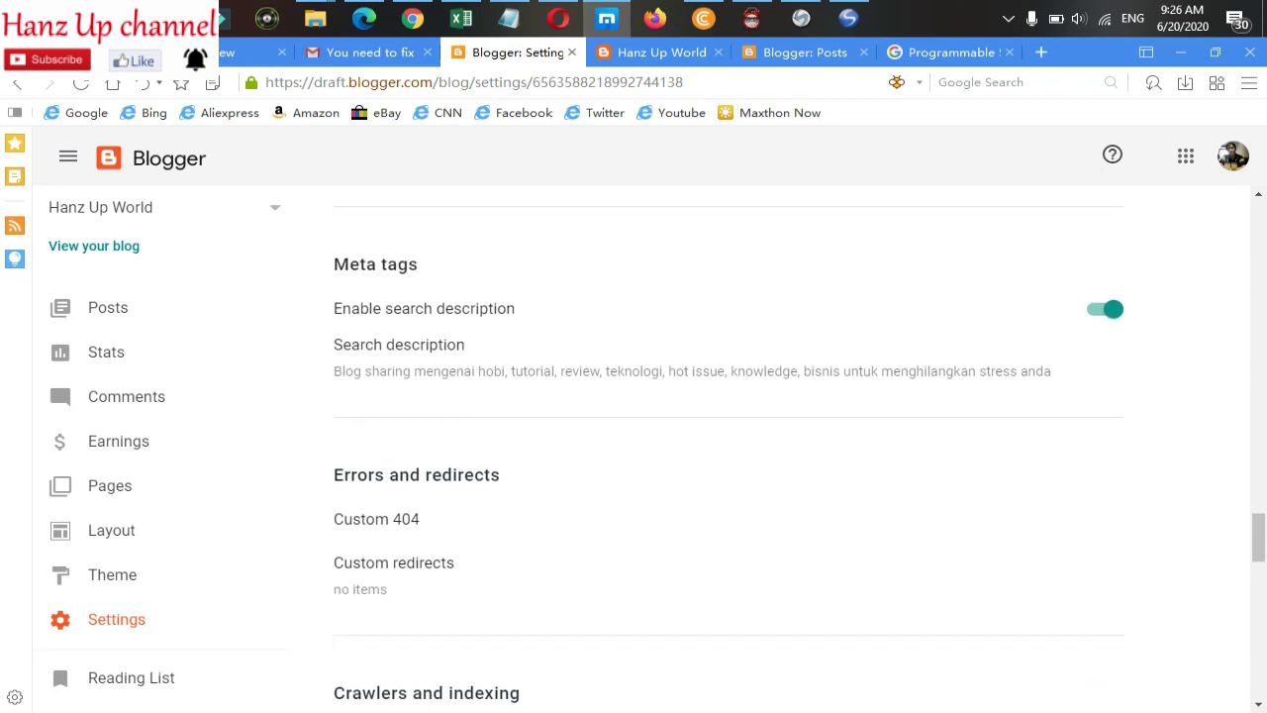
scroll(729, 450, down, 1)
scroll(729, 447, down, 1)
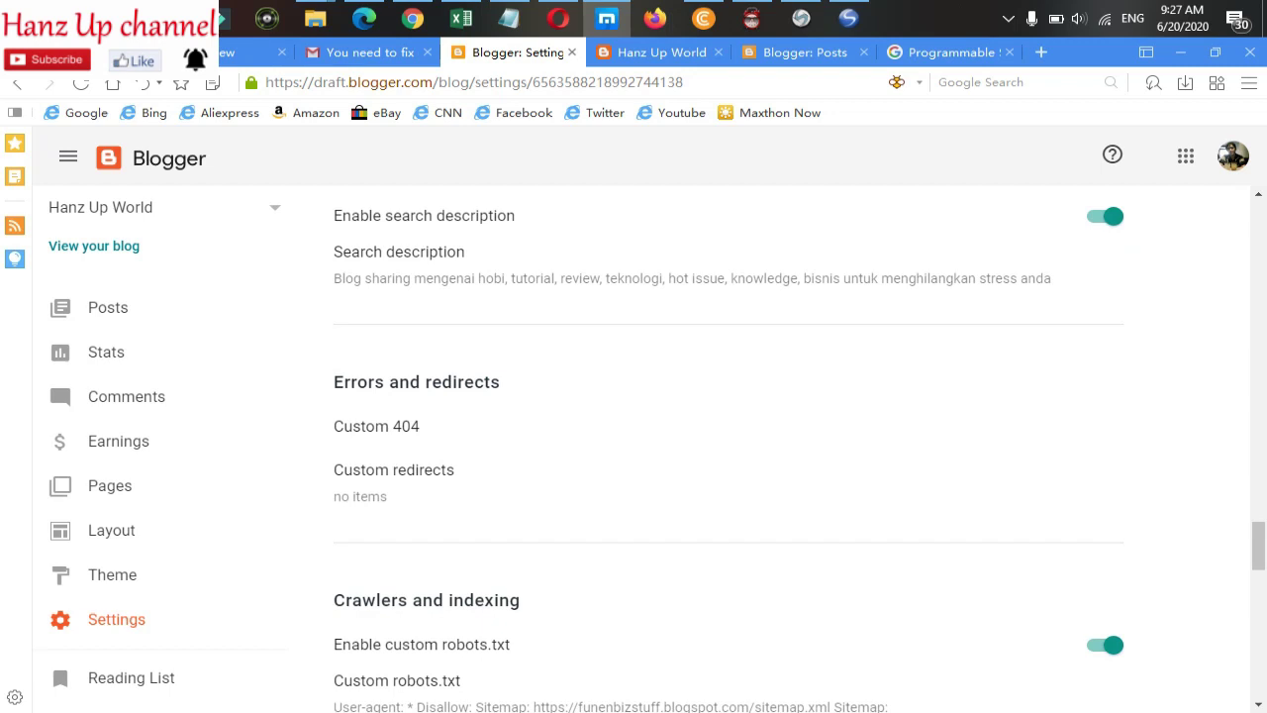
scroll(729, 448, down, 1)
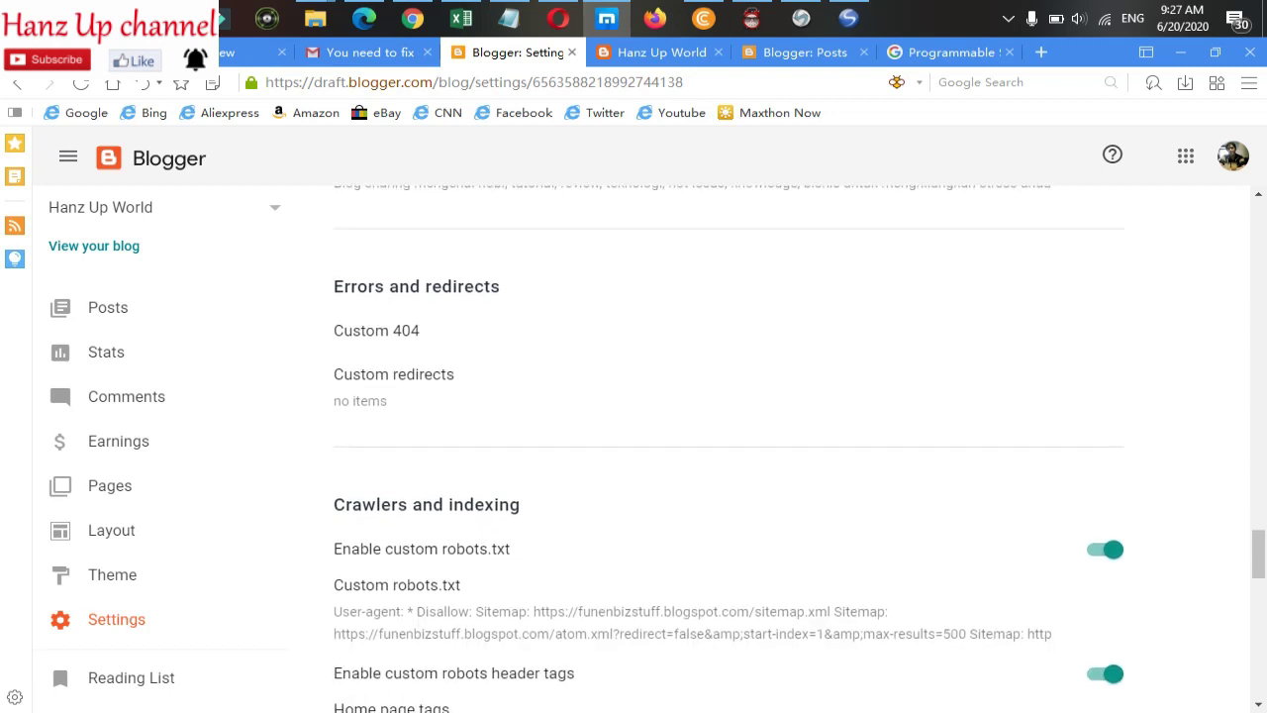
Step: Examine the custom robots.txt and robots header tags under Crawlers and indexing, and the custom ads.txt under Monetization
scroll(728, 448, down, 2)
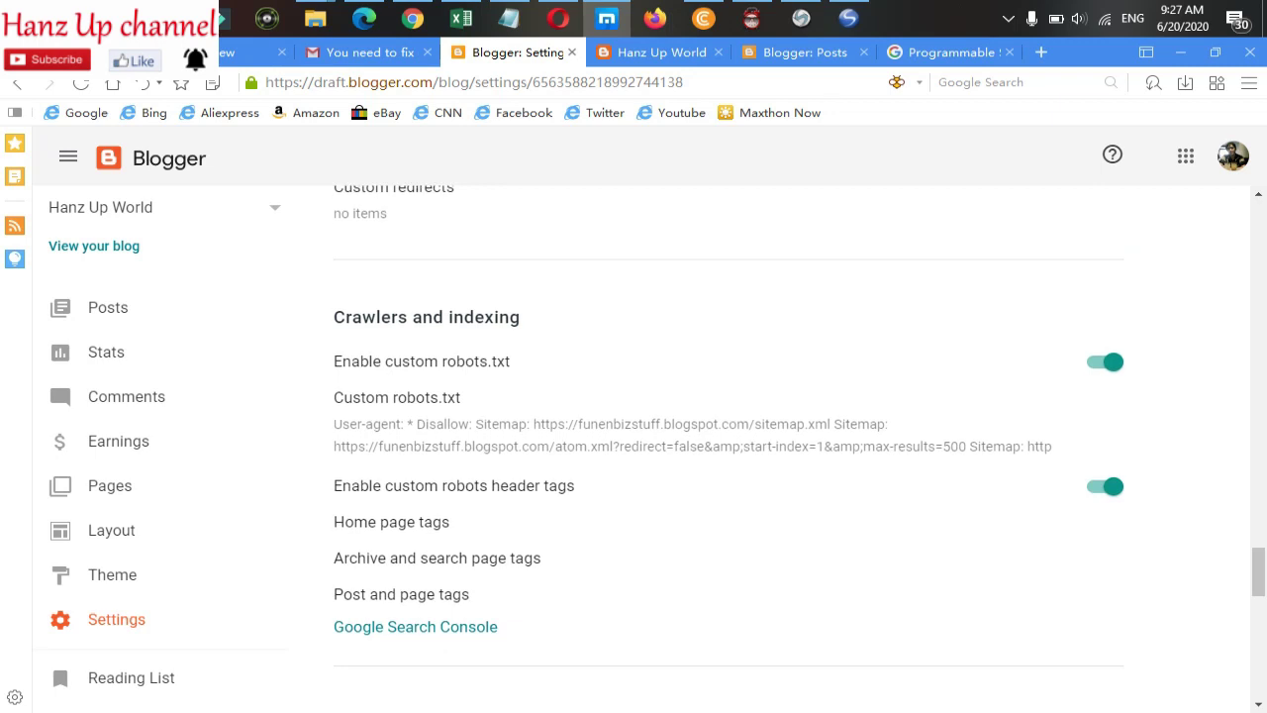
scroll(729, 448, down, 1)
scroll(728, 448, down, 2)
scroll(728, 447, down, 1)
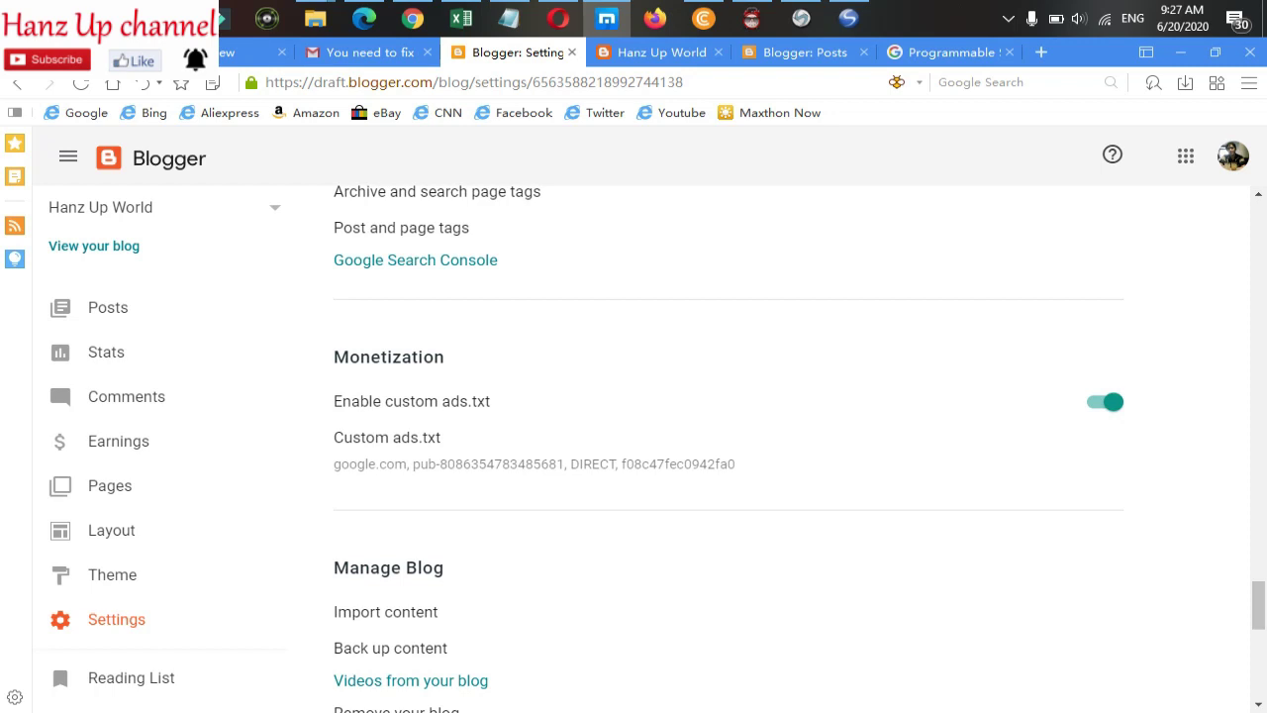
scroll(729, 447, up, 2)
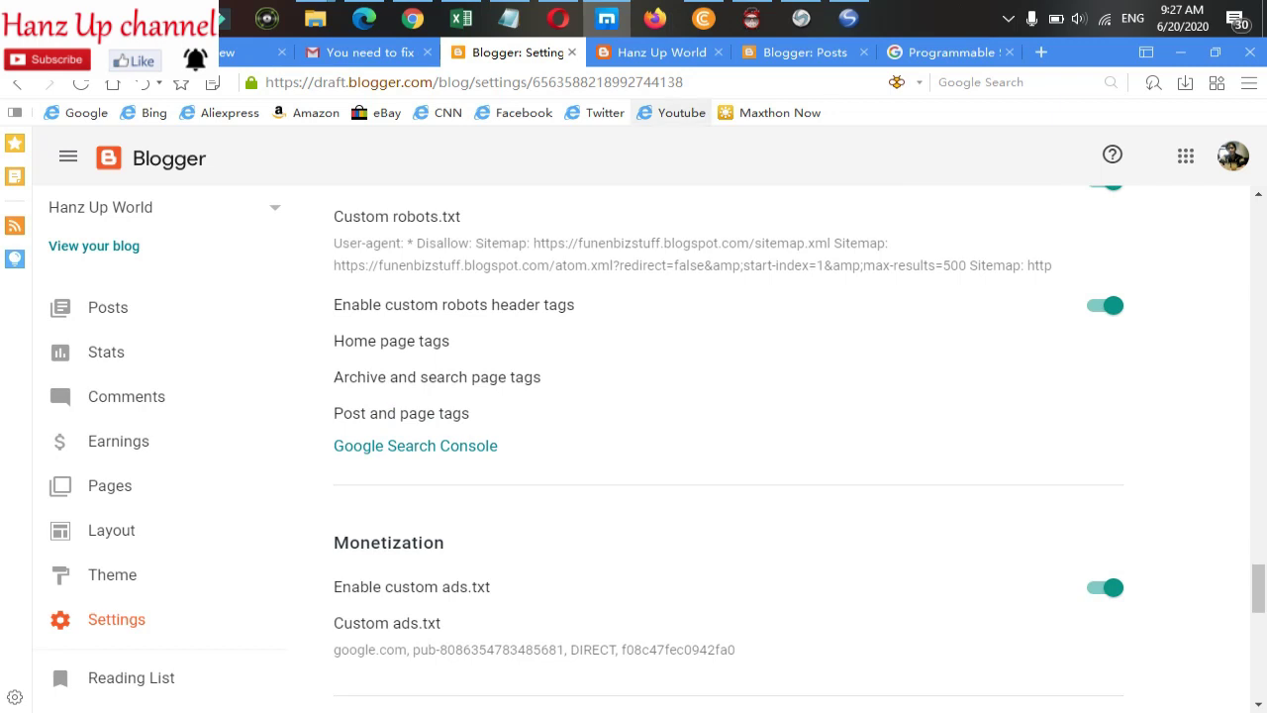
Step: Switch from the Blogger dashboard to the live Hanz Up World blog and open its Sitemap page
click(805, 51)
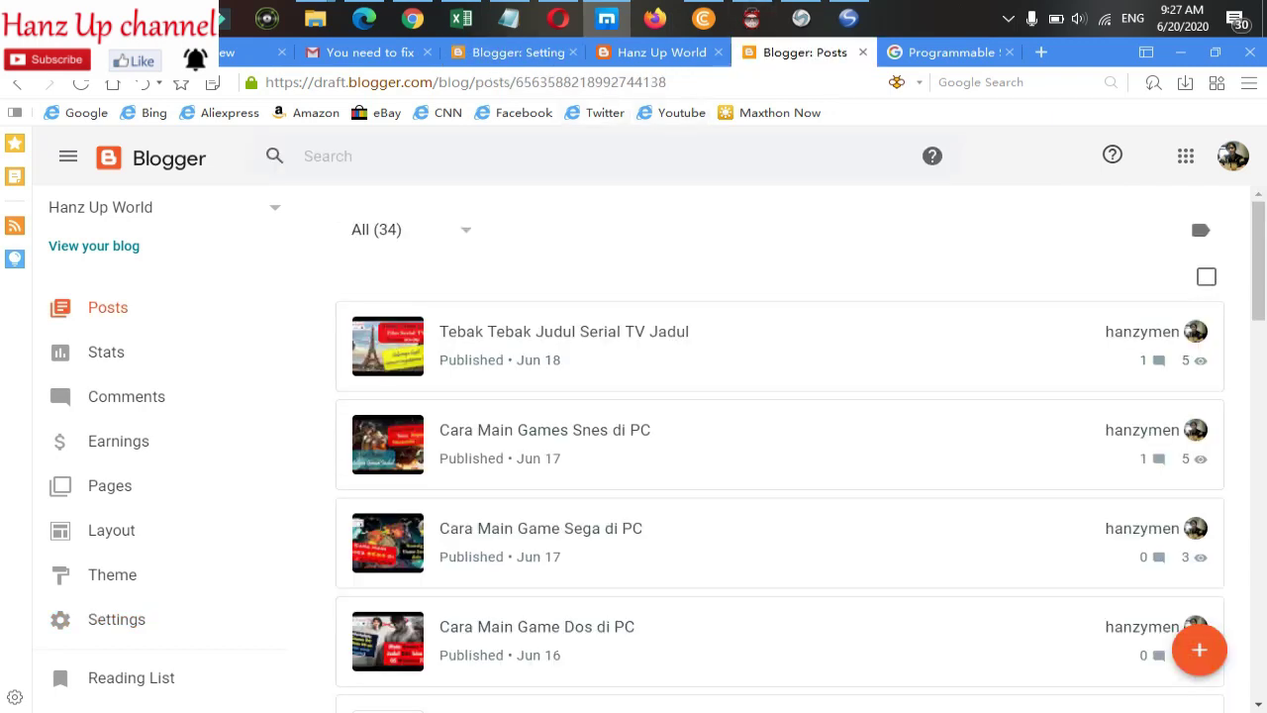
click(661, 51)
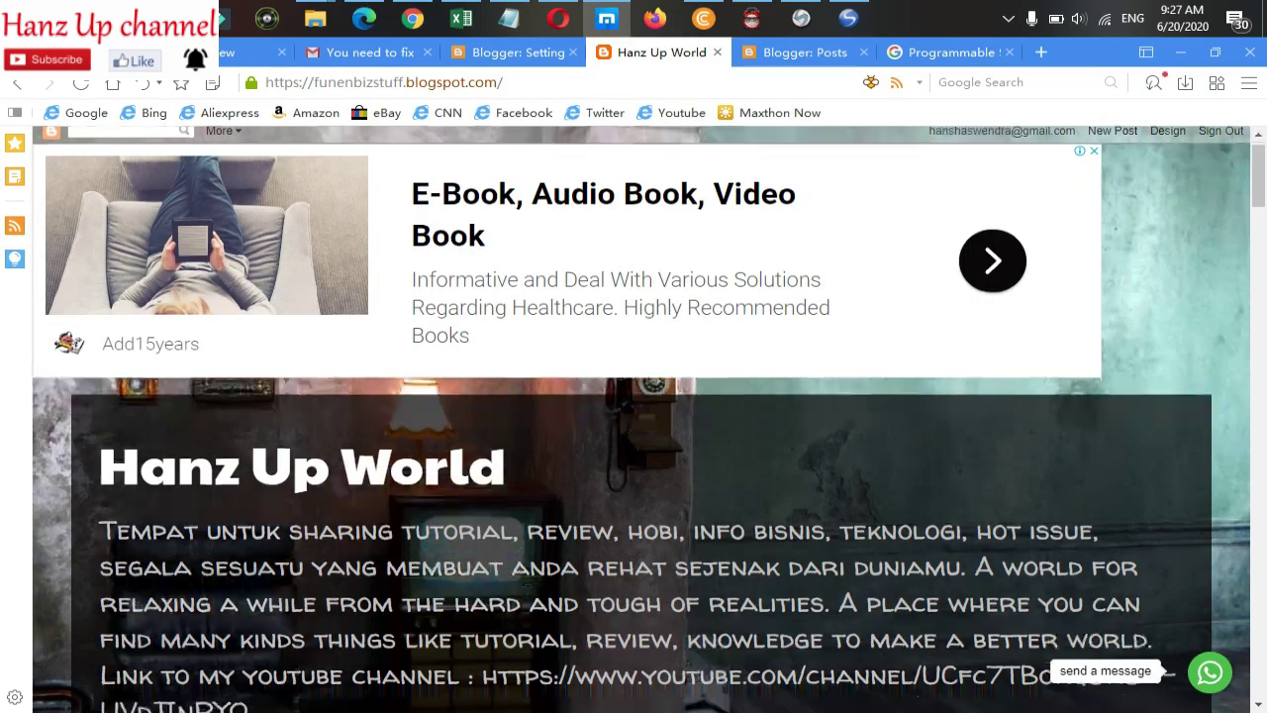
scroll(342, 272, down, 5)
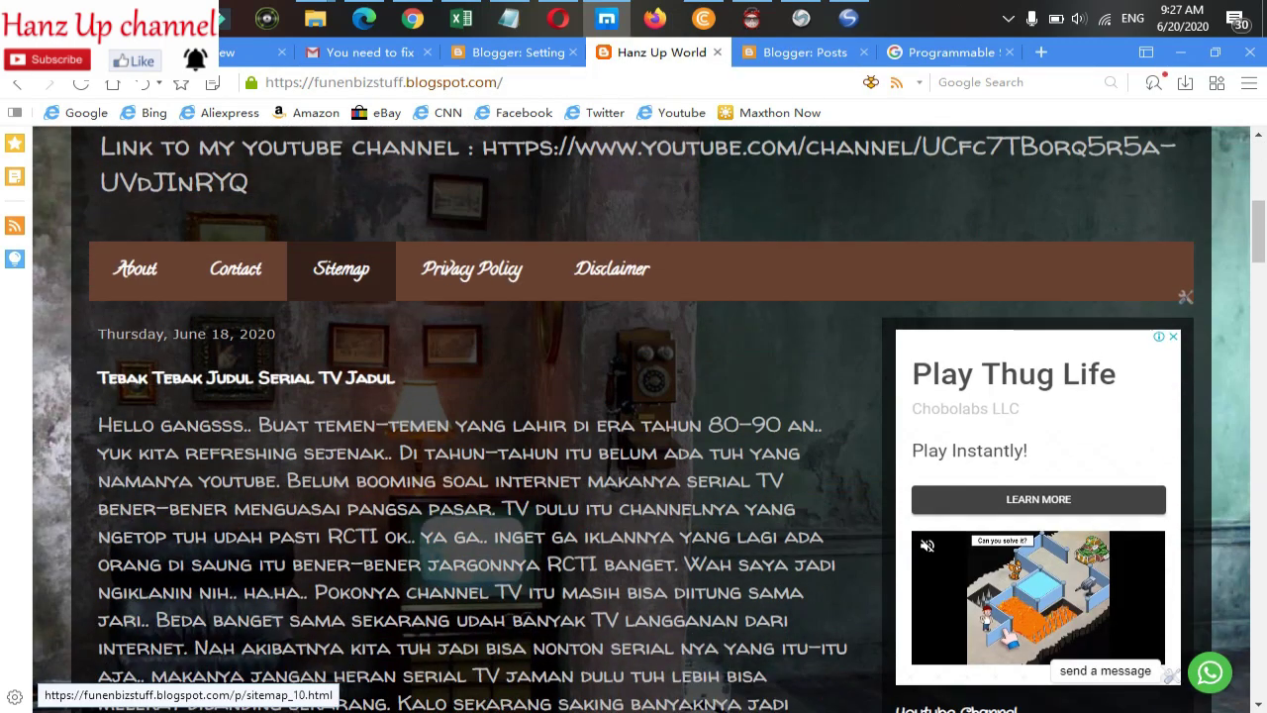
click(341, 268)
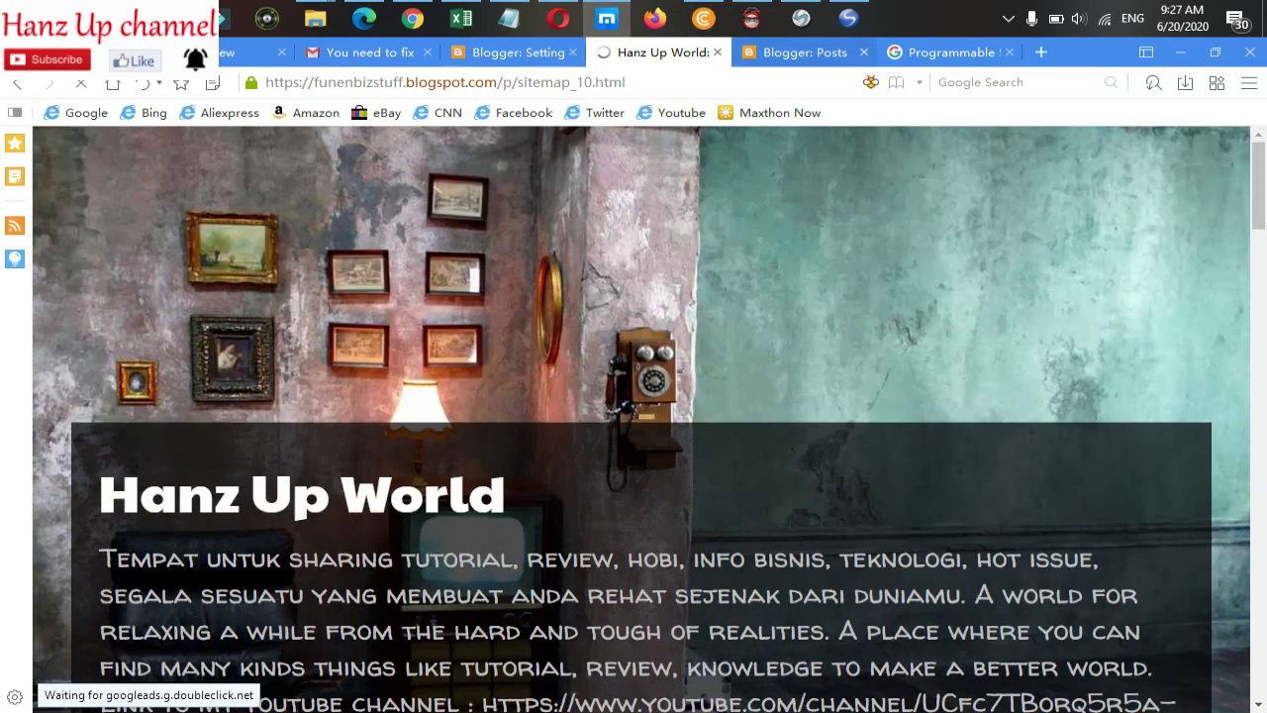
key(ctrl+Tab)
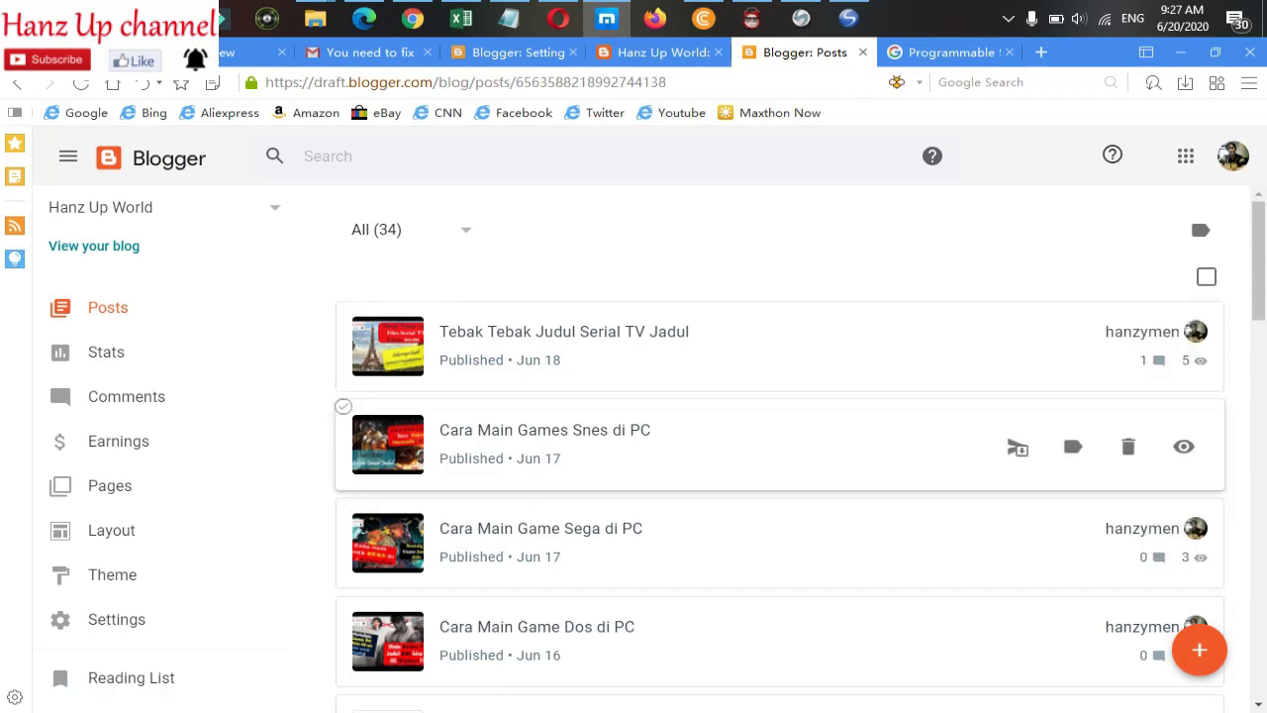
key(ctrl+shift+Tab)
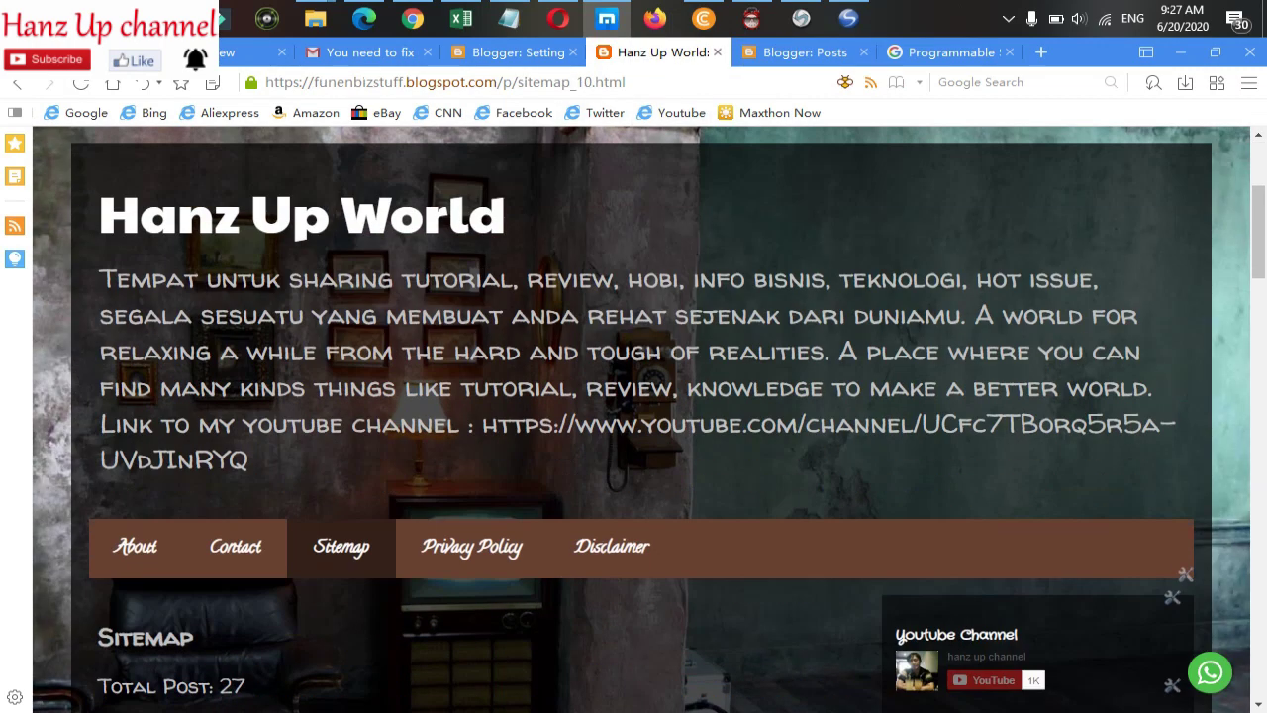
Step: Examine the Sitemap page's full numbered list of blog posts and the blog's page navigation
scroll(1171, 483, down, 5)
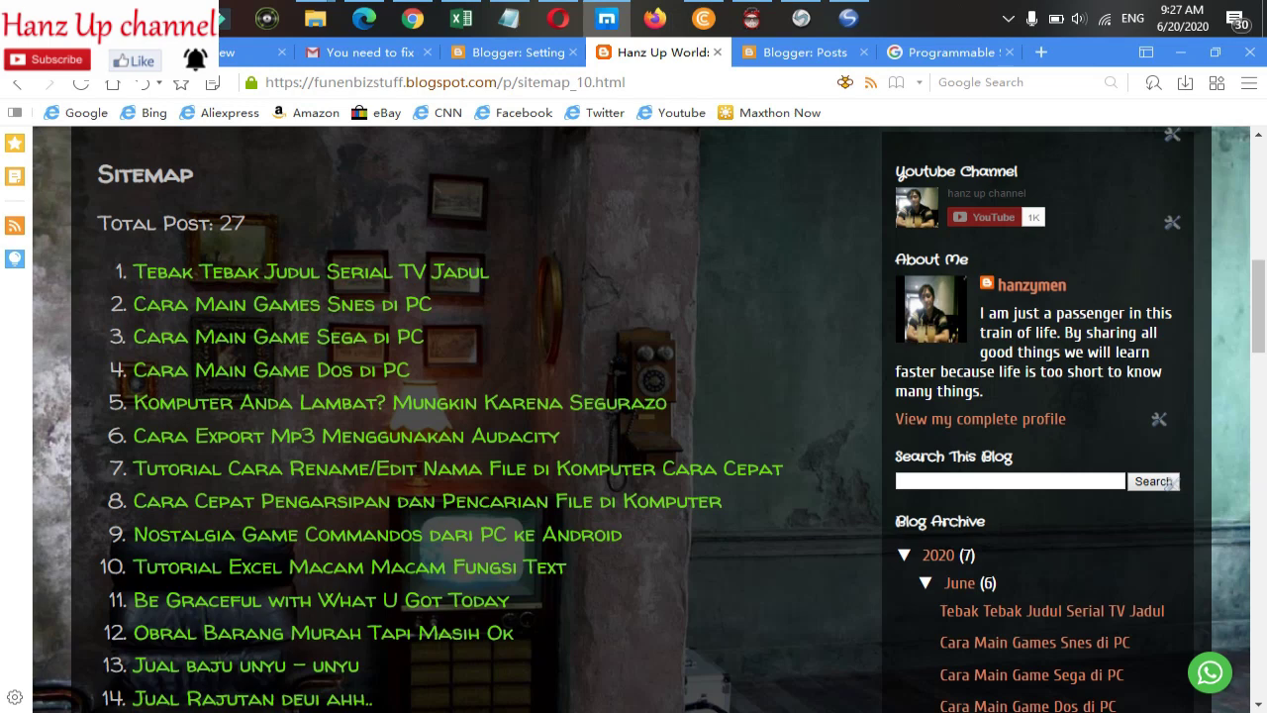
scroll(1171, 482, down, 3)
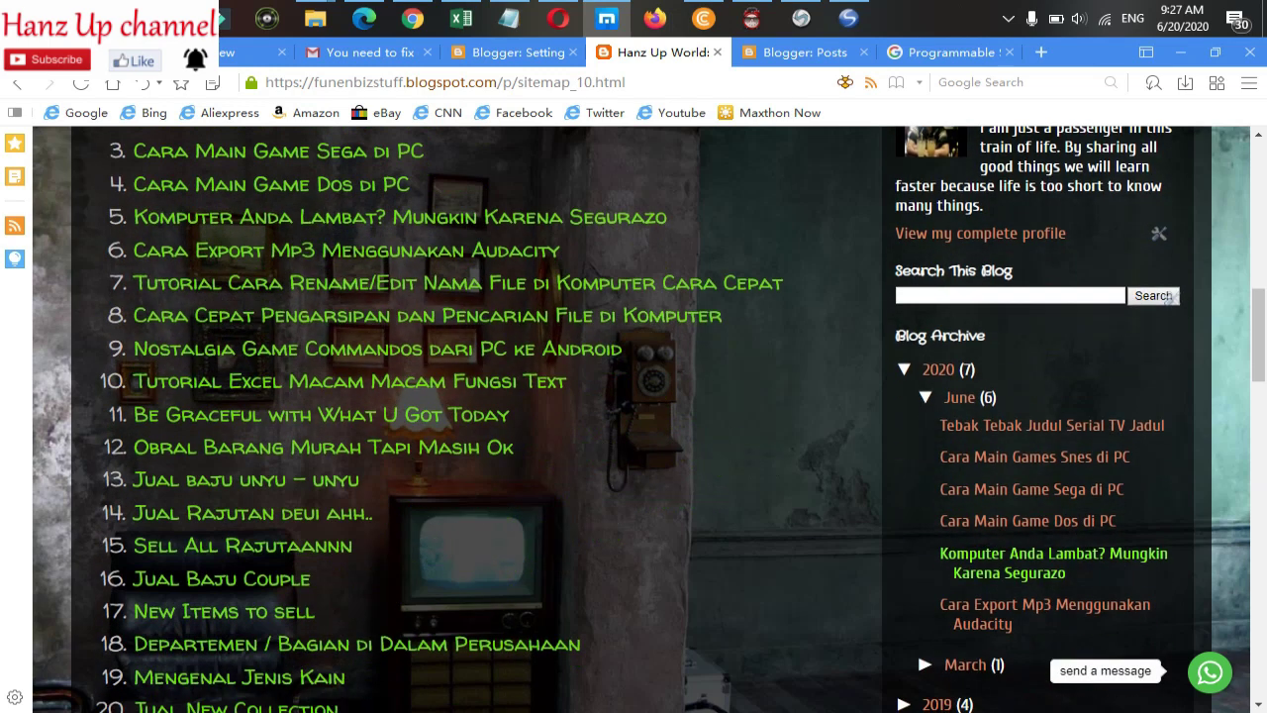
scroll(1169, 207, down, 7)
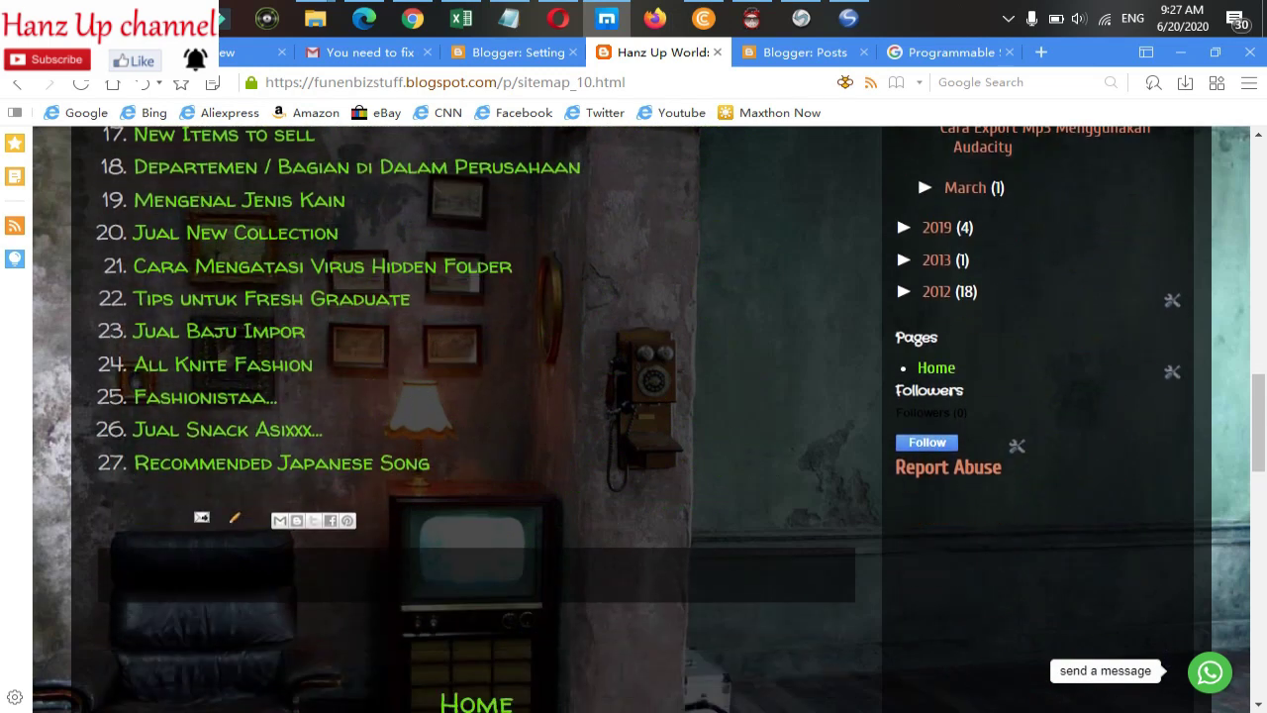
scroll(476, 440, up, 11)
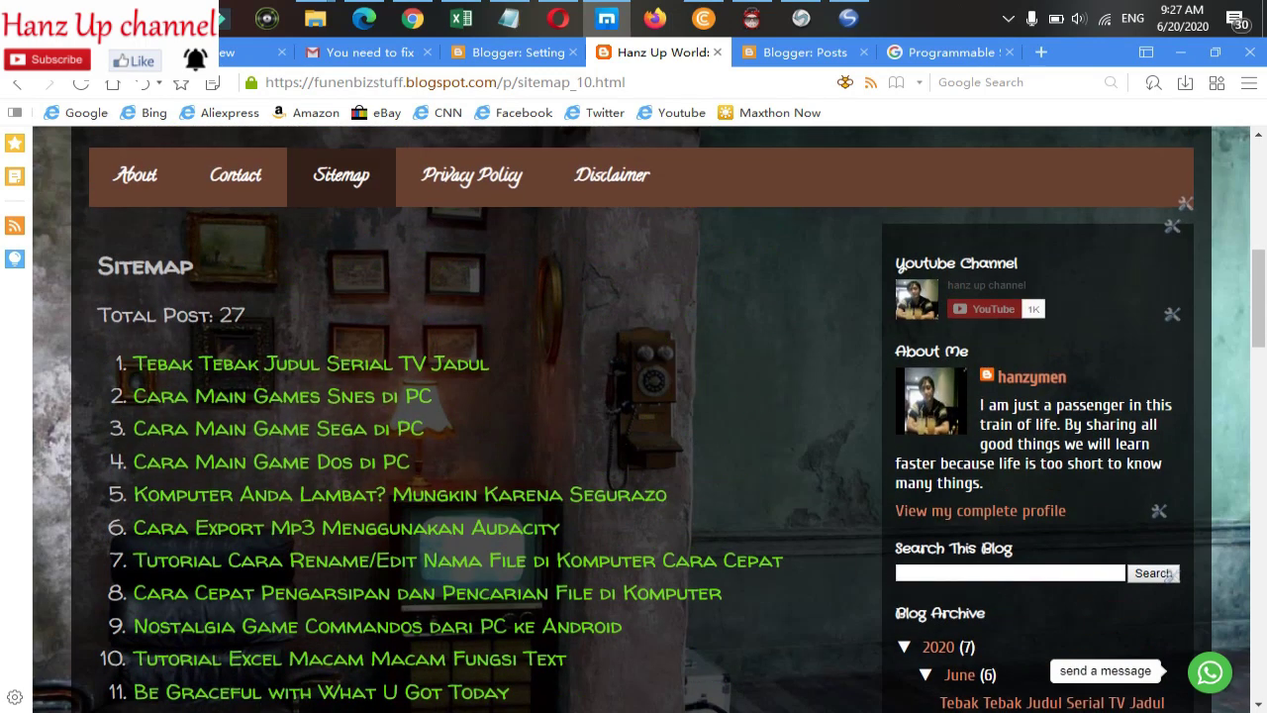
scroll(634, 416, down, 7)
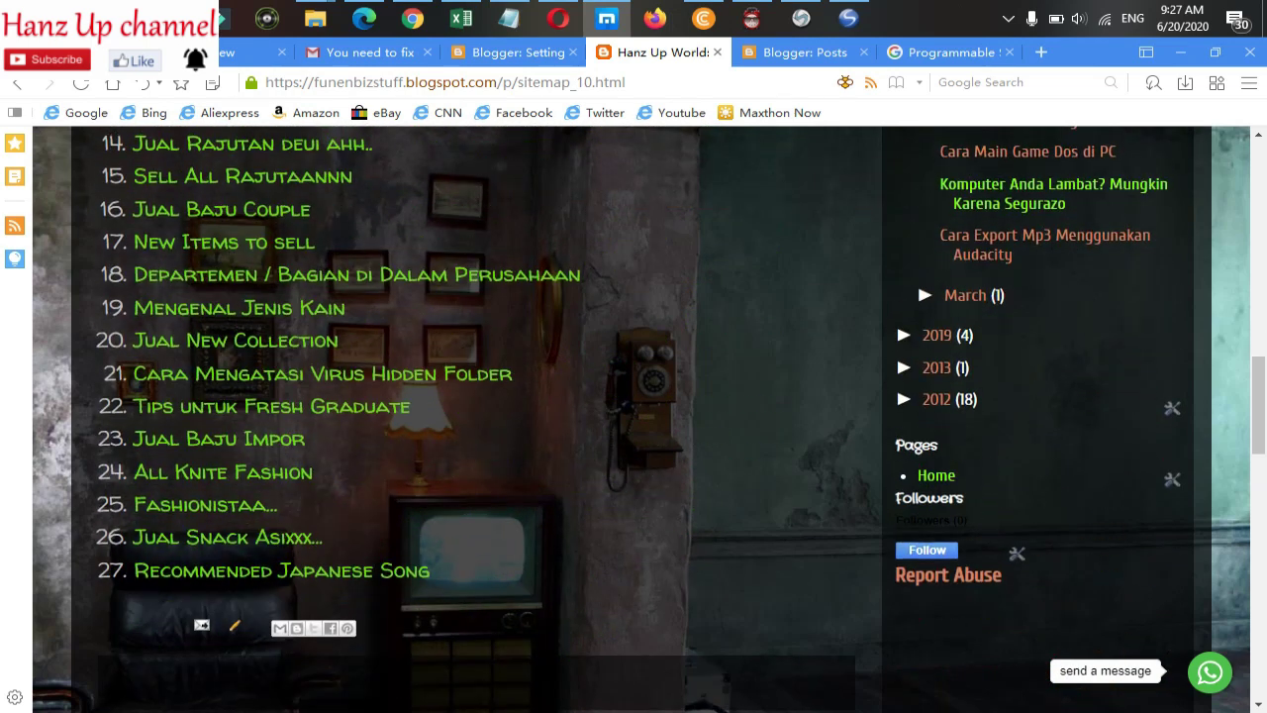
scroll(633, 416, up, 8)
scroll(633, 416, down, 1)
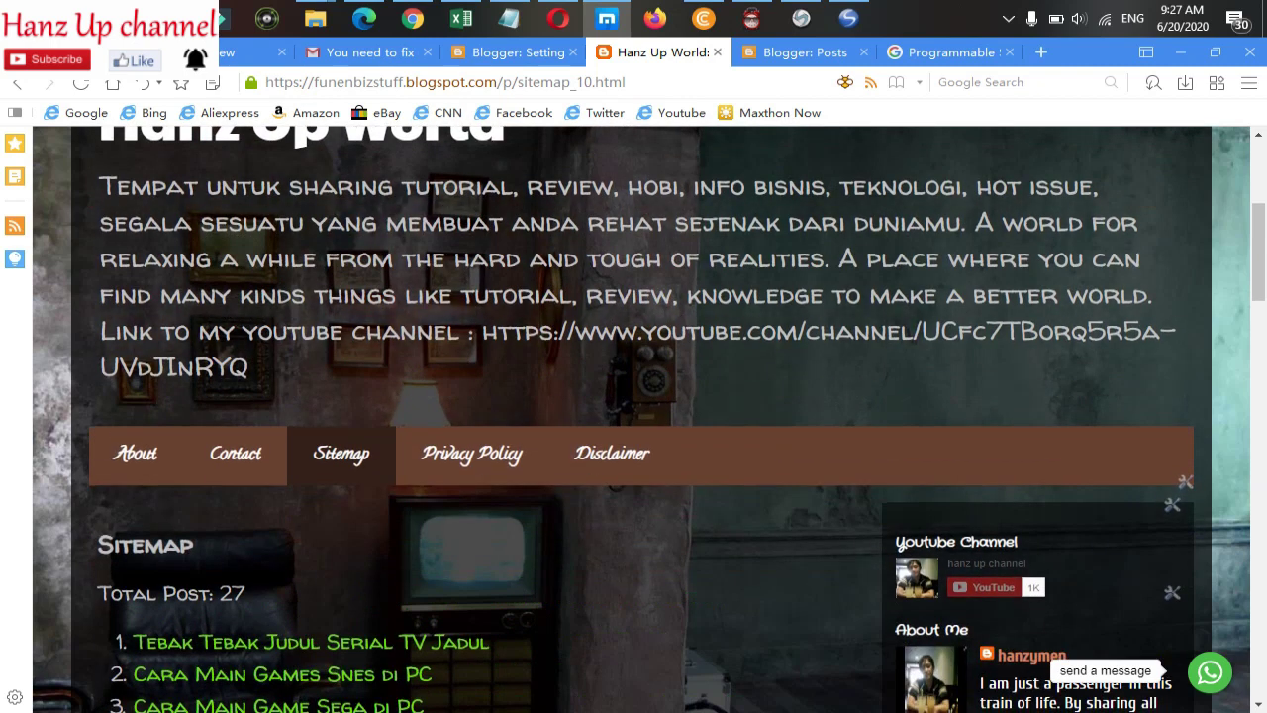
scroll(1185, 481, down, 3)
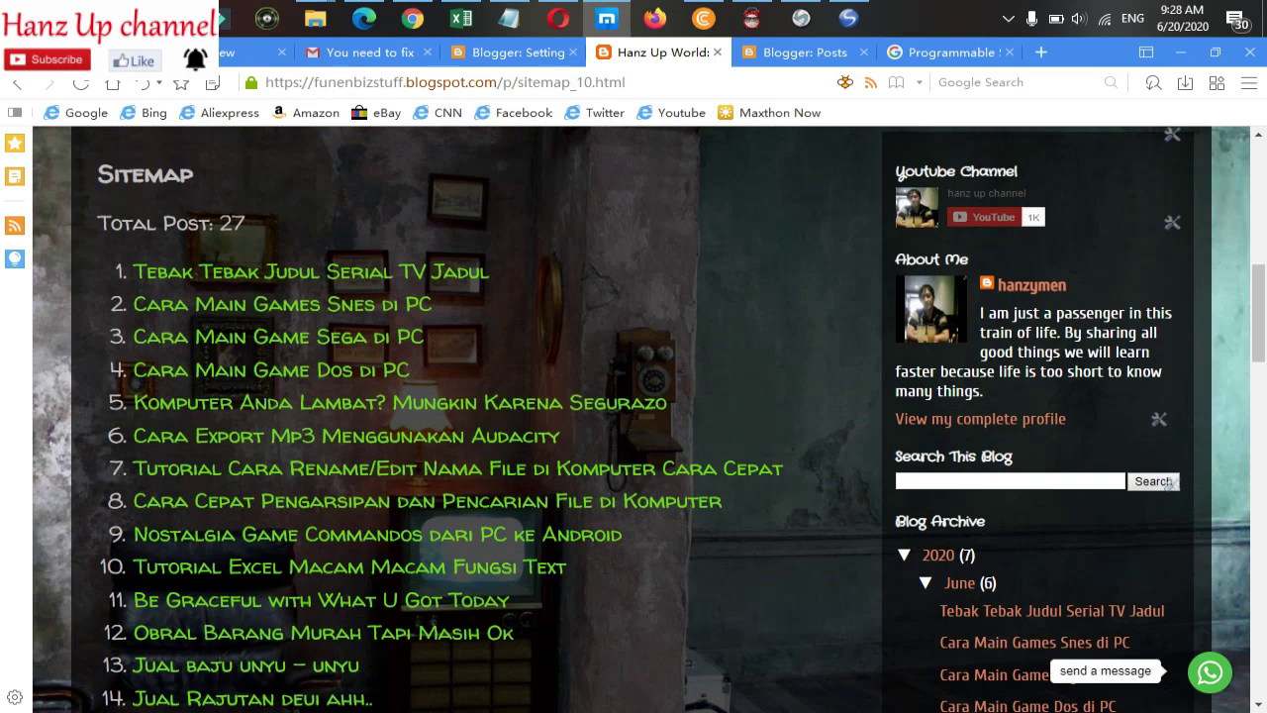
scroll(1169, 483, down, 4)
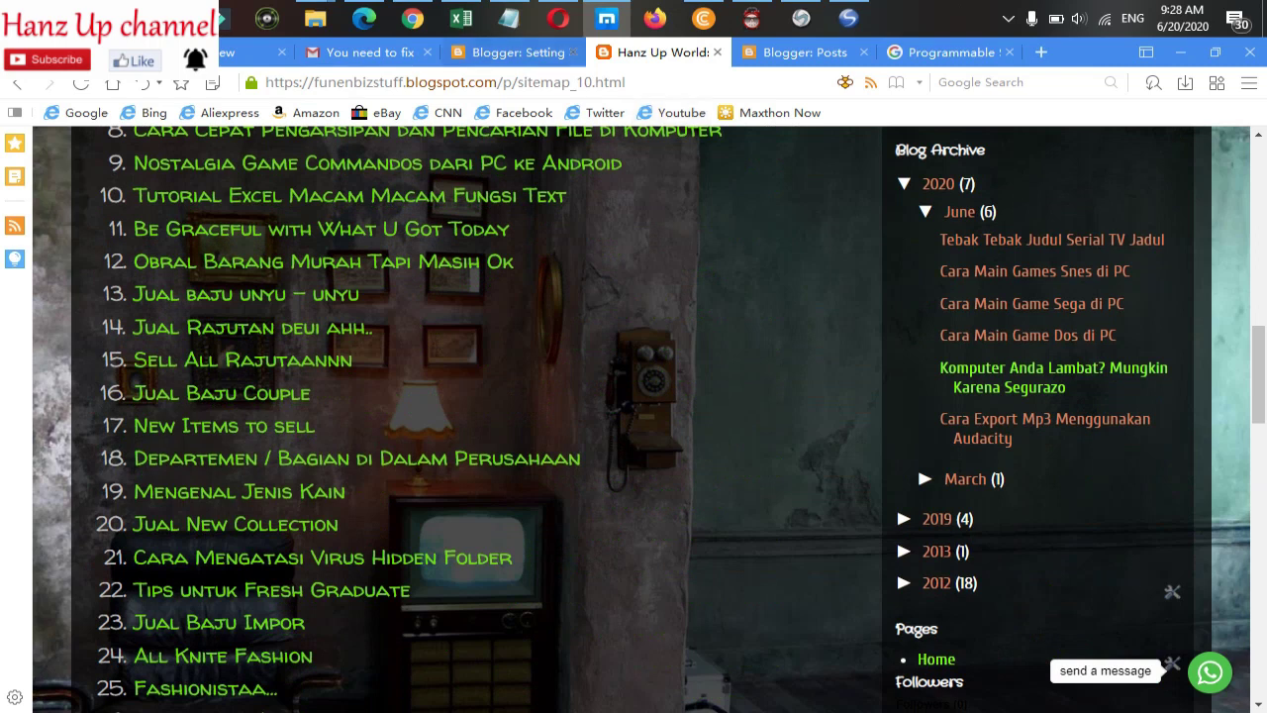
Step: Return to the Blogger settings and examine the Crawlers and indexing options and the custom ads.txt under Monetization
click(483, 50)
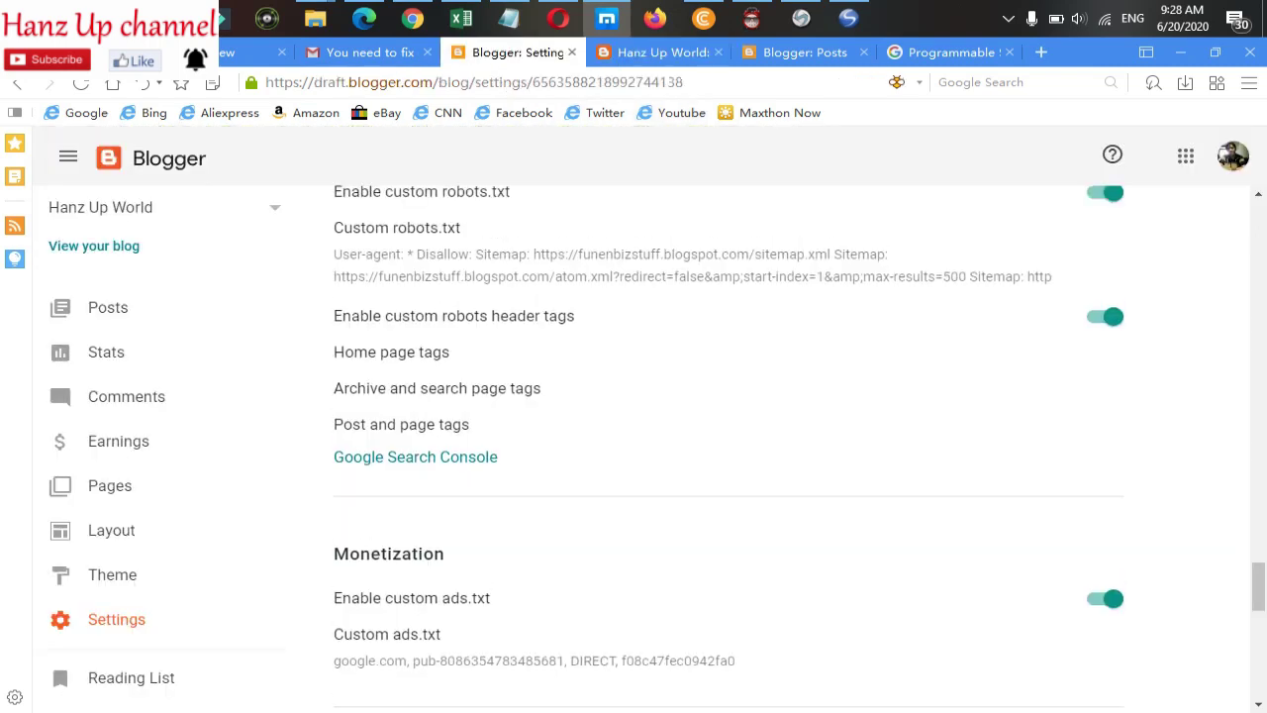
scroll(728, 445, up, 2)
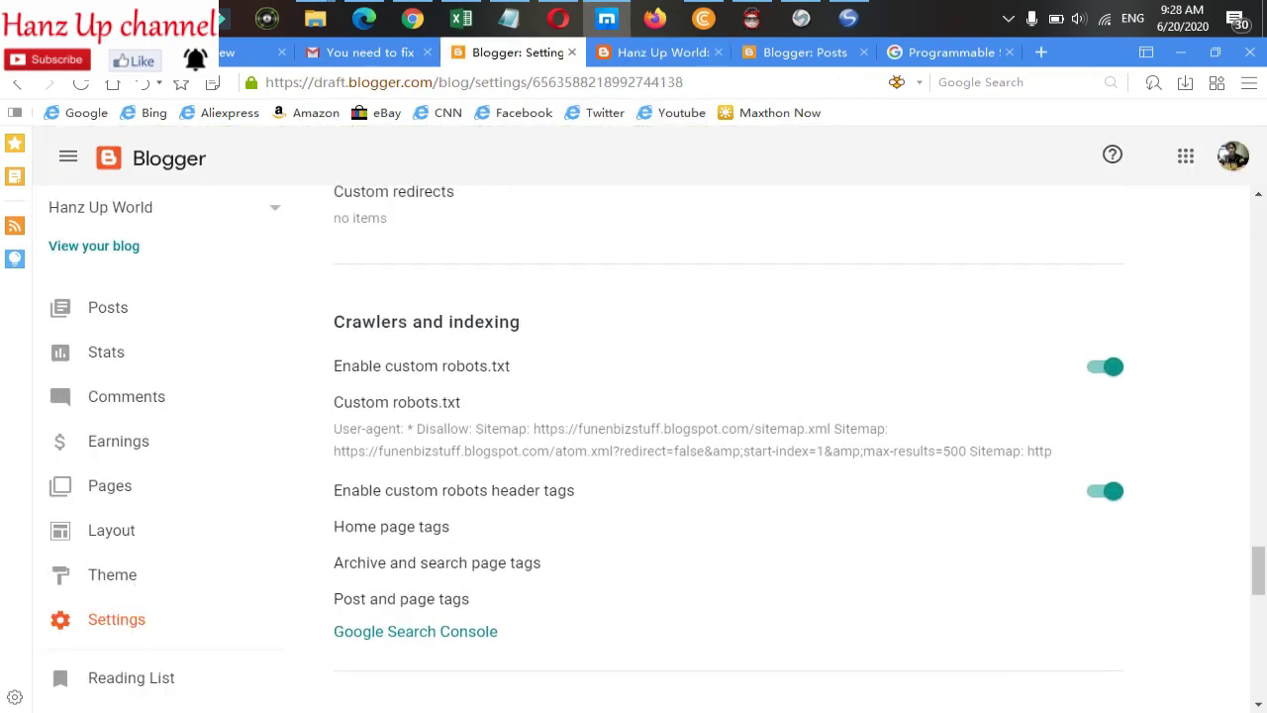
scroll(728, 446, down, 3)
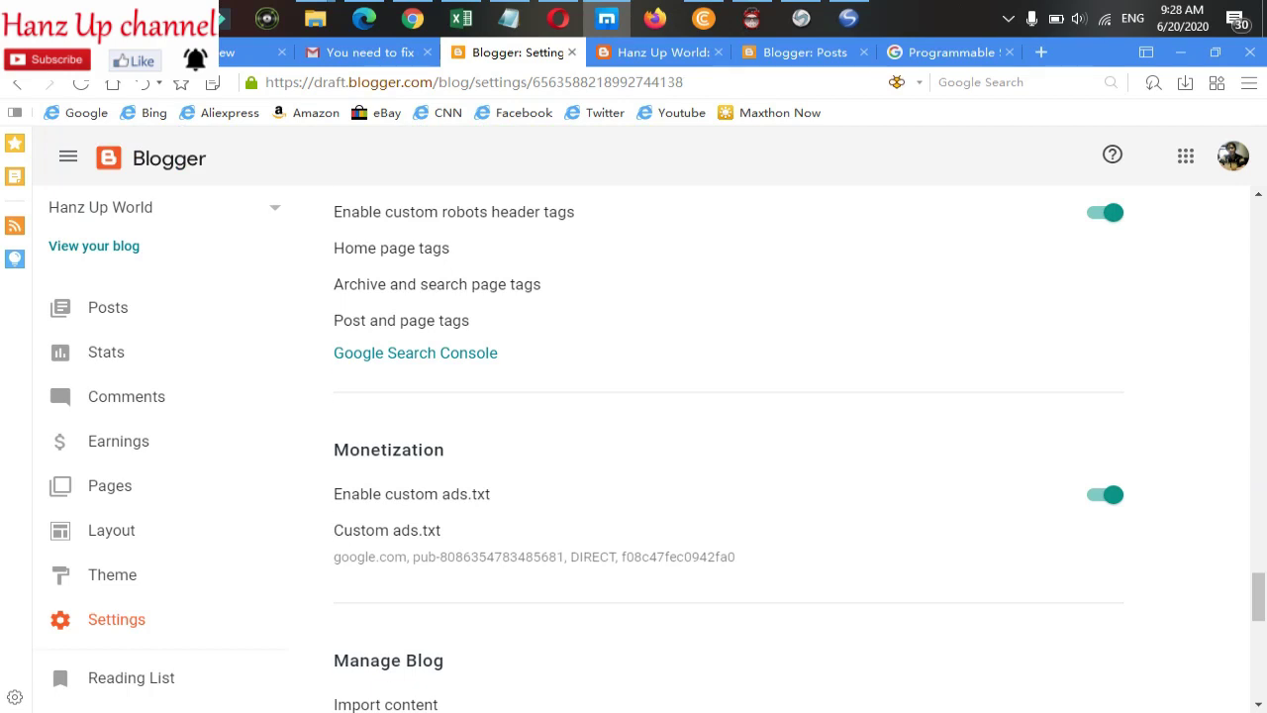
scroll(729, 446, up, 2)
scroll(729, 445, down, 4)
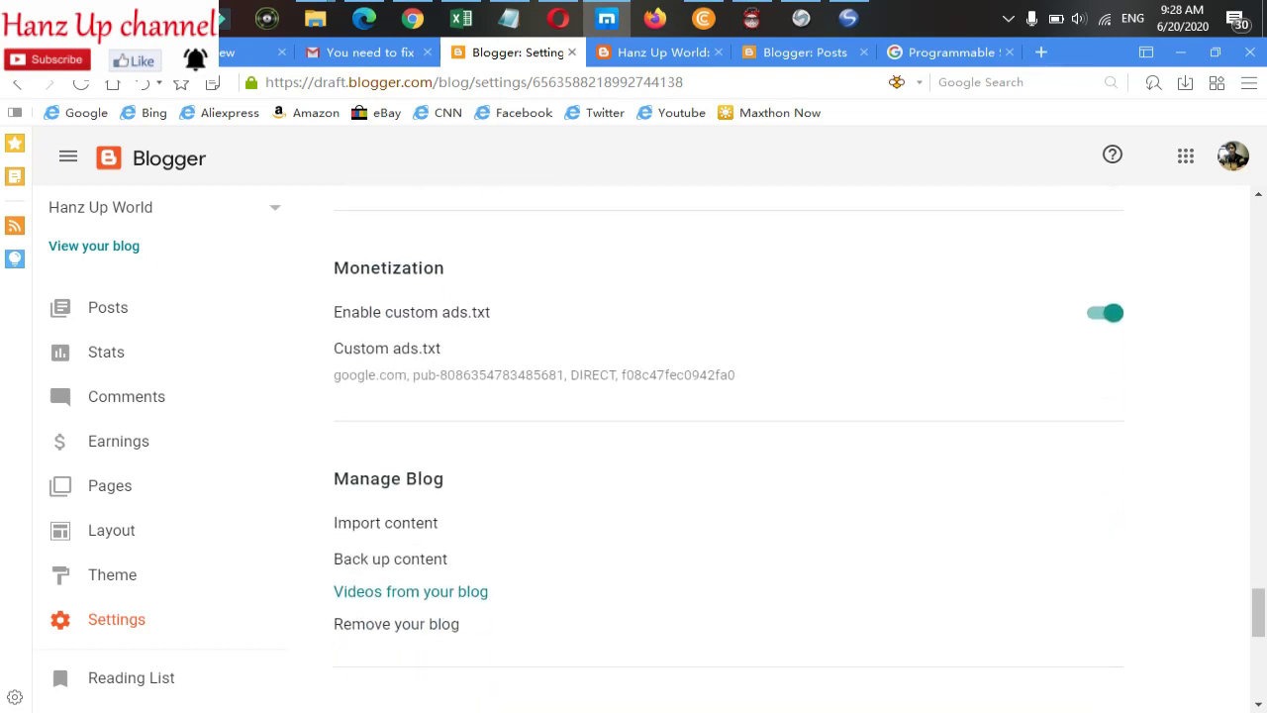
scroll(729, 445, up, 2)
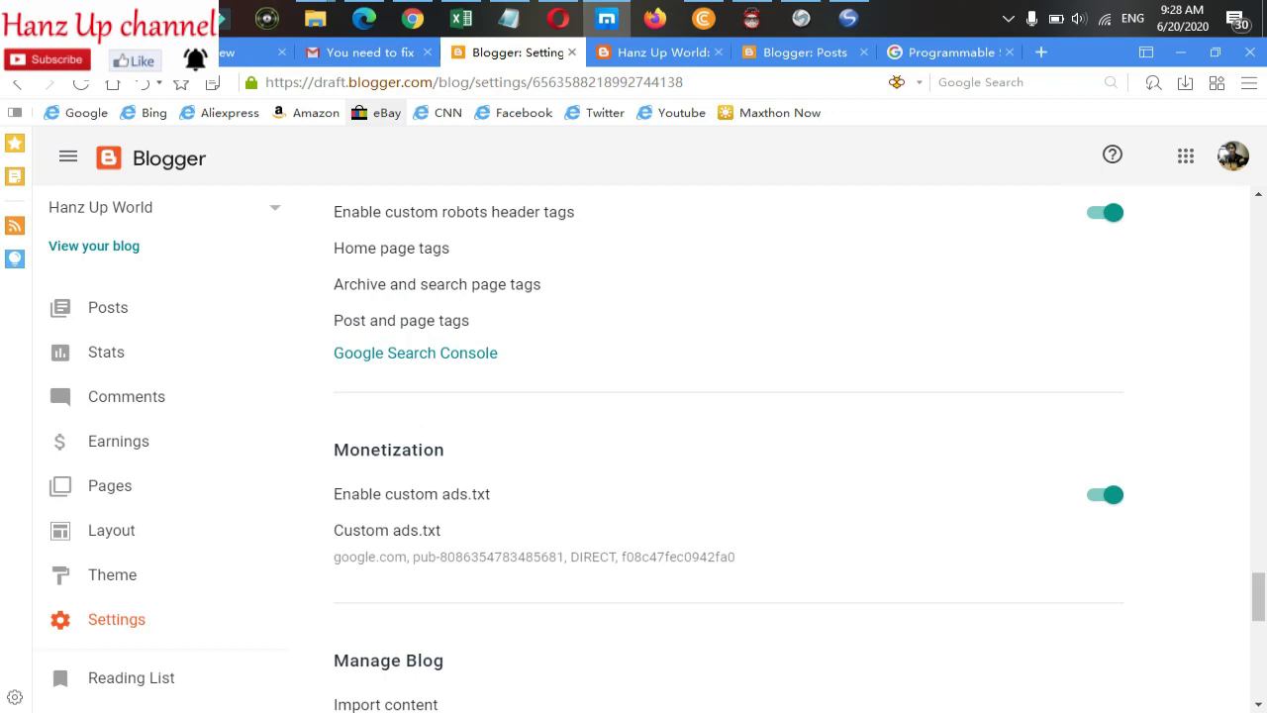
Step: Switch to the AdSense Sites page, then to the blog's Google Search Console overview, and look at the URL inspection field
click(247, 52)
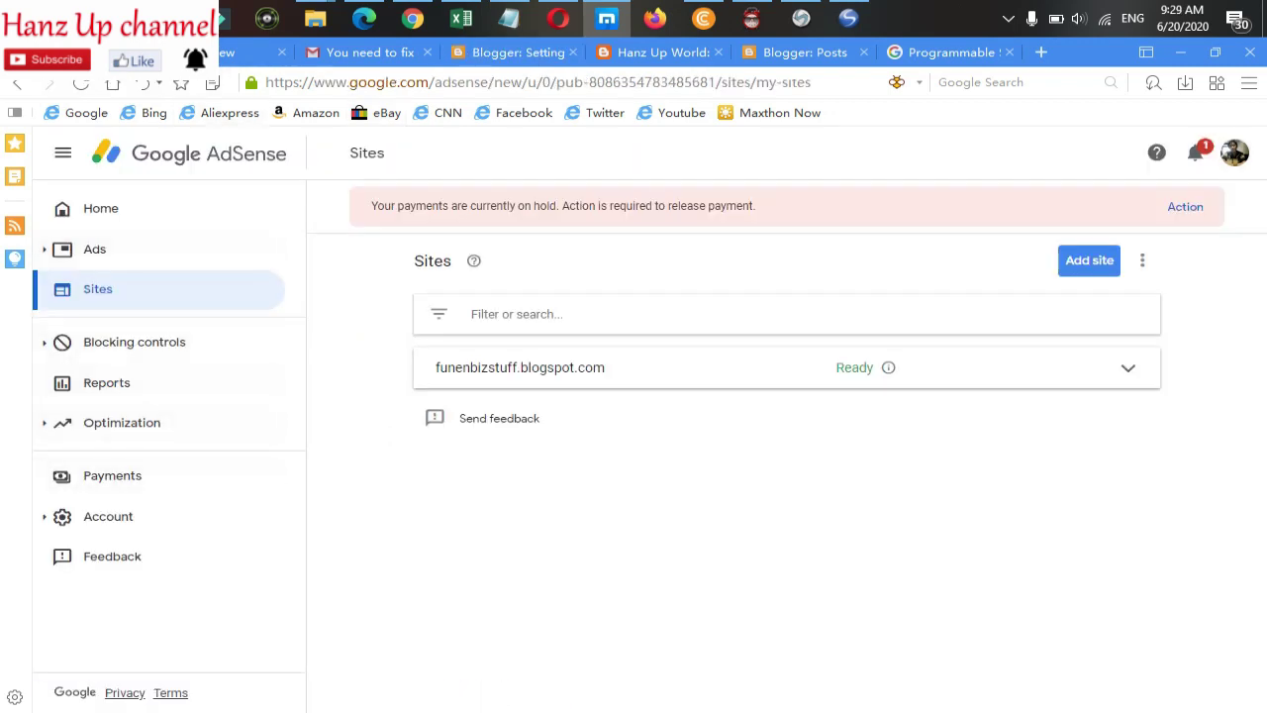
click(249, 52)
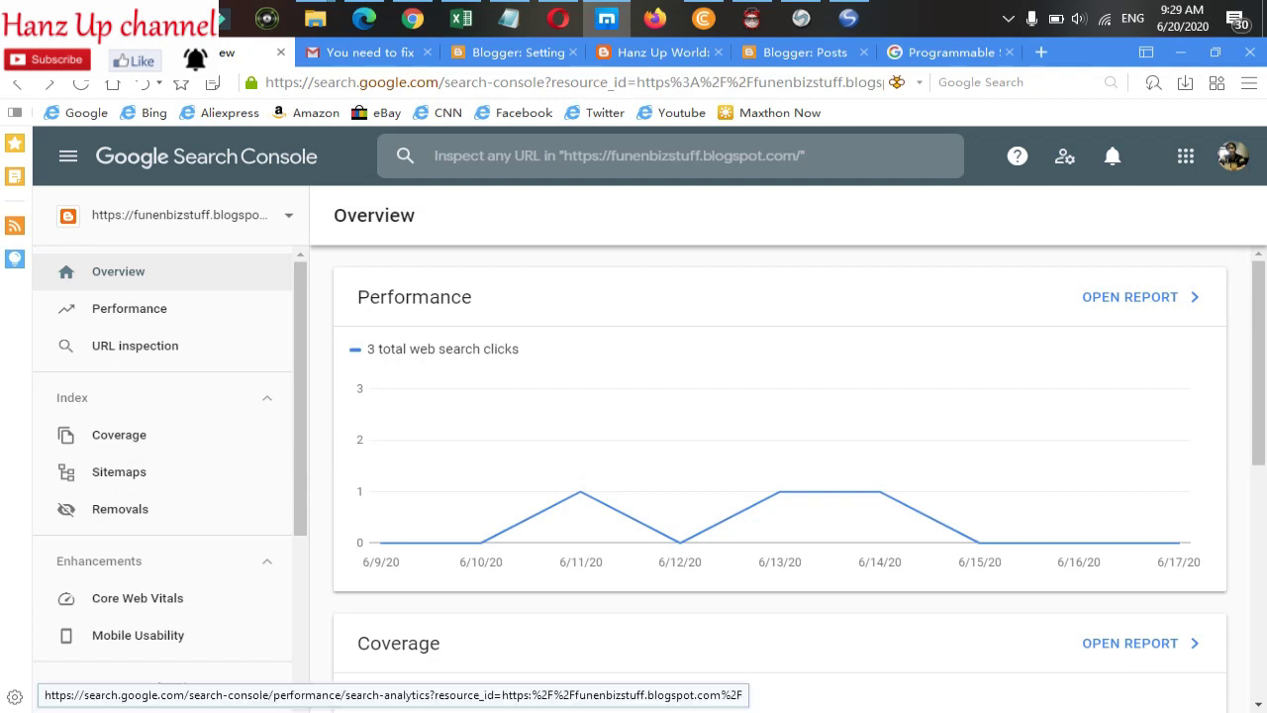
click(135, 345)
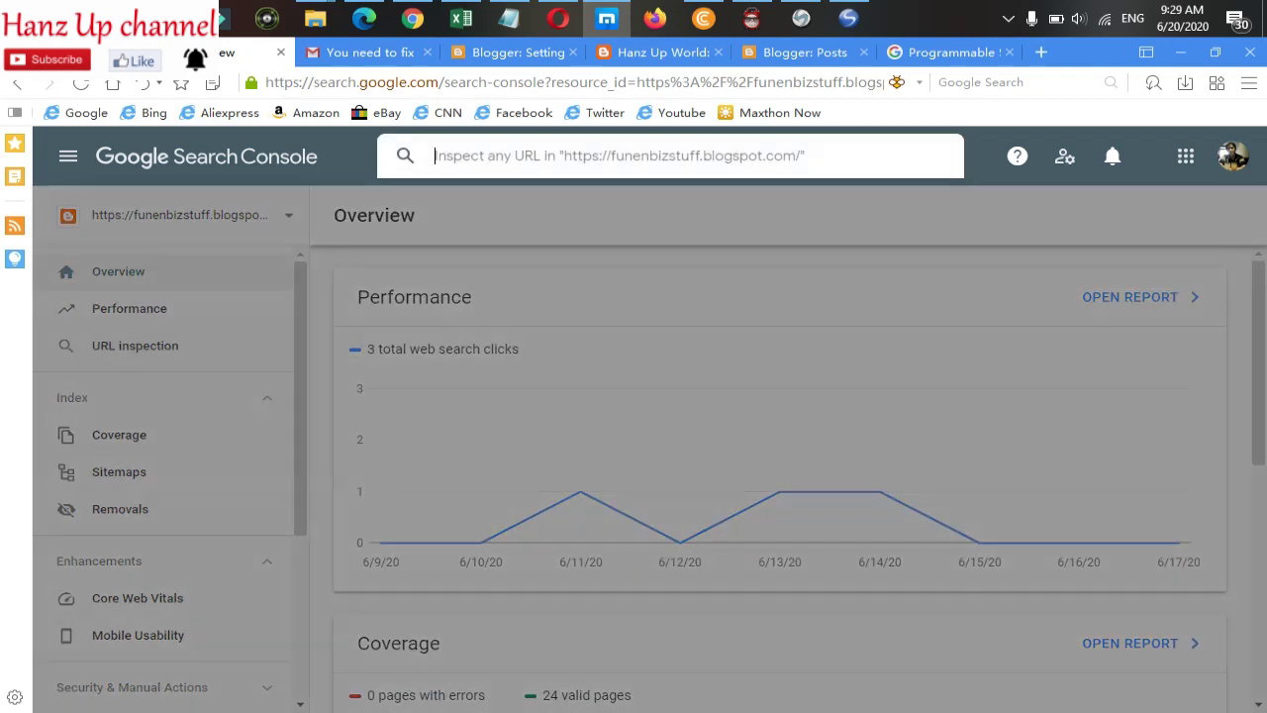
key(Escape)
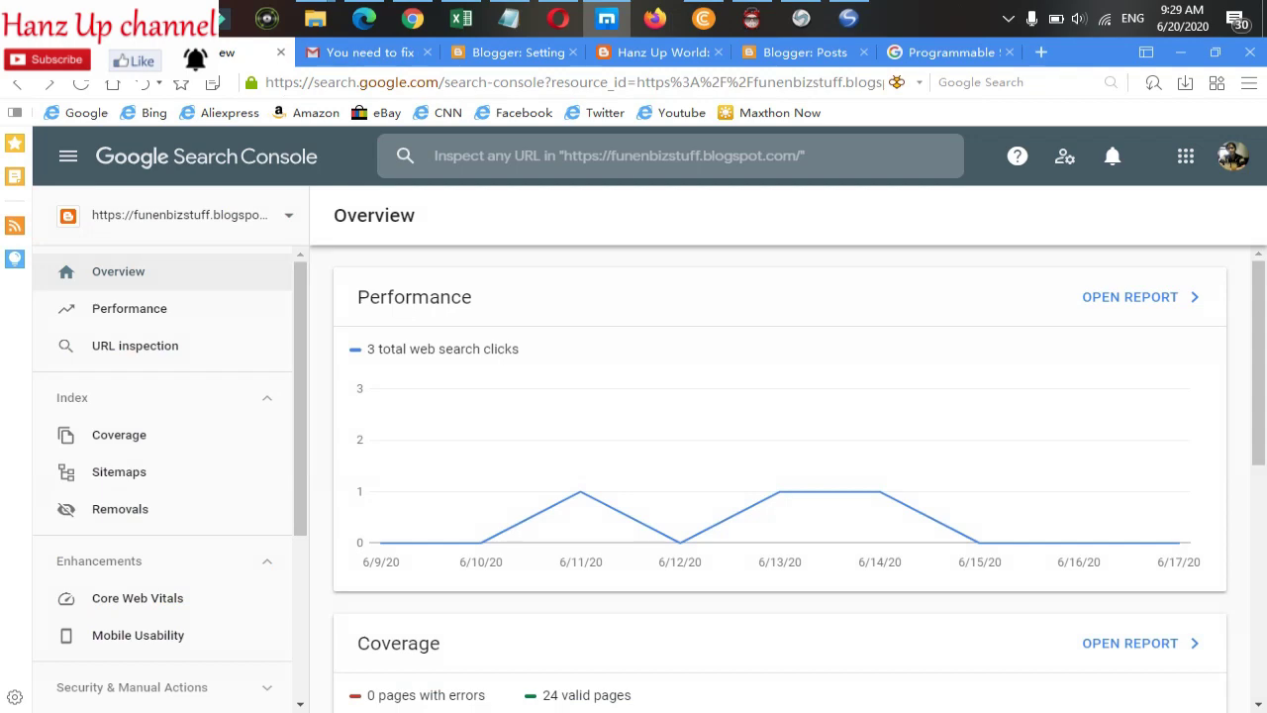
Step: Switch back to the live Hanz Up World blog, then open and read its About page
click(661, 52)
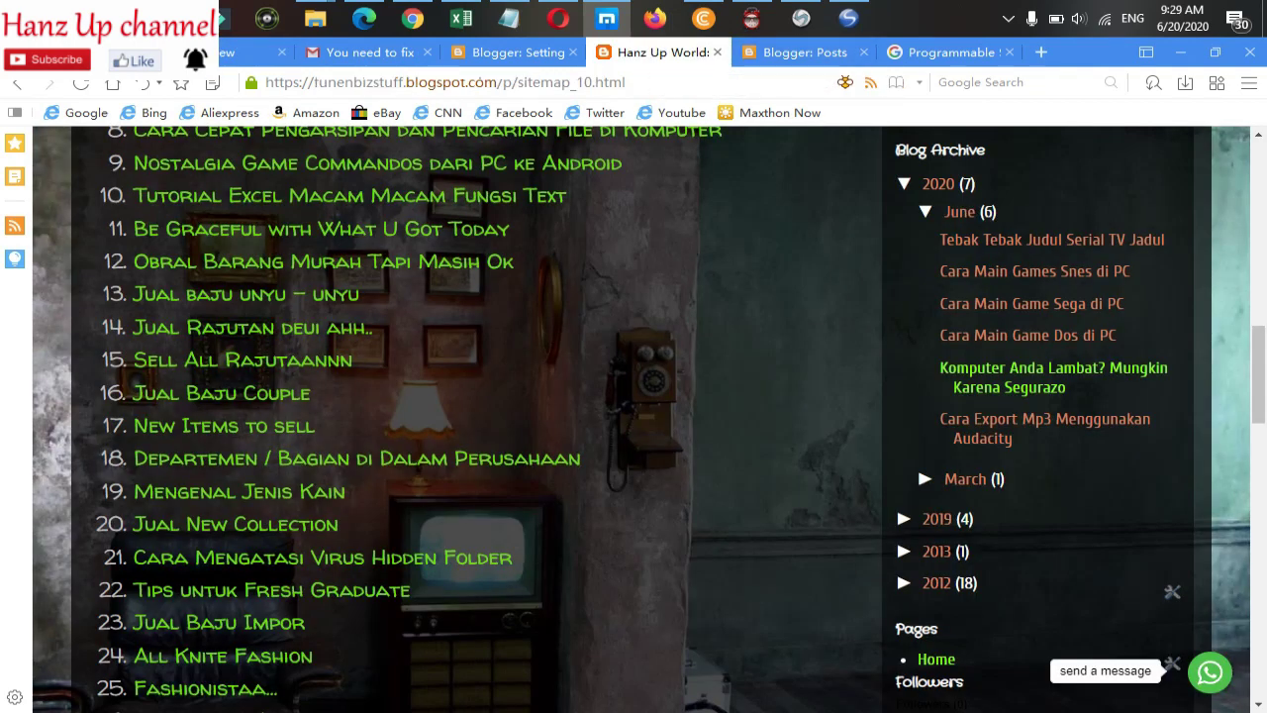
scroll(634, 416, up, 10)
scroll(634, 416, down, 4)
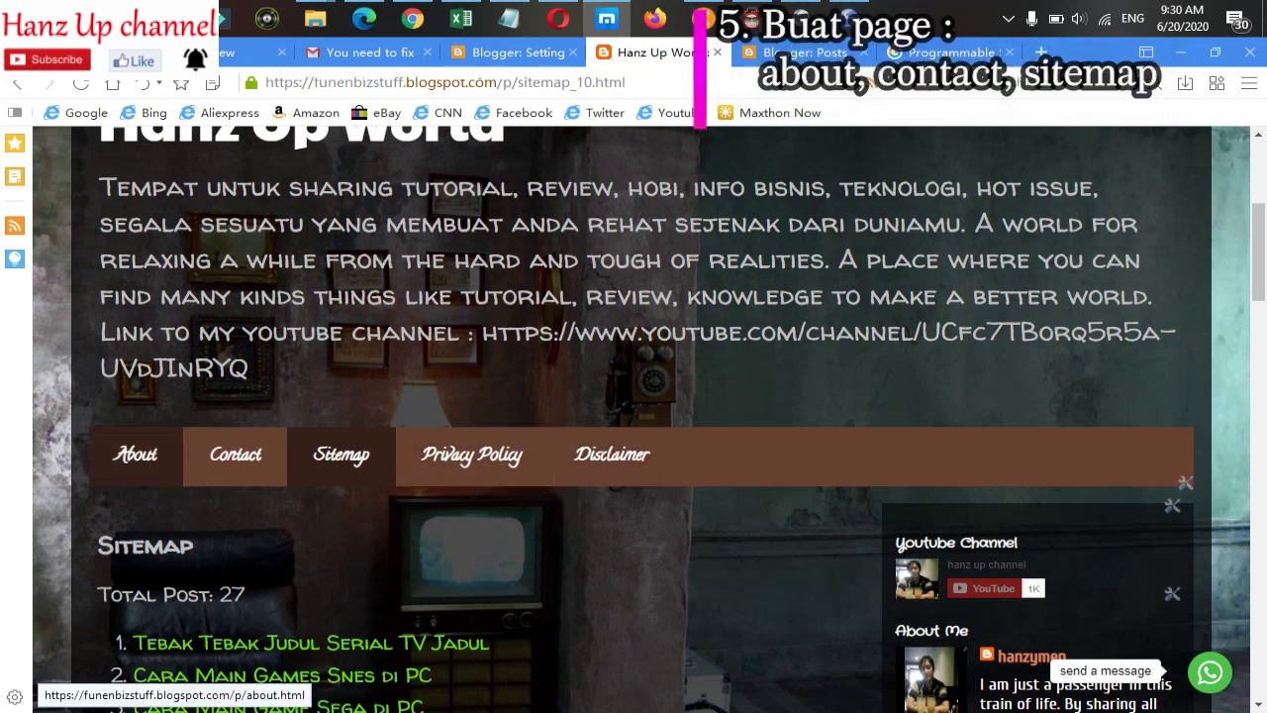
click(135, 454)
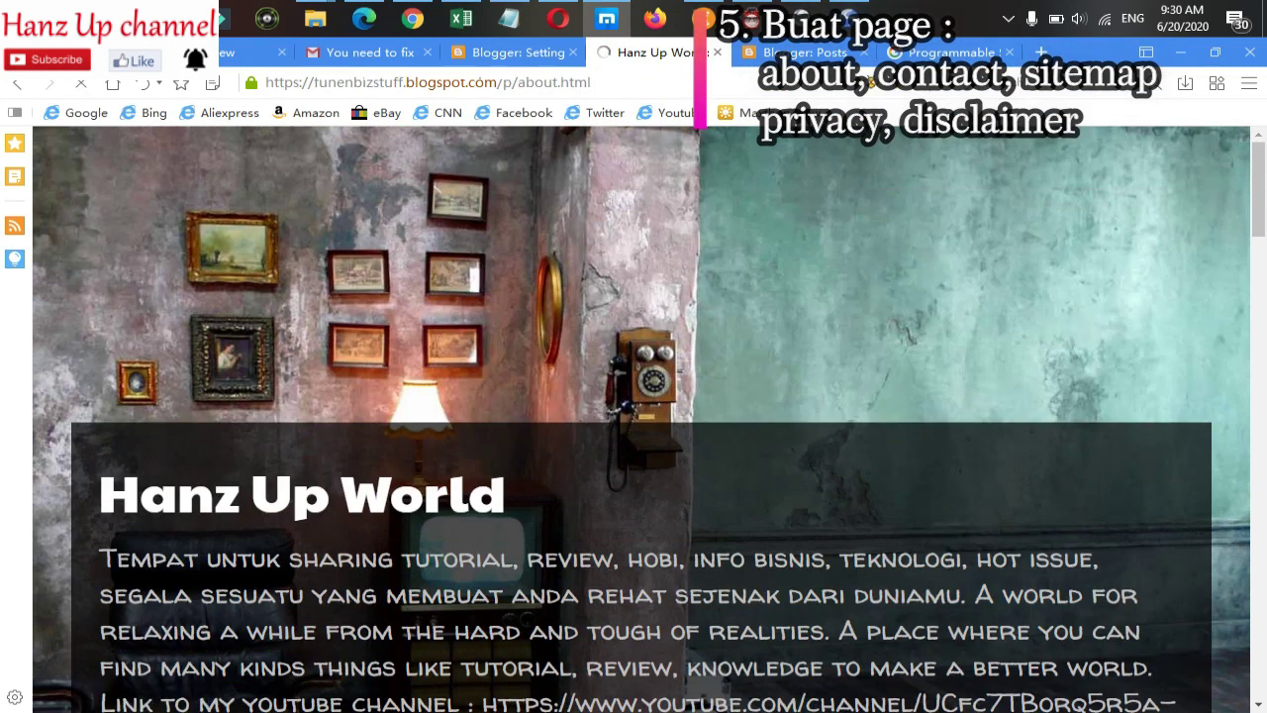
scroll(634, 416, down, 5)
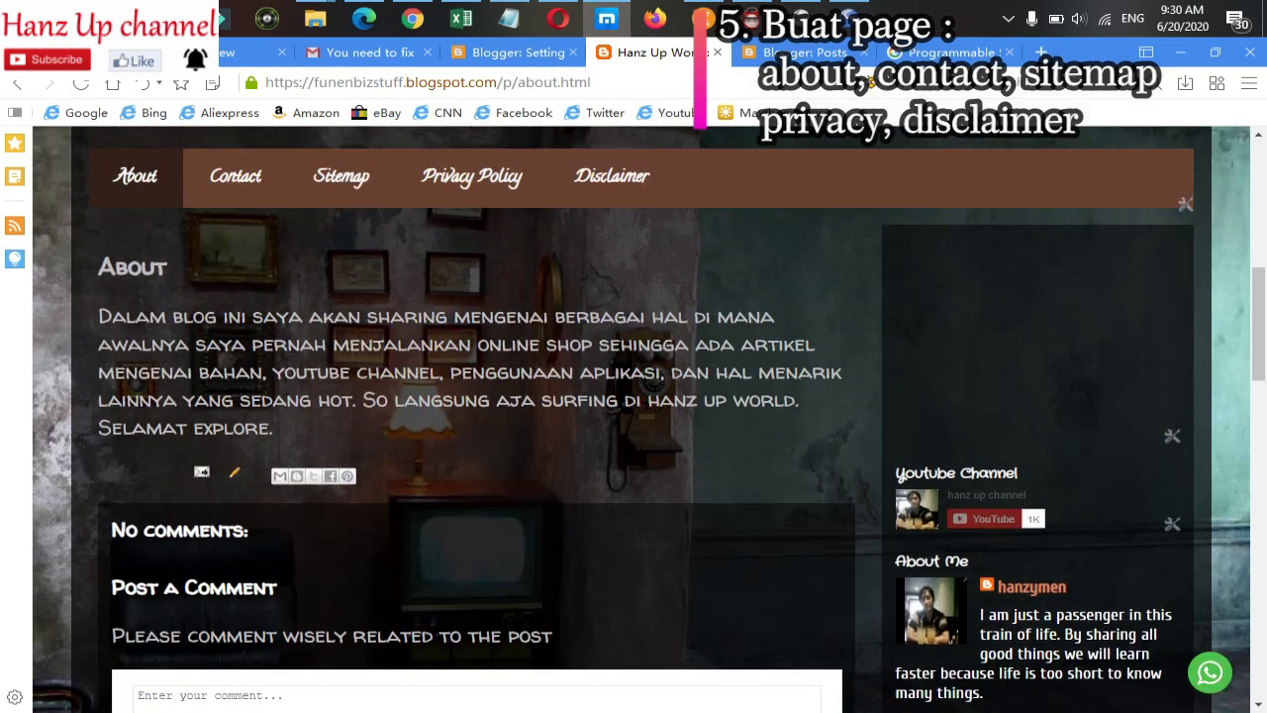
Step: Open the blog's Contact page and examine the contact details it lists
scroll(341, 547, up, 4)
click(236, 547)
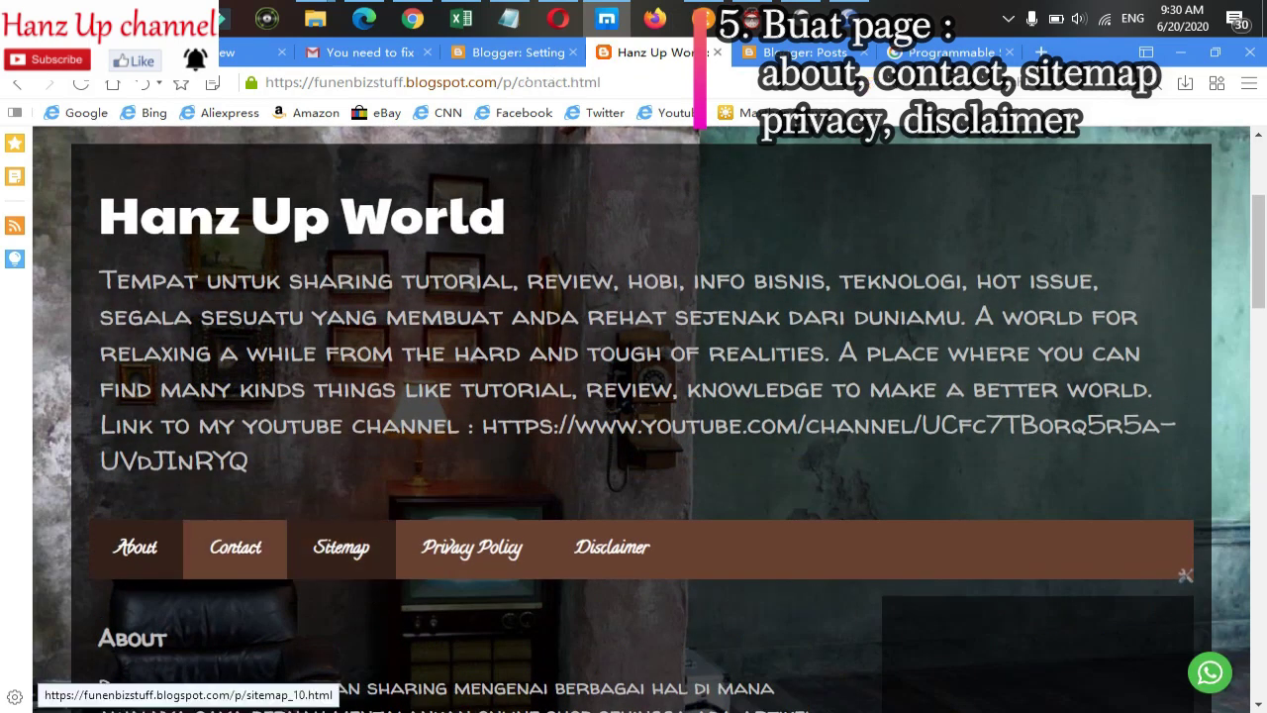
scroll(236, 547, down, 4)
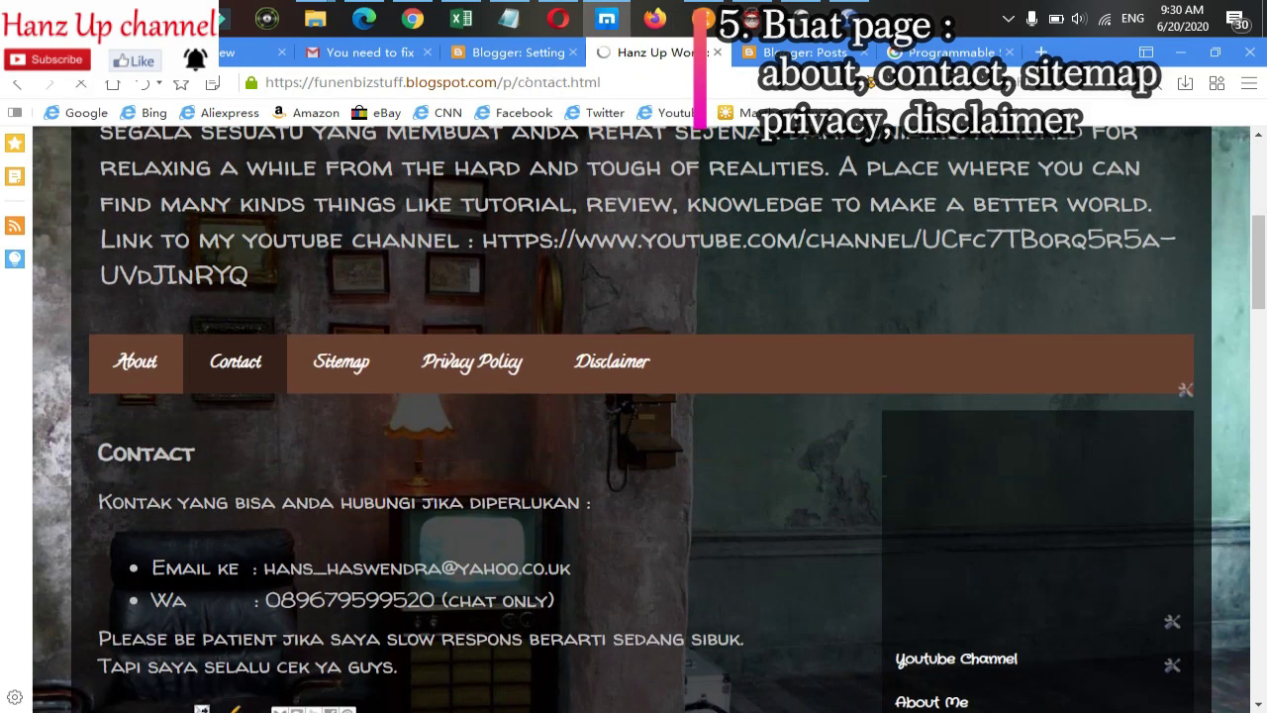
scroll(634, 416, down, 4)
scroll(634, 415, up, 4)
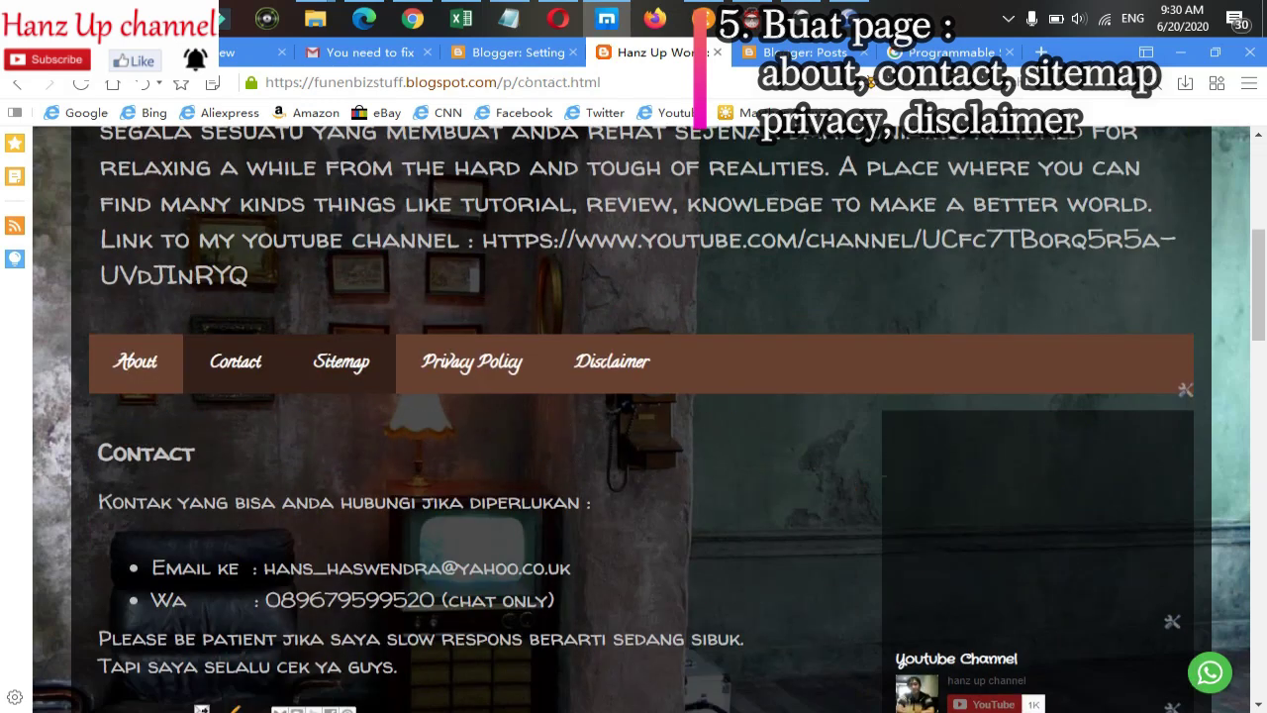
Step: Open the blog's Sitemap page and look through its list of posts
click(342, 361)
scroll(634, 416, down, 12)
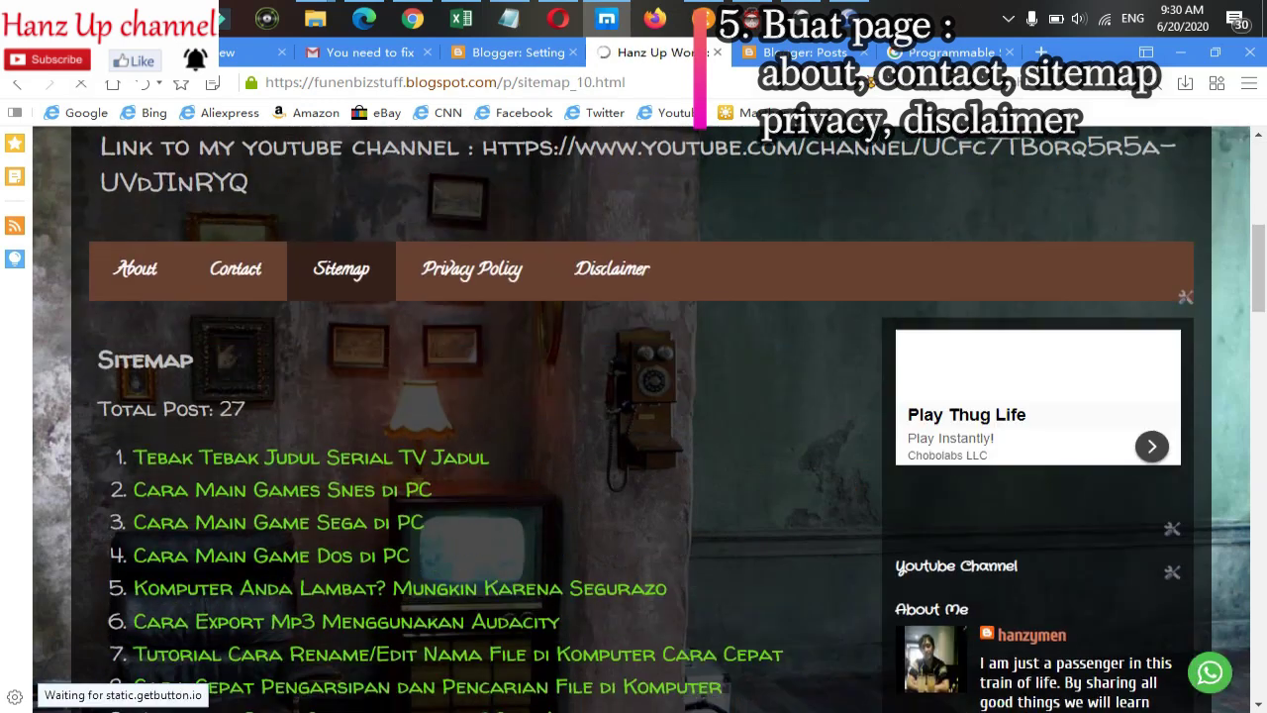
scroll(633, 416, up, 10)
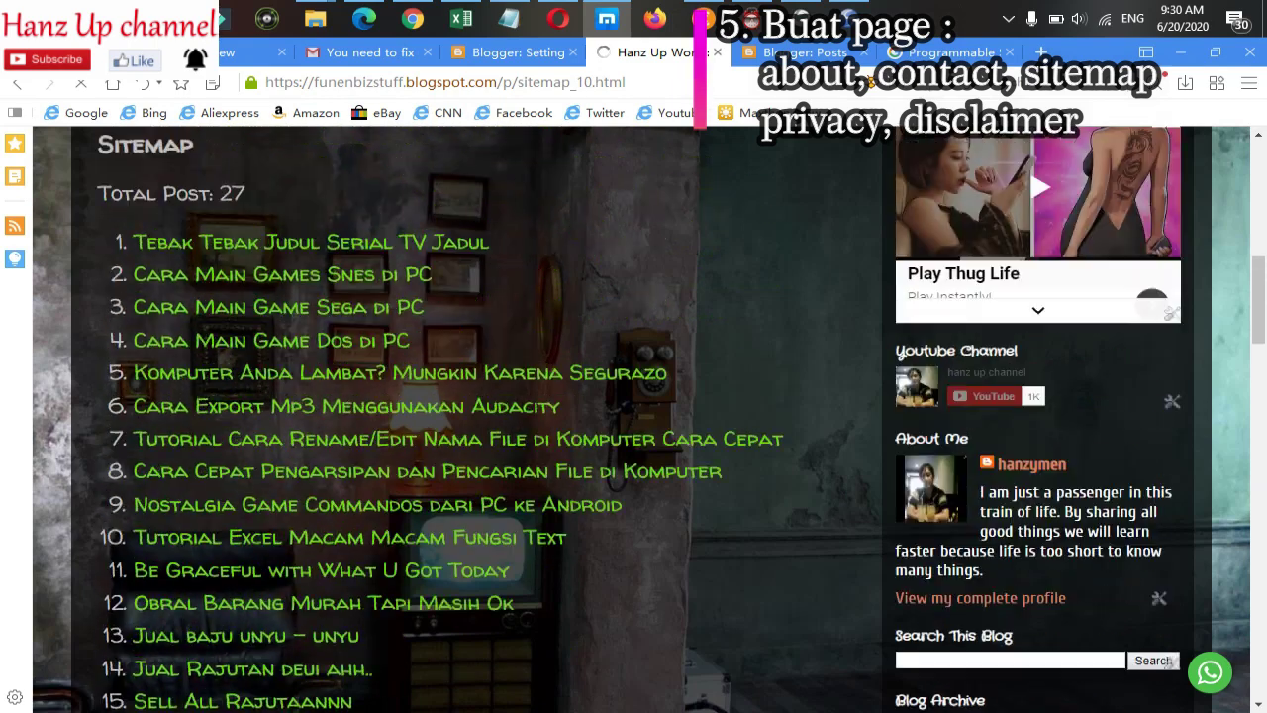
Step: Open the blog's Privacy Policy page and examine its sections on log files, cookies and advertising partners
click(472, 268)
scroll(633, 415, down, 4)
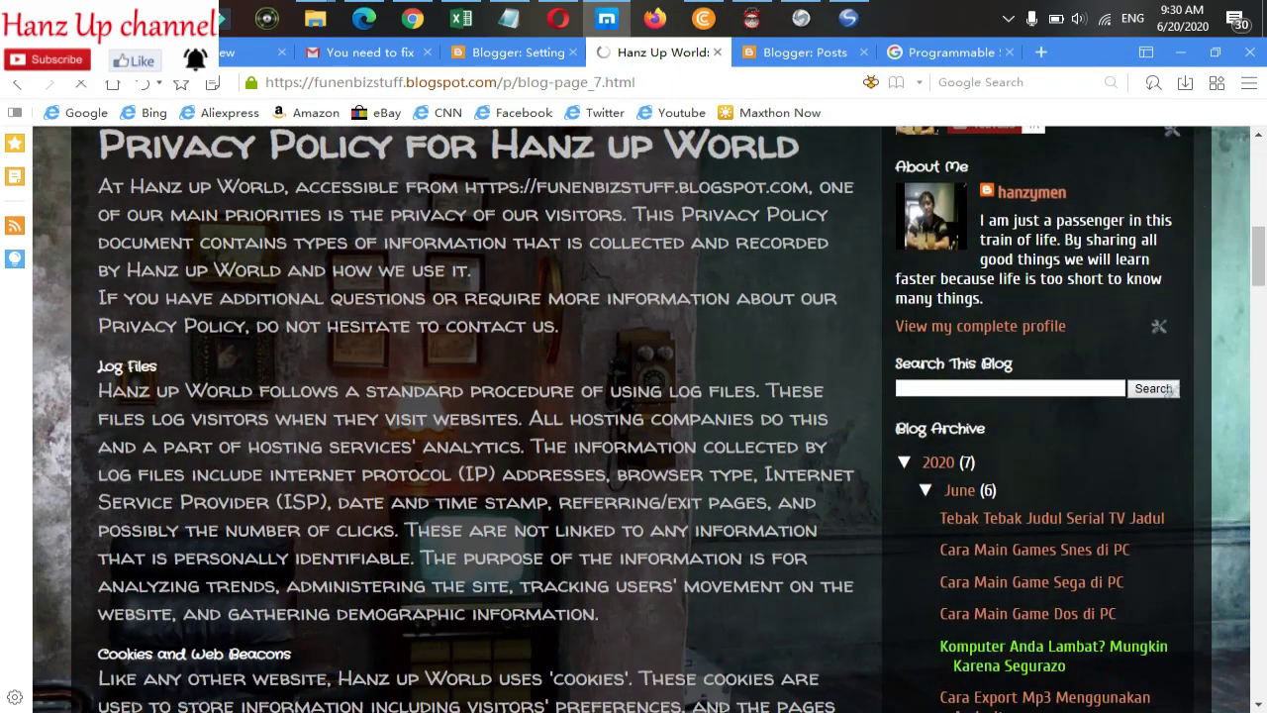
scroll(634, 416, down, 5)
scroll(634, 416, down, 15)
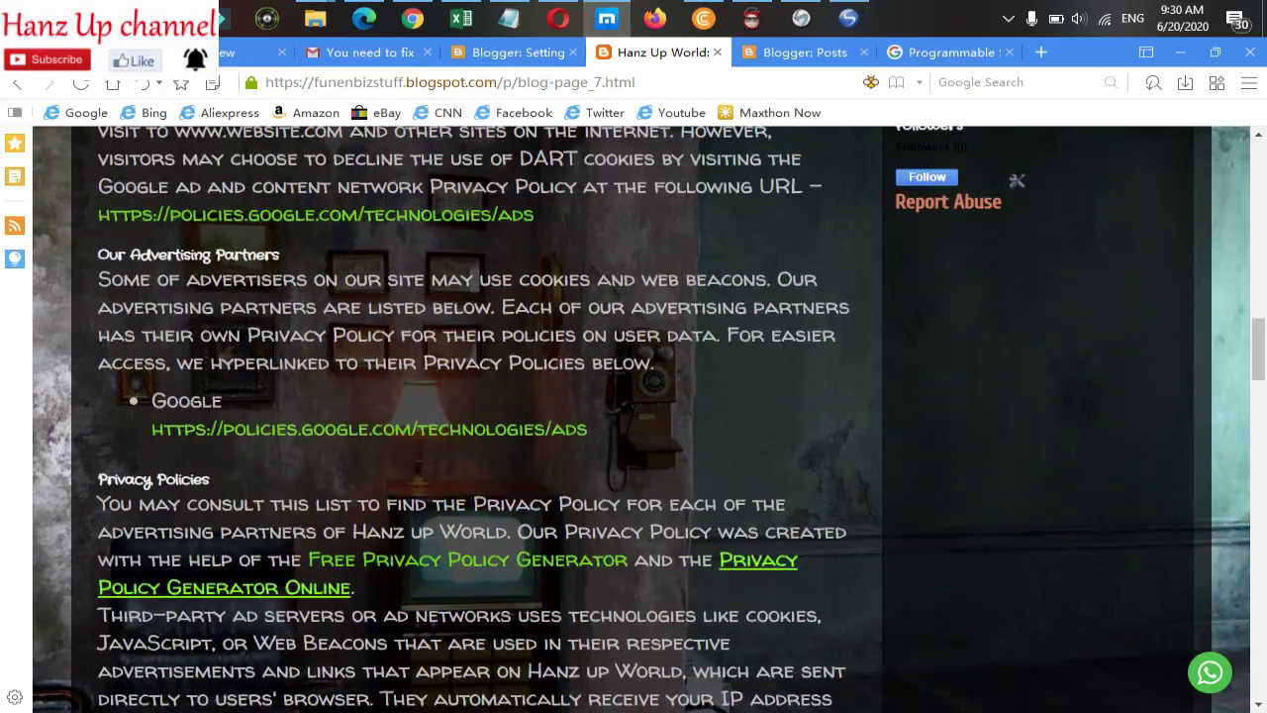
scroll(634, 416, up, 20)
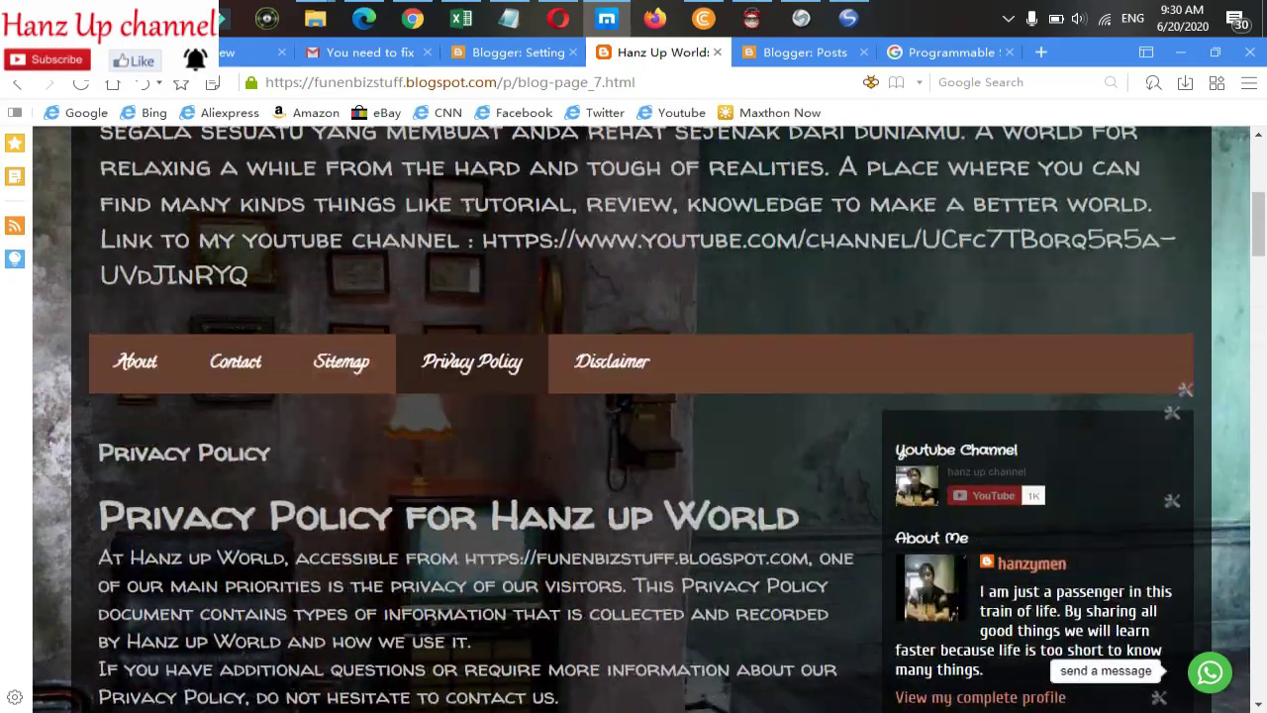
Step: Open the blog's Disclaimer page, skim its content and examine the page navigation above it
click(612, 361)
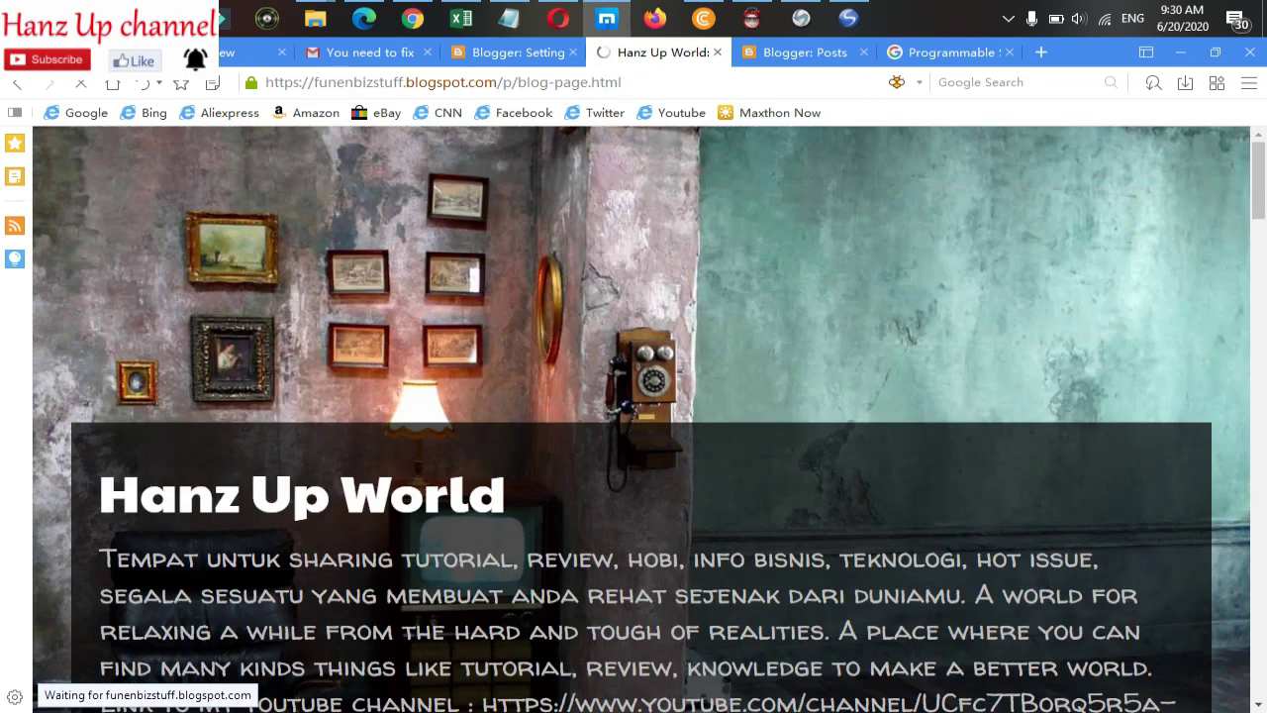
scroll(634, 416, down, 15)
scroll(633, 416, down, 10)
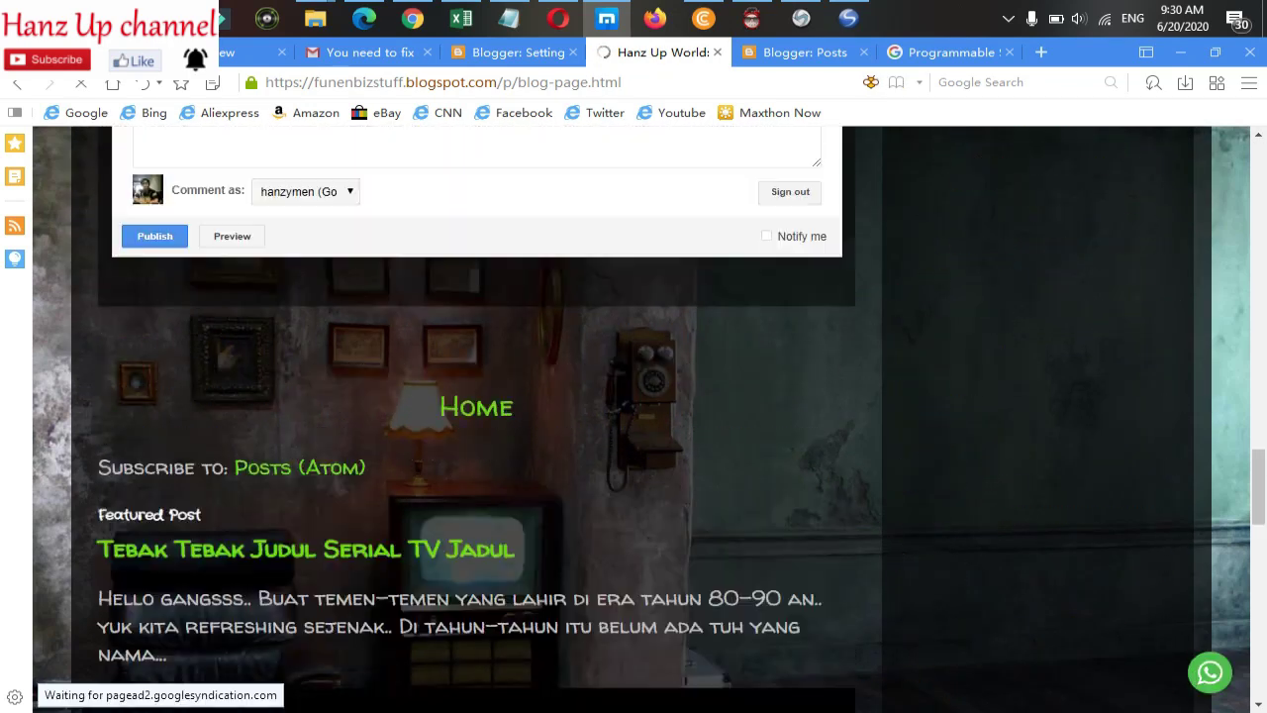
scroll(634, 415, up, 15)
scroll(633, 416, up, 2)
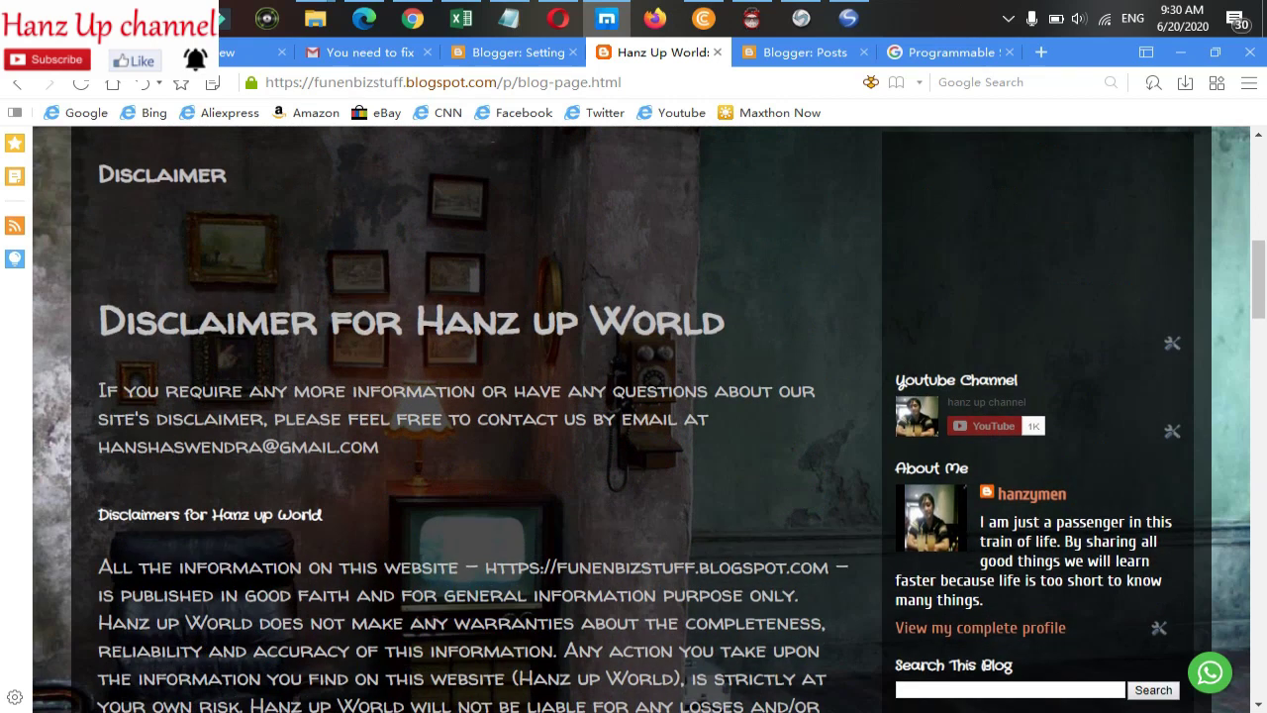
scroll(633, 415, up, 6)
scroll(471, 361, down, 3)
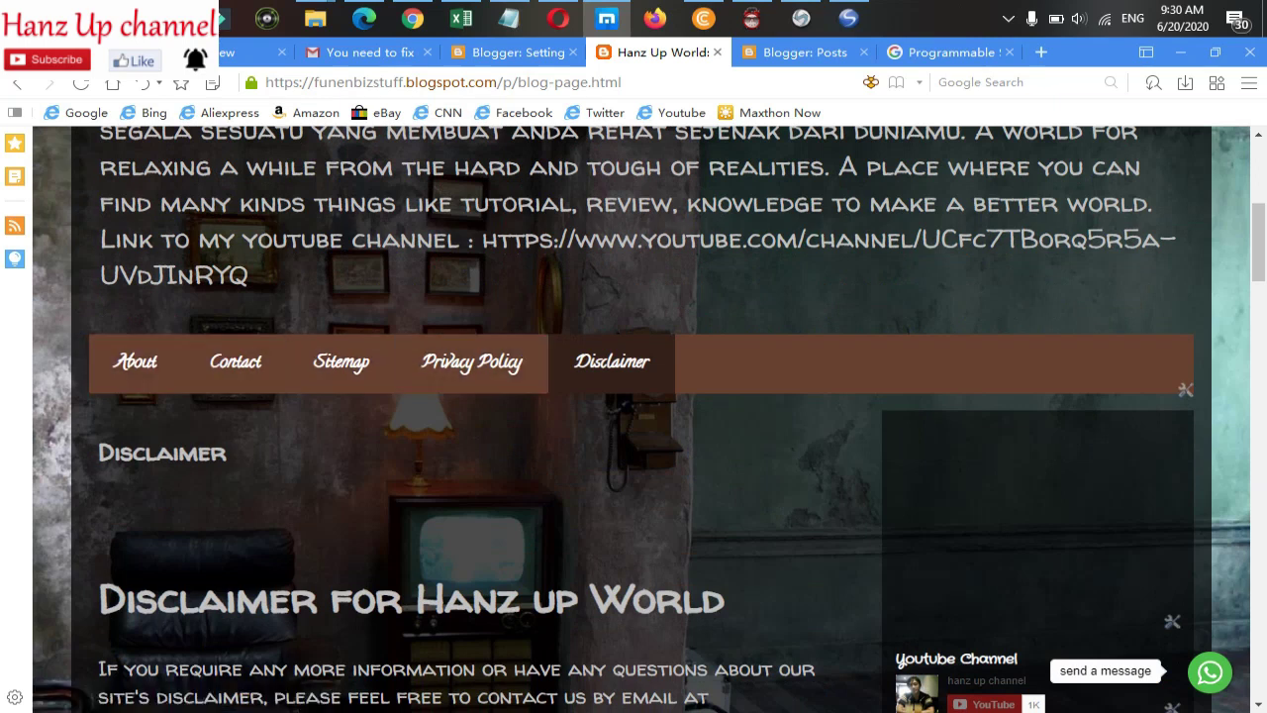
scroll(234, 362, up, 1)
scroll(642, 419, up, 2)
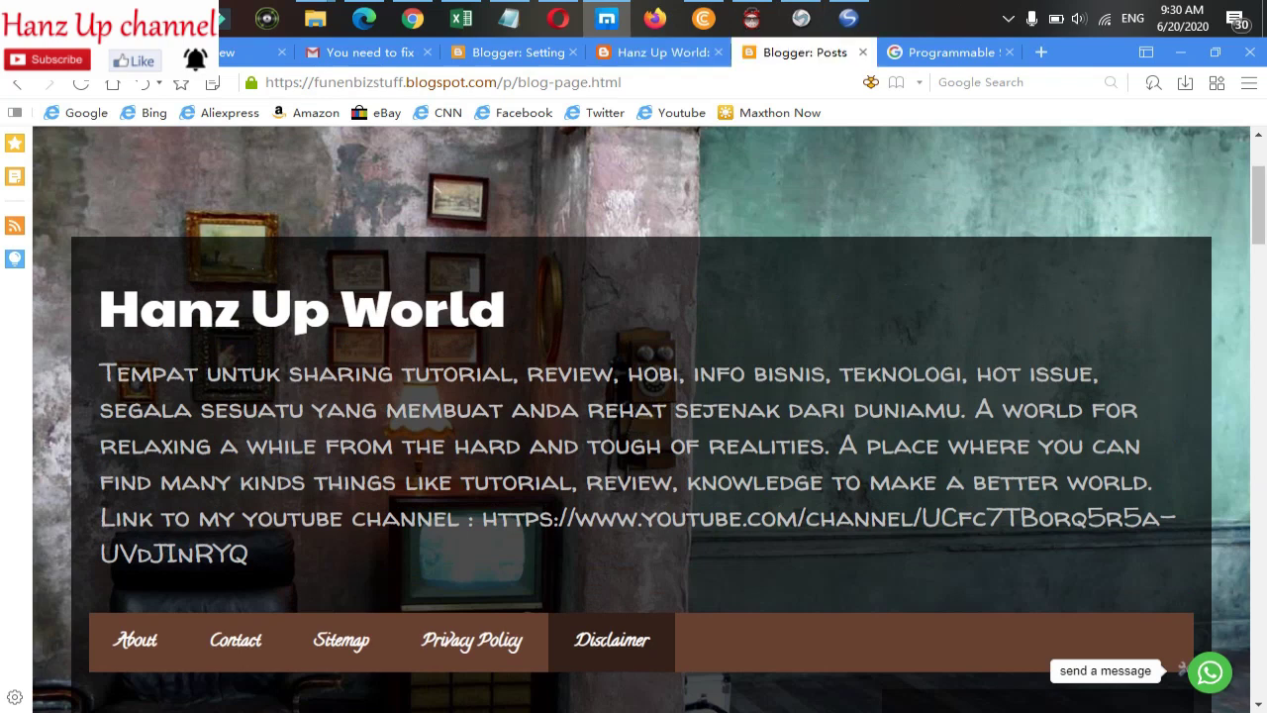
Step: Examine the Disclaimer page again from the blog header through its full text to the comment form and featured post
click(803, 52)
click(664, 52)
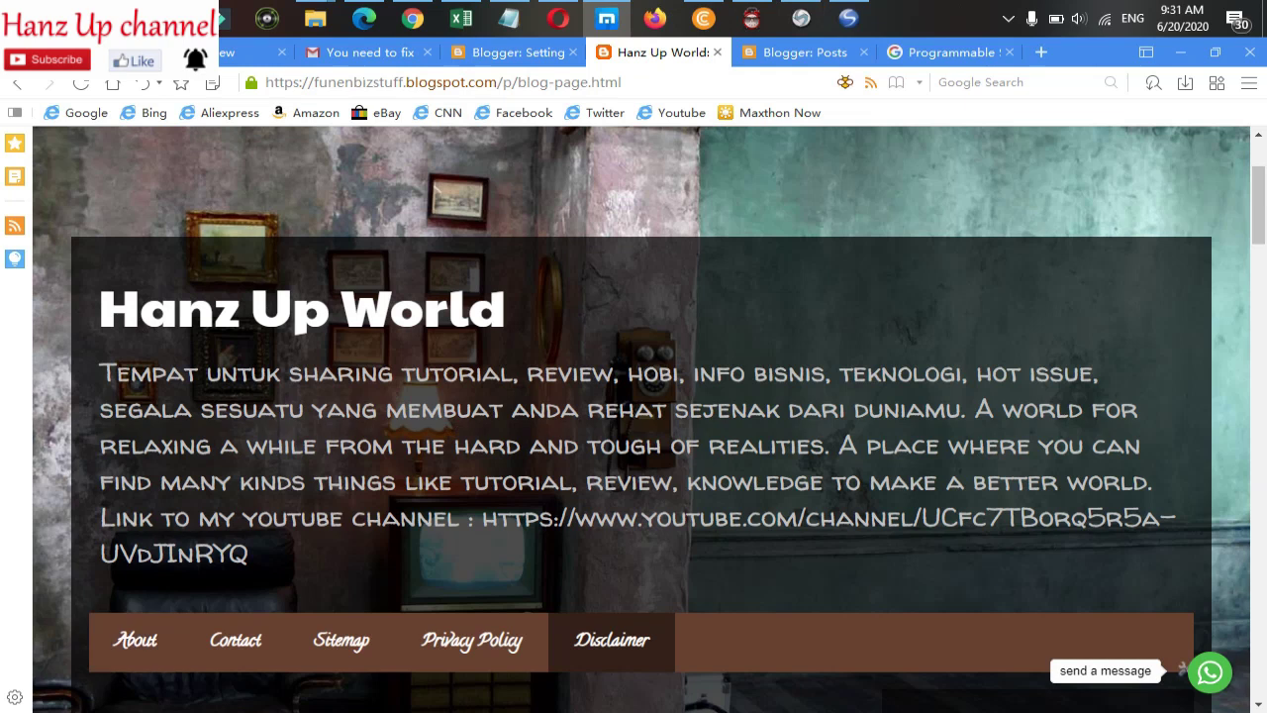
scroll(135, 639, down, 1)
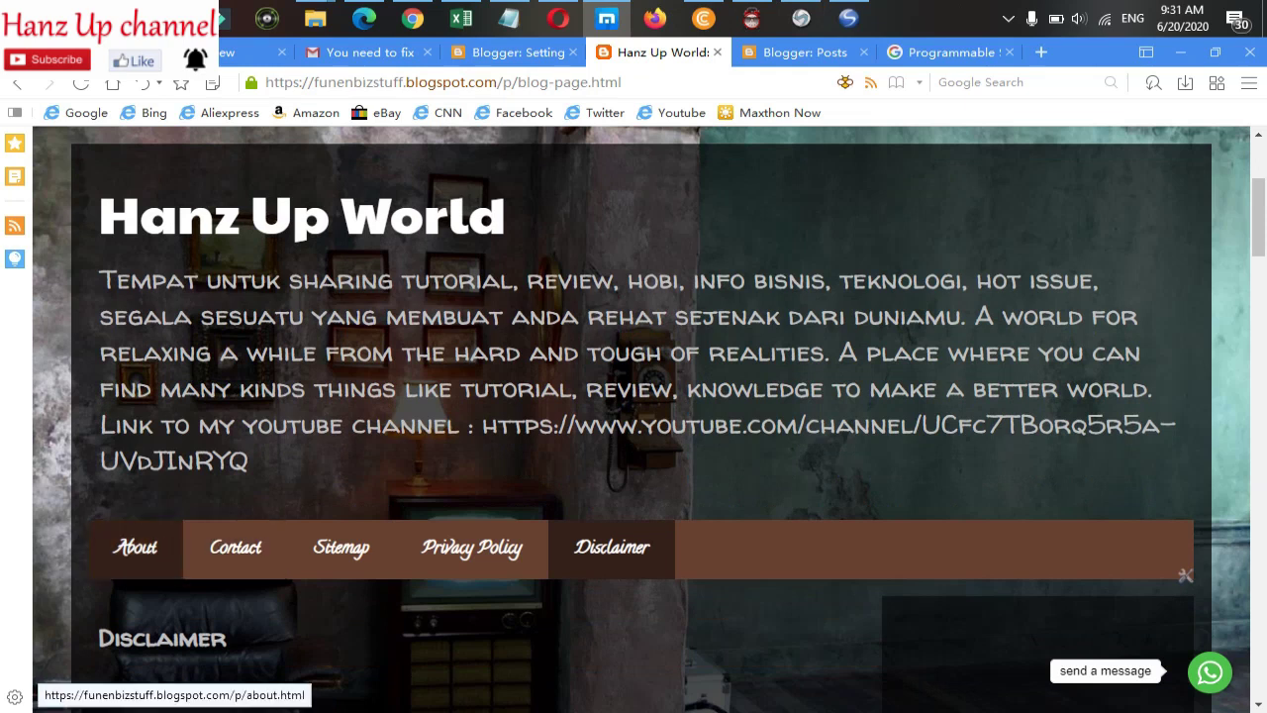
scroll(634, 396, down, 1)
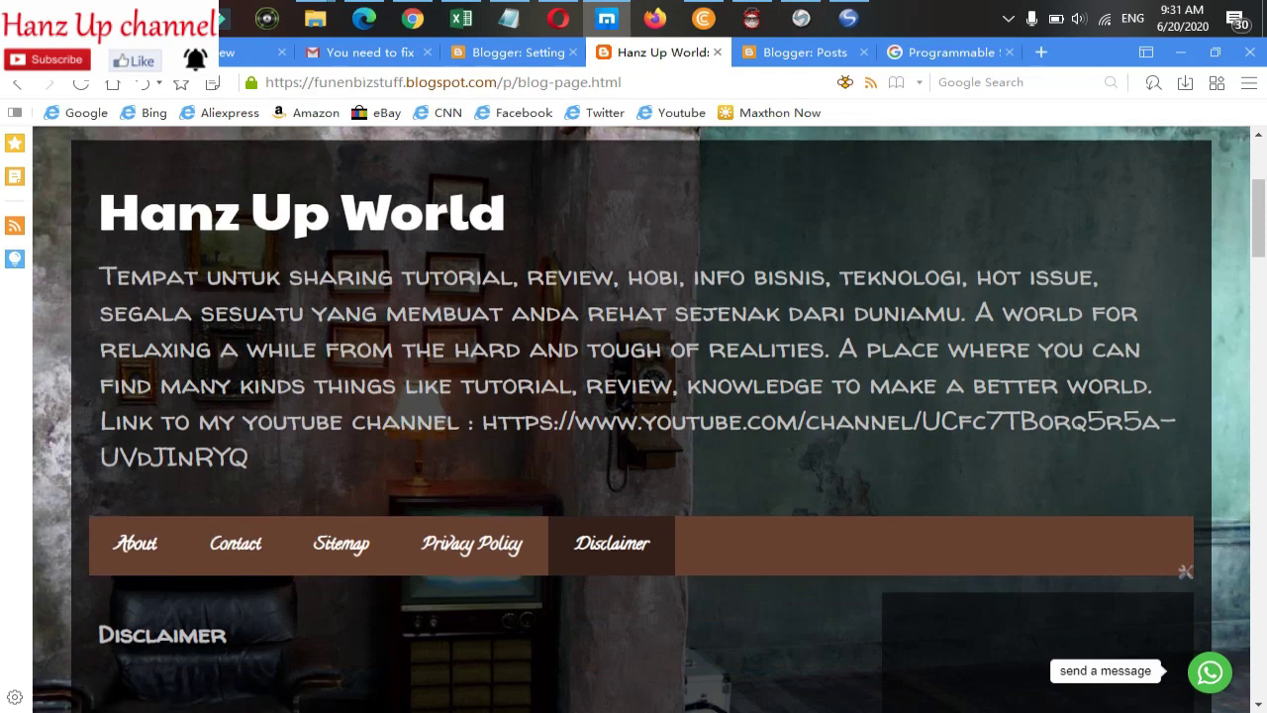
scroll(634, 396, down, 4)
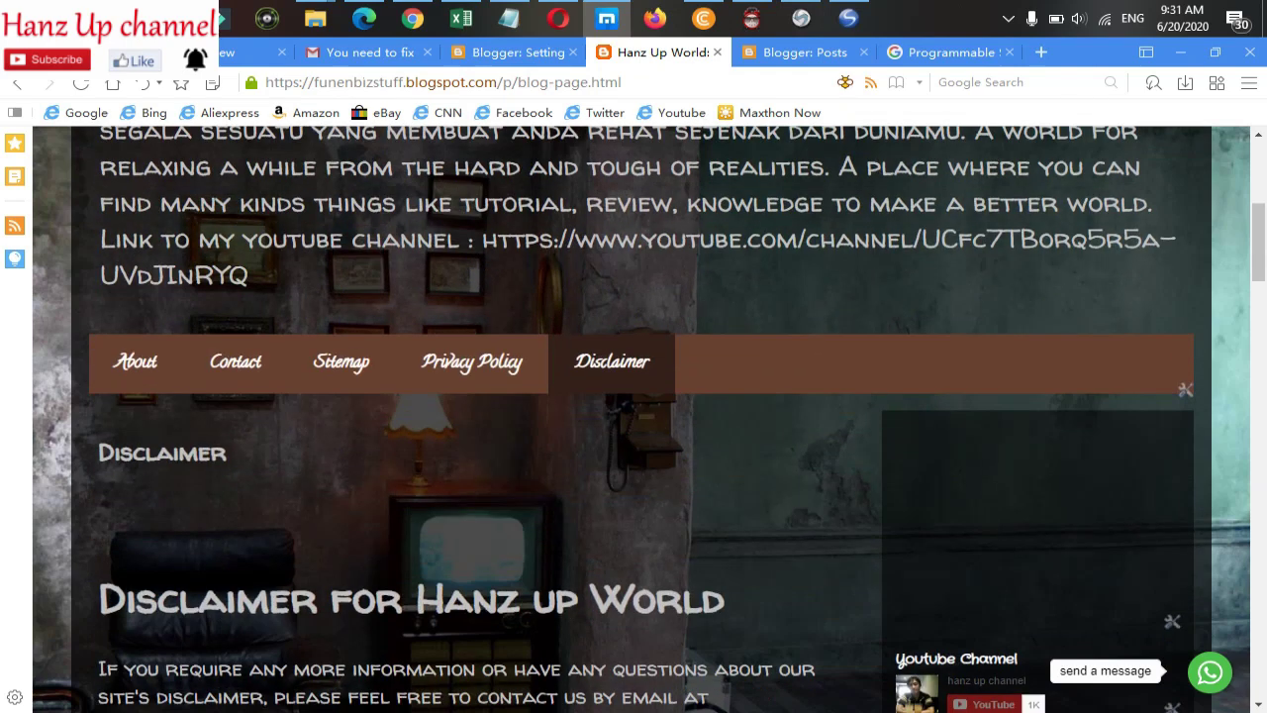
scroll(634, 416, down, 10)
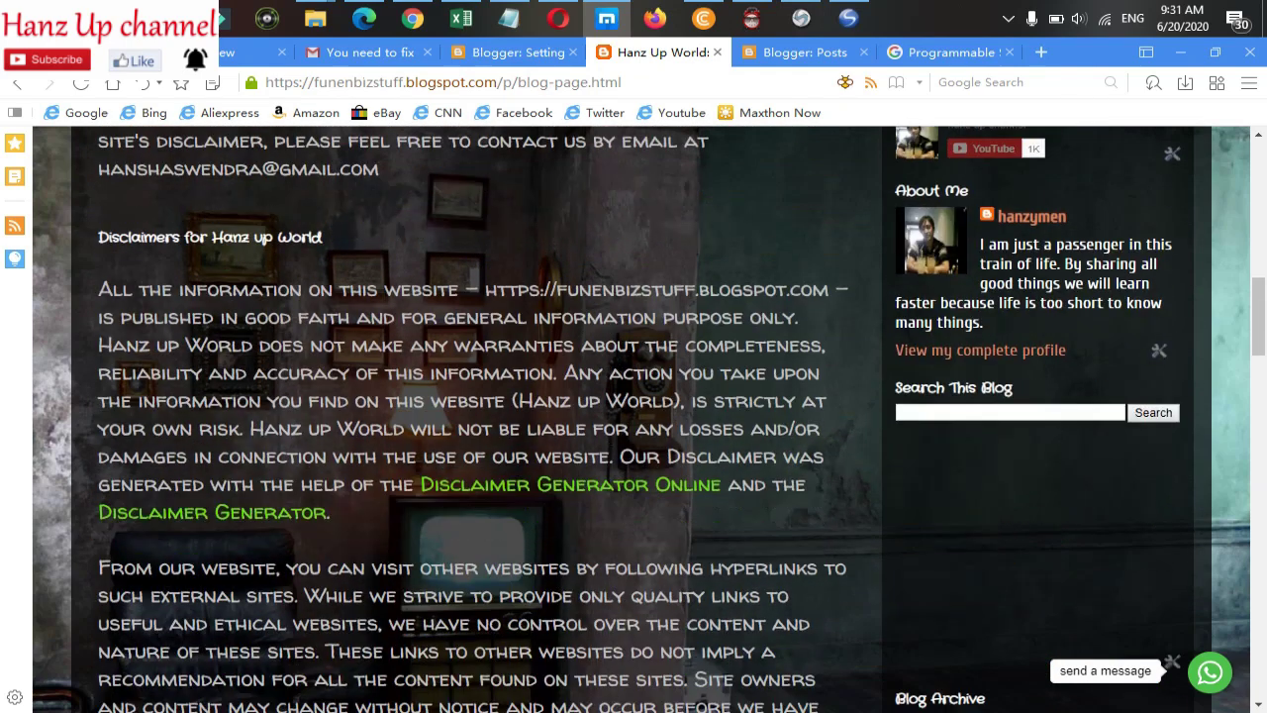
scroll(634, 415, down, 5)
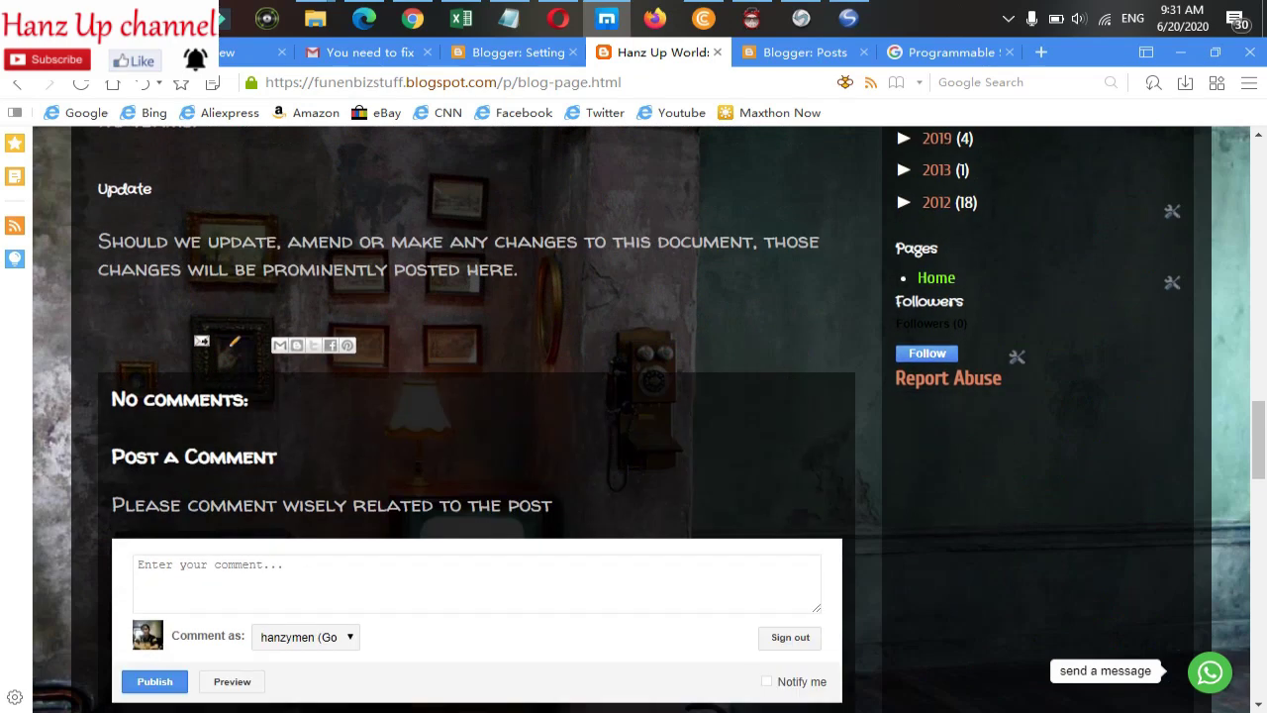
scroll(634, 416, down, 6)
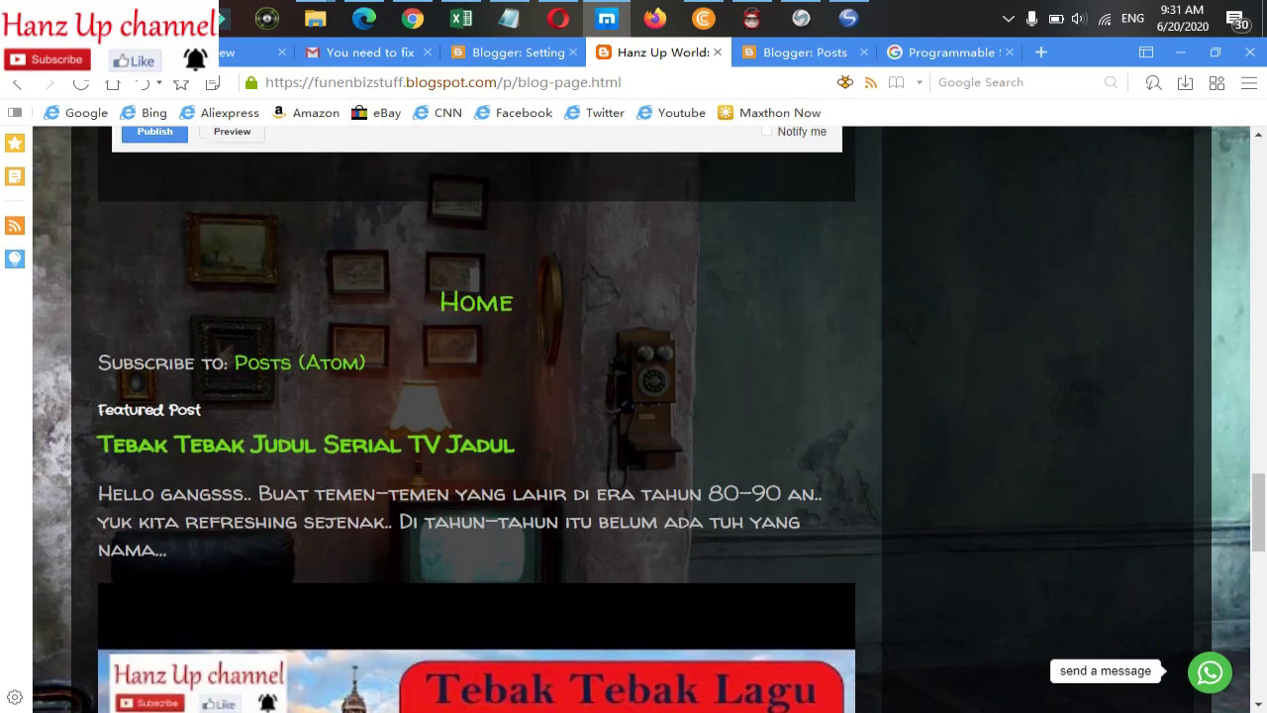
scroll(634, 415, up, 3)
scroll(634, 415, up, 20)
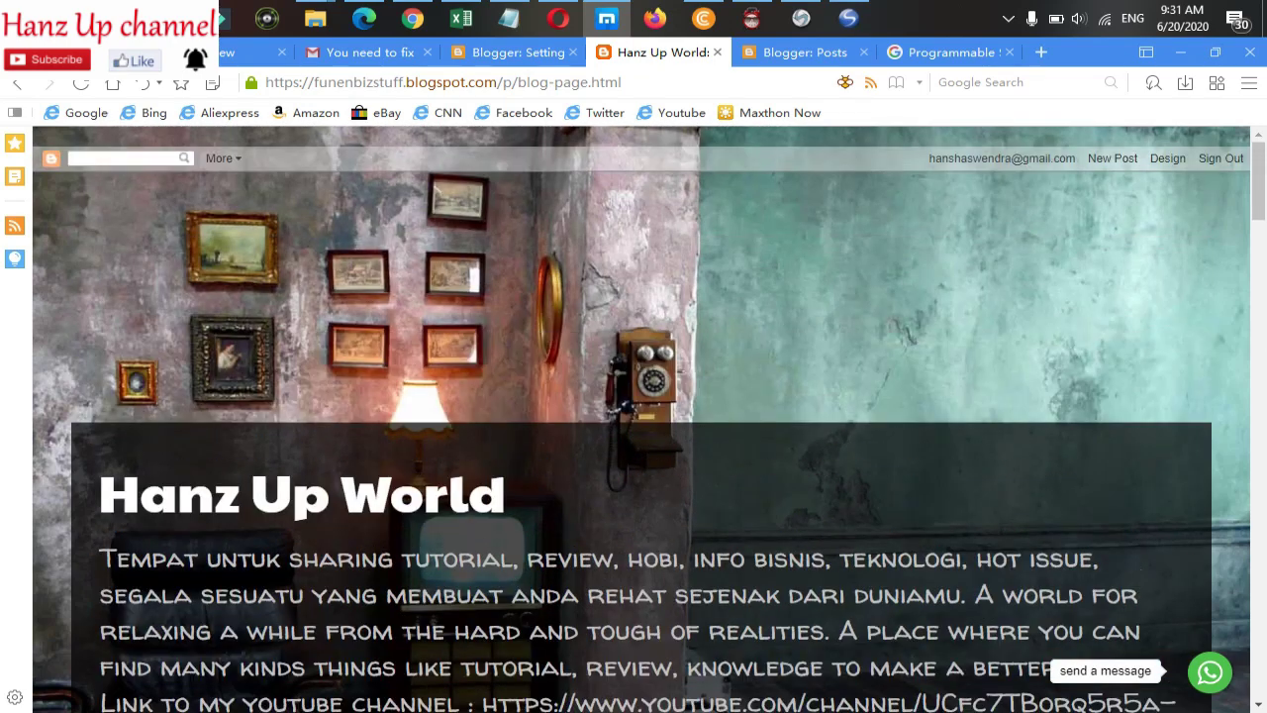
Step: Switch to Gmail, return to the funenbizstuff search results and open the Google AdSense email dated 20/02/19
click(367, 51)
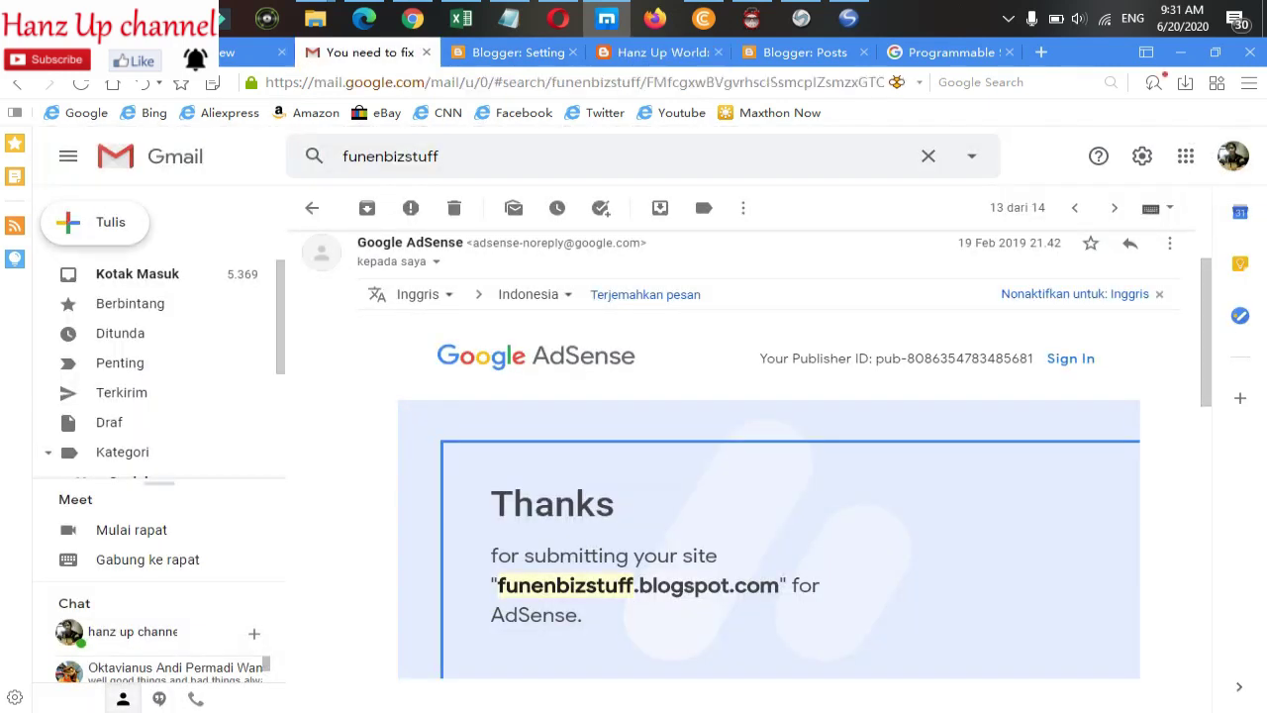
click(17, 83)
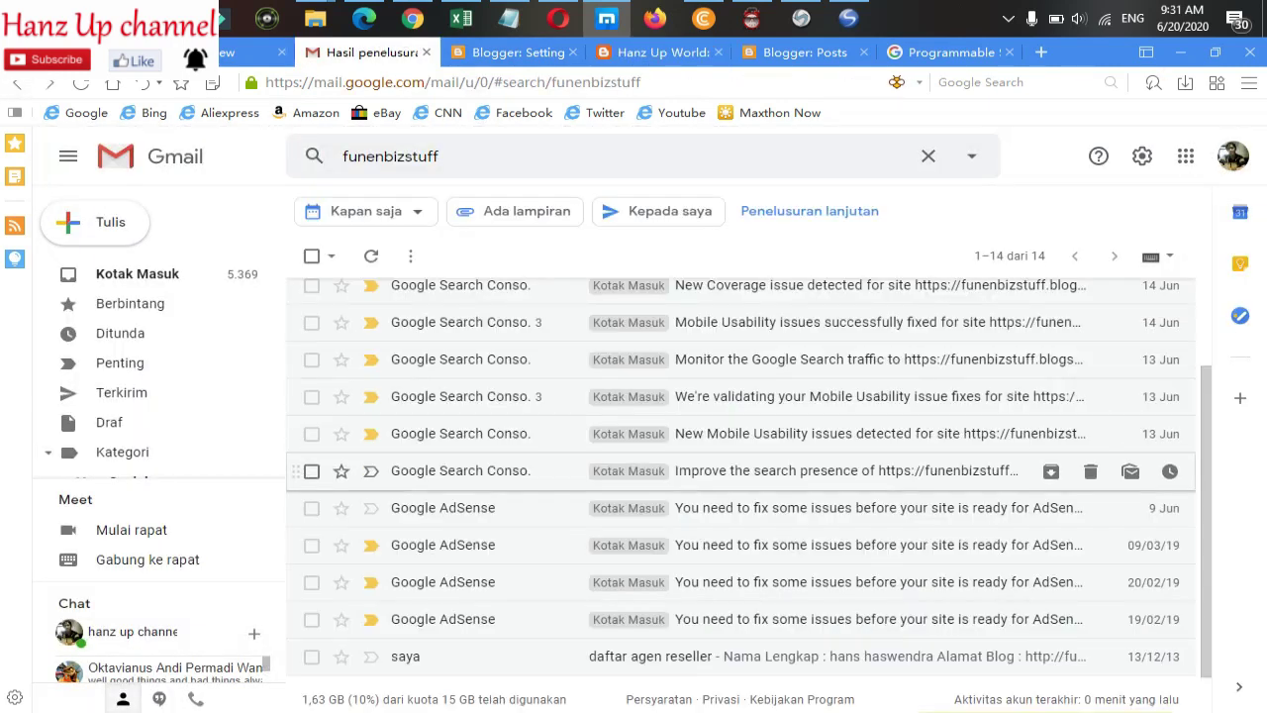
scroll(693, 535, down, 2)
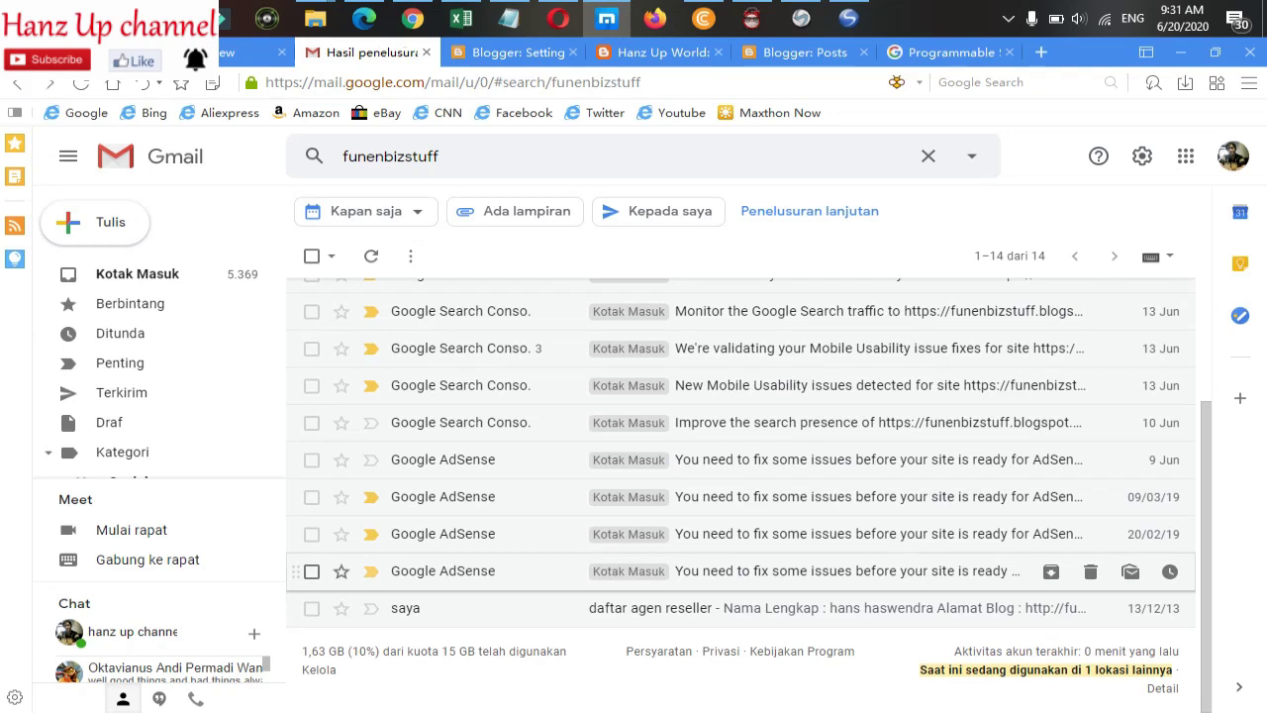
click(851, 534)
Step: Read the AdSense email's review outcome, its Sites and help article references and its program policy links
scroll(752, 471, down, 7)
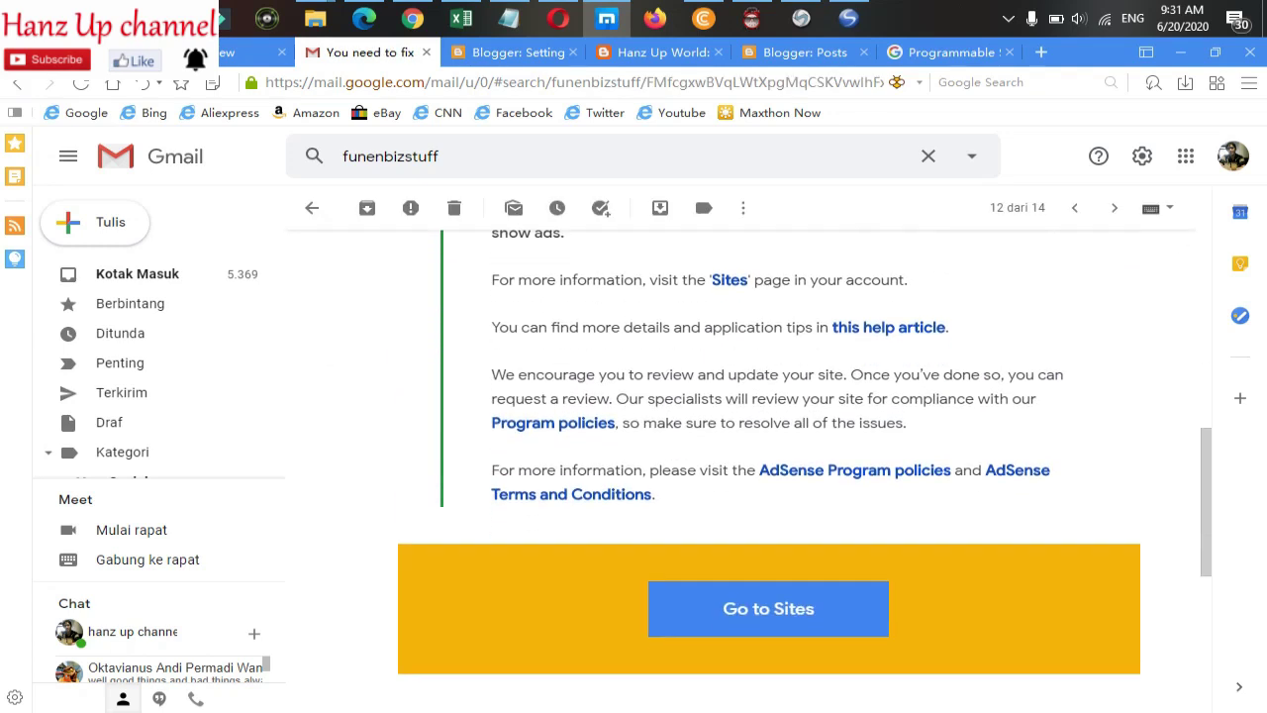
scroll(768, 472, up, 5)
scroll(768, 471, down, 1)
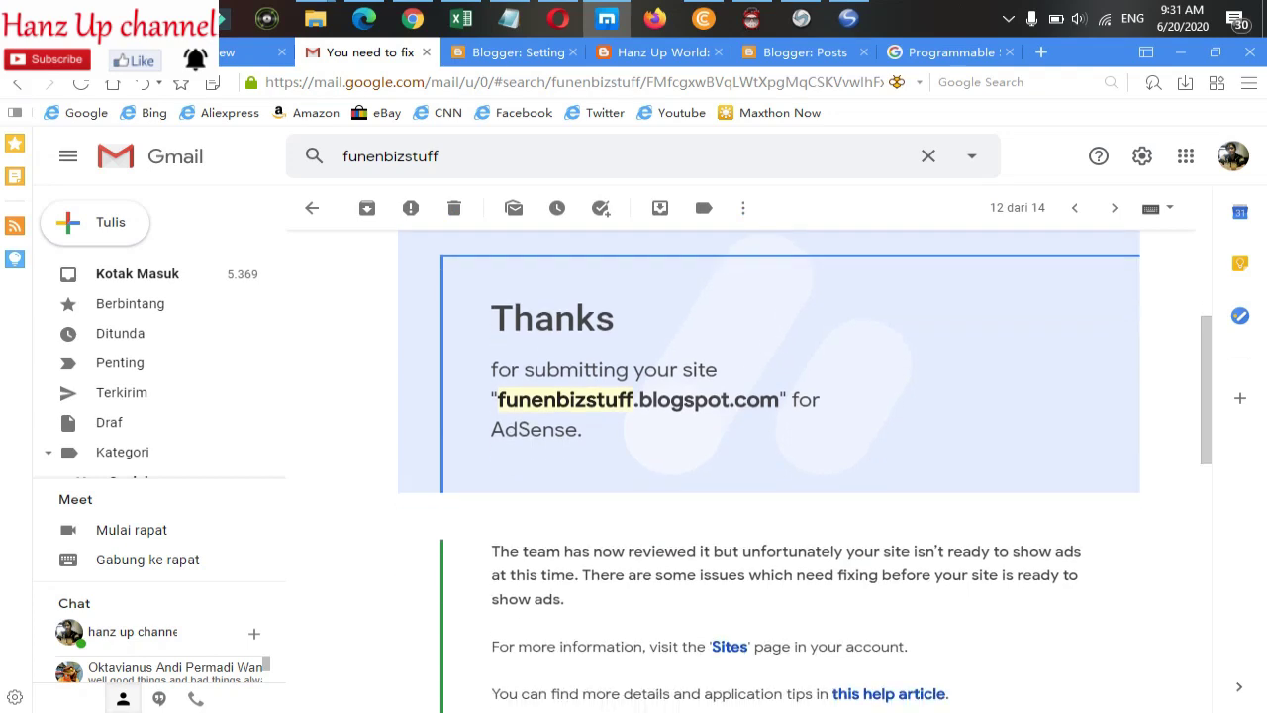
scroll(769, 472, down, 1)
scroll(769, 471, down, 8)
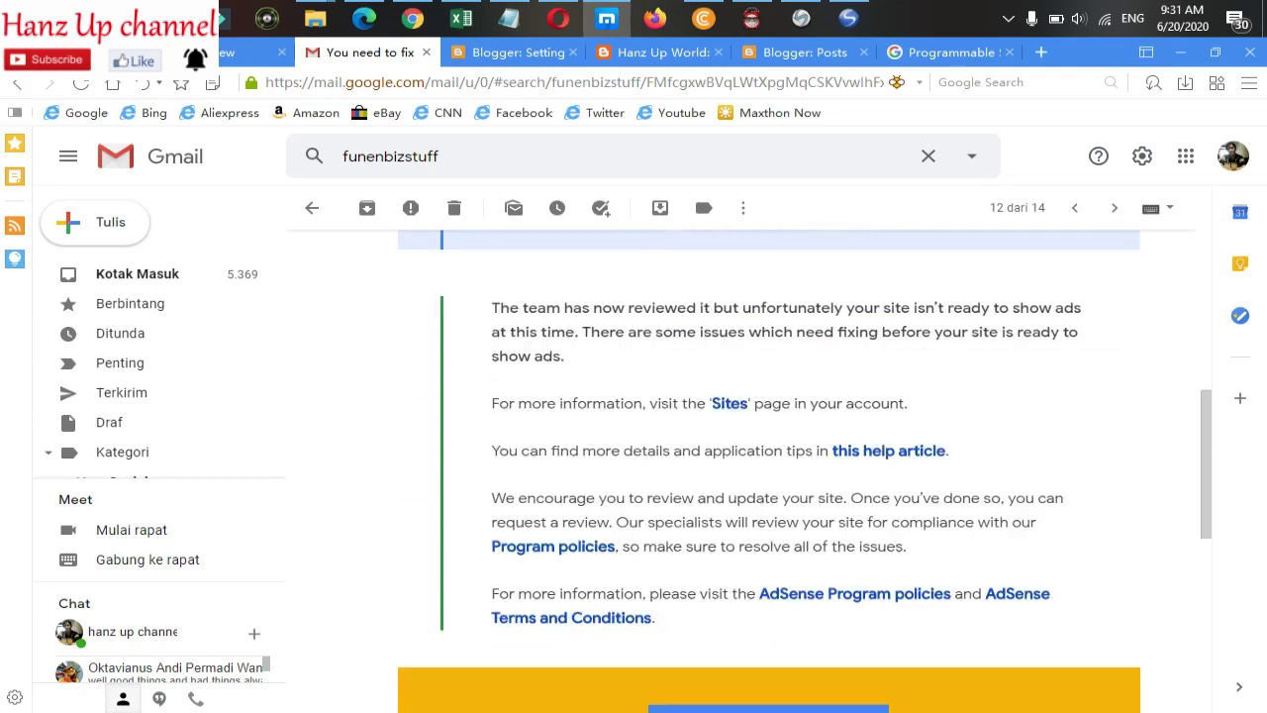
scroll(739, 546, down, 1)
scroll(738, 545, up, 3)
scroll(738, 545, up, 3)
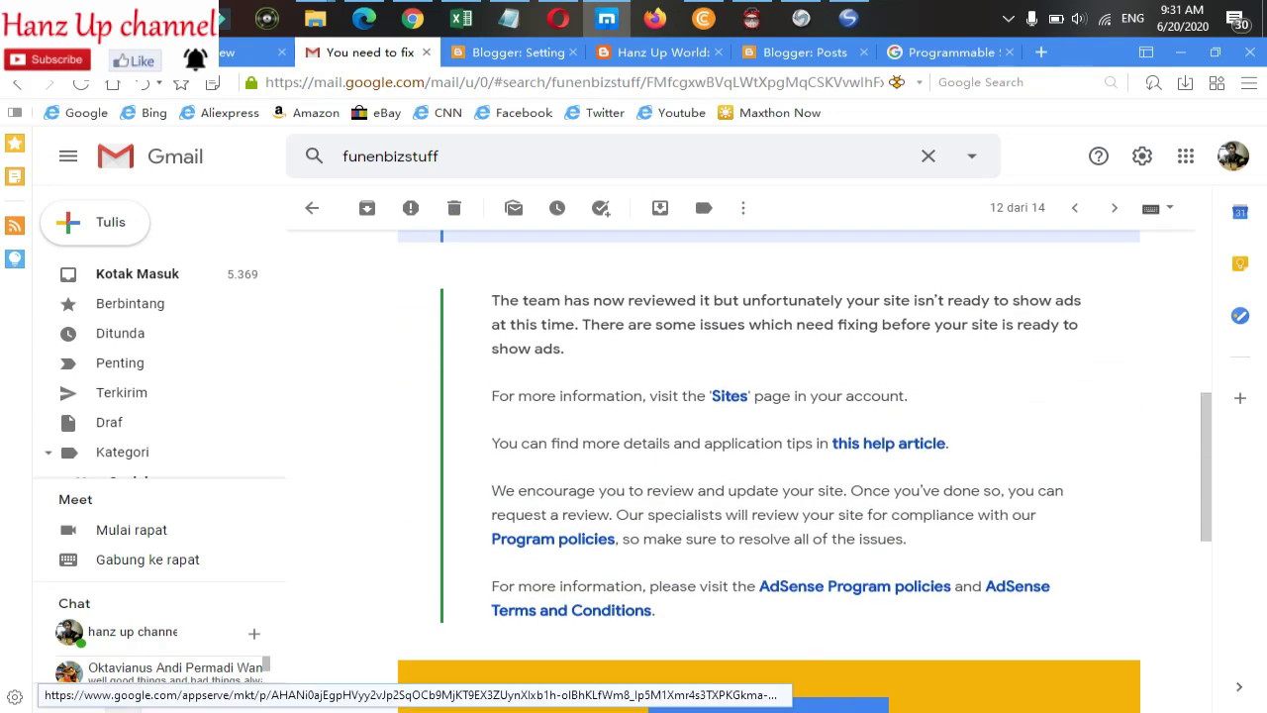
scroll(738, 545, up, 3)
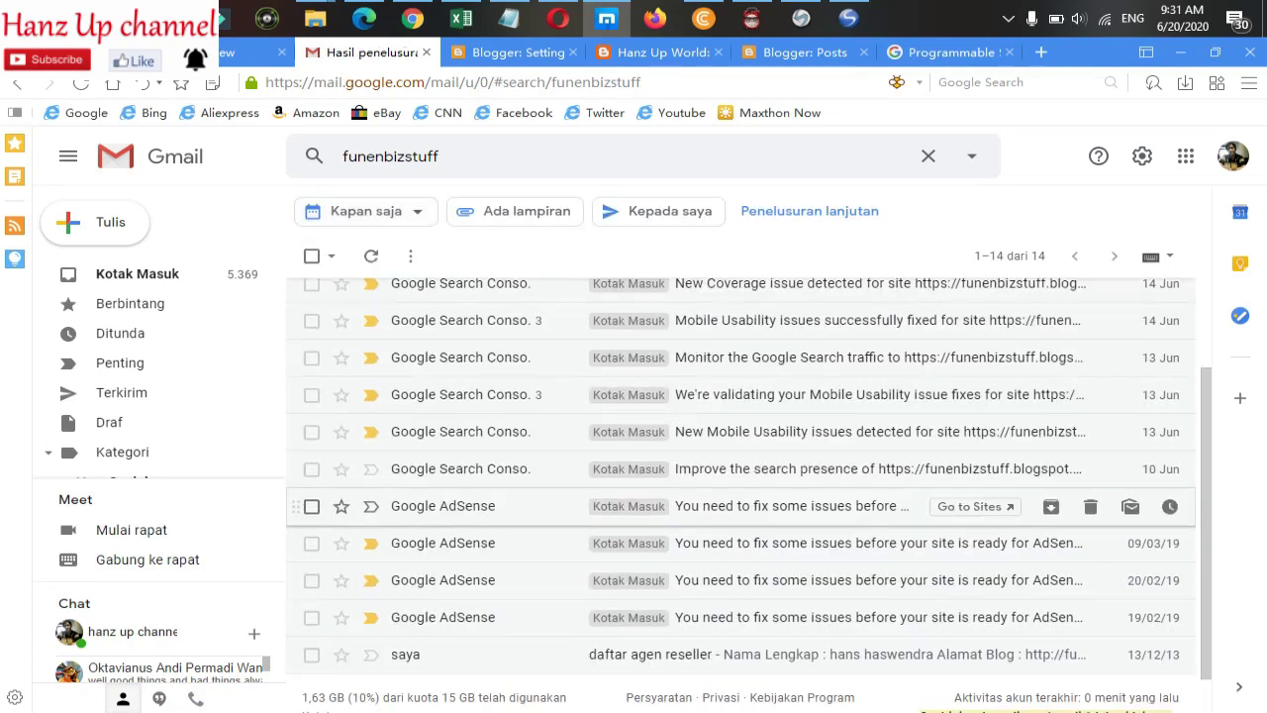
Step: Open the 10 June Search Console email about improving the blog's search presence and highlight the word "Webmaster" in its addressee line
scroll(742, 574, down, 1)
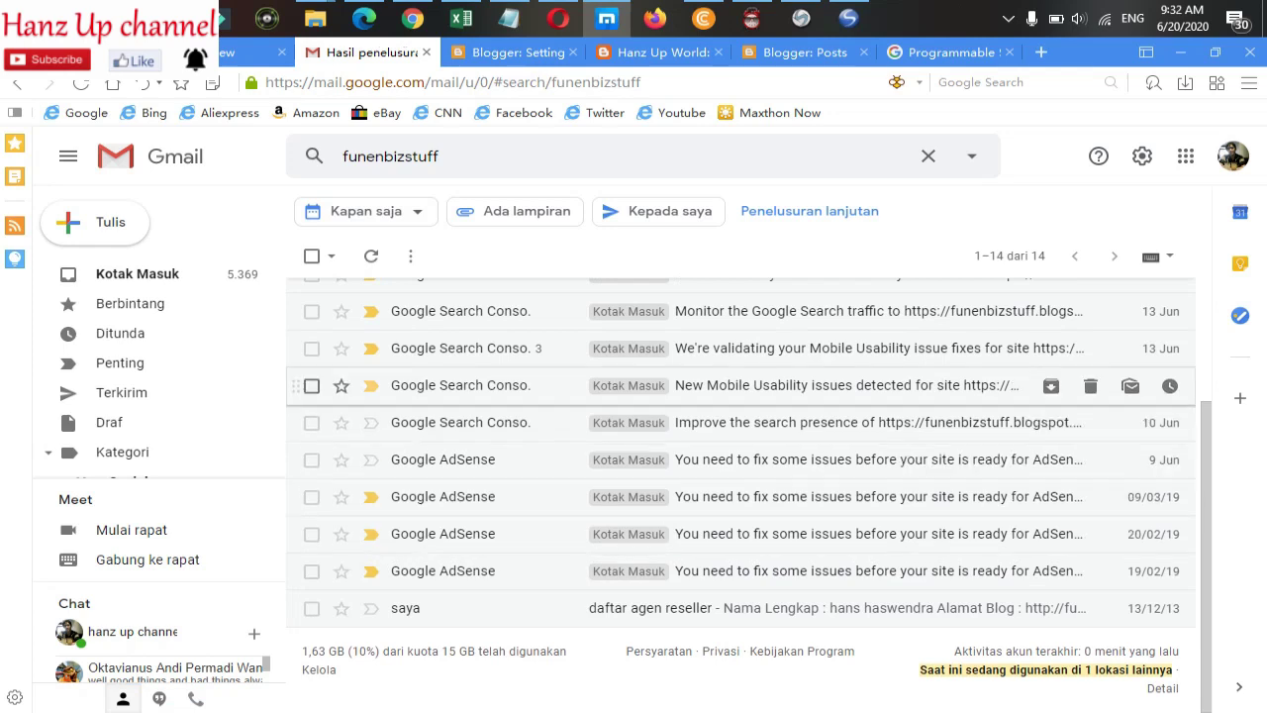
click(792, 423)
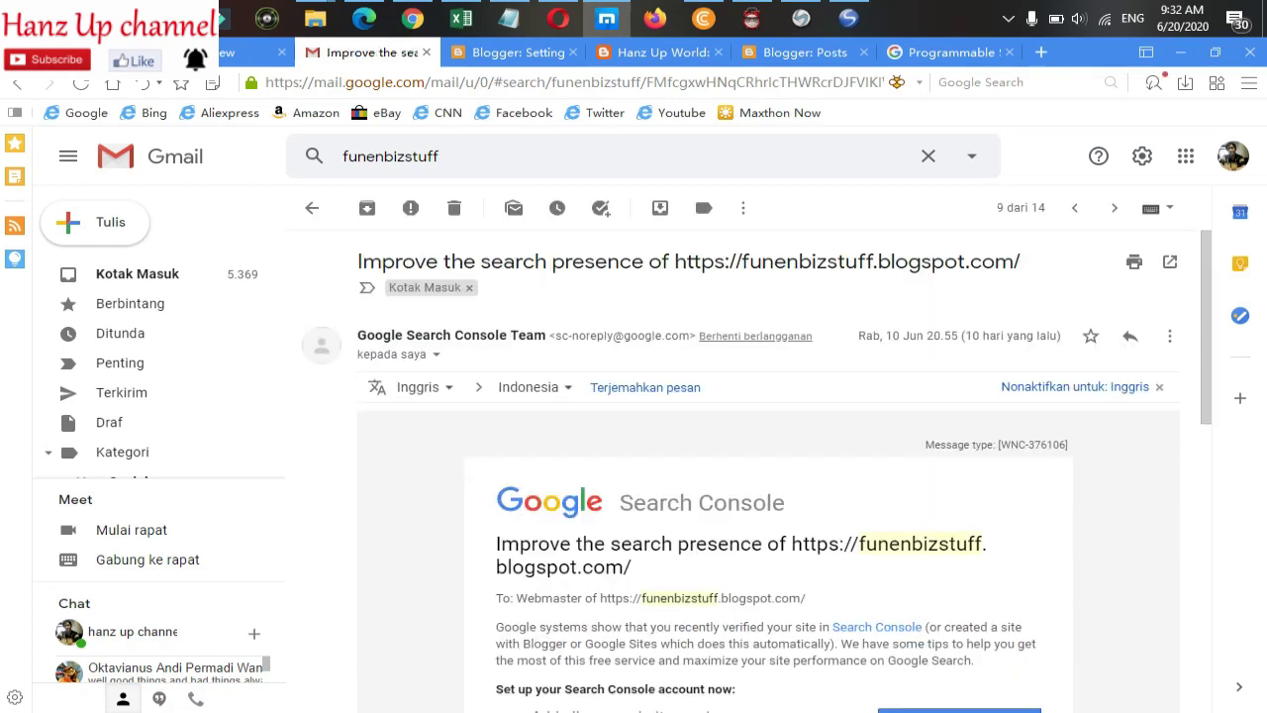
scroll(757, 471, down, 1)
scroll(756, 472, down, 1)
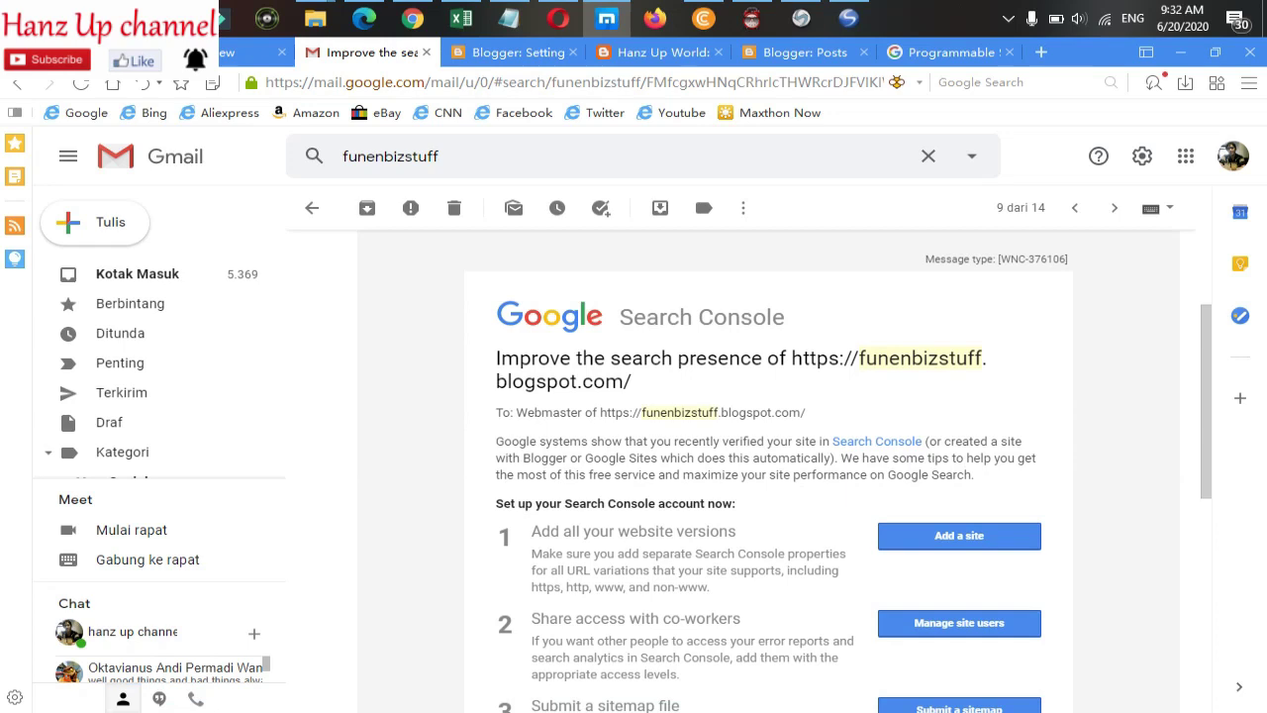
drag(517, 412, 582, 412)
click(579, 411)
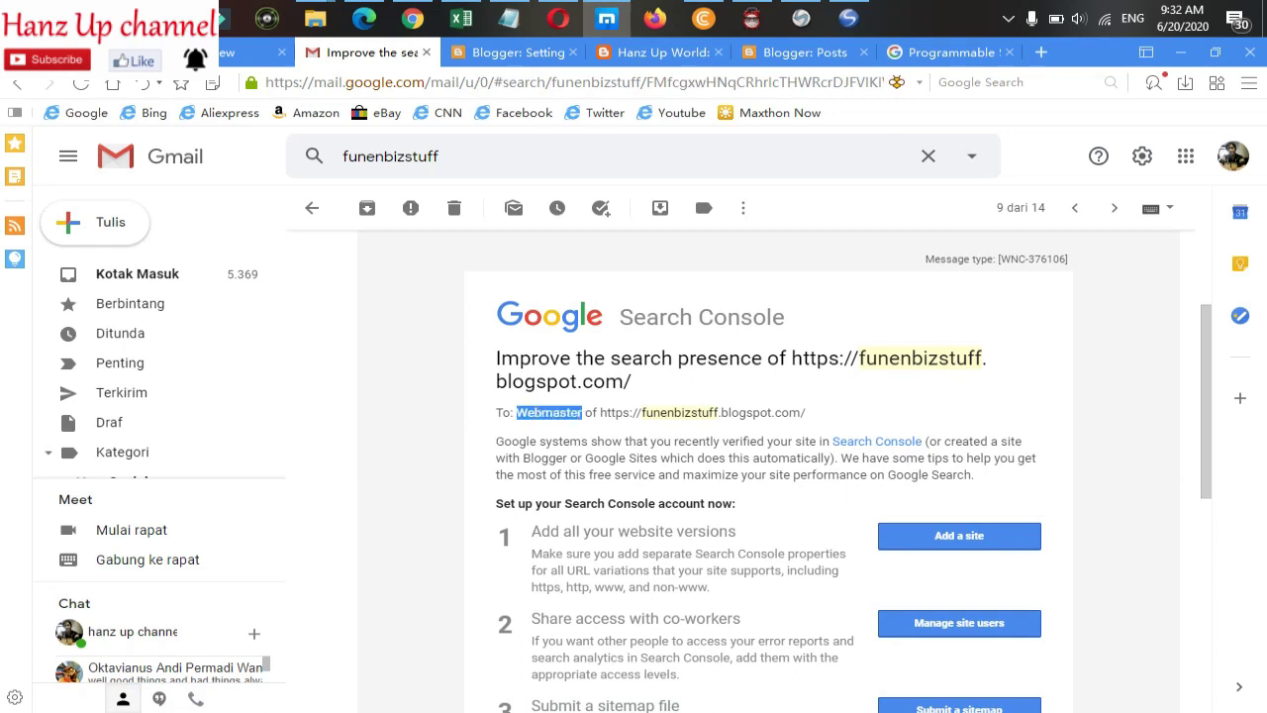
Step: Examine the email's Search Console setup list, highlighting "Submit a sitemap file" and "Learn how to work with Search Console"
scroll(769, 472, down, 1)
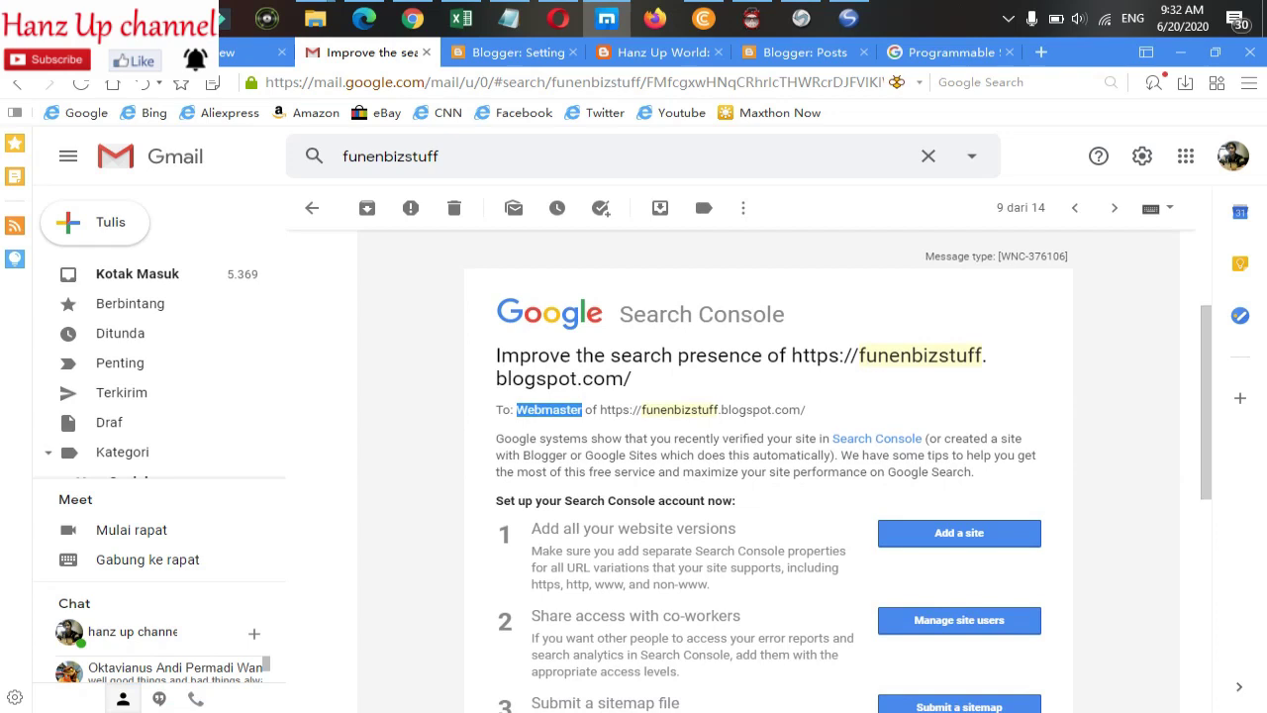
scroll(768, 472, down, 2)
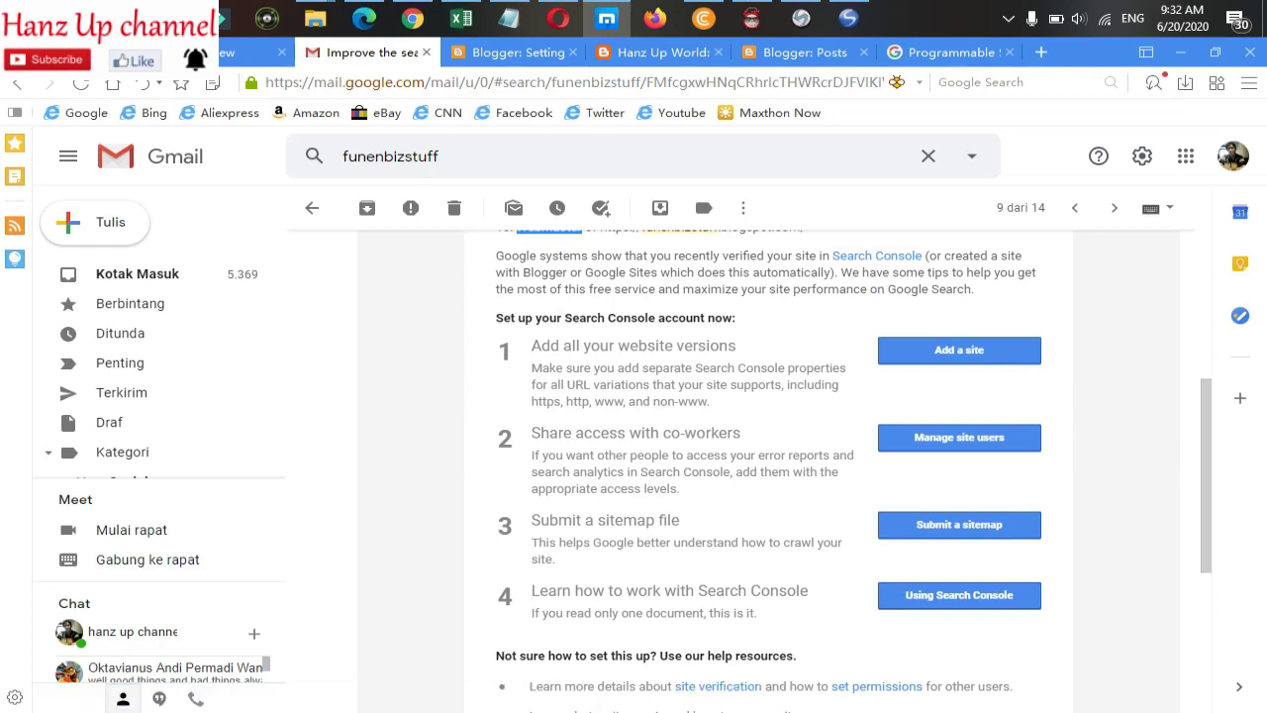
click(832, 415)
drag(532, 520, 677, 520)
click(677, 521)
drag(562, 591, 800, 591)
click(800, 591)
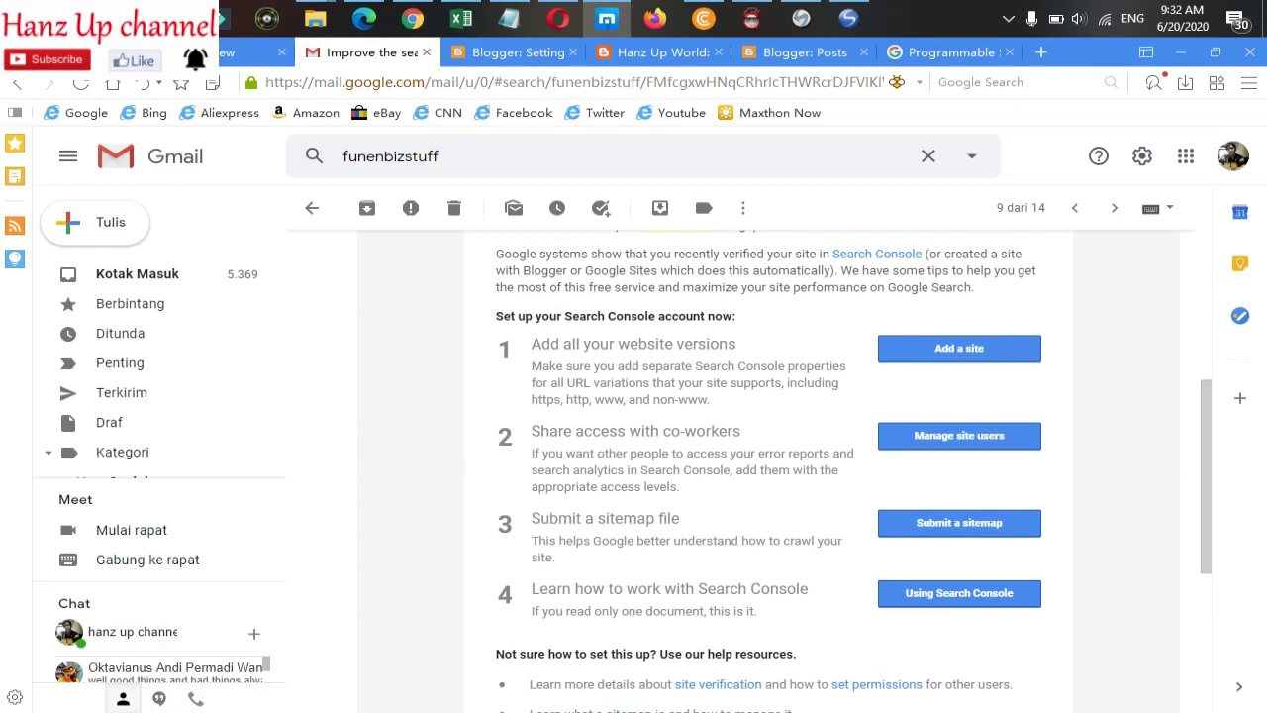
Step: Look through the email's help resources and footer, and review its four setup recommendations again
scroll(768, 465, down, 2)
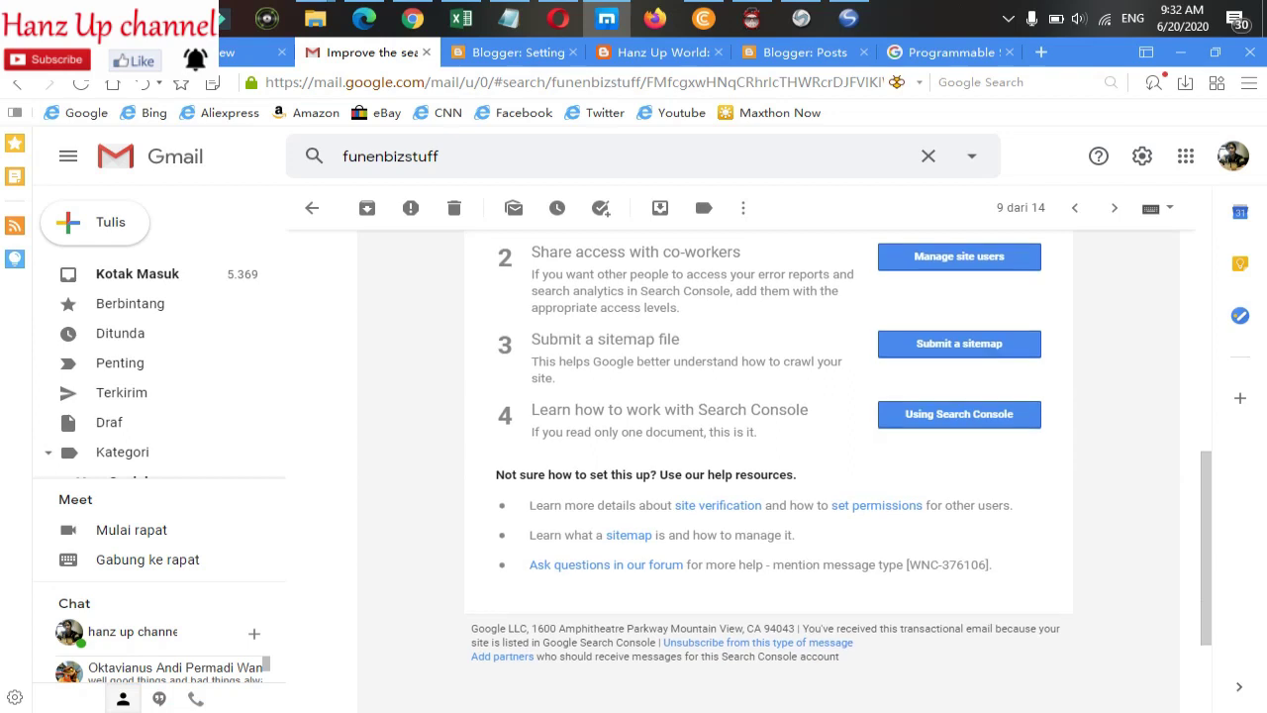
scroll(768, 446, up, 2)
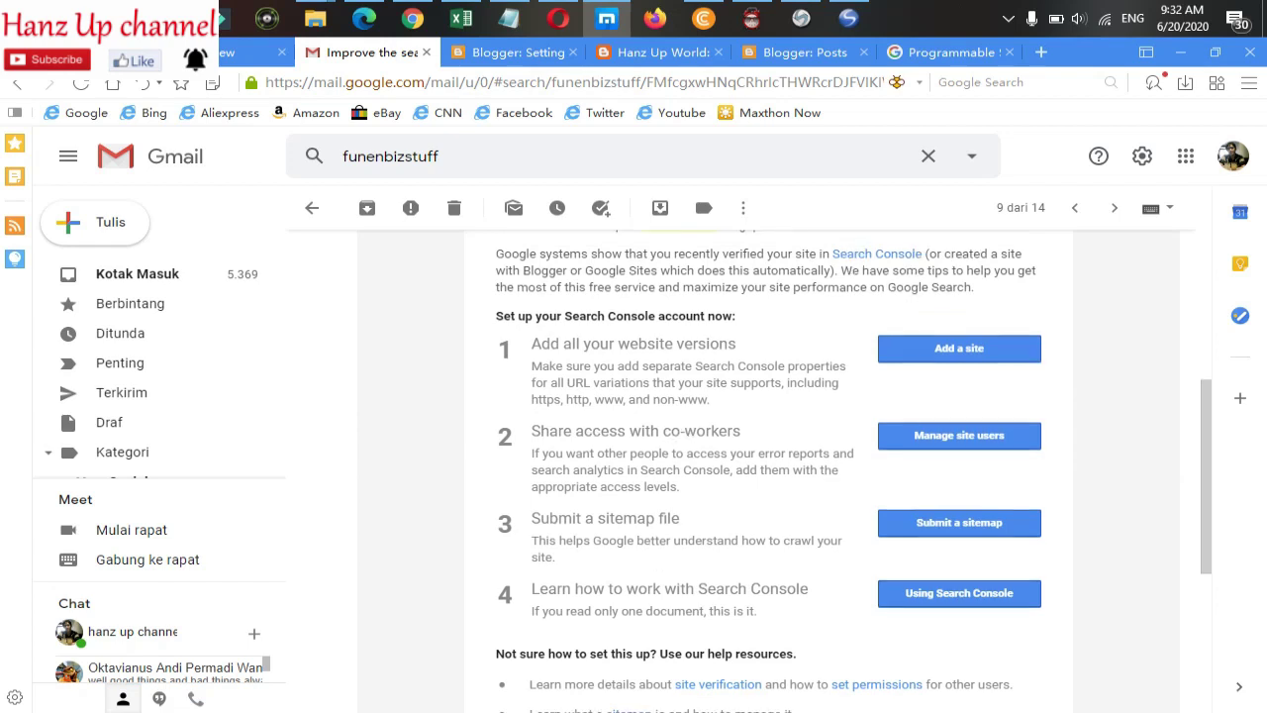
scroll(768, 445, down, 1)
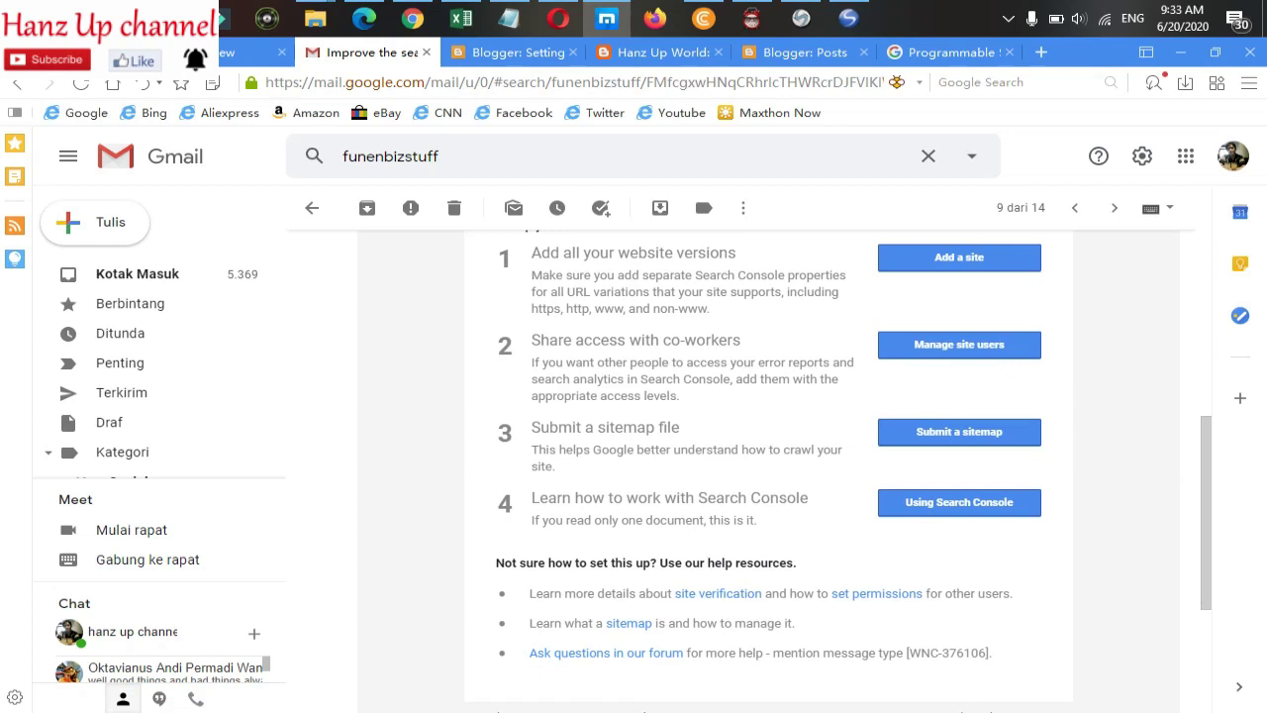
scroll(768, 465, down, 2)
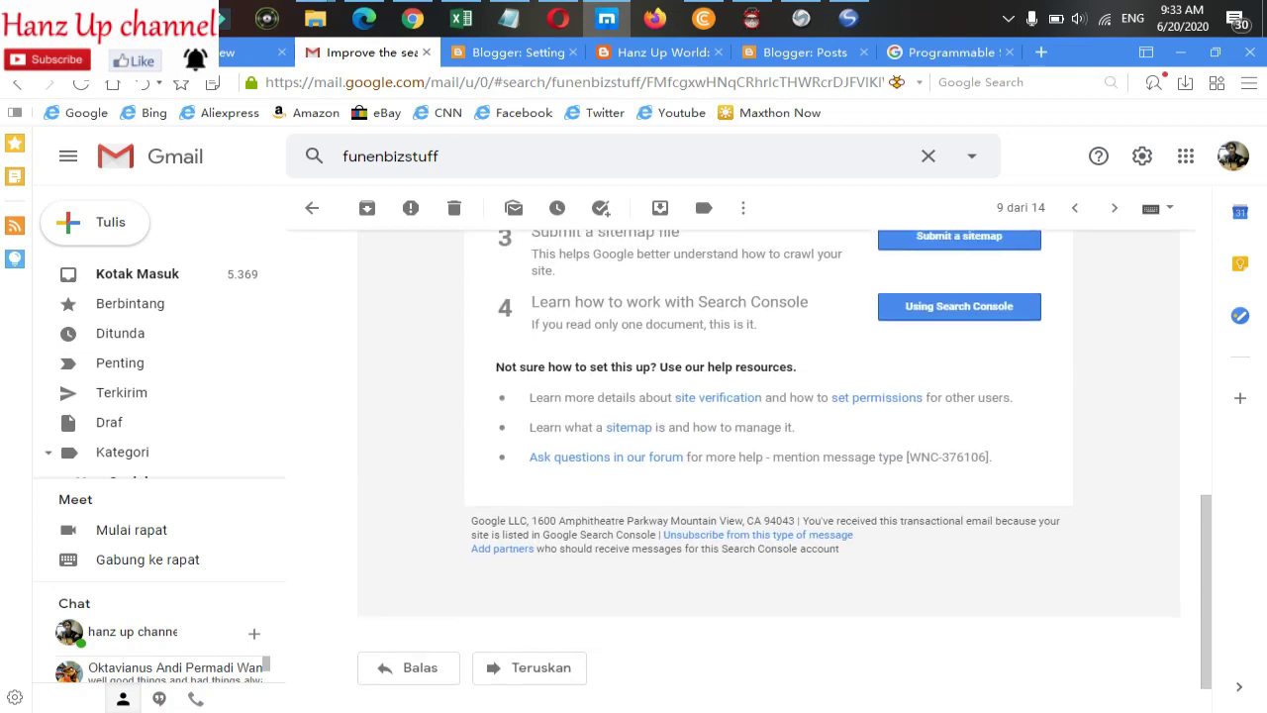
scroll(768, 465, up, 5)
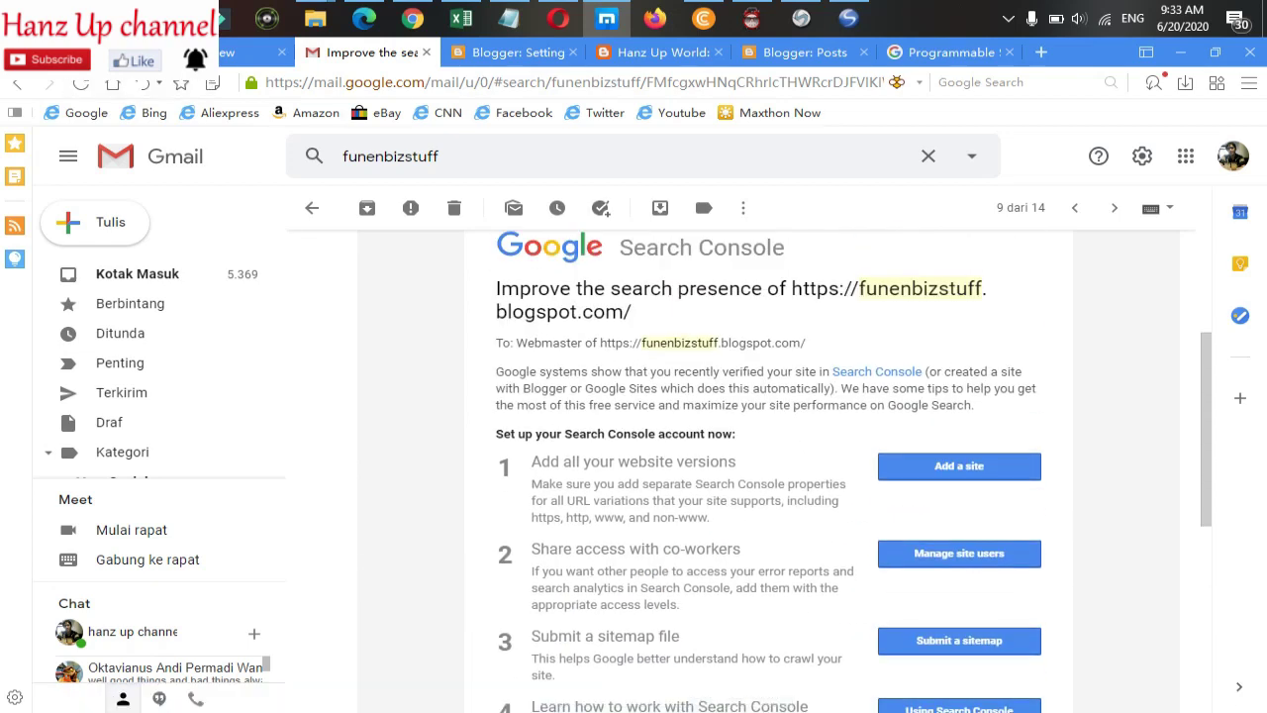
Step: Go by way of the Search Console overview to the AdSense Sites page and check its current and previous notifications
click(246, 52)
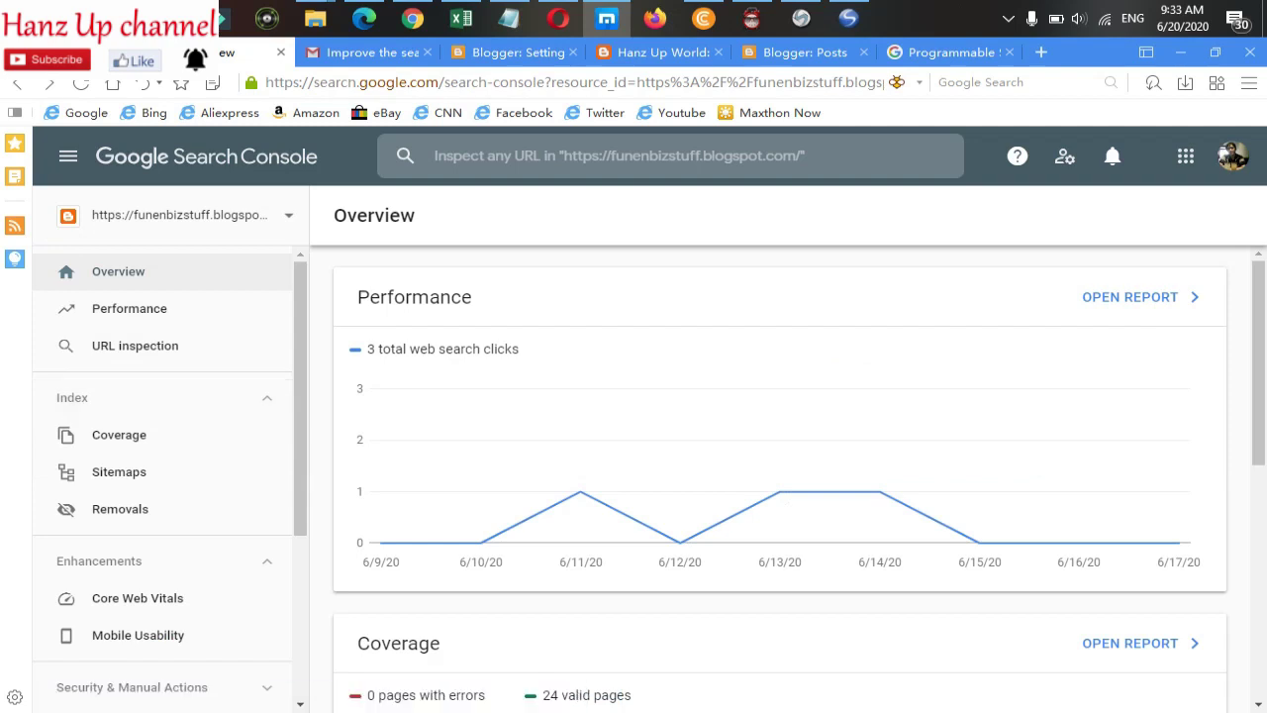
click(83, 52)
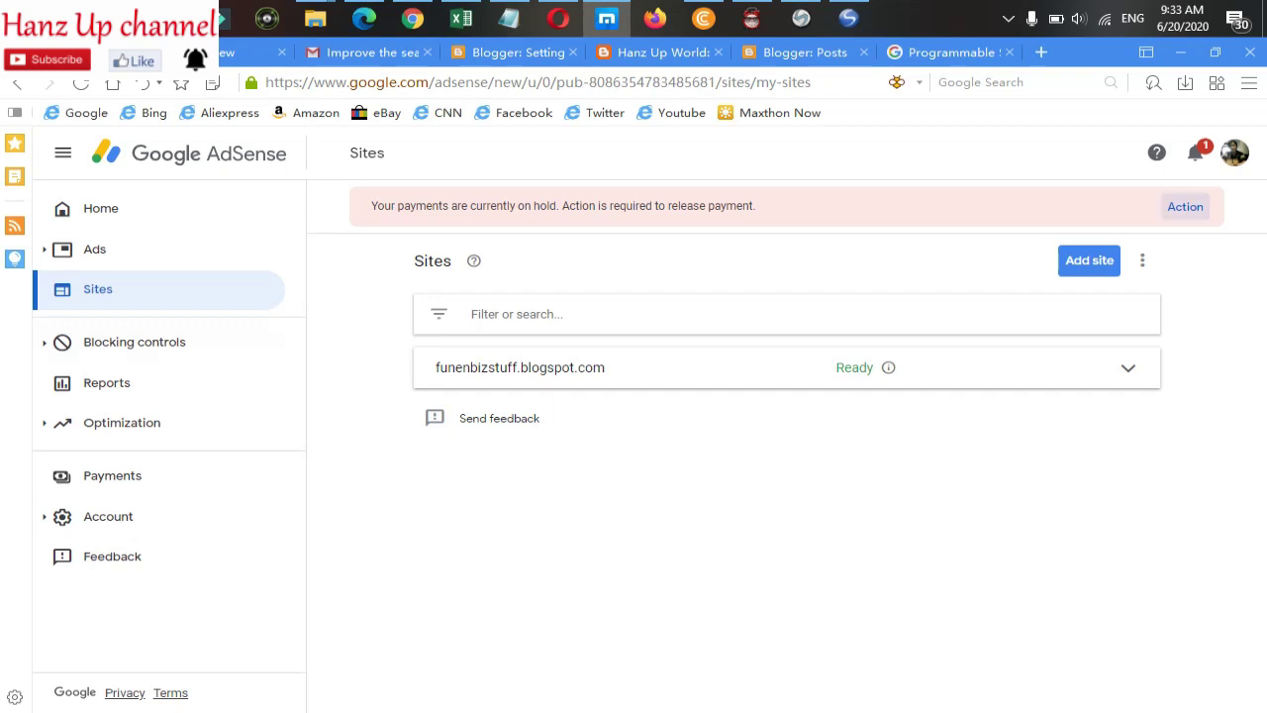
click(1196, 153)
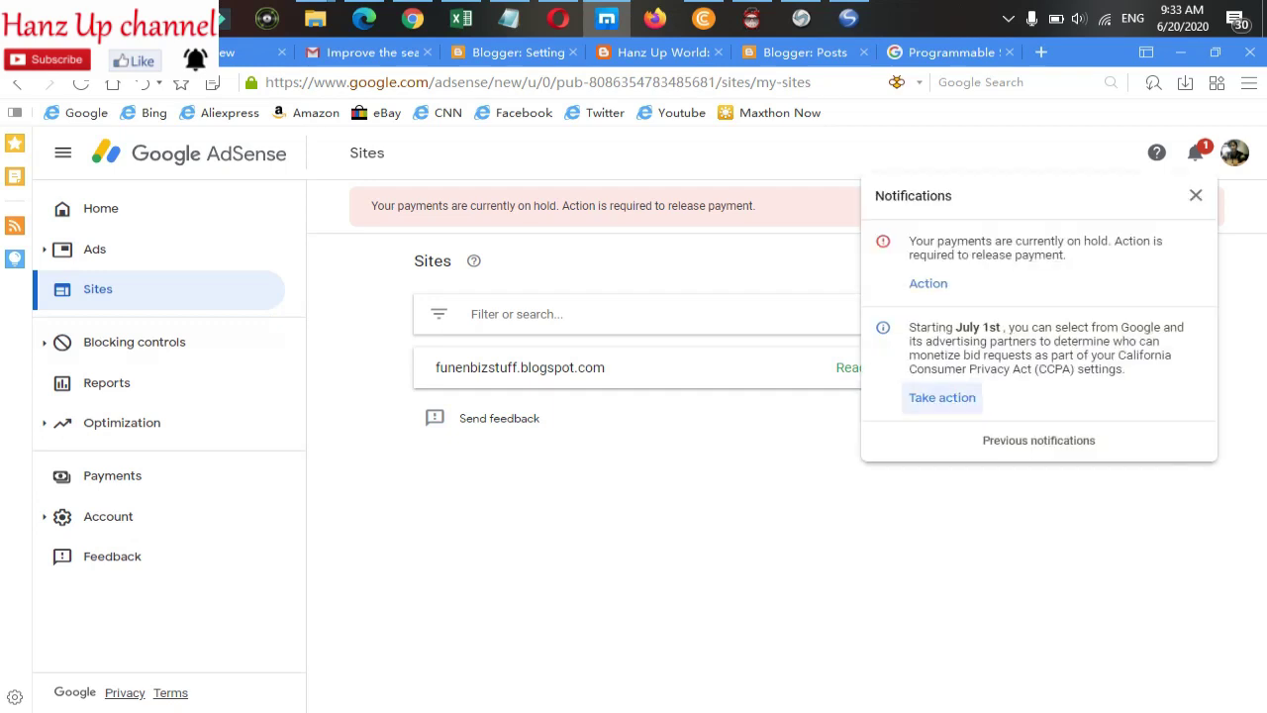
click(1038, 441)
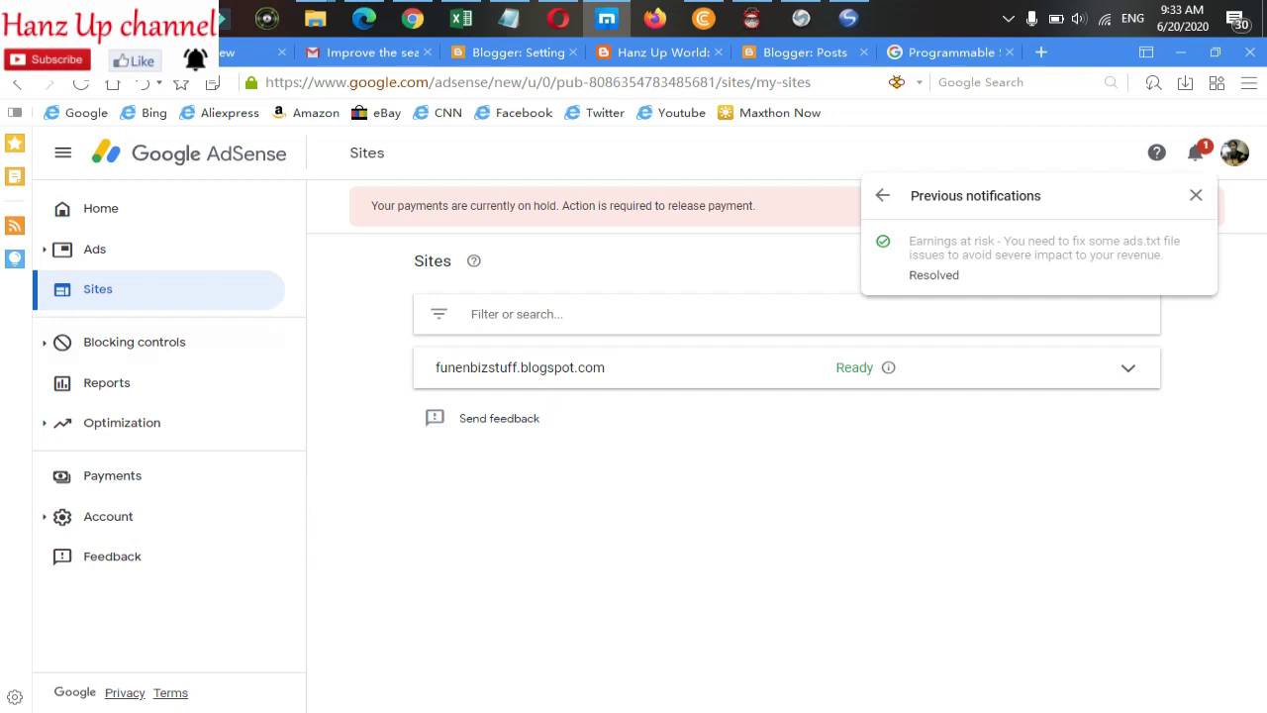
click(882, 195)
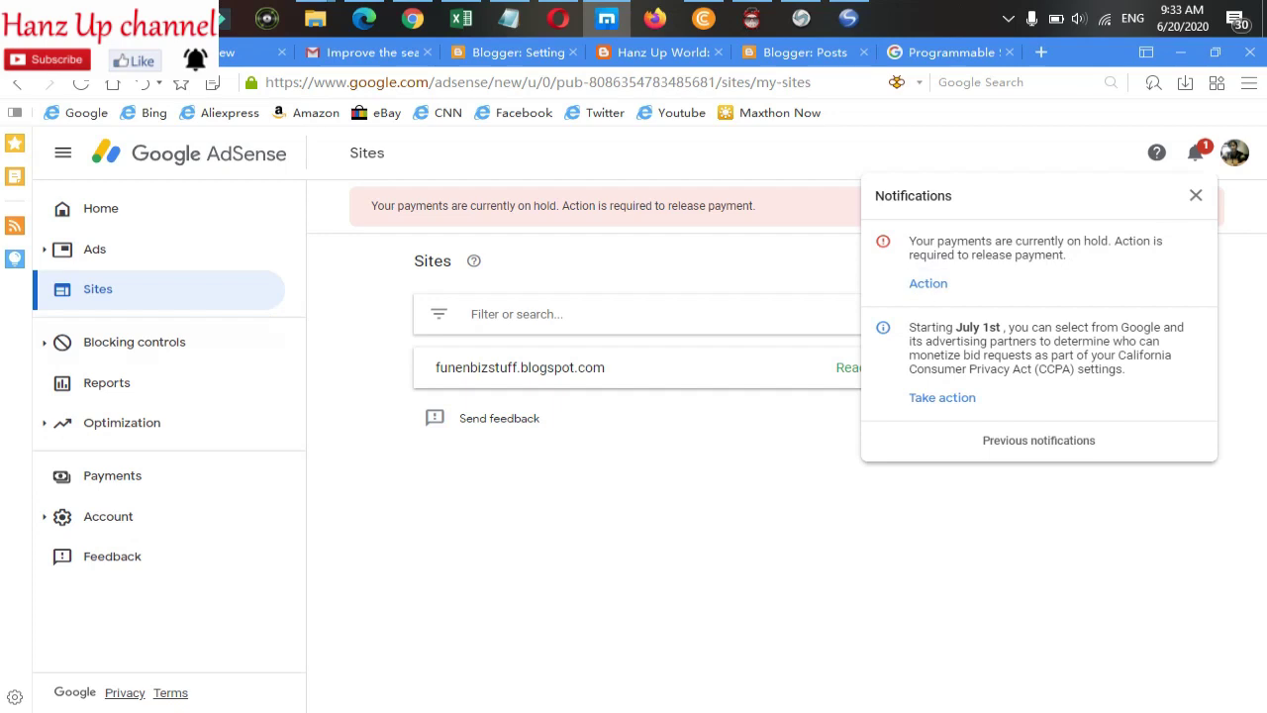
click(1196, 195)
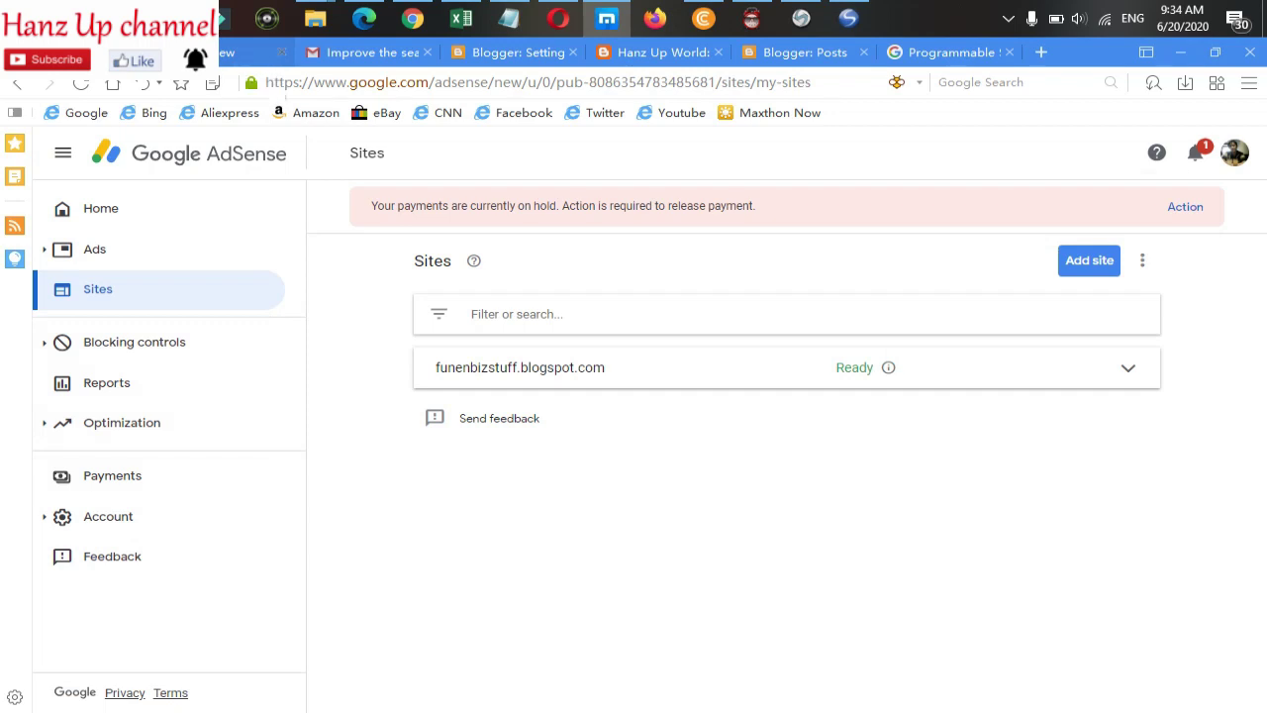
Step: Switch to Search Console and look through the blog's messages about coverage and mobile usability
click(249, 54)
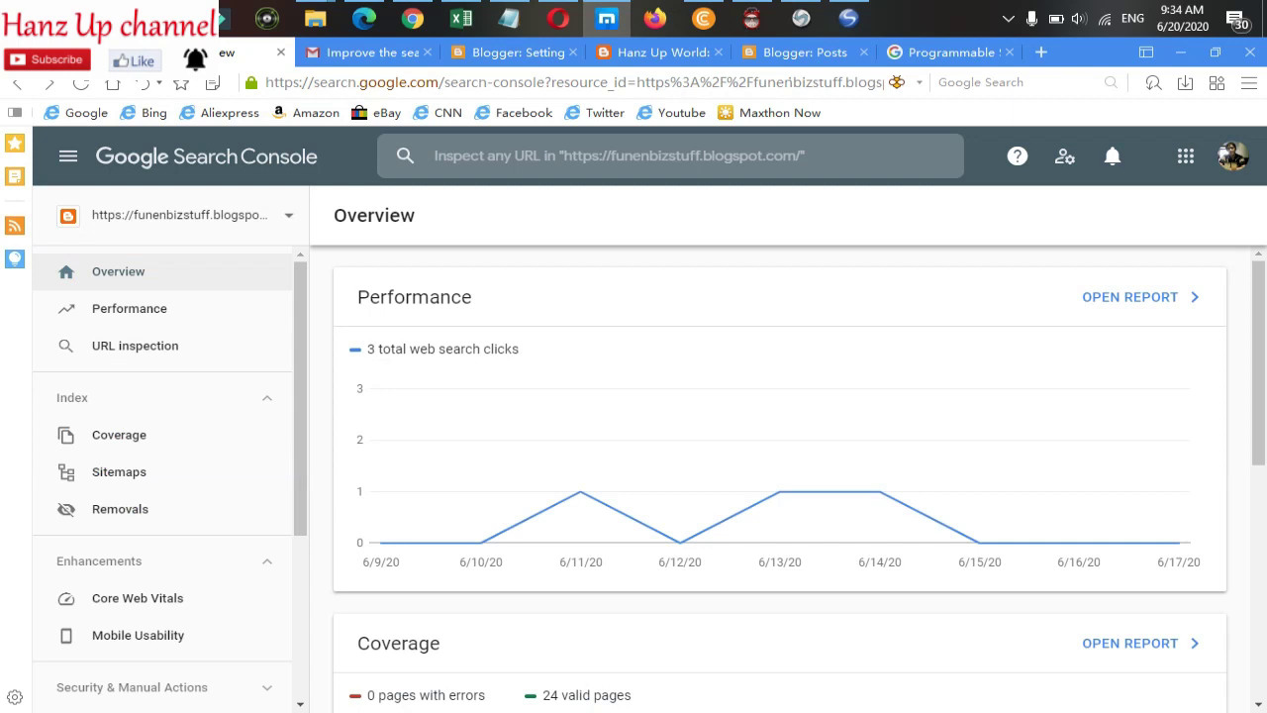
click(1112, 156)
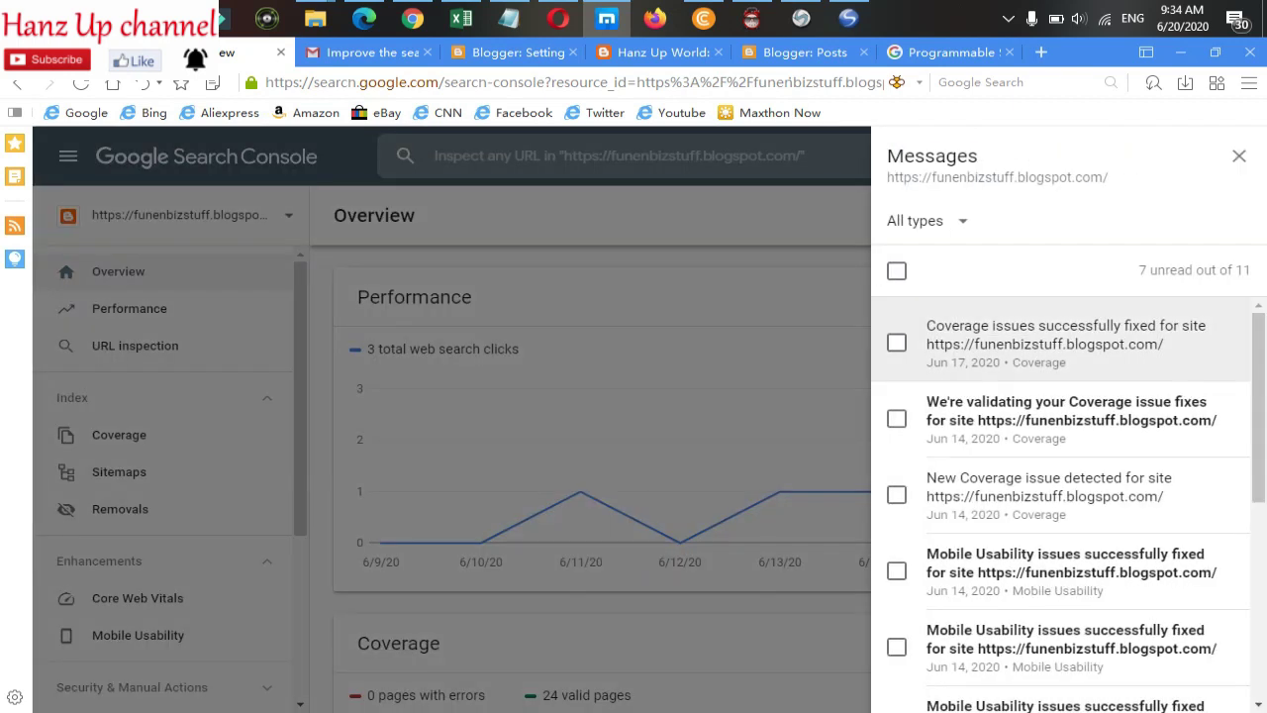
scroll(1040, 446, down, 3)
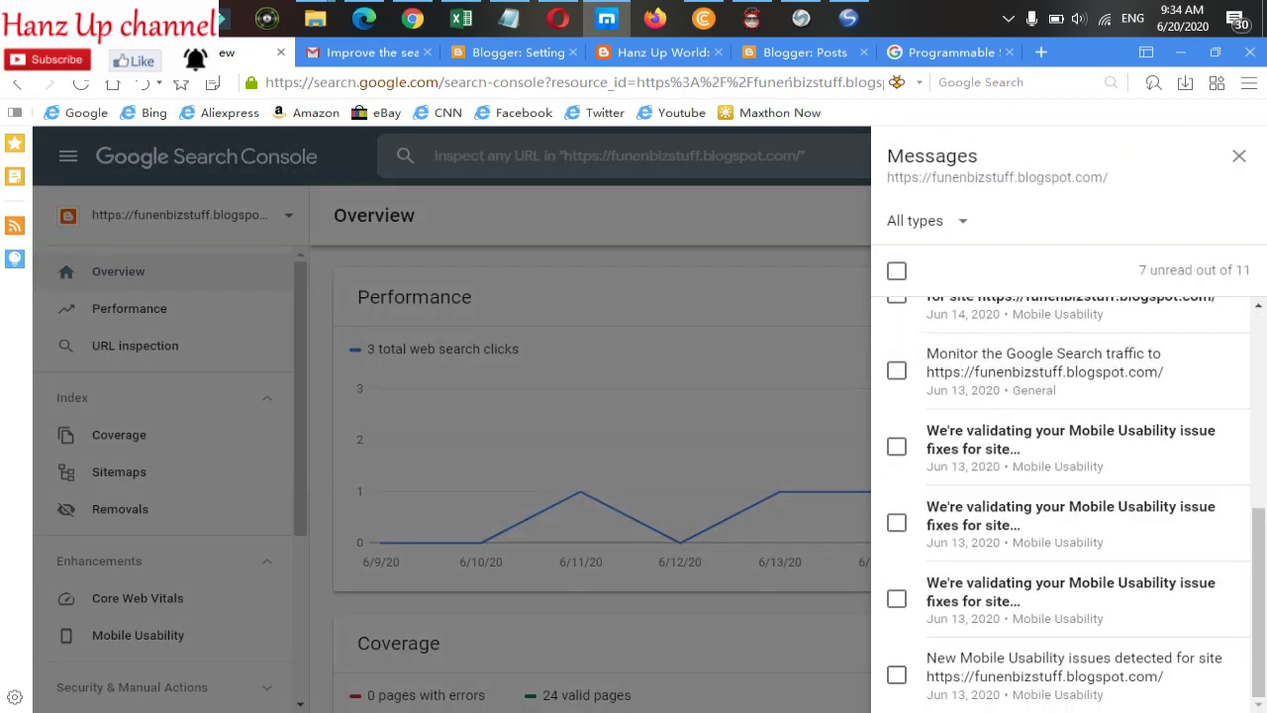
click(896, 270)
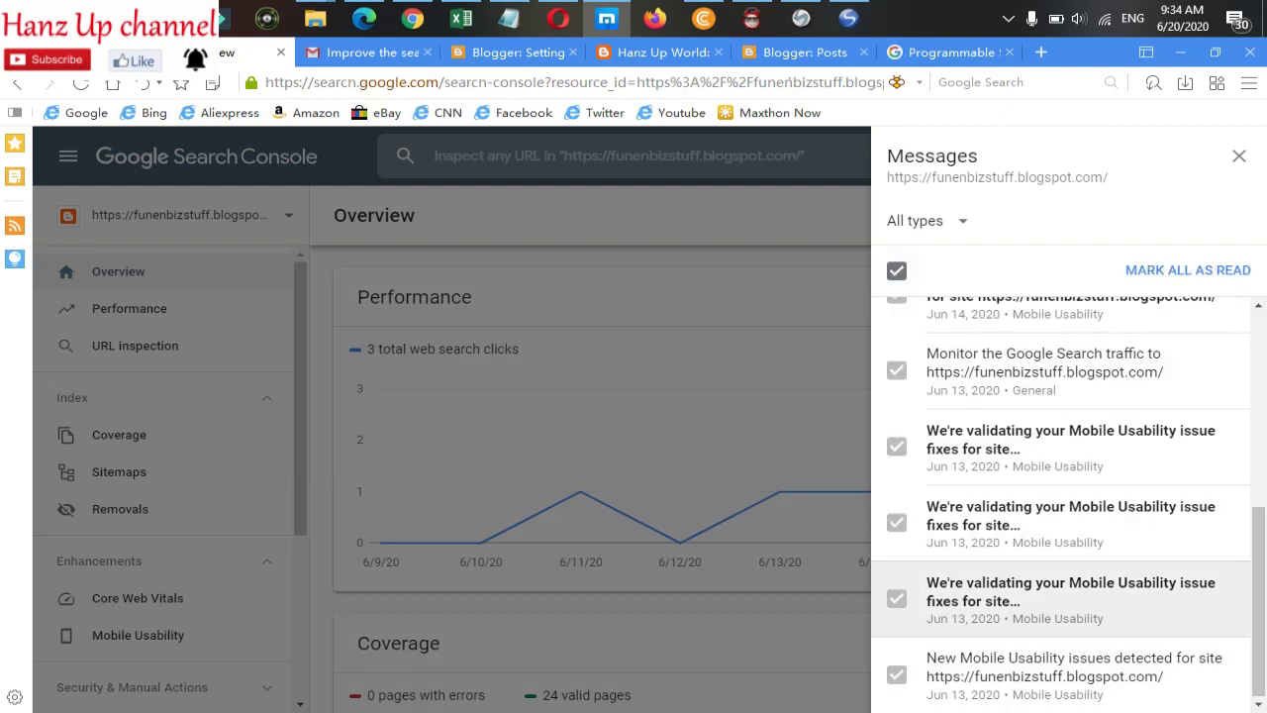
click(896, 270)
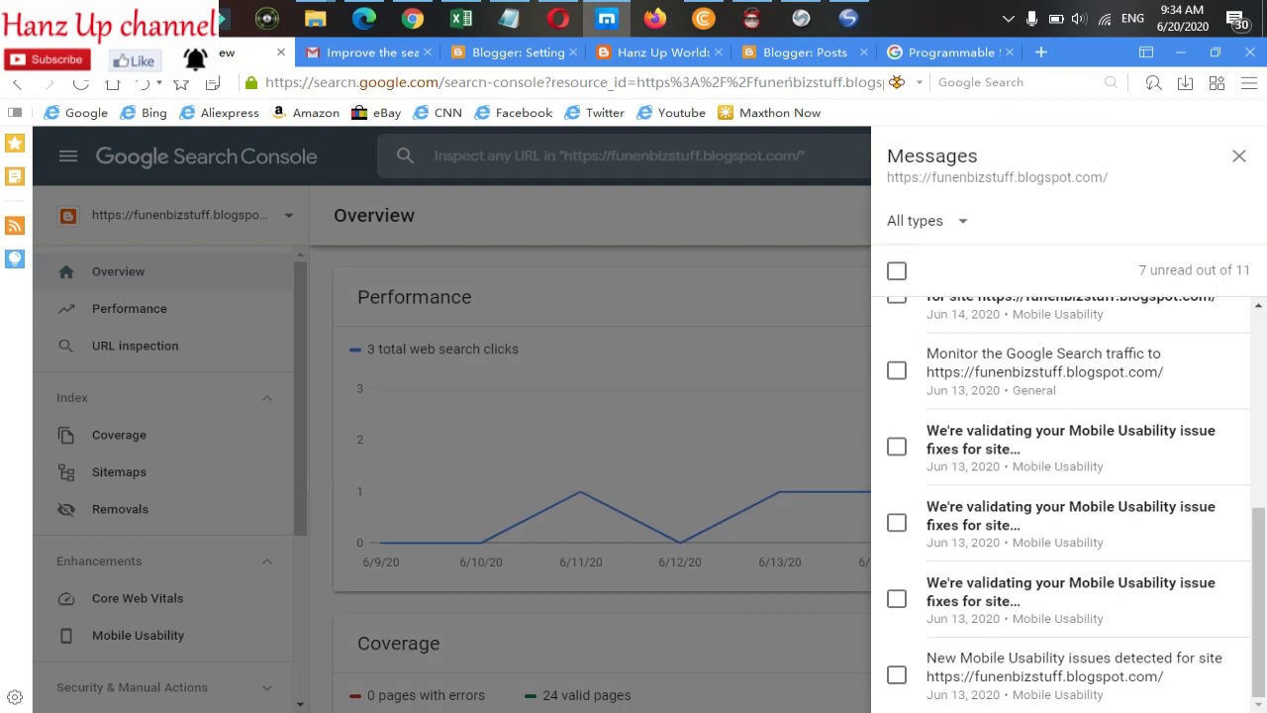
click(1239, 155)
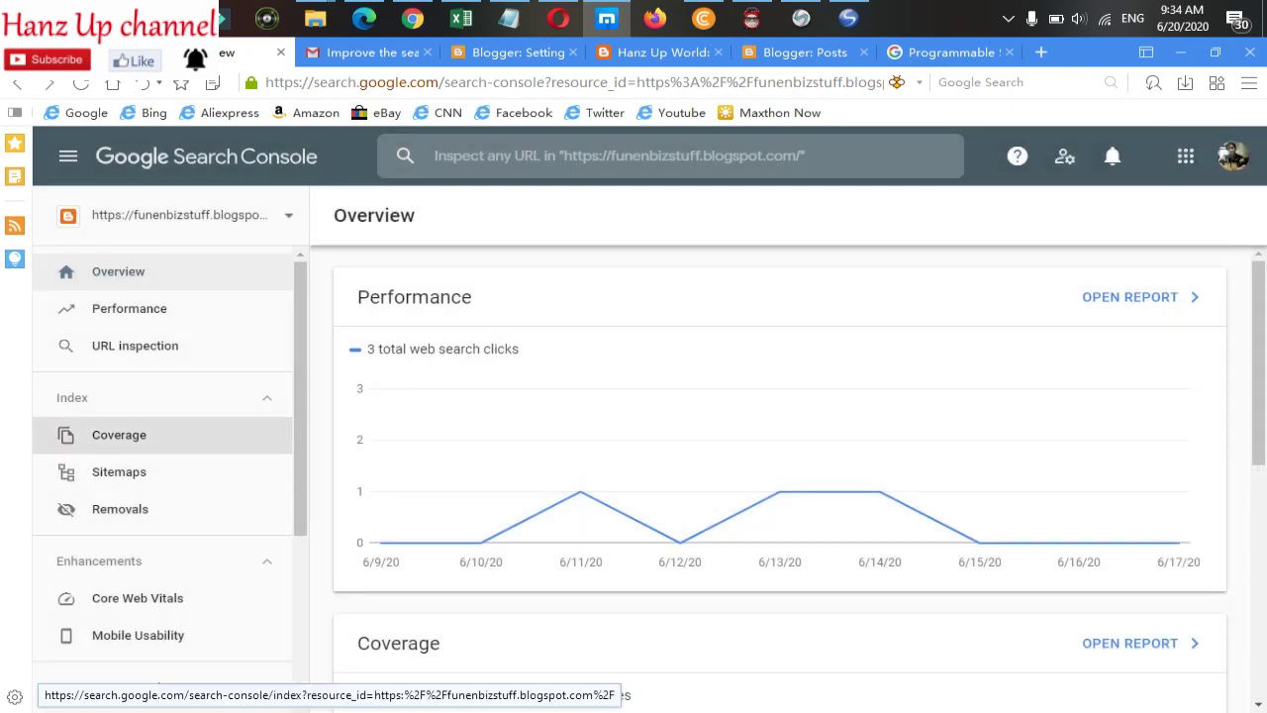
Step: Open the blog's Coverage report, include pages that are valid with warnings and examine the issue details
click(119, 434)
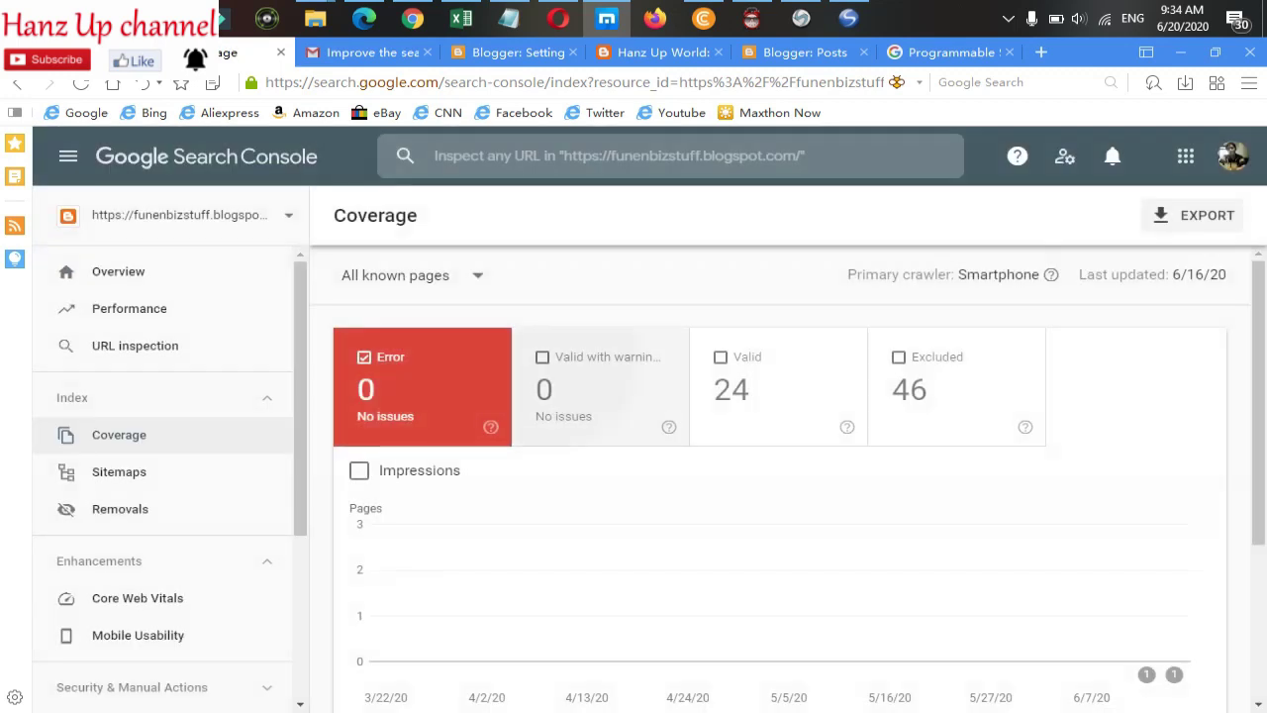
click(600, 387)
scroll(600, 386, down, 3)
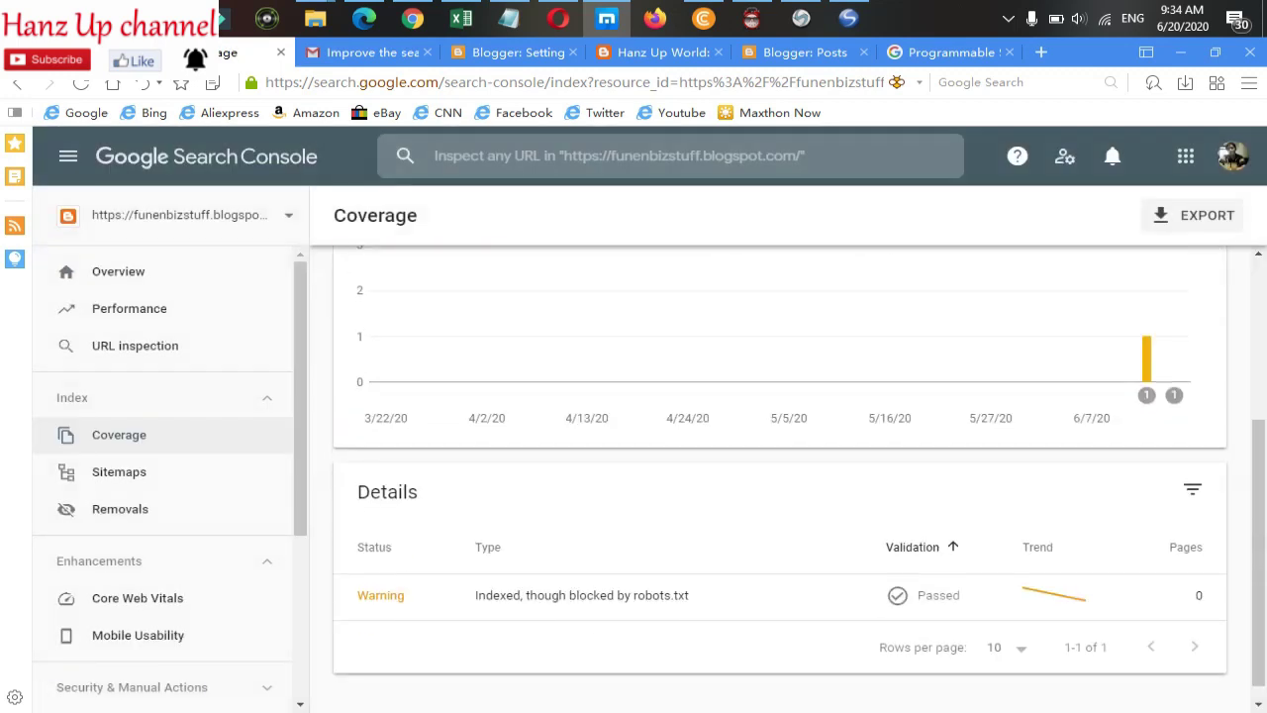
scroll(584, 594, down, 1)
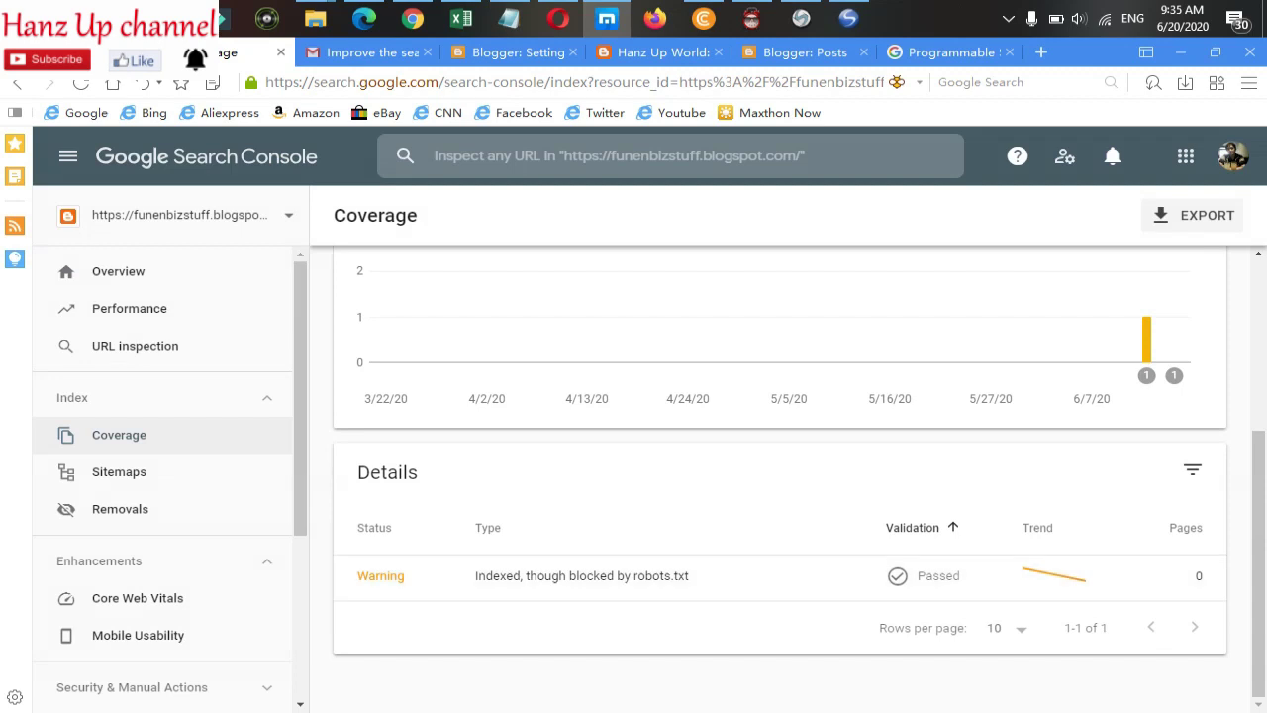
Step: Check the blog's custom robots.txt and robots header tag settings in Blogger, and return to the Search Console Coverage report
click(512, 53)
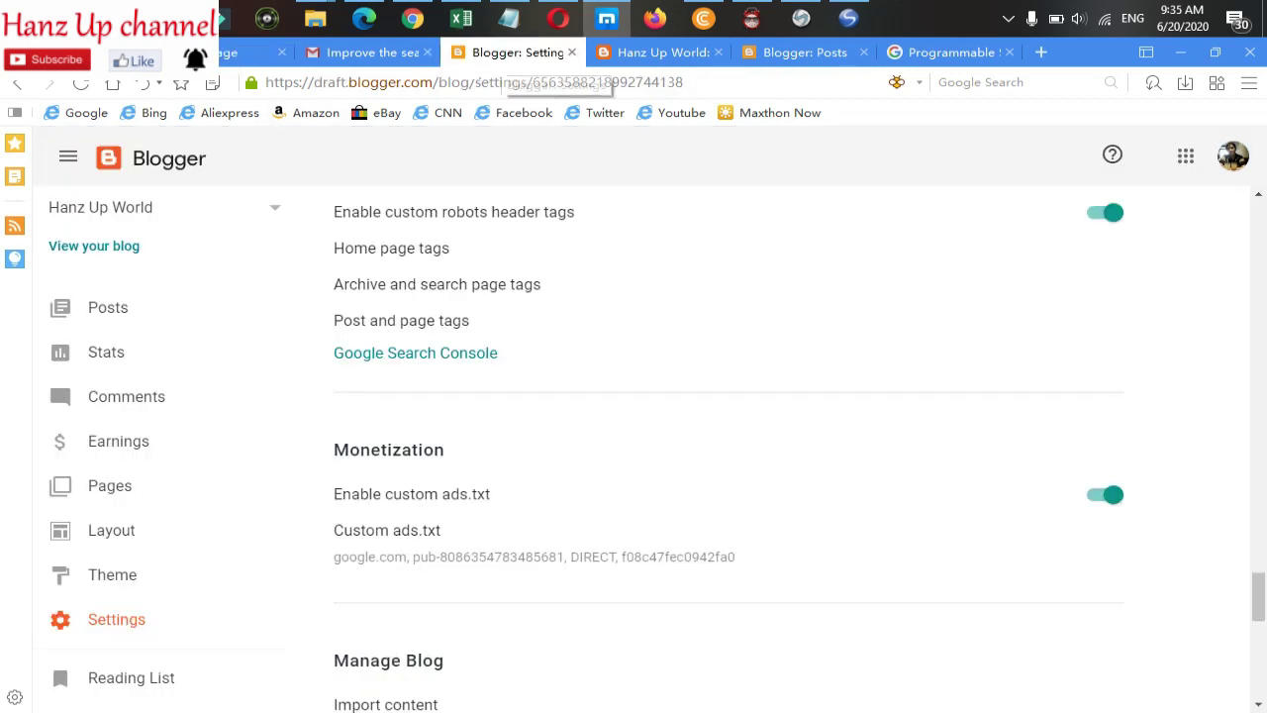
scroll(727, 446, up, 3)
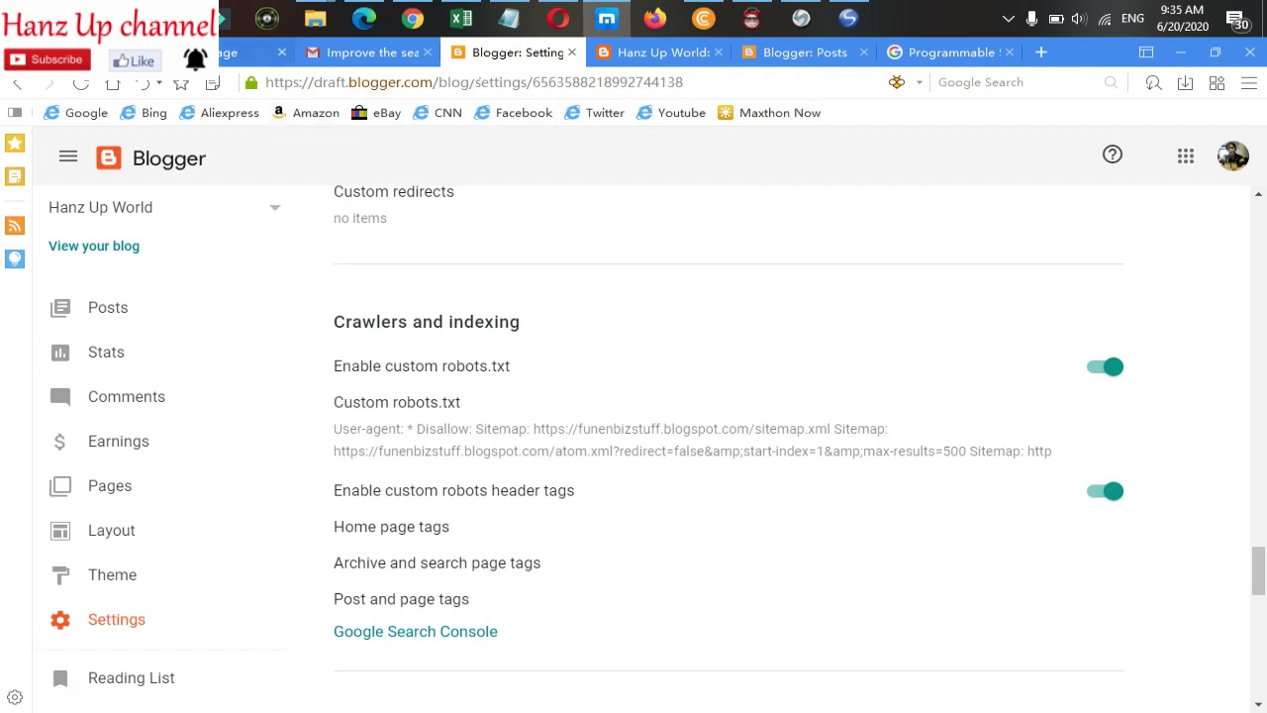
click(252, 53)
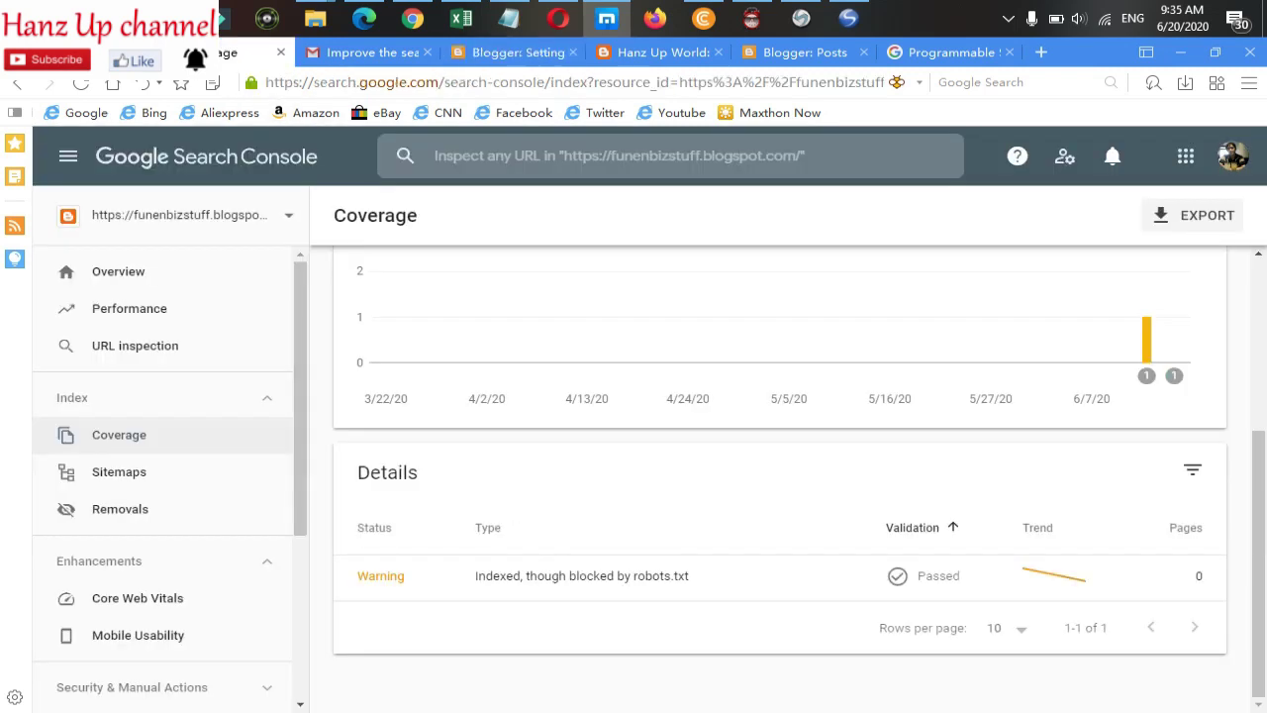
Step: Include valid and excluded pages in the Coverage report and examine the listed issue types
scroll(780, 475, up, 3)
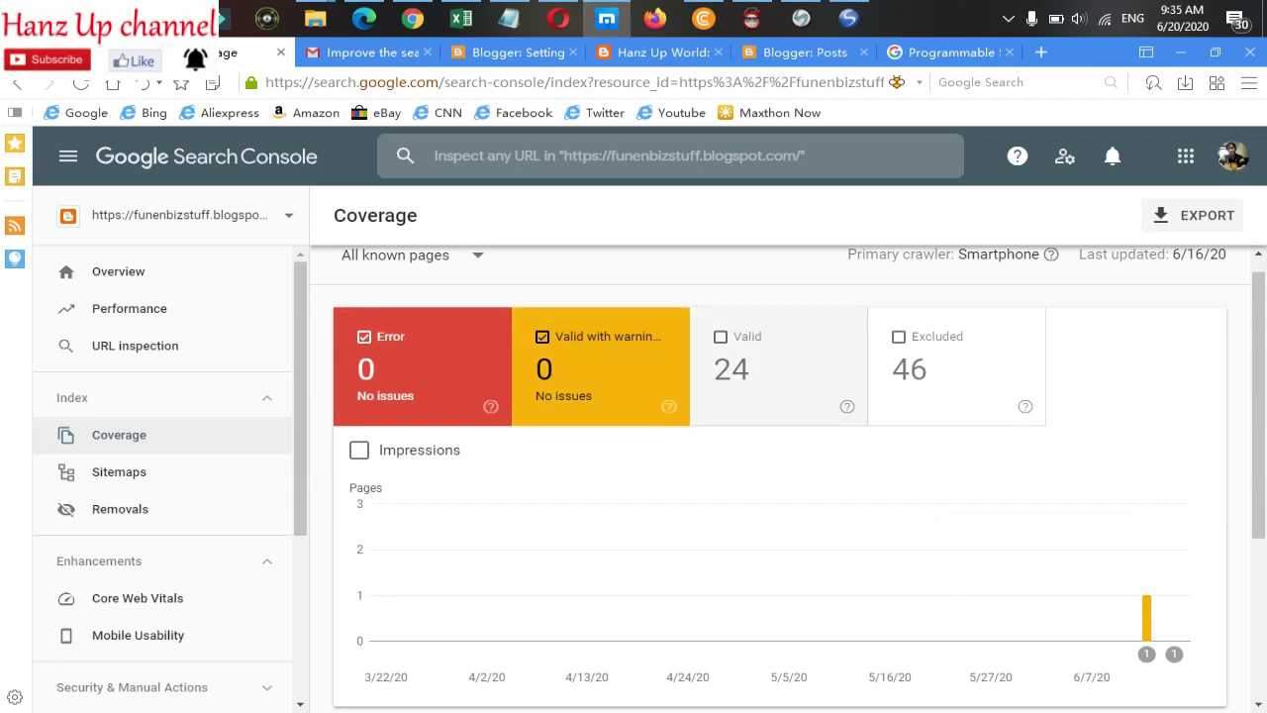
click(800, 360)
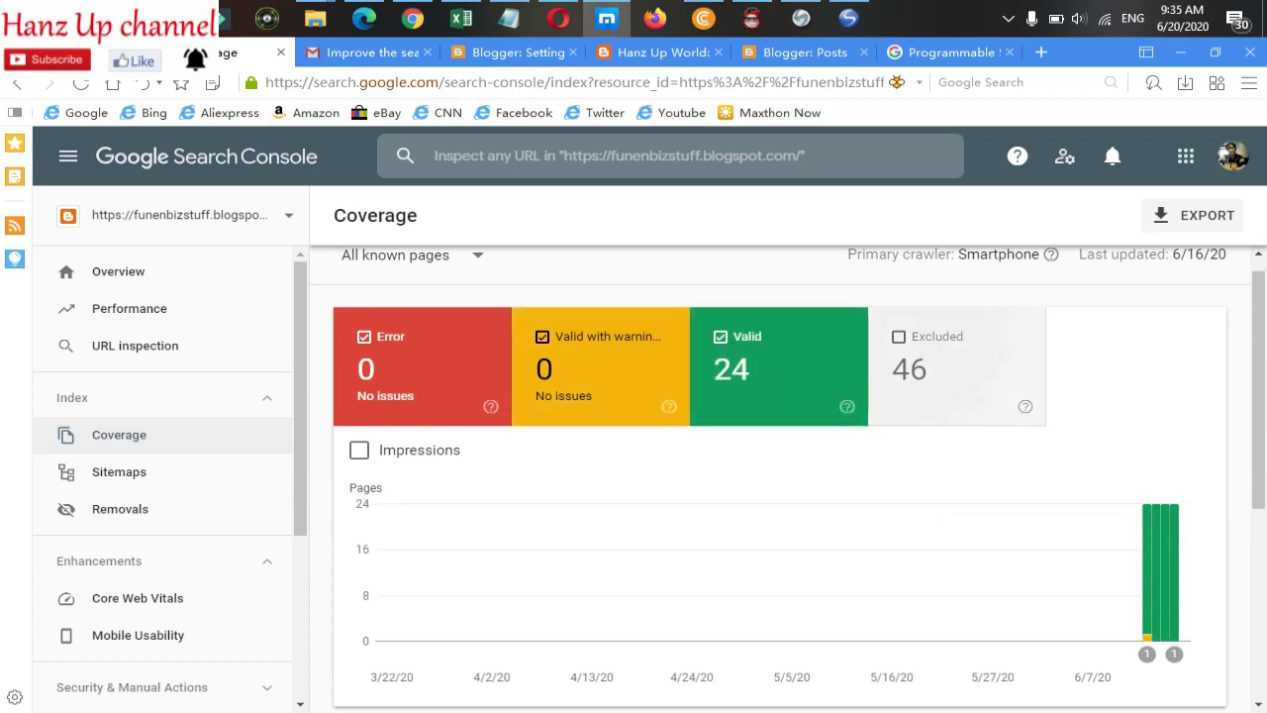
click(931, 364)
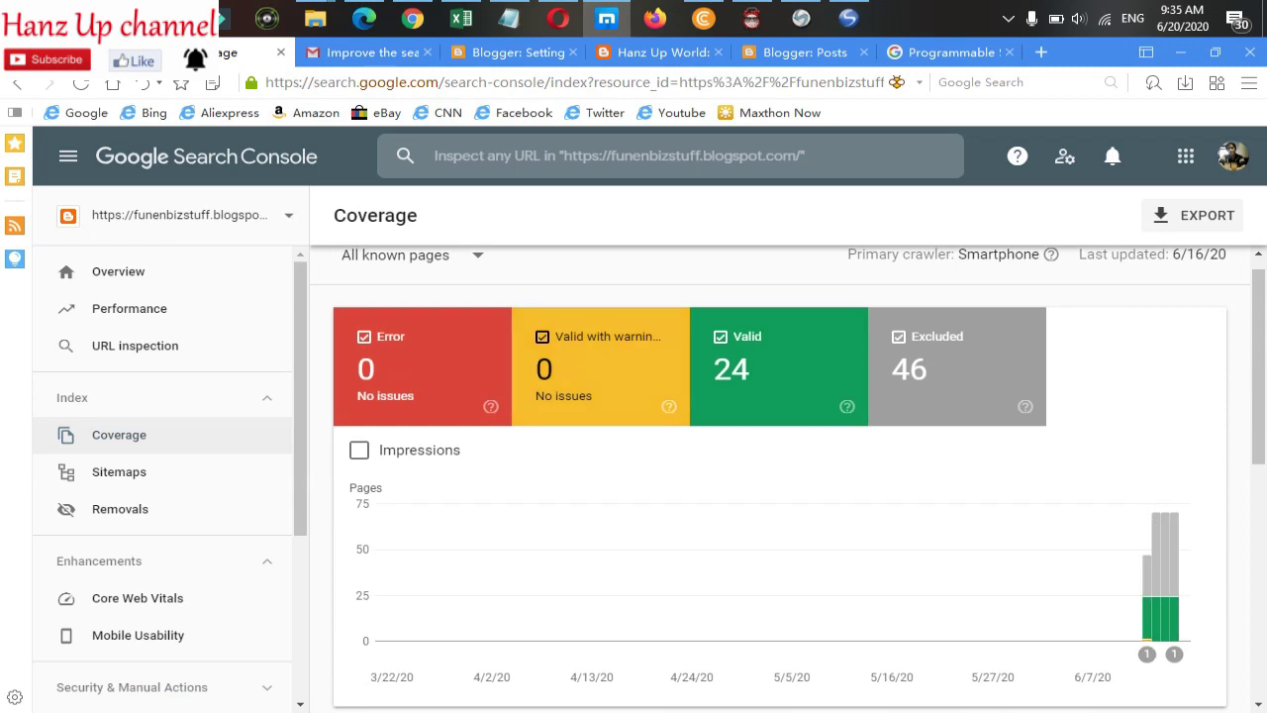
scroll(781, 458, down, 6)
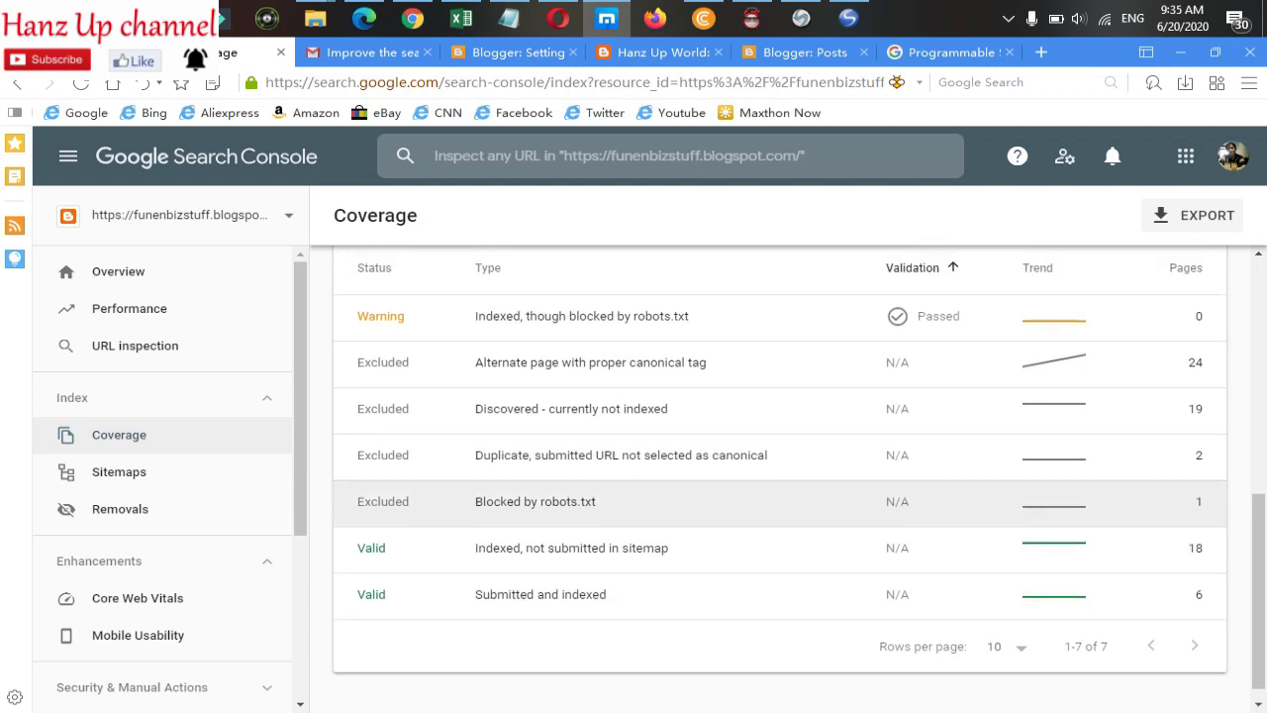
scroll(780, 475, up, 2)
scroll(780, 521, up, 1)
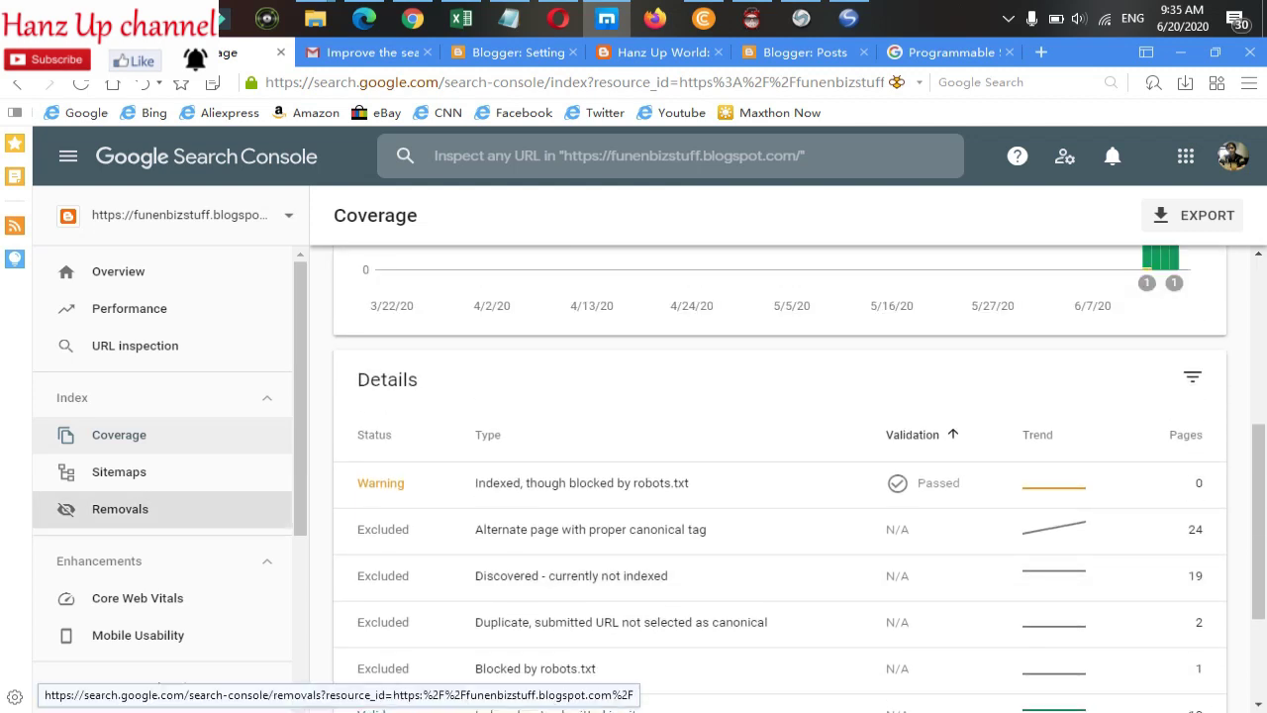
Step: Open the Sitemaps report and look through the blog's submitted sitemaps and their status
click(118, 472)
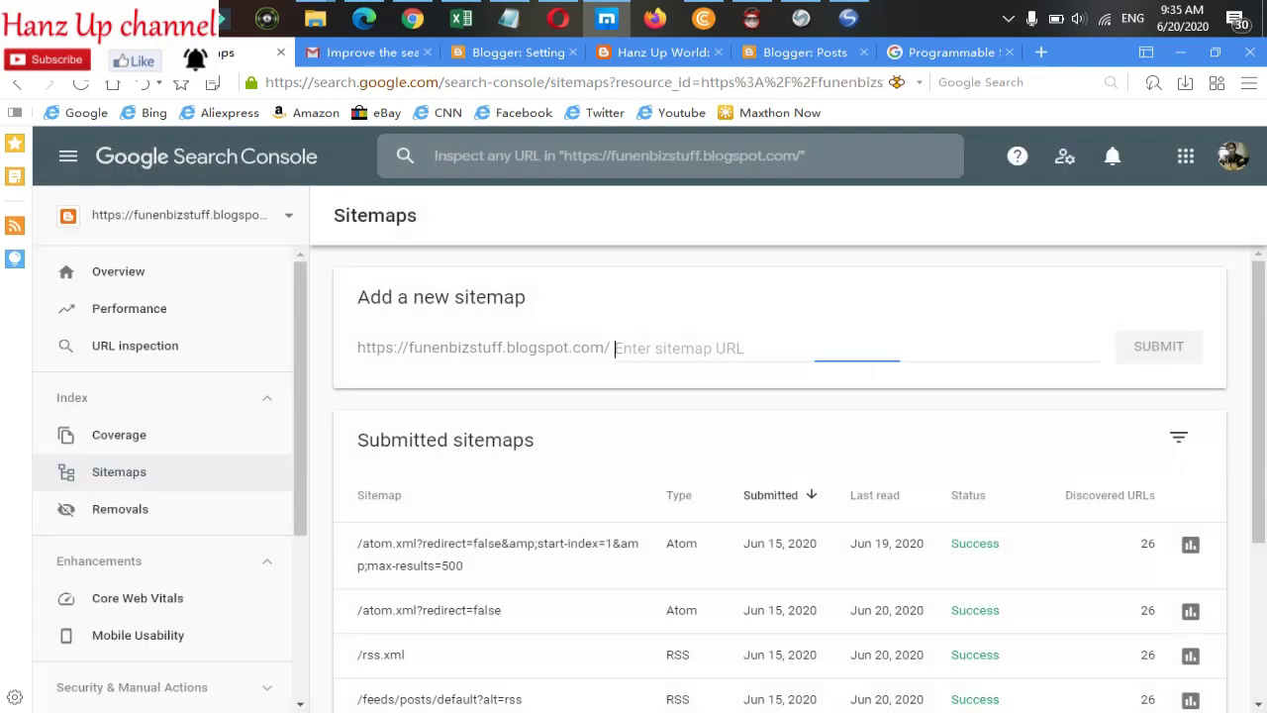
scroll(693, 533, down, 3)
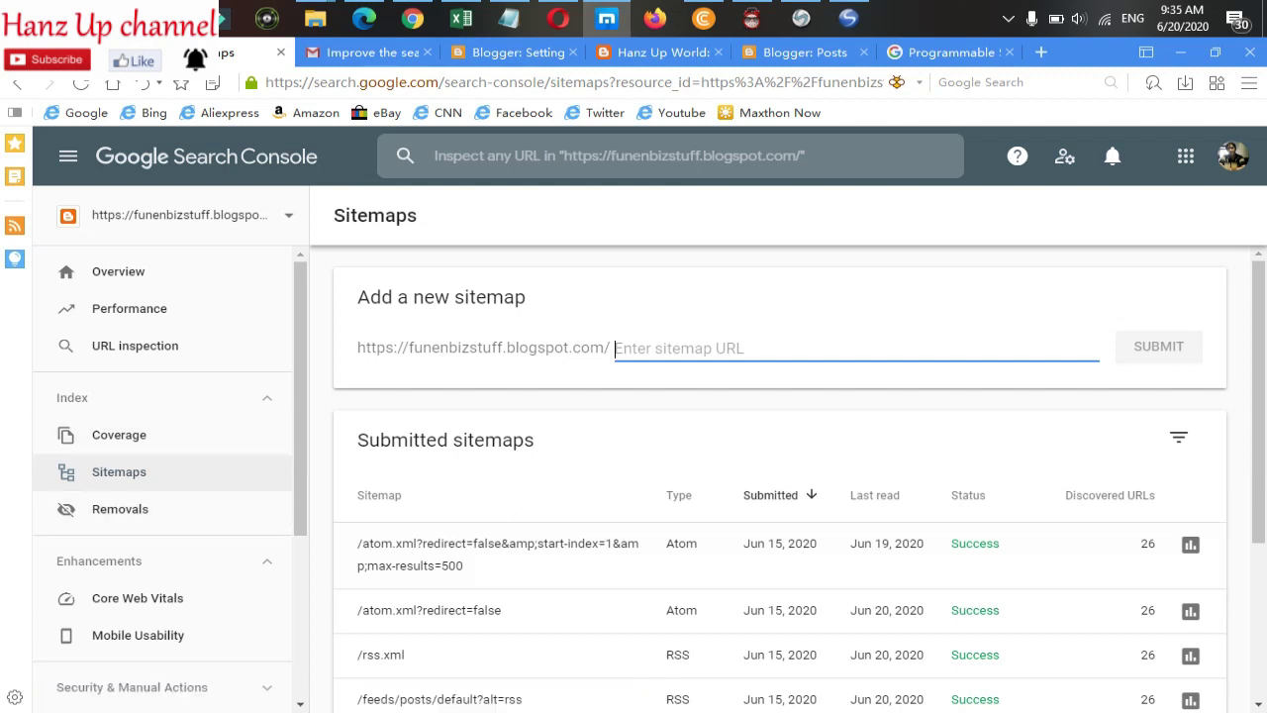
scroll(780, 485, down, 3)
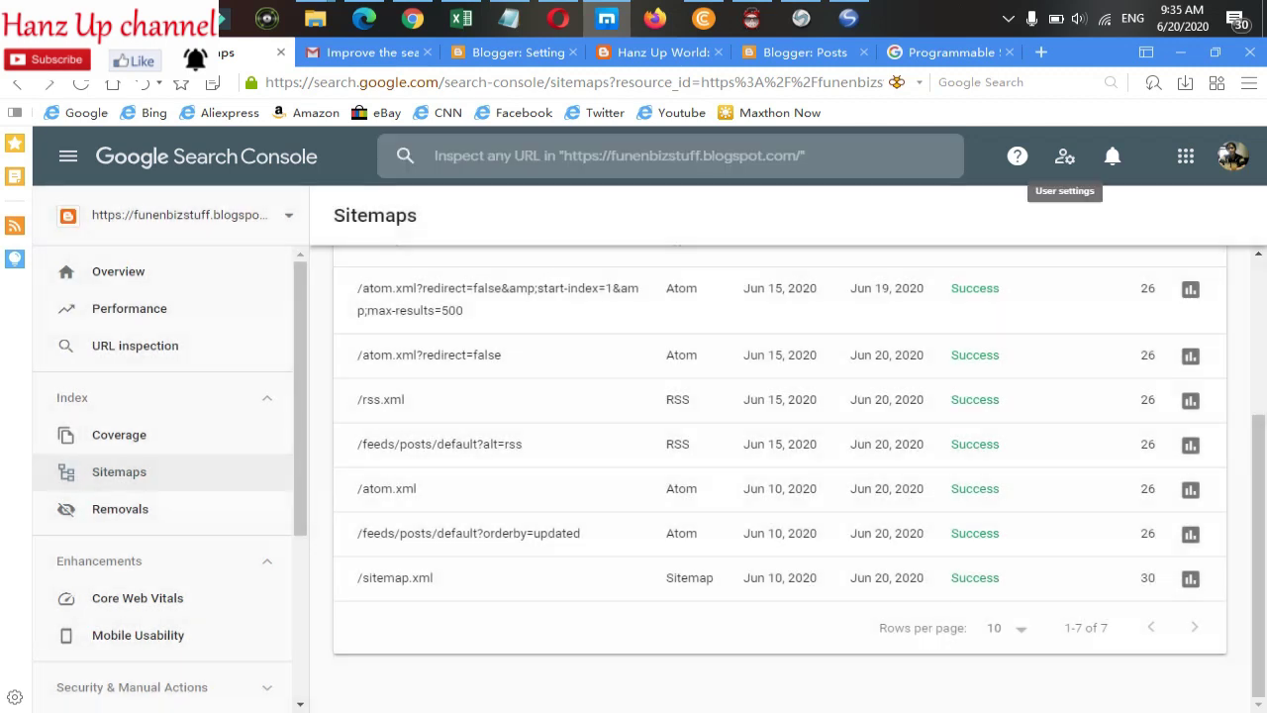
Step: Go by way of the Coverage report to Mobile Usability and examine its error and valid page details
click(119, 435)
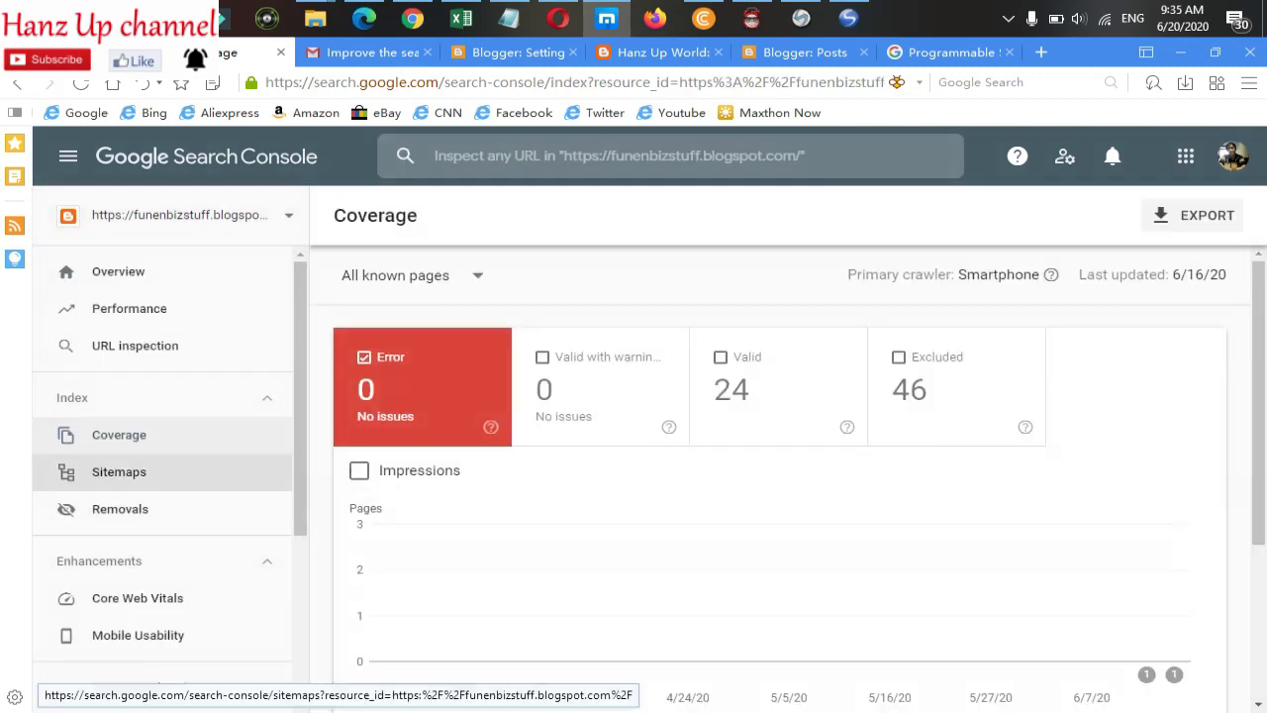
scroll(164, 471, down, 2)
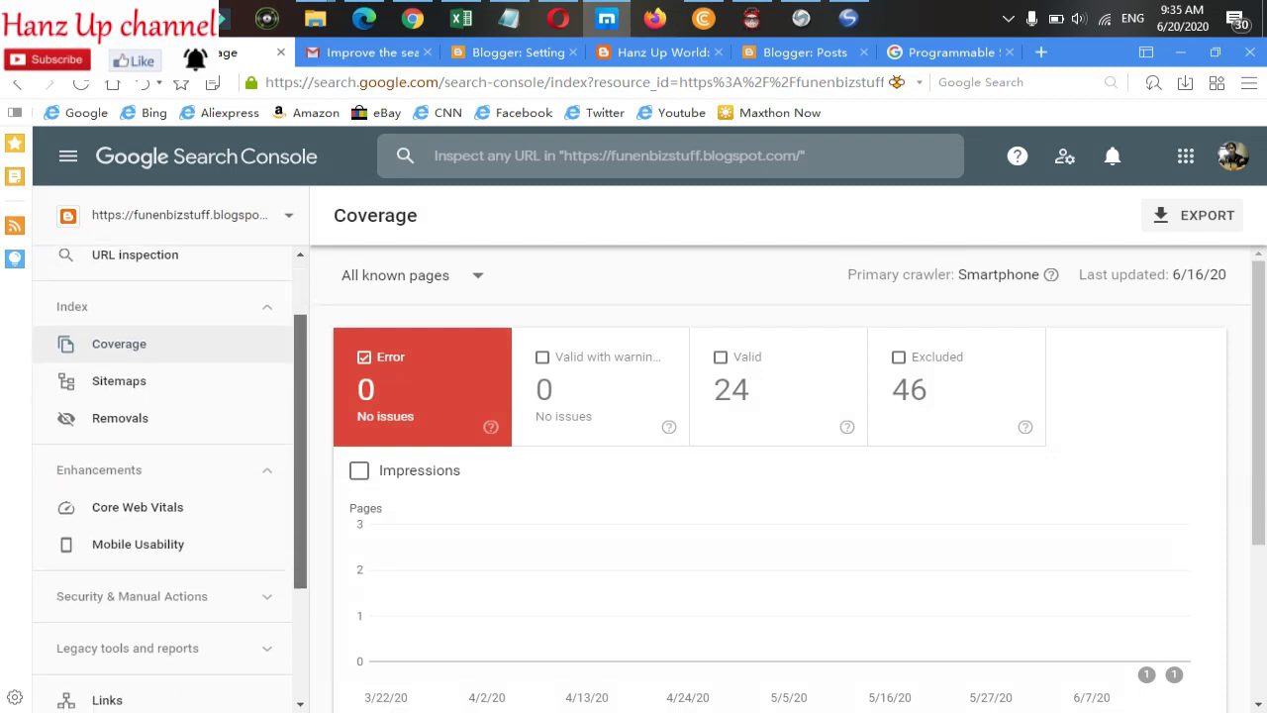
scroll(163, 471, down, 3)
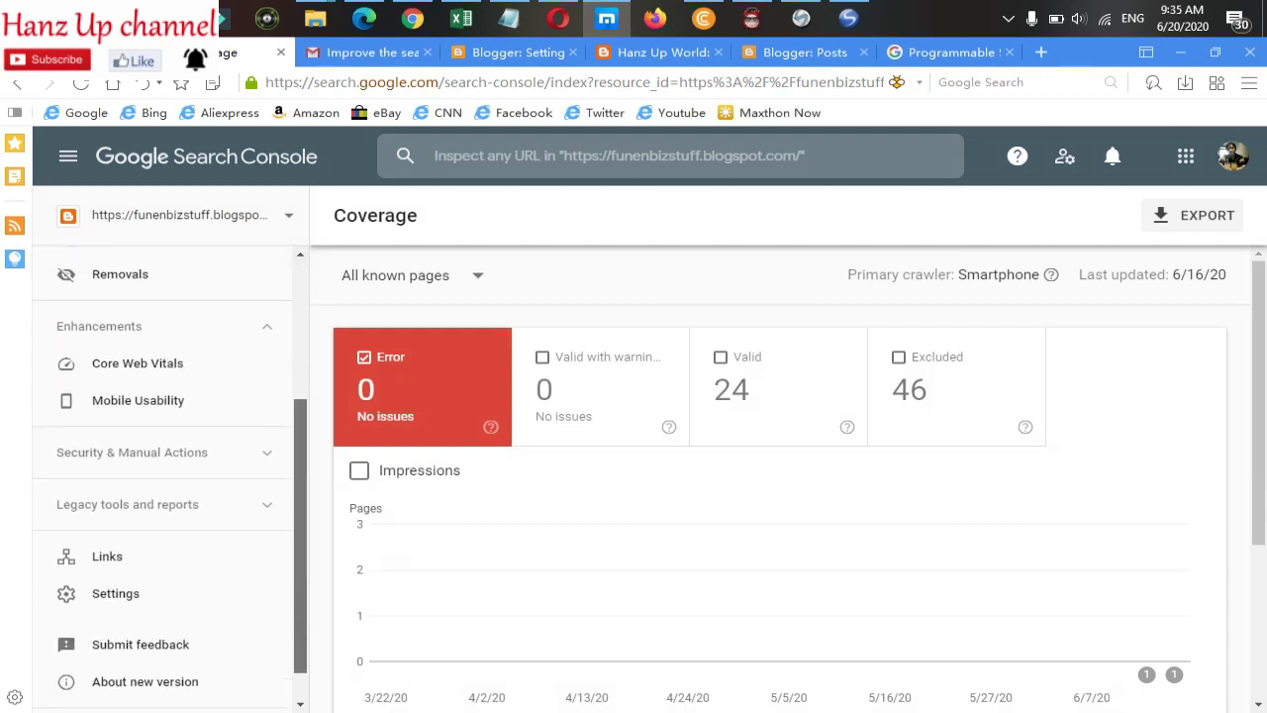
scroll(163, 471, up, 1)
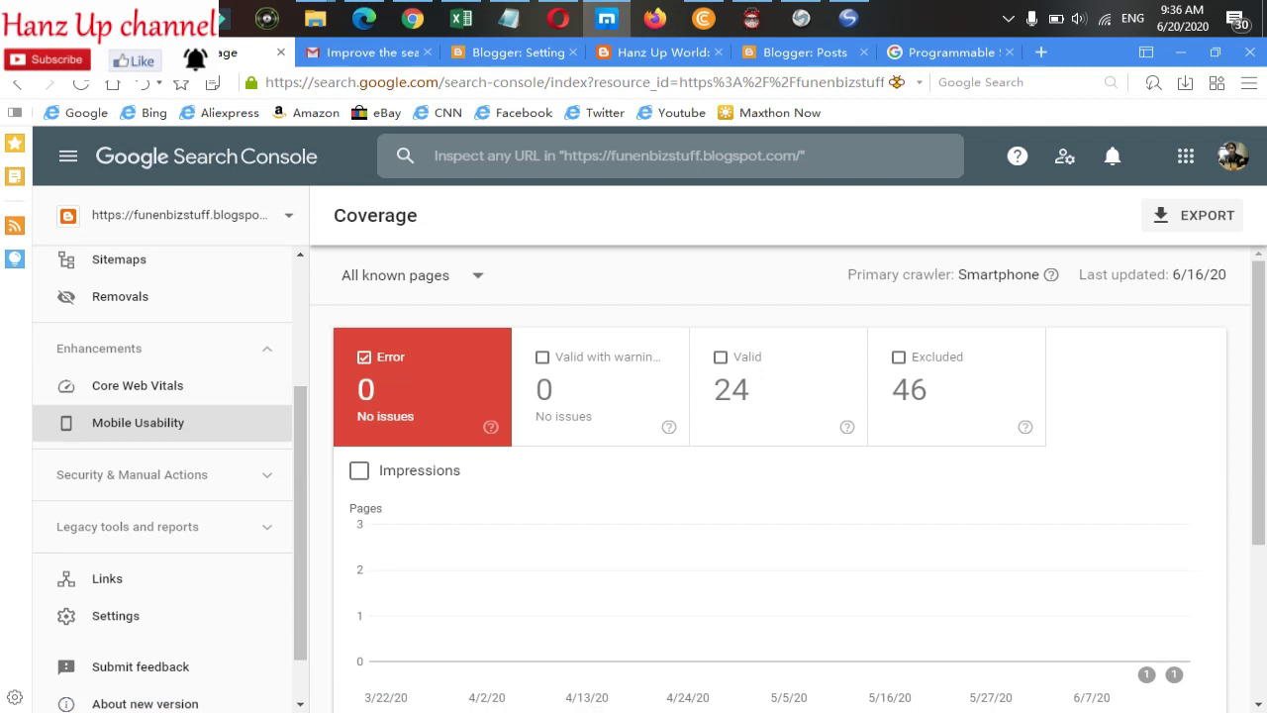
click(138, 423)
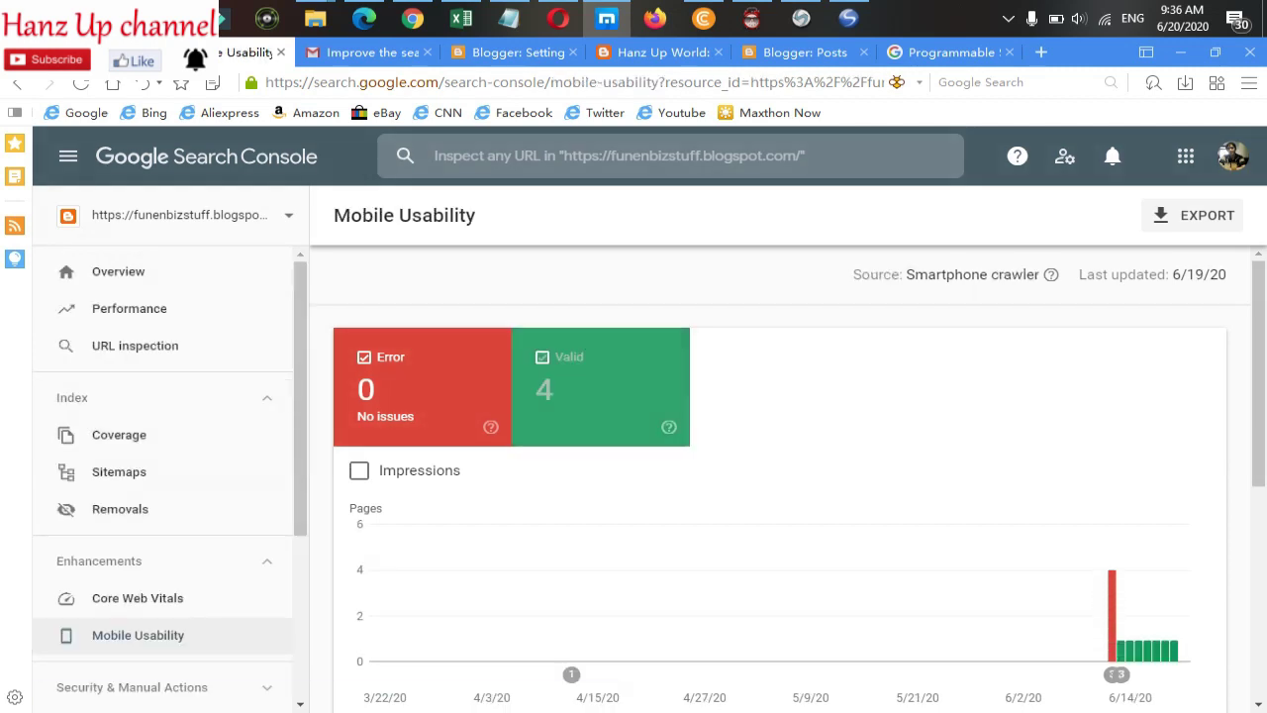
scroll(782, 483, down, 5)
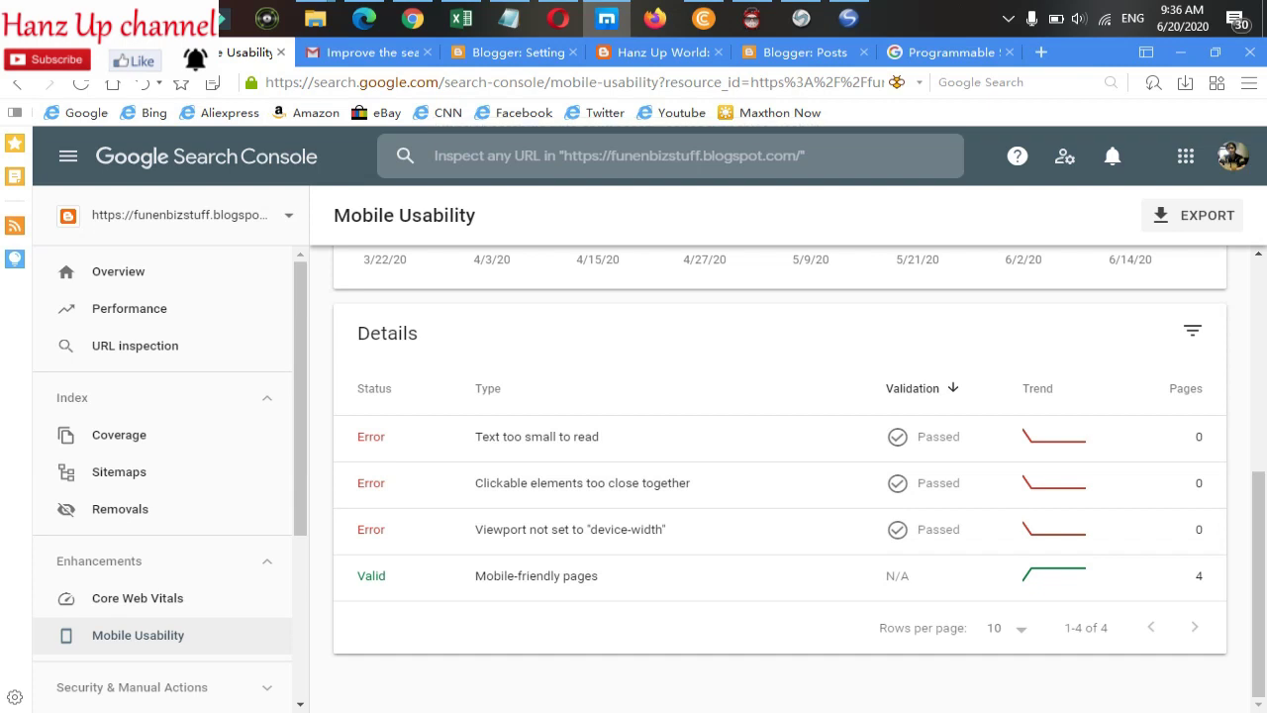
Step: Switch to the Blogger dashboard for Hanz Up World and open the blog's Theme page
click(514, 51)
click(797, 52)
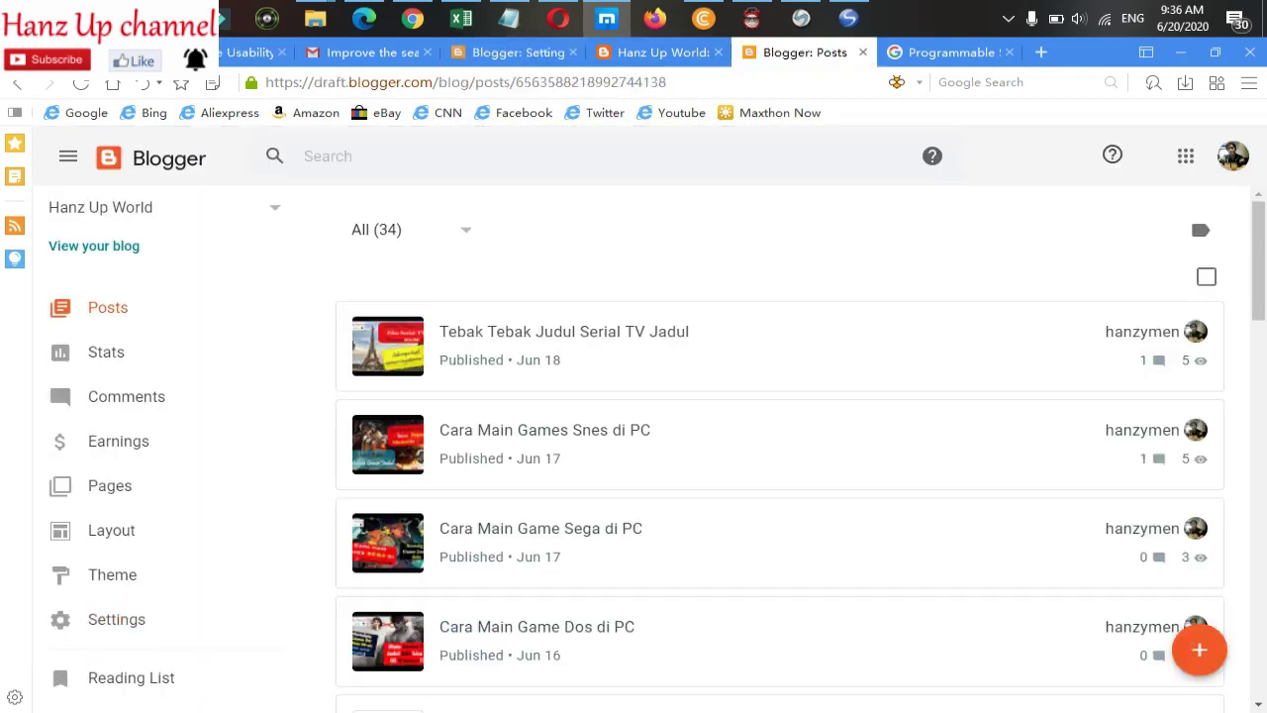
click(661, 52)
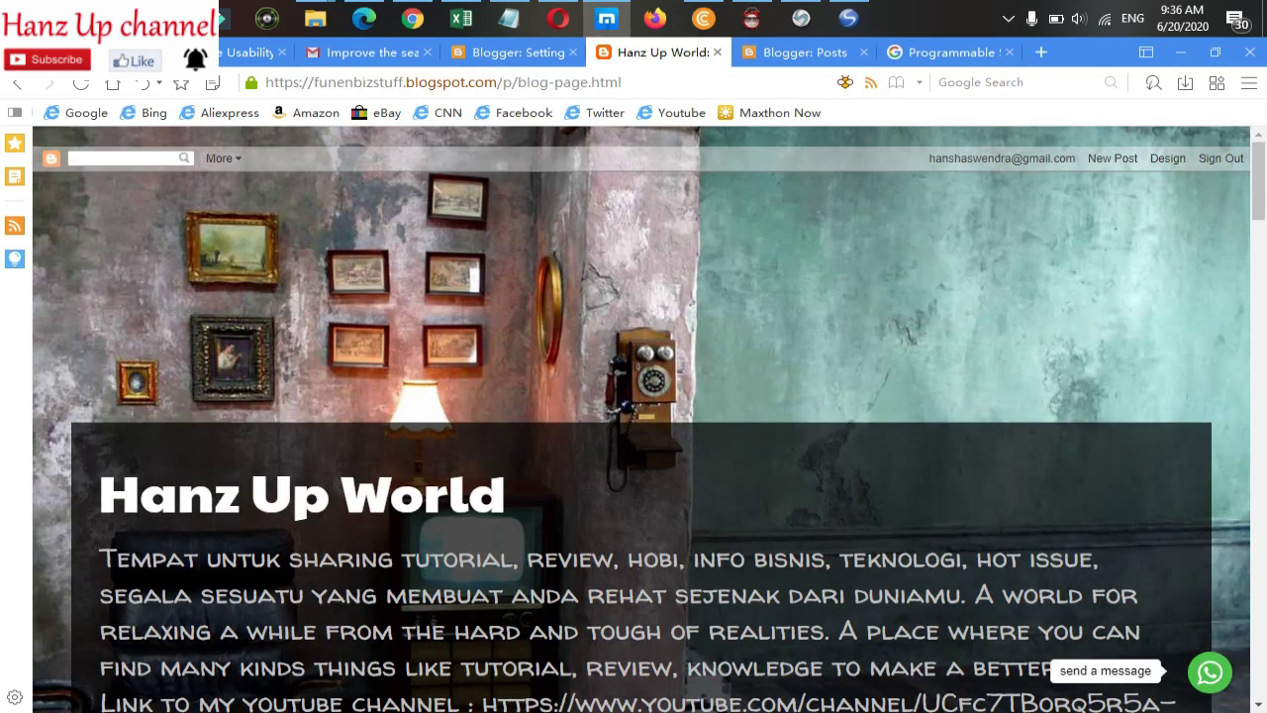
click(515, 51)
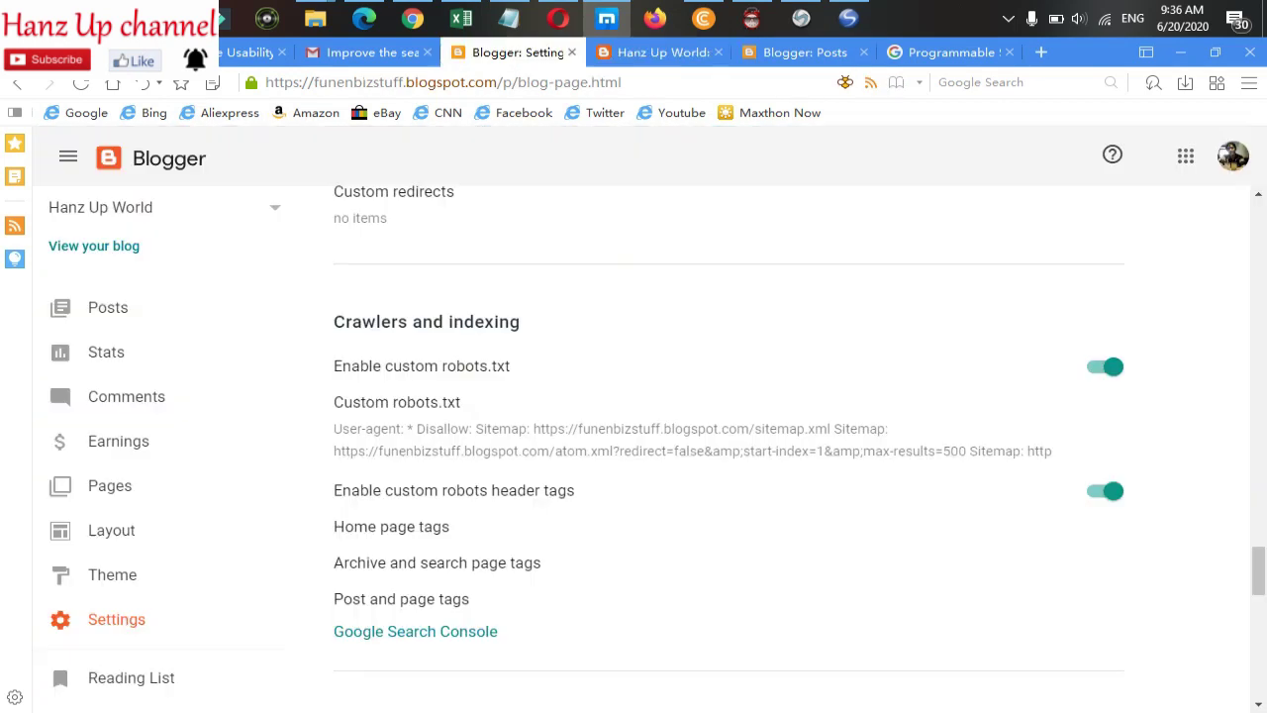
click(796, 51)
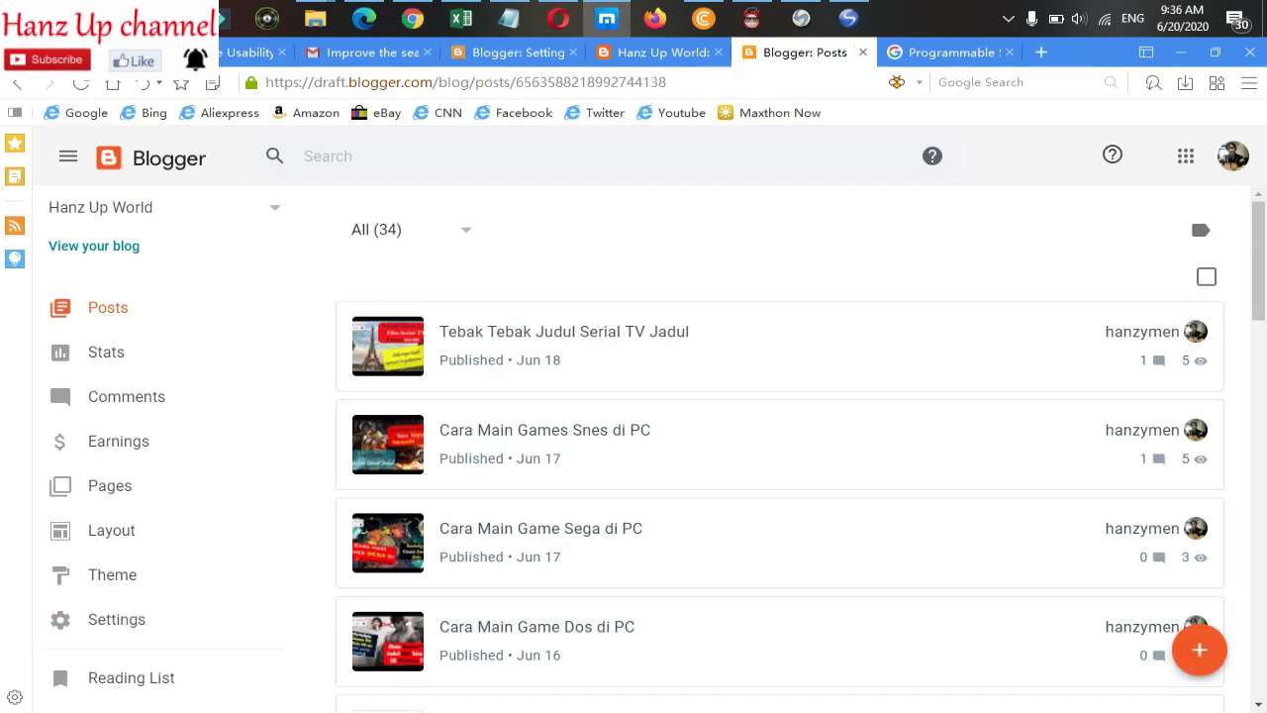
scroll(158, 351, down, 2)
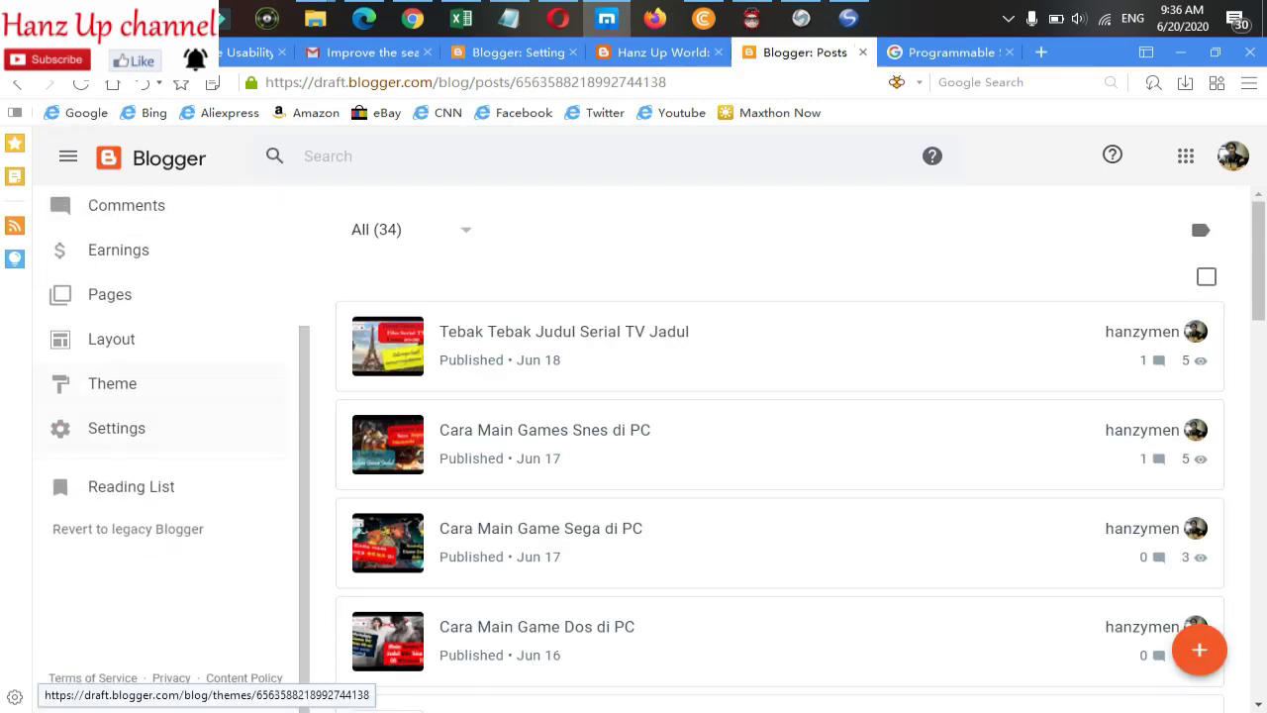
click(109, 382)
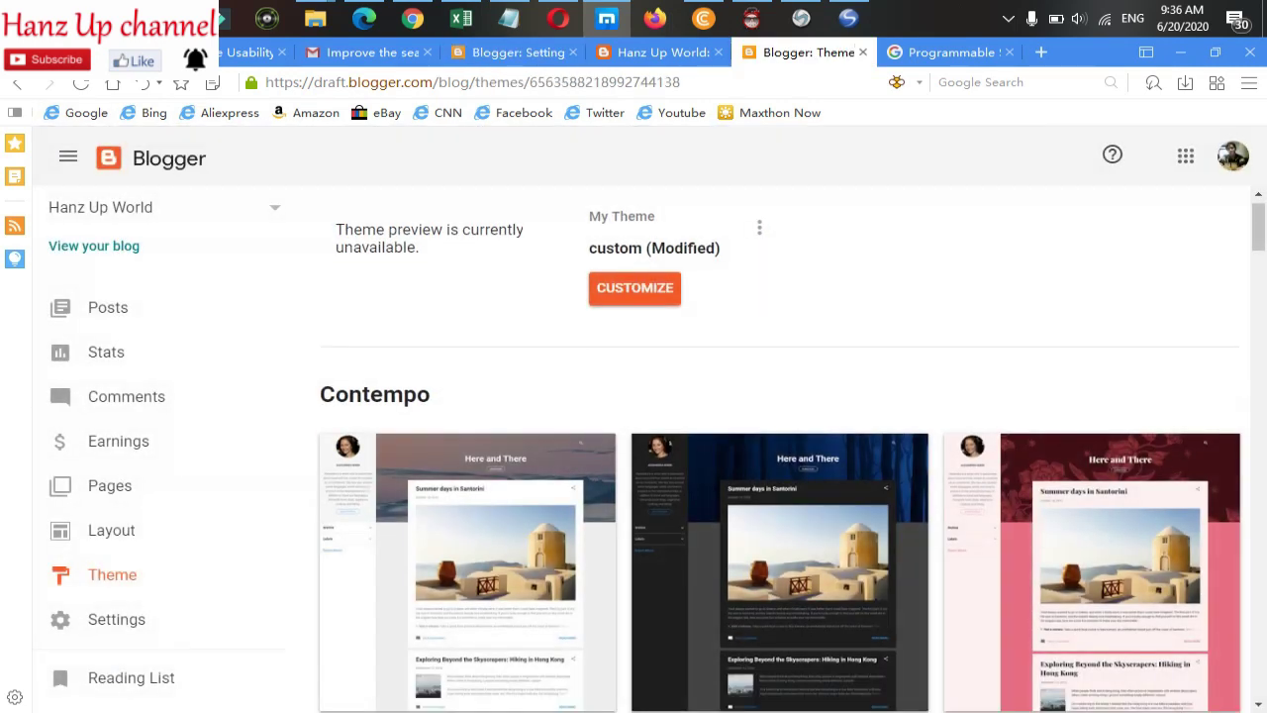
Step: Look through the gallery of Blogger themes down to the Travel group and return to the current theme
scroll(779, 446, down, 20)
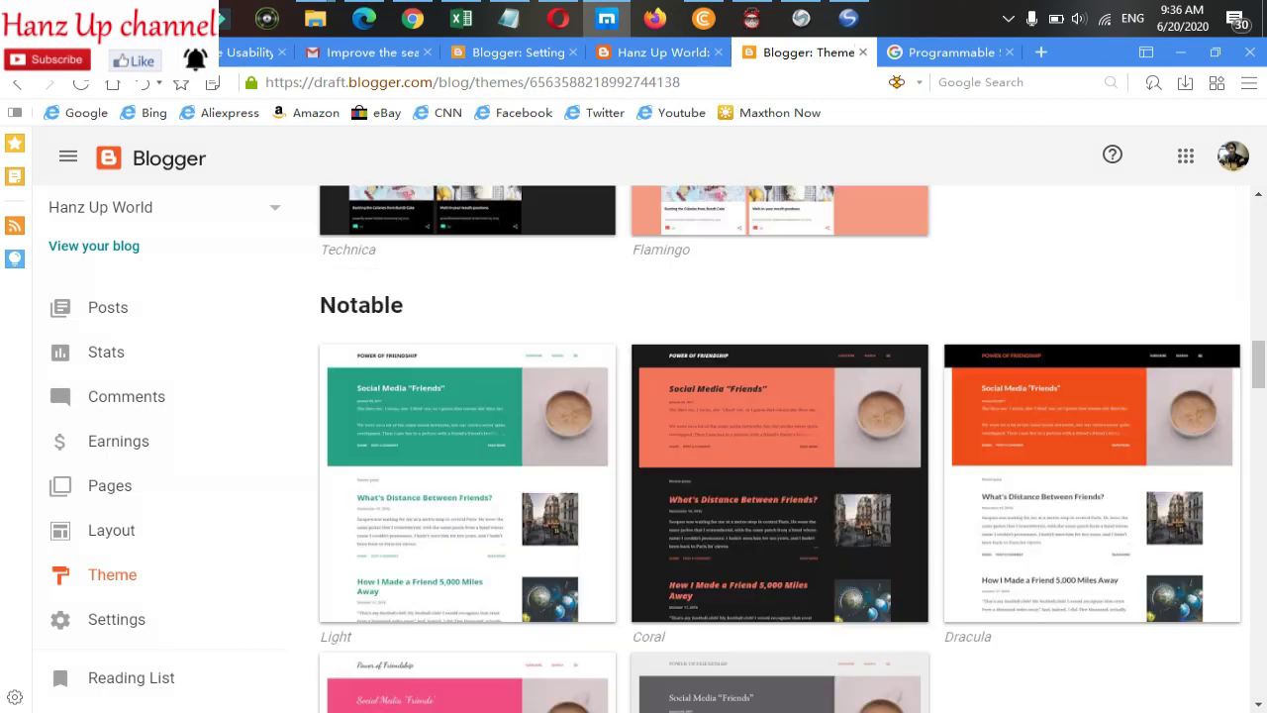
scroll(779, 446, down, 20)
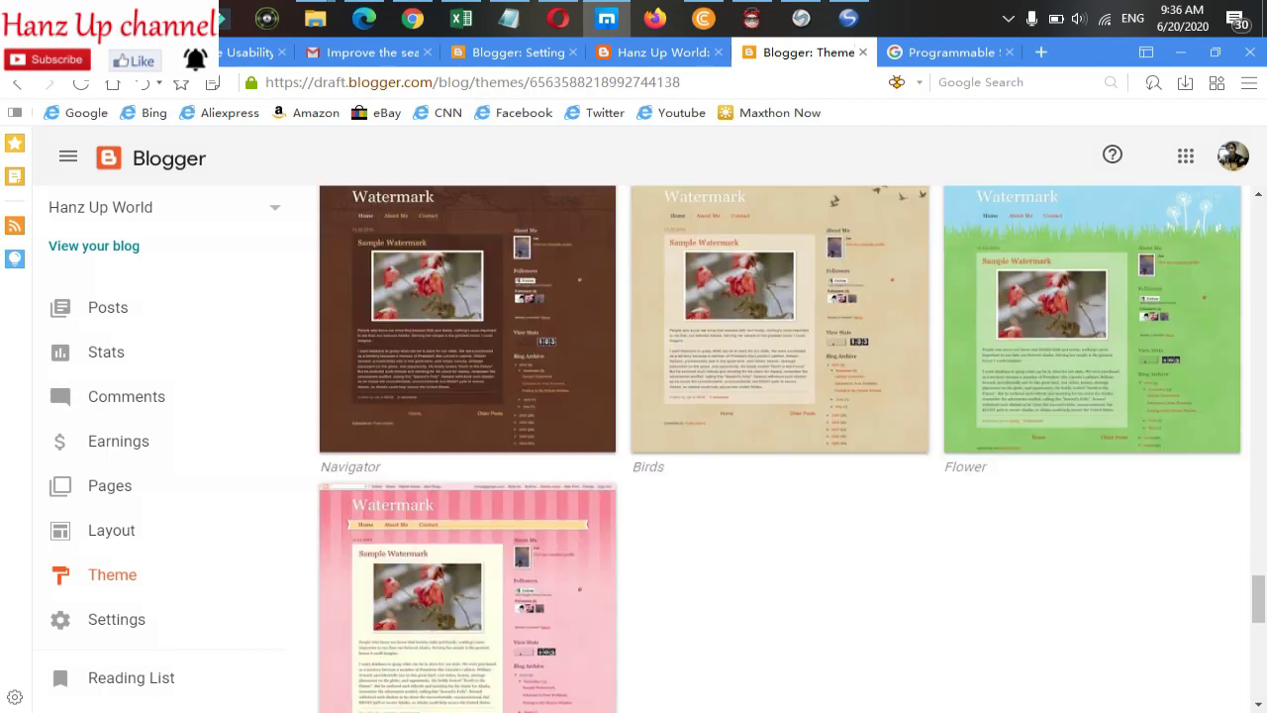
scroll(780, 446, down, 4)
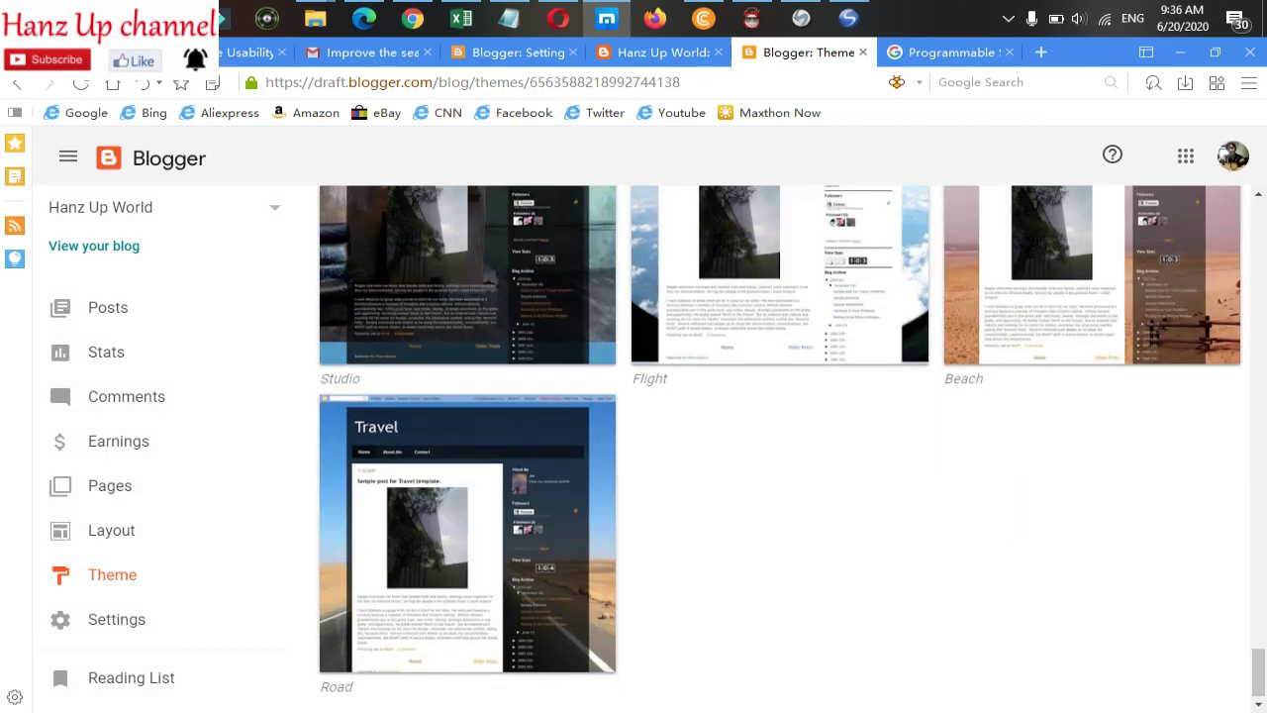
scroll(779, 445, up, 3)
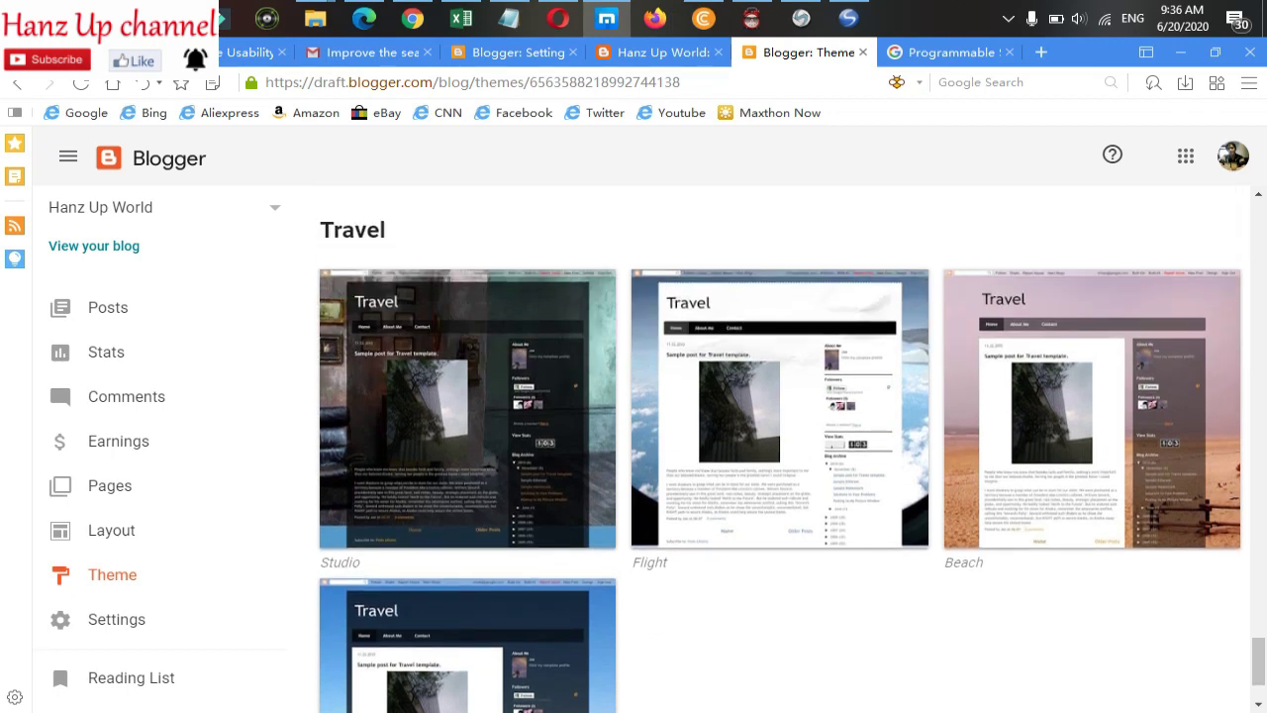
scroll(780, 445, up, 20)
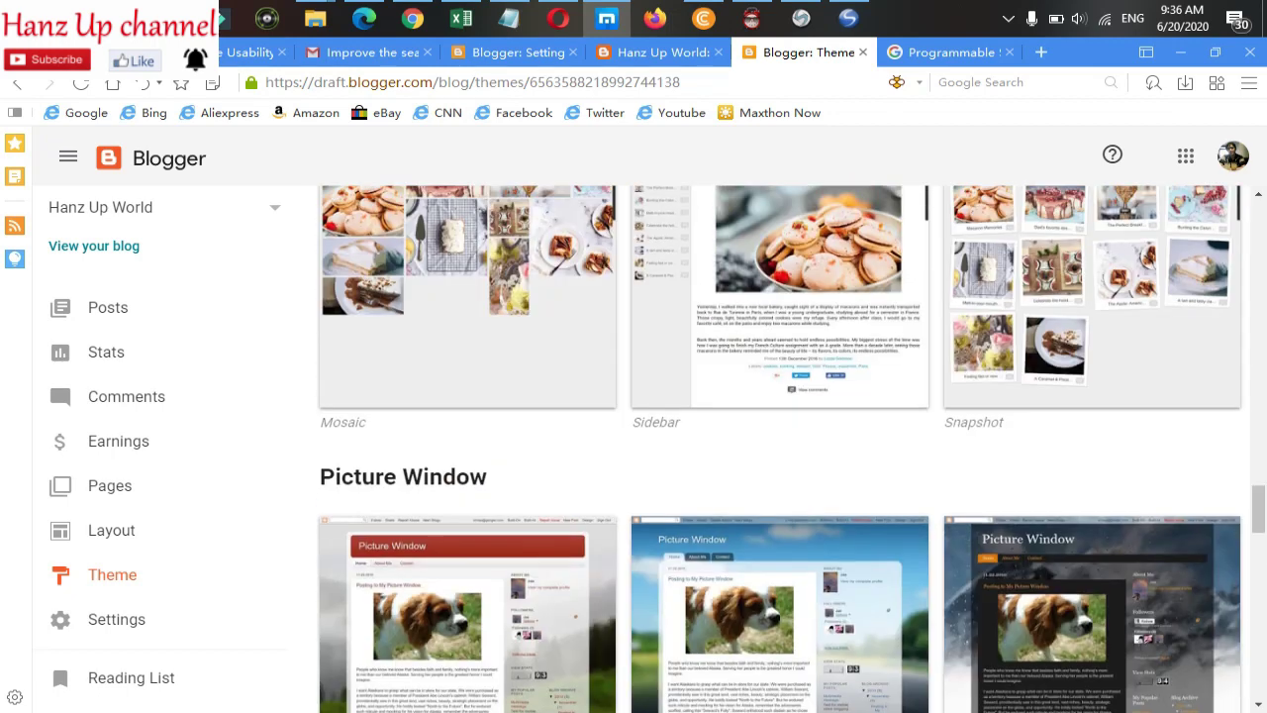
scroll(779, 445, up, 20)
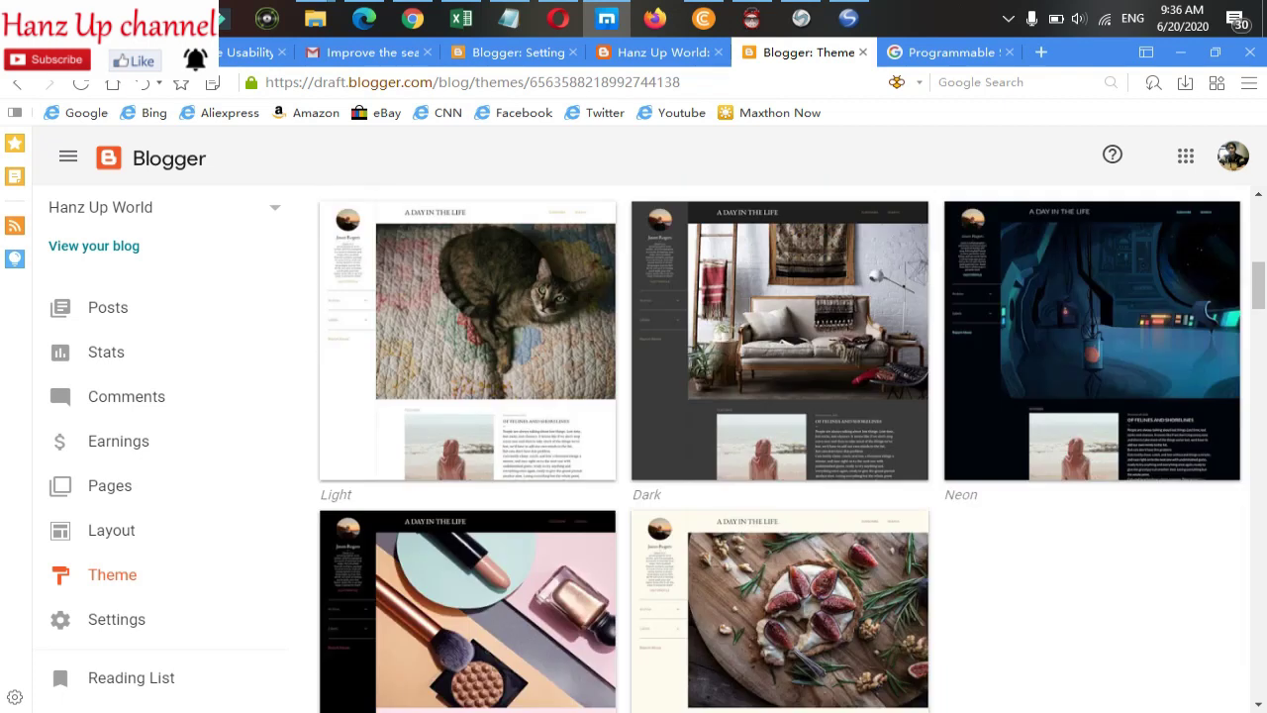
scroll(779, 446, up, 2)
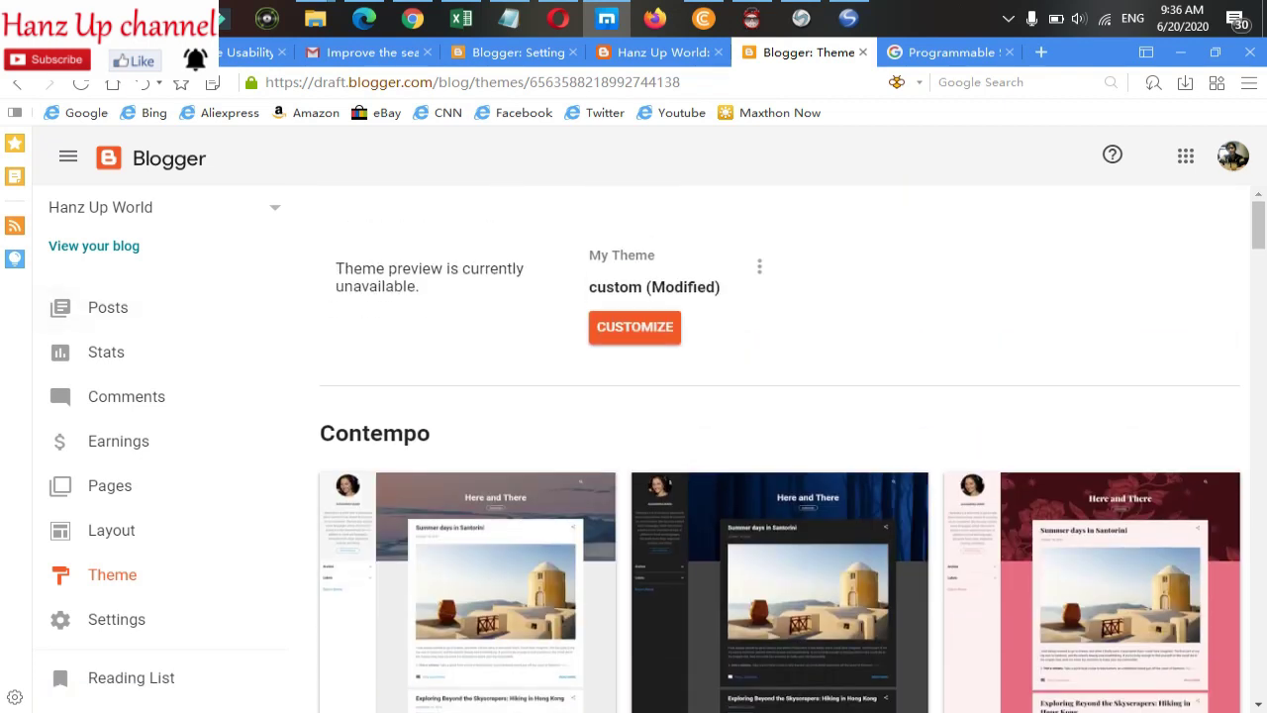
Step: View the current custom theme's additional options without choosing one, and return to the Mobile Usability report in Search Console
click(759, 267)
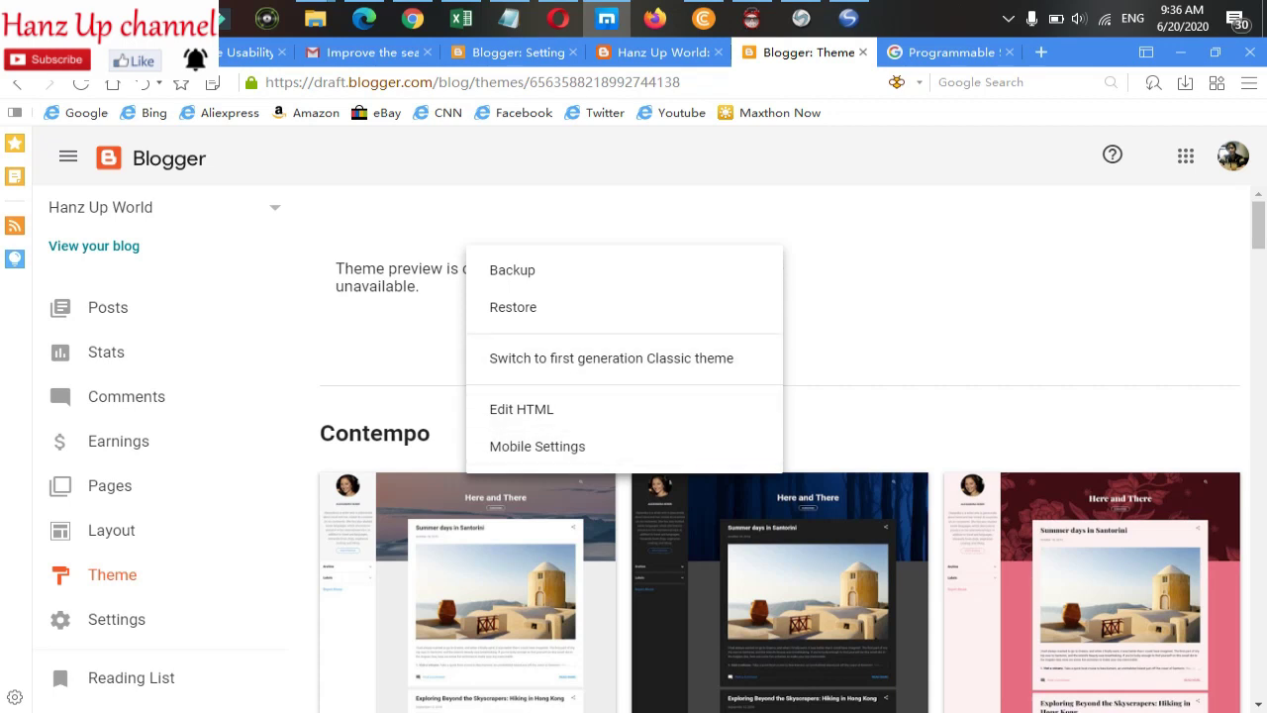
key(Escape)
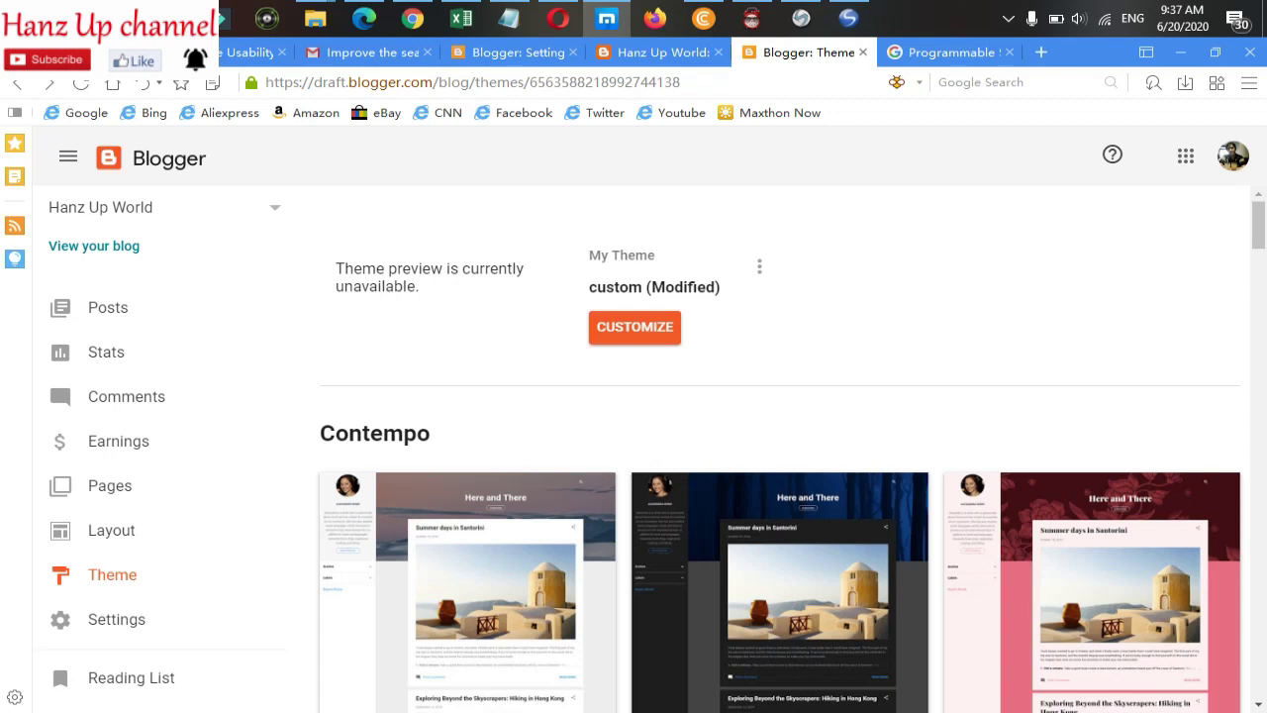
click(948, 51)
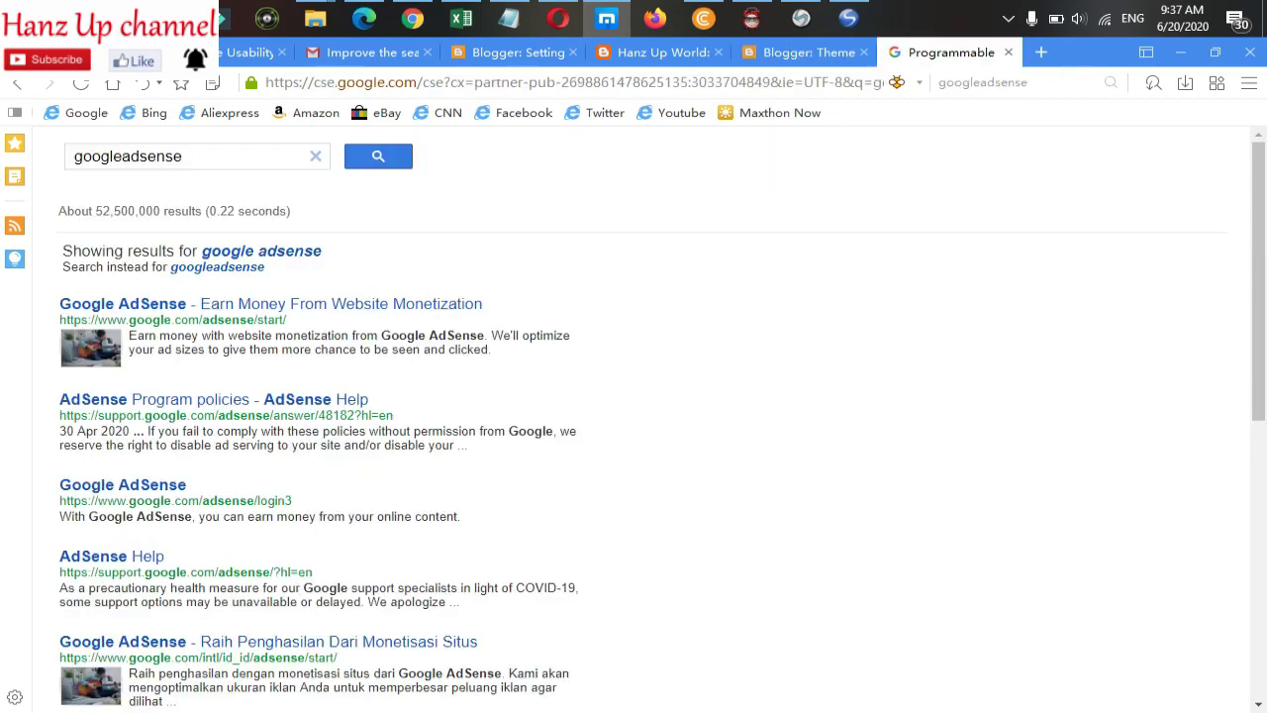
click(248, 52)
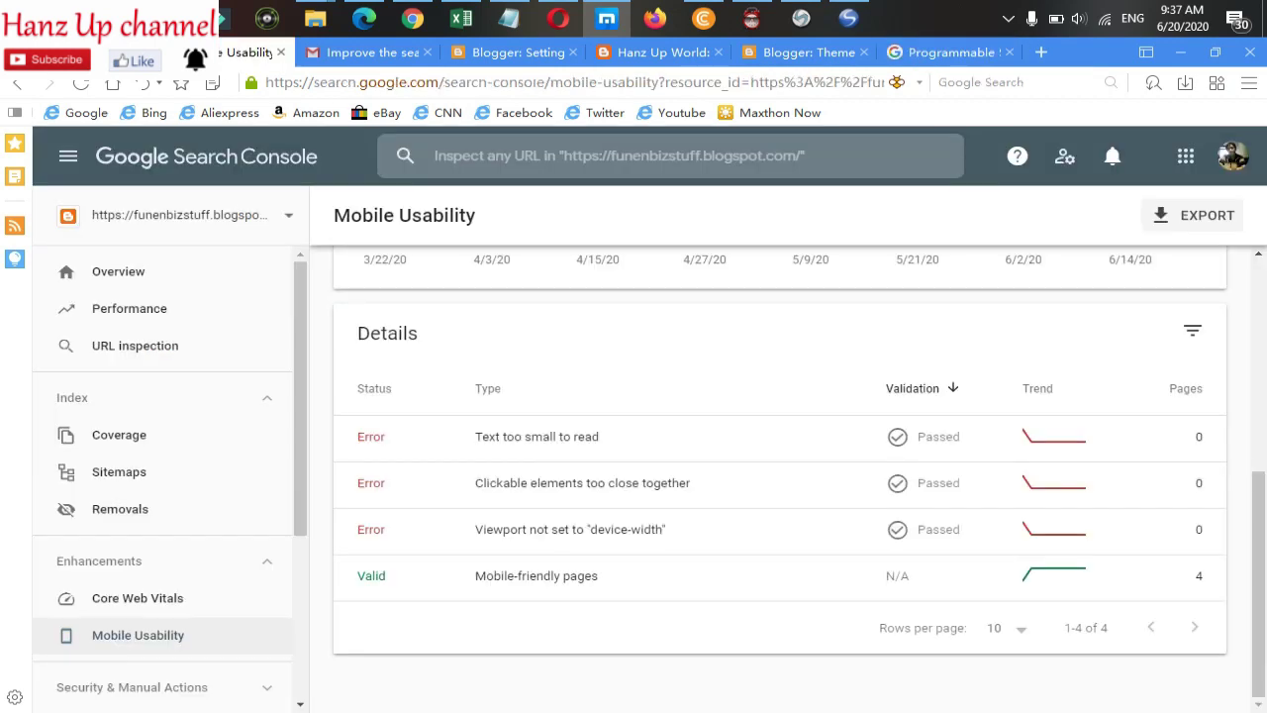
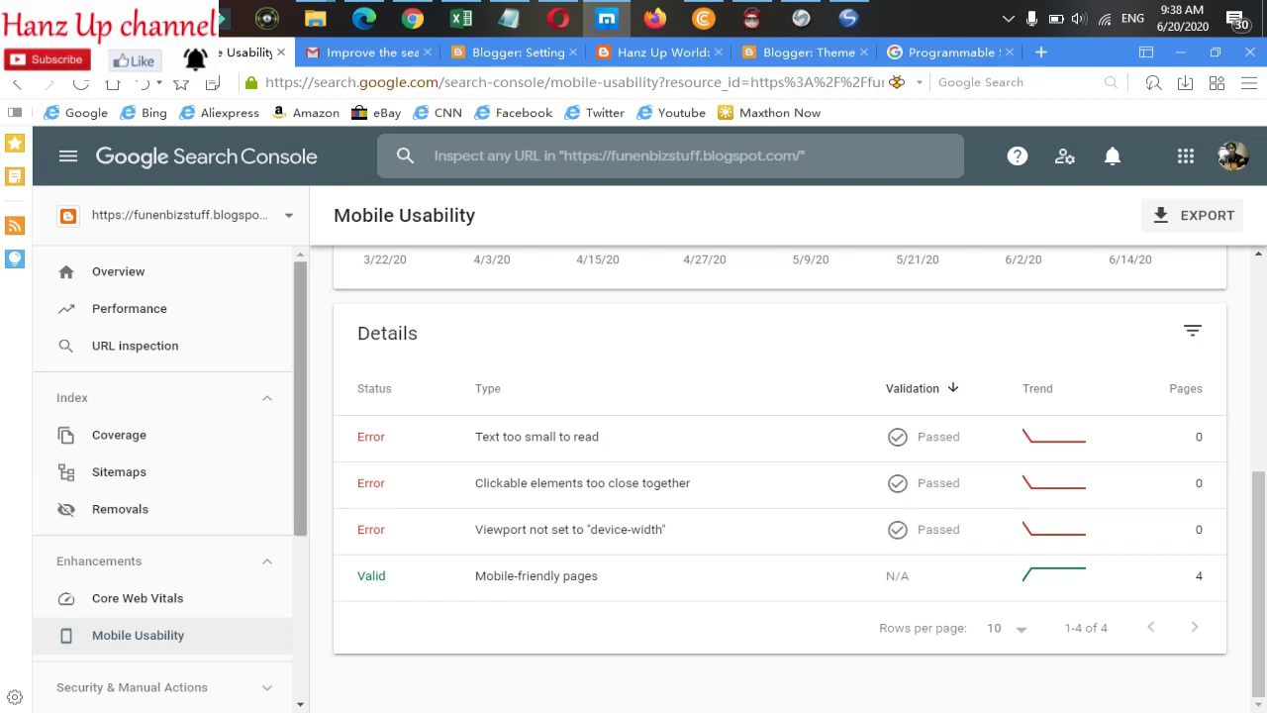
Step: Switch from the Search Console report to the Google AdSense Sites page and try to open the Ads section
scroll(169, 480, down, 3)
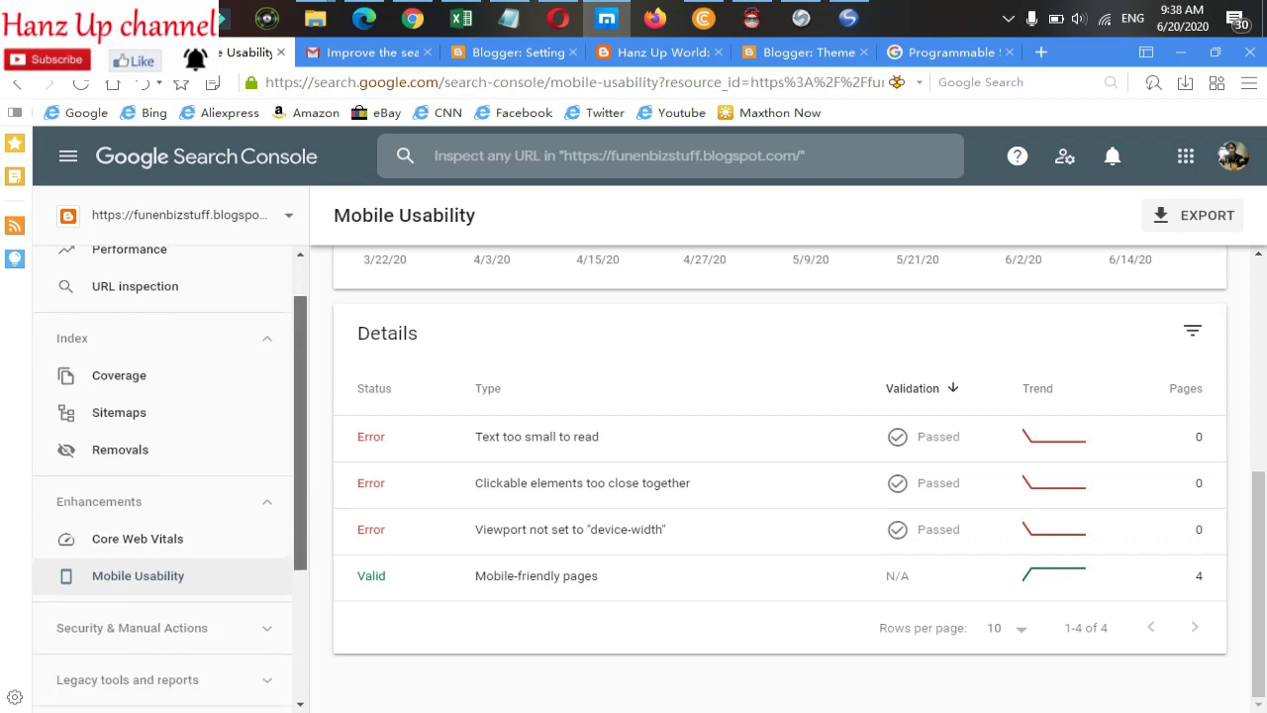
scroll(169, 481, up, 4)
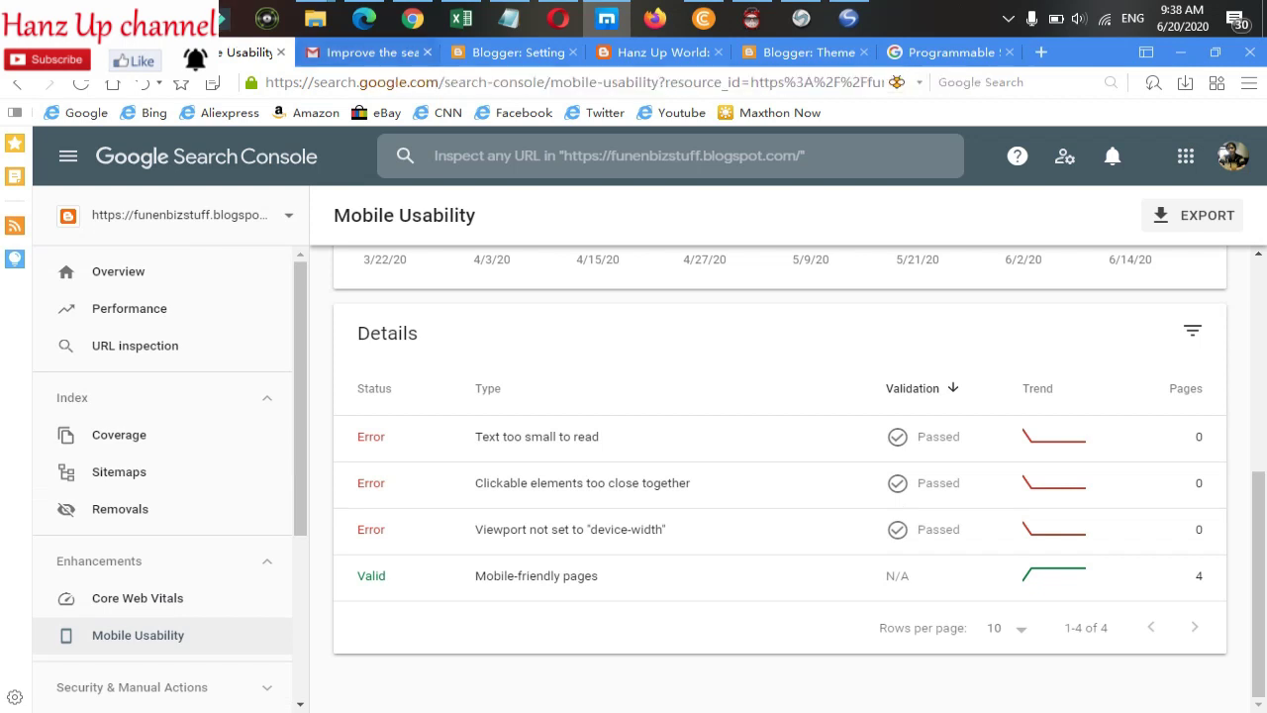
click(89, 57)
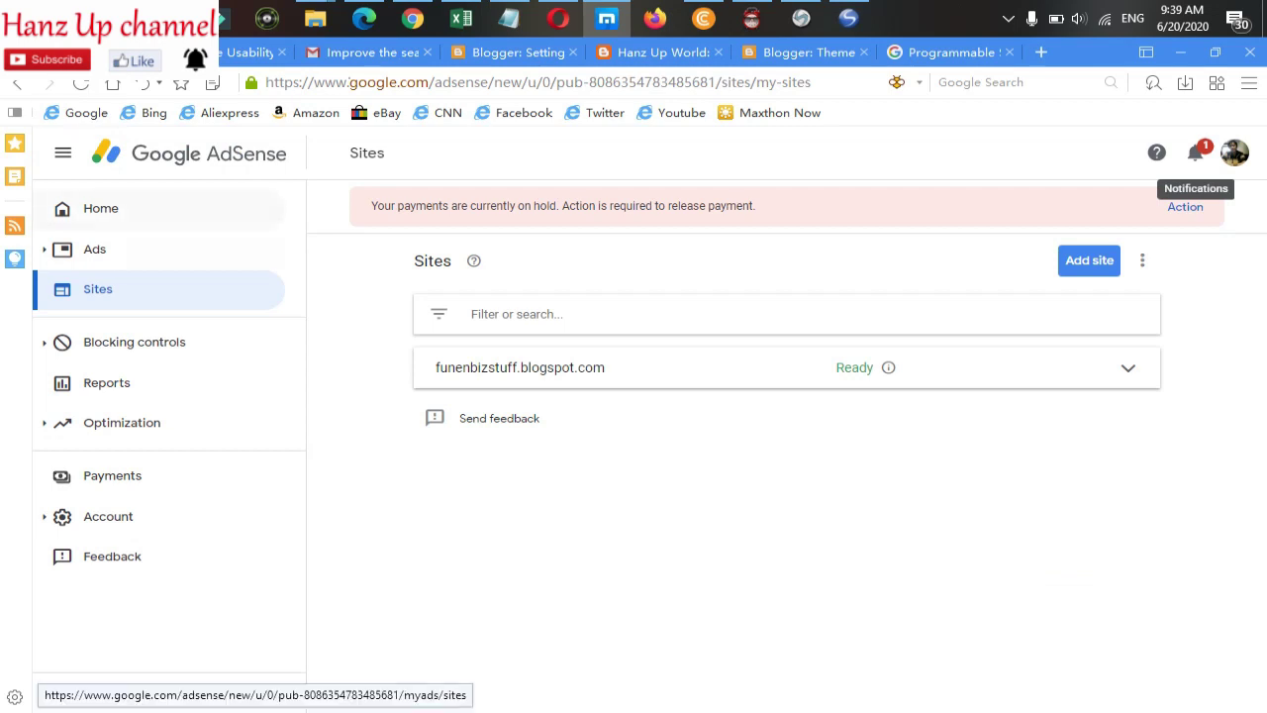
click(127, 257)
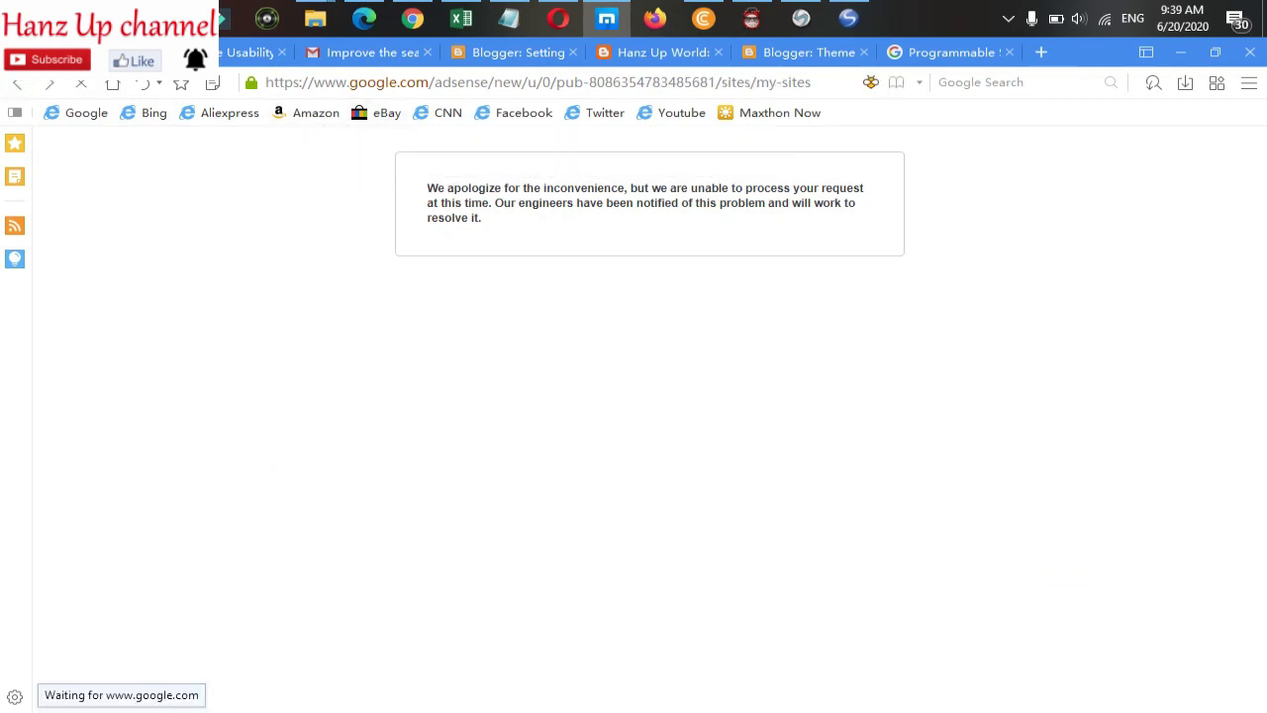
click(538, 82)
text(wwww)
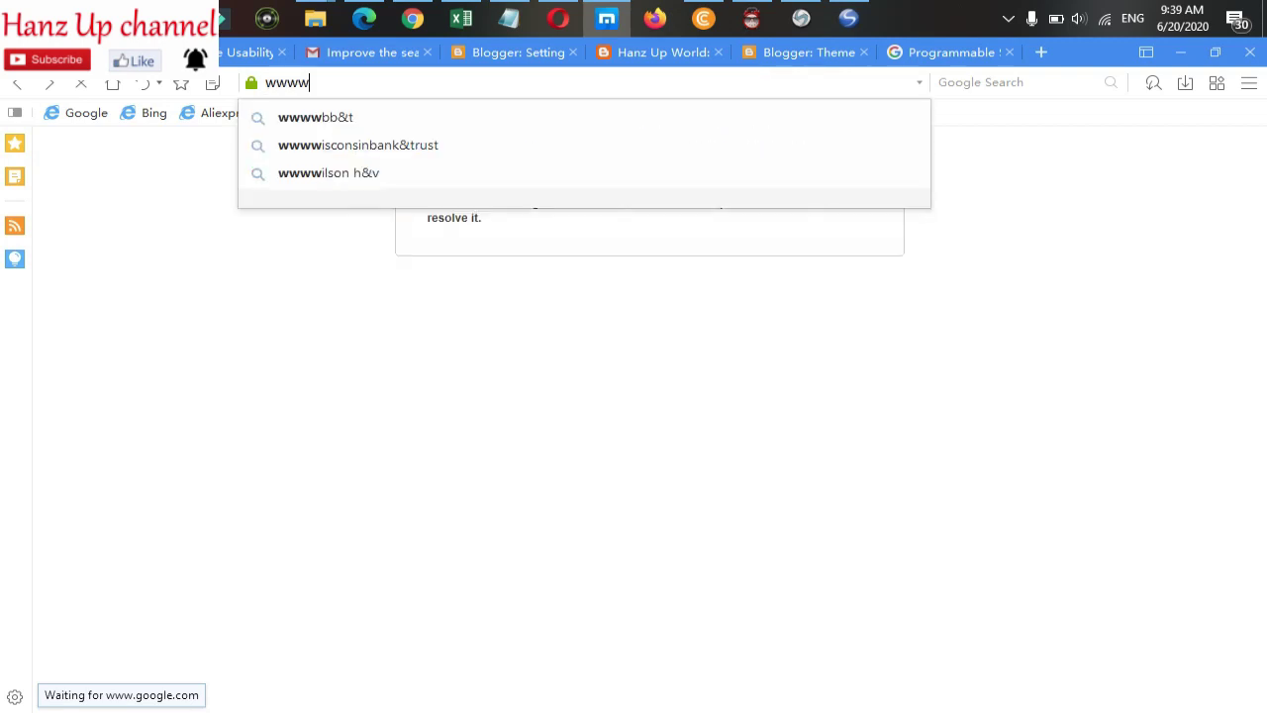
key(BackSpace)
text(.)
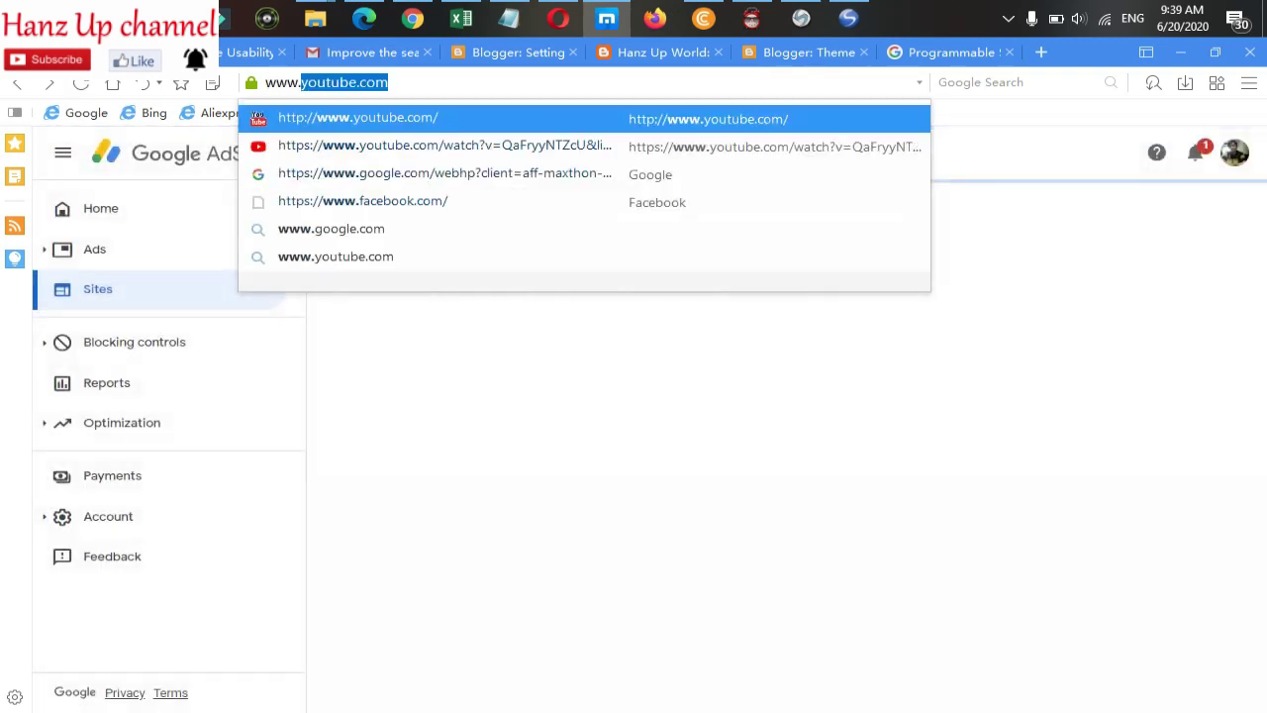
click(980, 82)
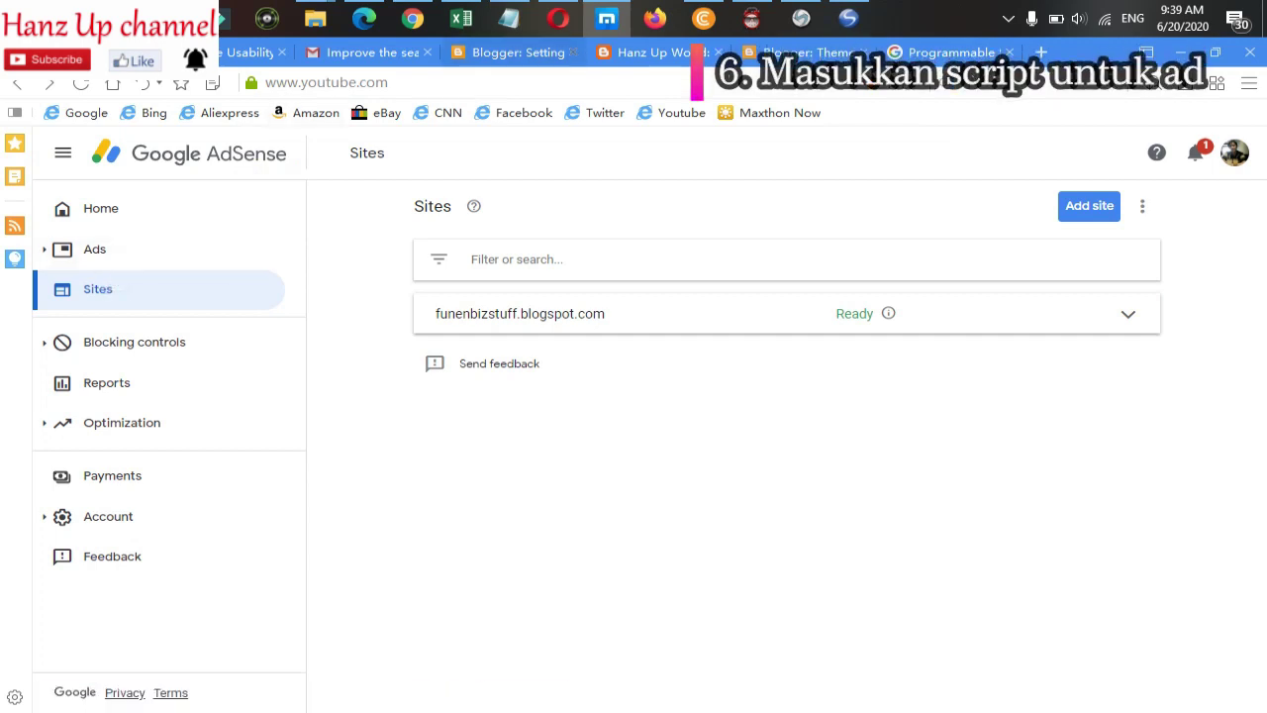
Step: Switch to the Blogger dashboard, visit the blog's Theme page, and return to its Settings
click(515, 52)
scroll(158, 446, down, 3)
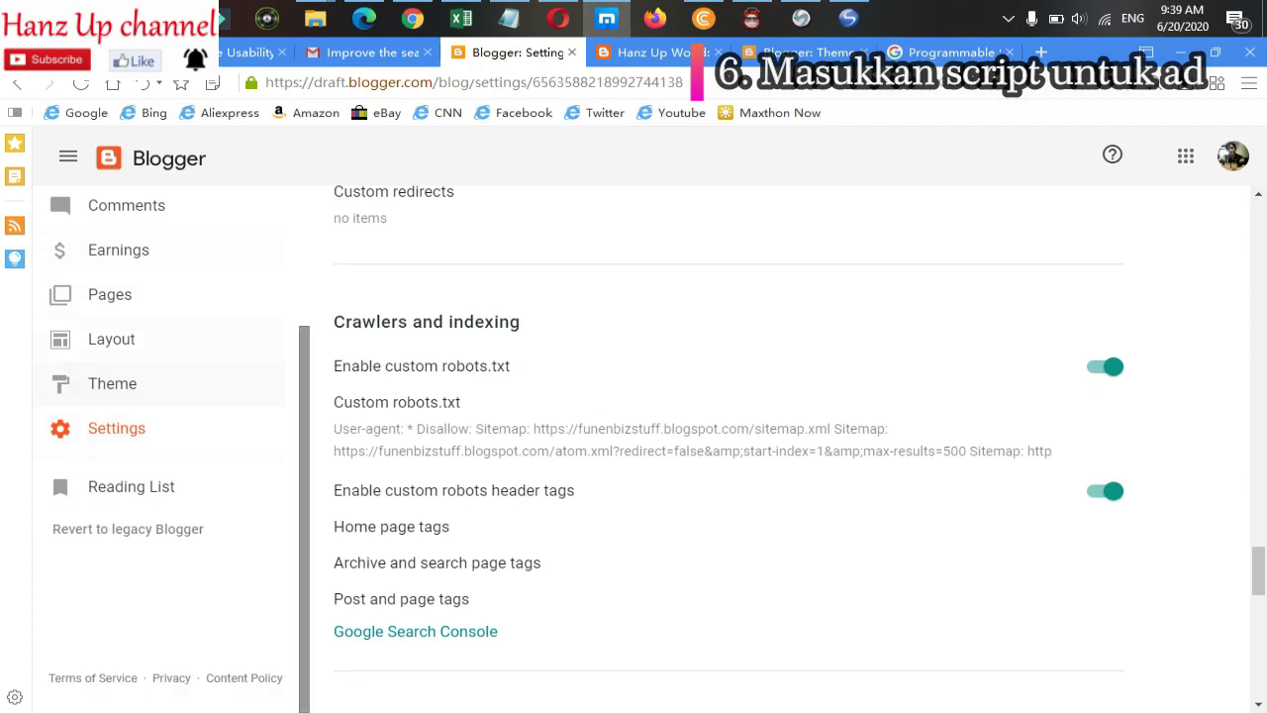
click(112, 383)
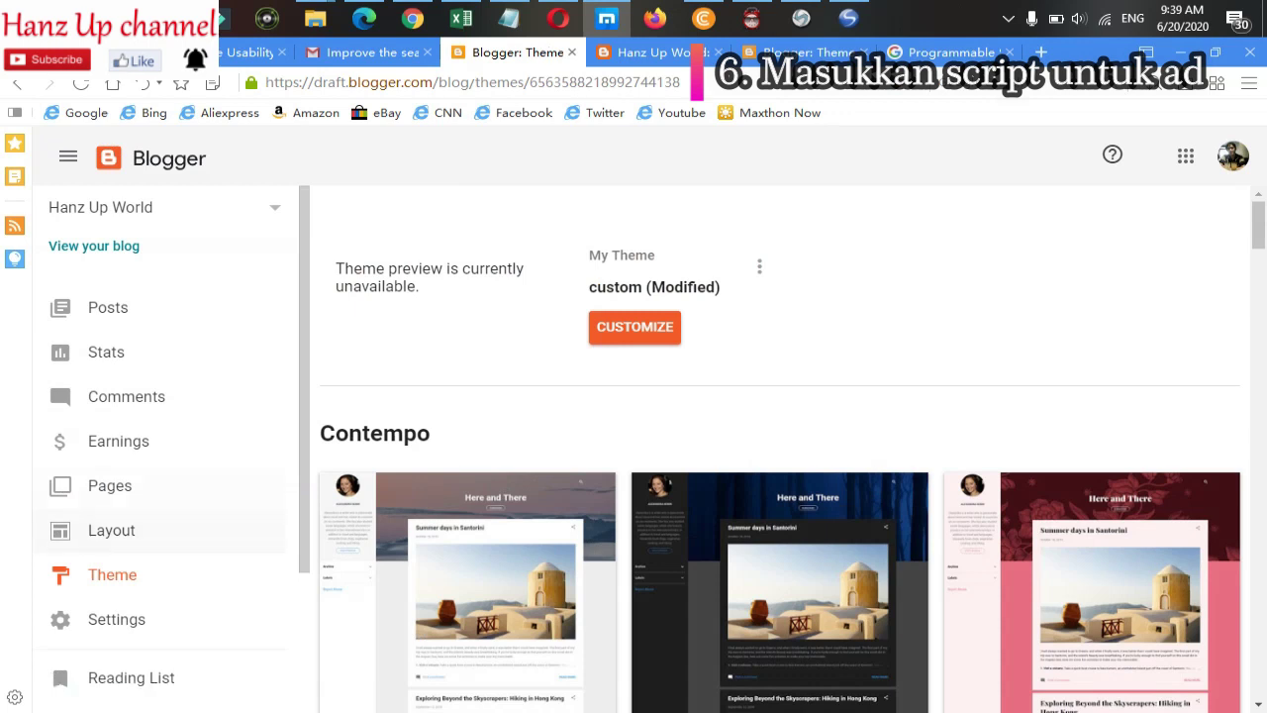
scroll(149, 574, down, 1)
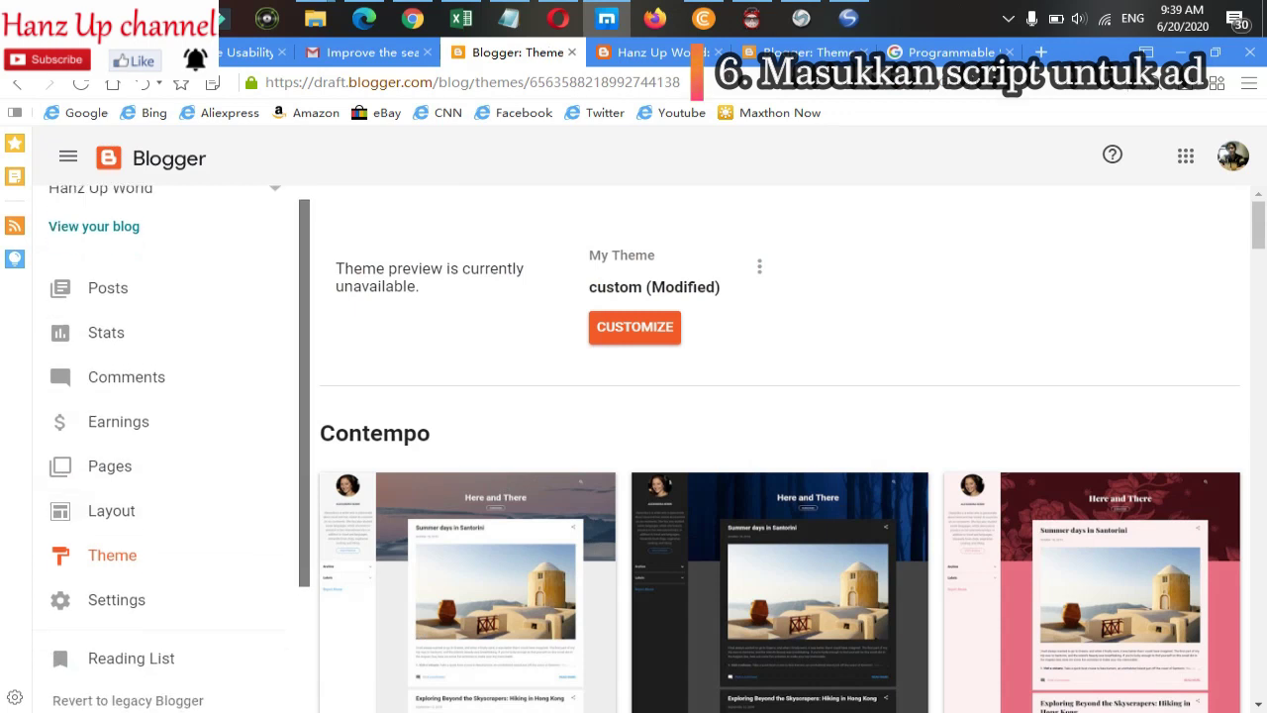
click(116, 561)
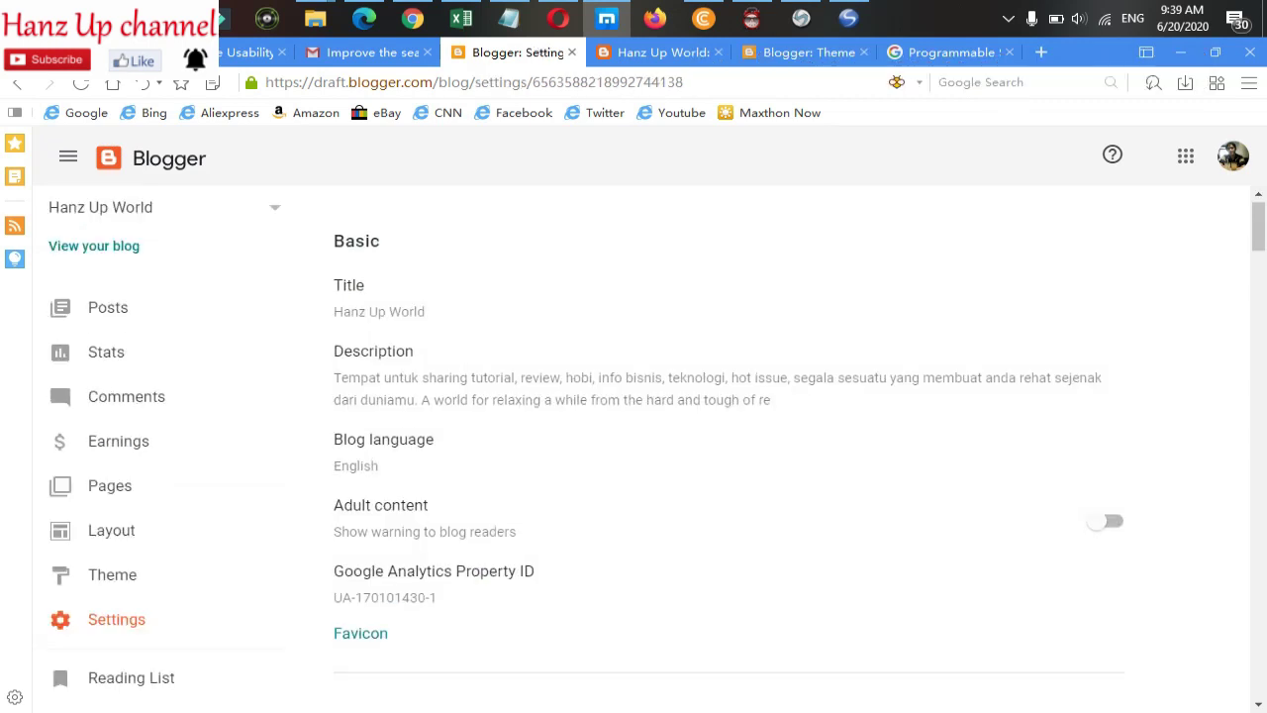
Step: Look through the blog's settings from the Basic section down to the General section
scroll(729, 445, down, 6)
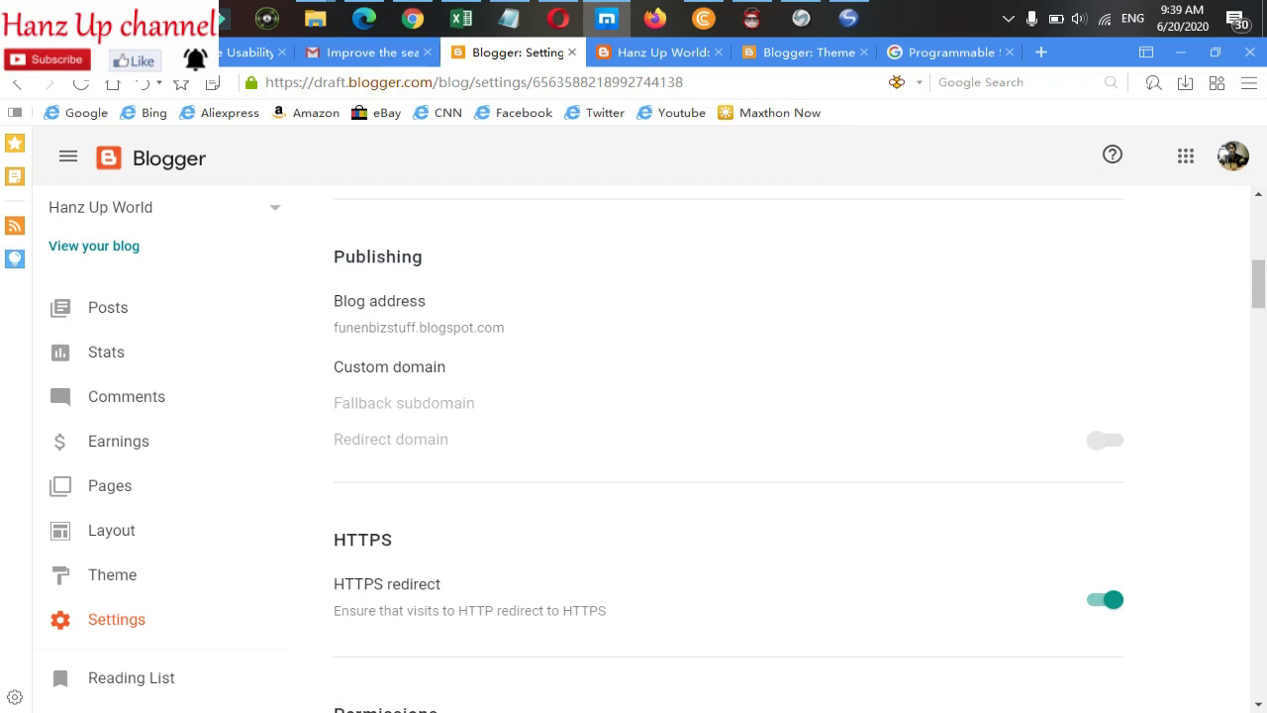
scroll(729, 445, down, 10)
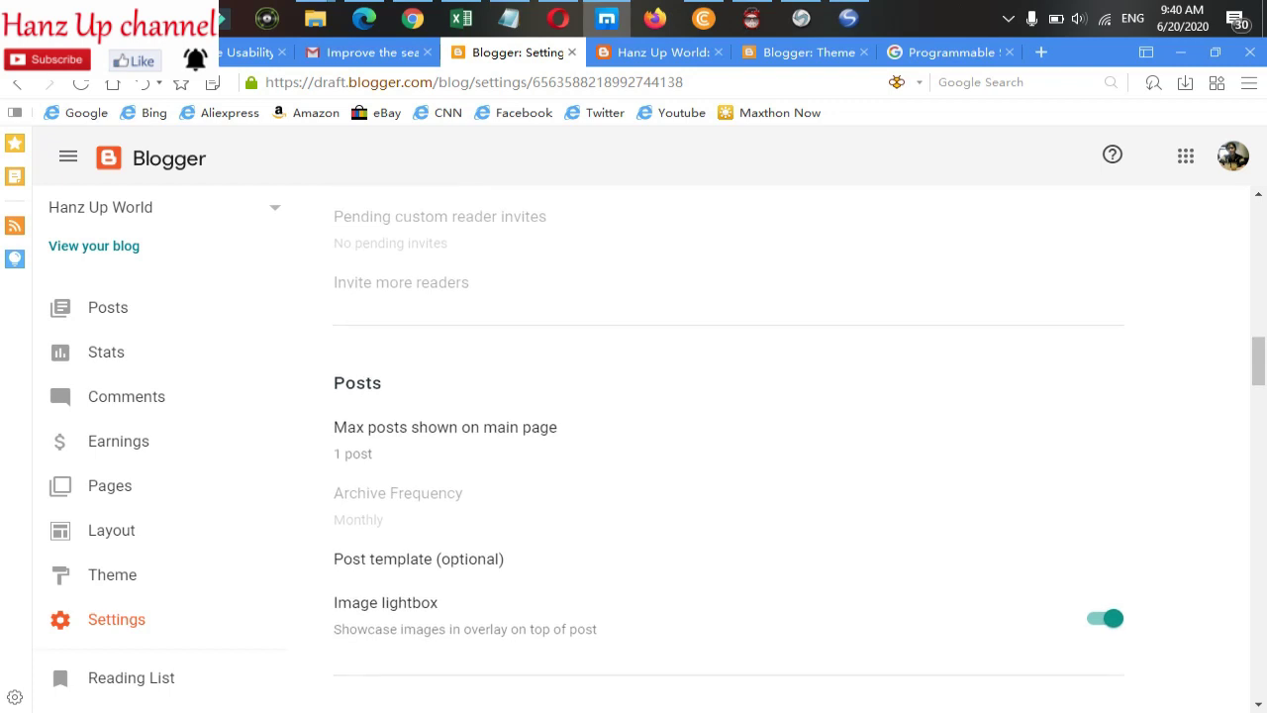
scroll(728, 445, down, 15)
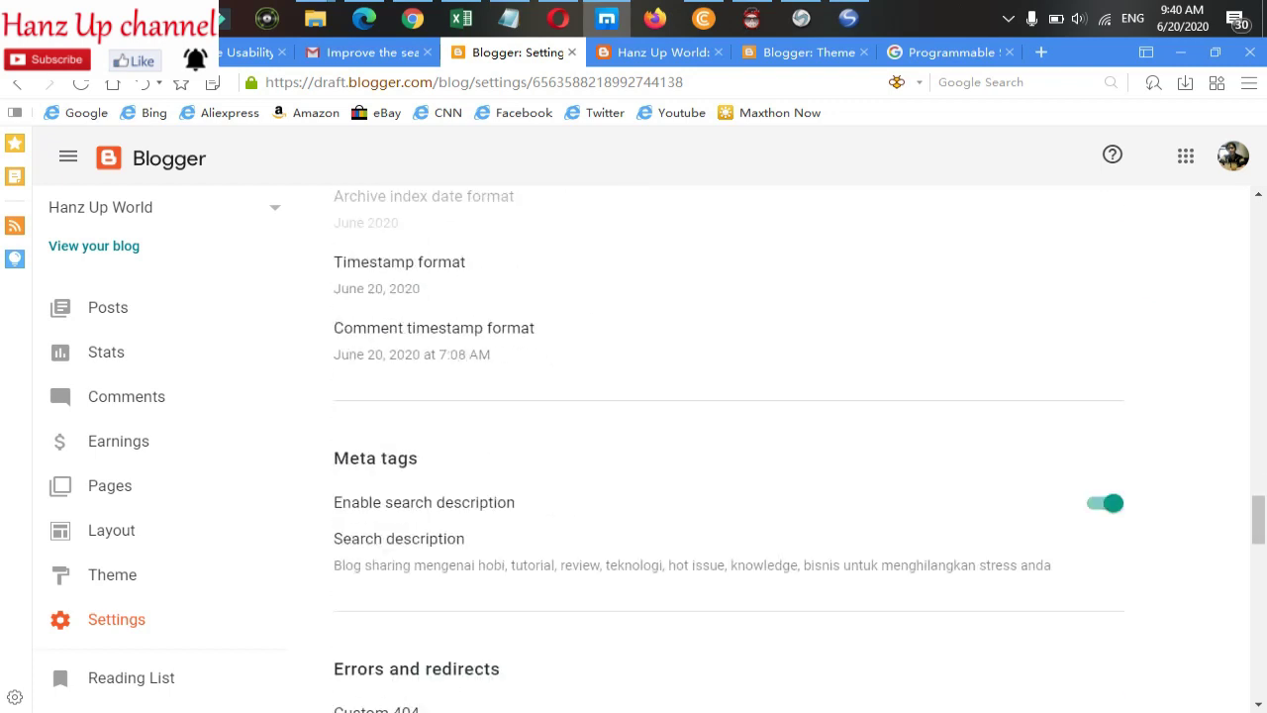
scroll(729, 446, down, 15)
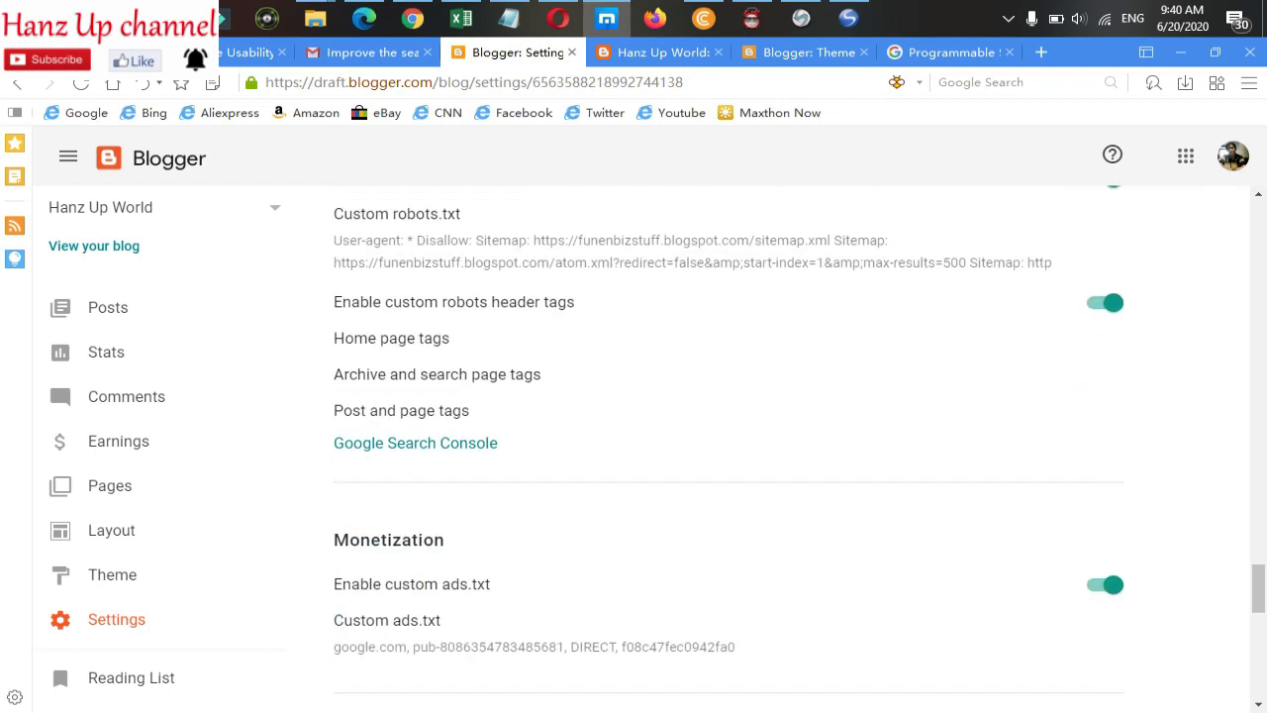
scroll(729, 446, down, 3)
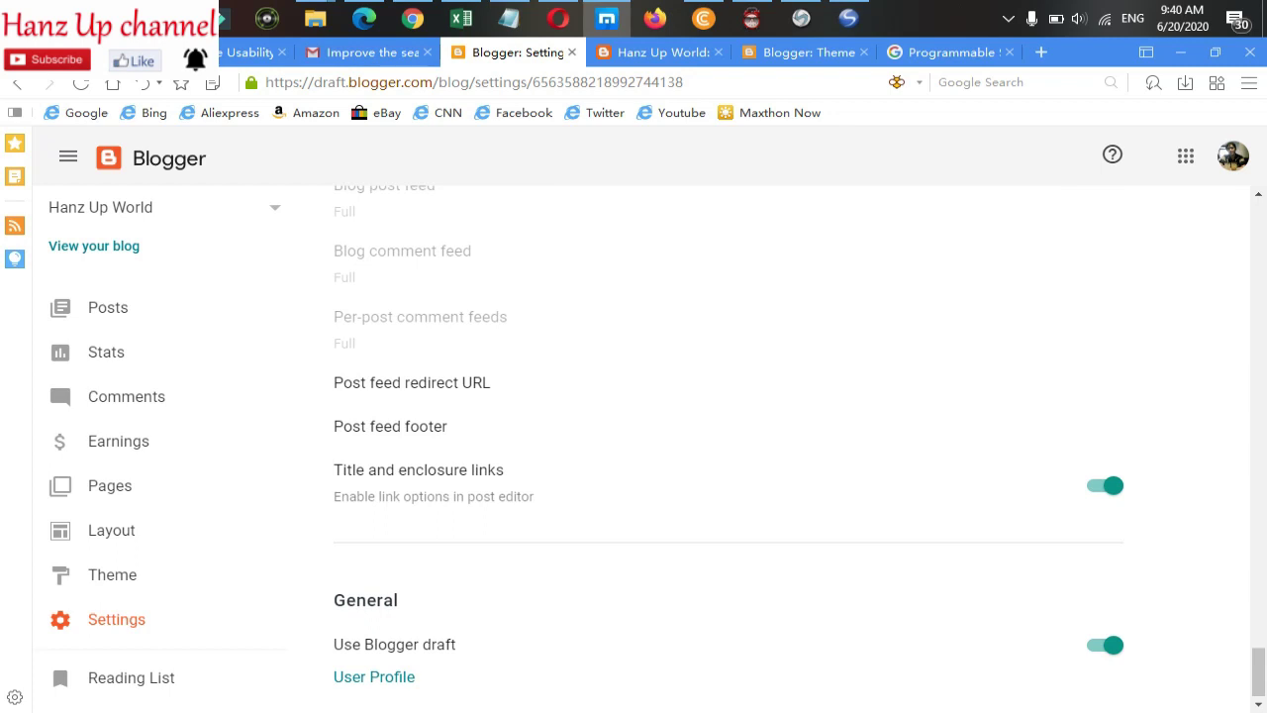
Step: Review the Monetization settings with custom ads.txt, and go back through Crawlers and indexing to Meta tags
scroll(728, 446, up, 10)
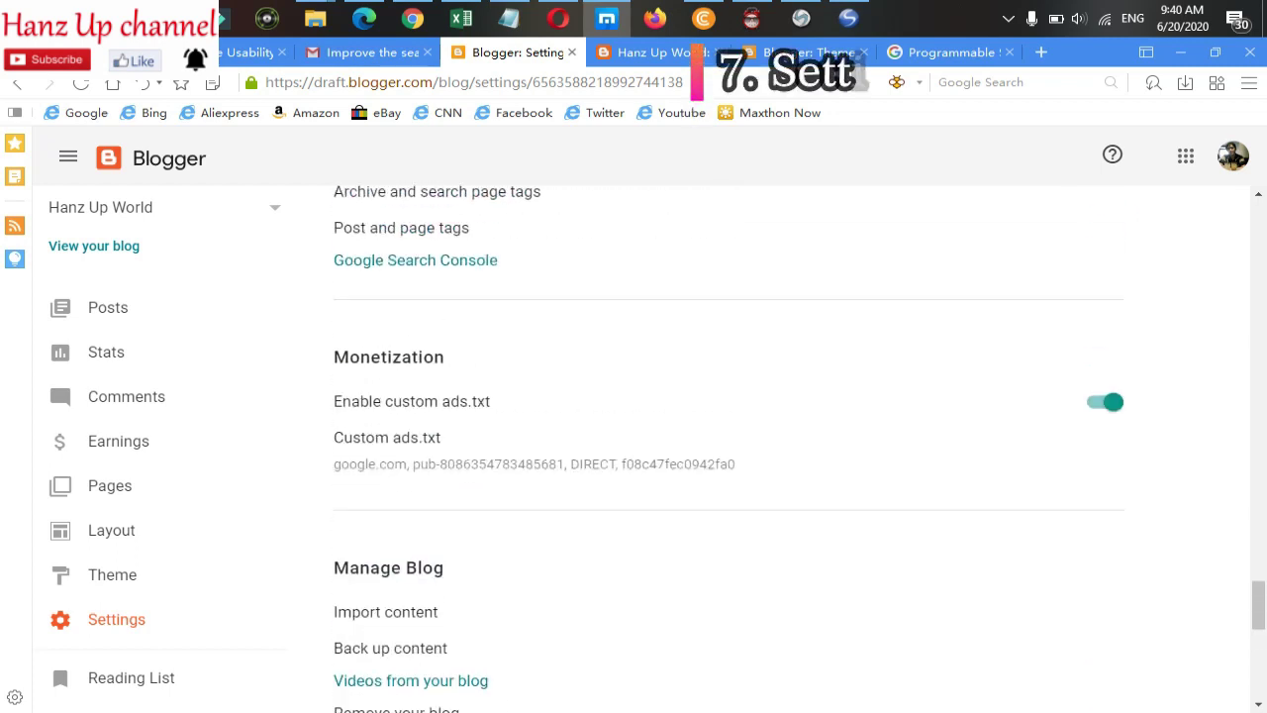
scroll(729, 446, up, 3)
scroll(729, 446, up, 2)
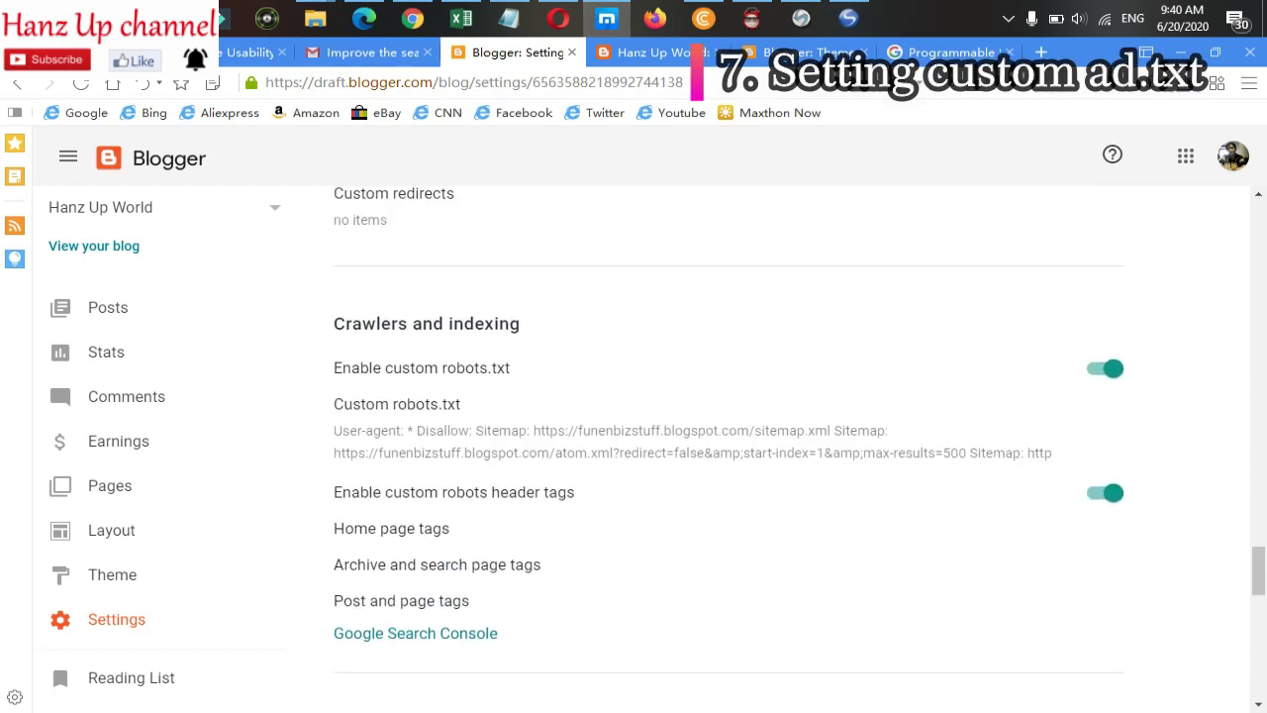
scroll(729, 445, up, 4)
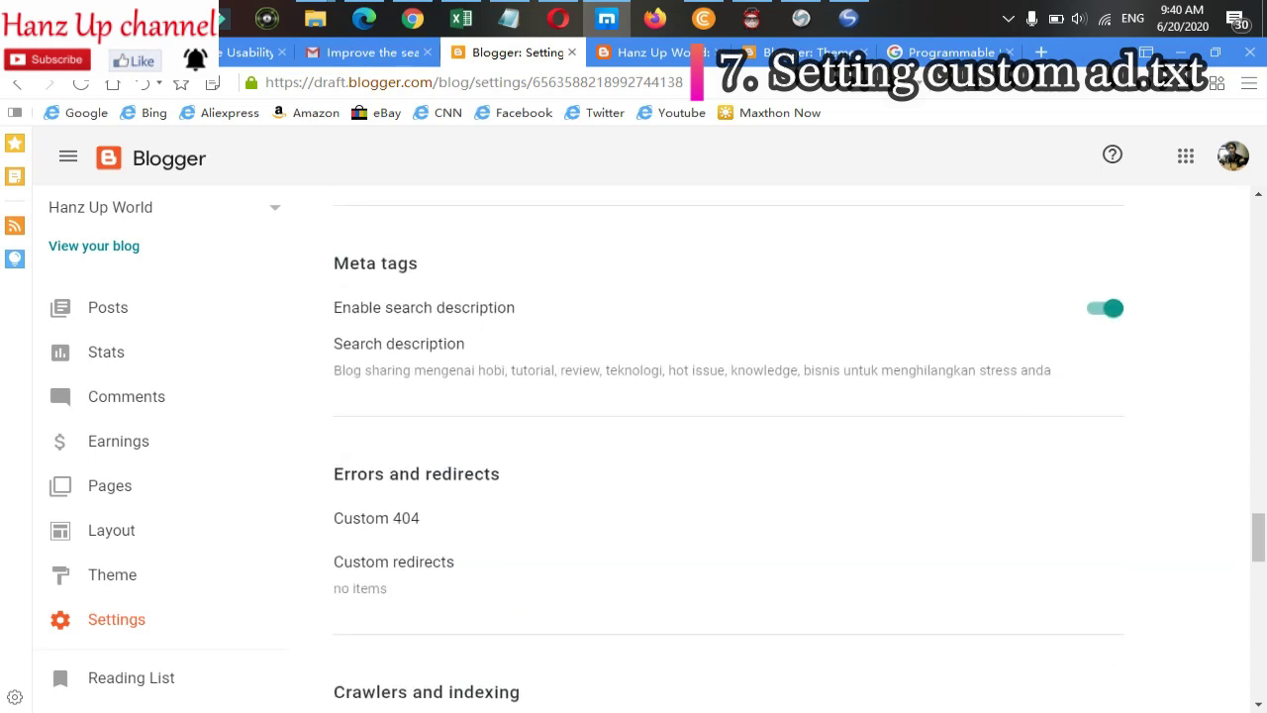
scroll(729, 446, up, 4)
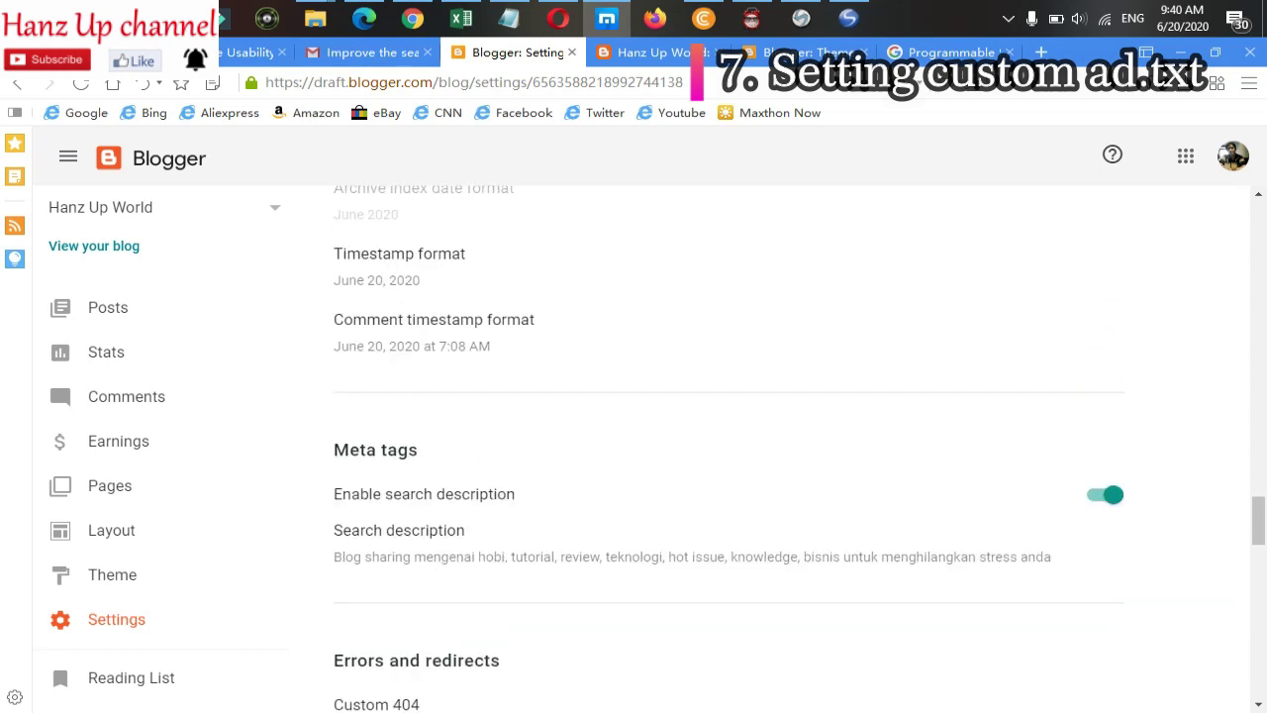
Step: Switch to the published Hanz Up World blog and load its home page at funenbizstuff.blogspot.com
click(368, 53)
click(655, 53)
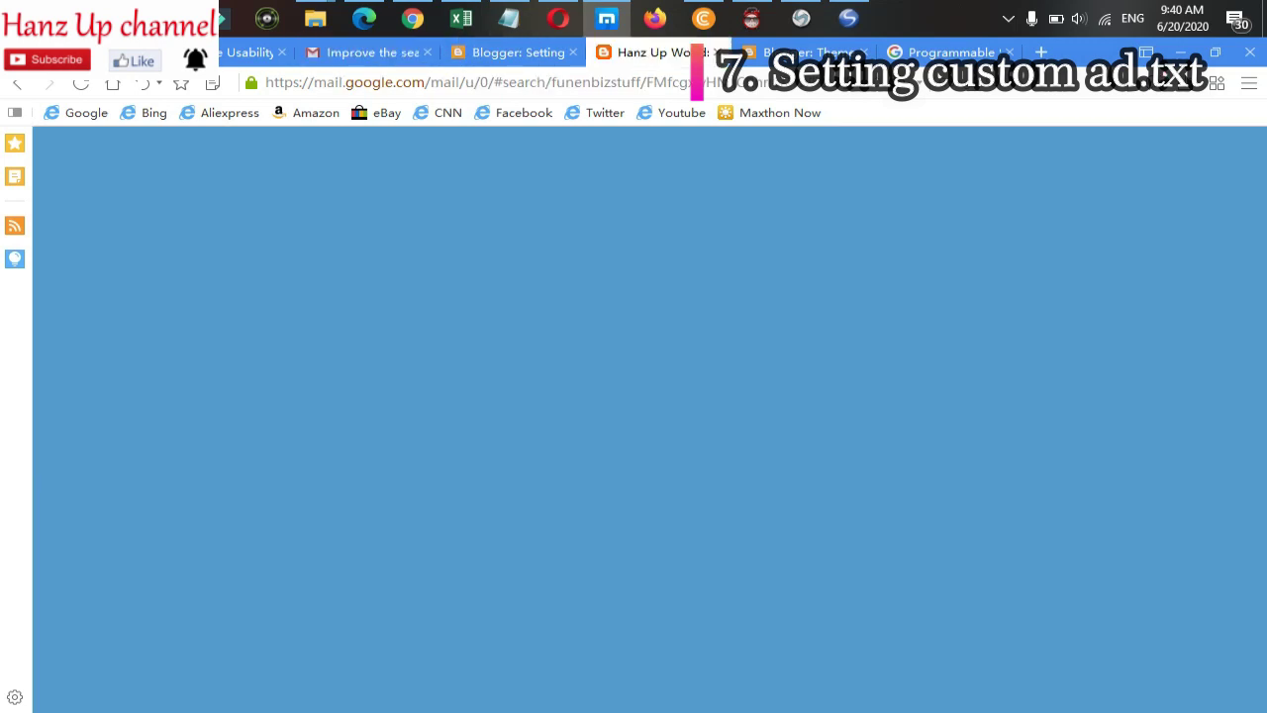
scroll(633, 416, down, 10)
scroll(634, 416, down, 2)
scroll(633, 416, up, 10)
click(698, 83)
text(funen)
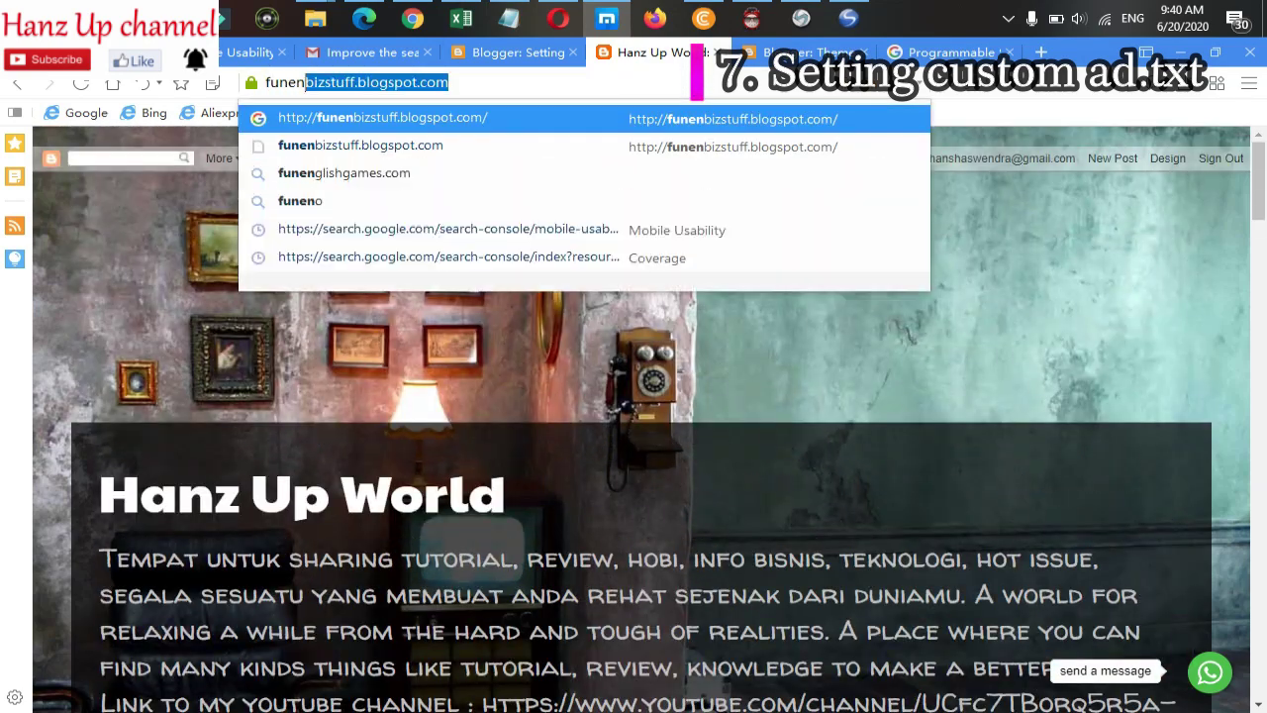
key(Return)
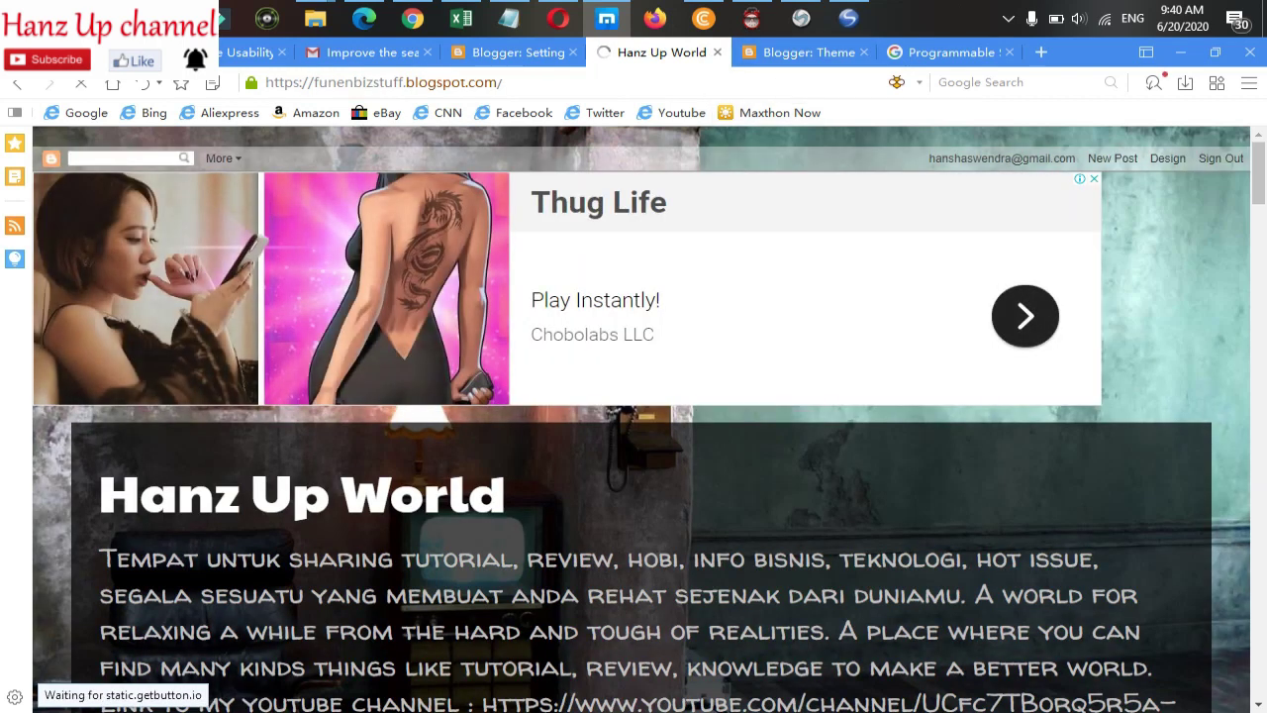
Step: Examine the blog's home page down to the footer, including the navigation pages, post, sidebar and ad placements
scroll(634, 416, down, 1)
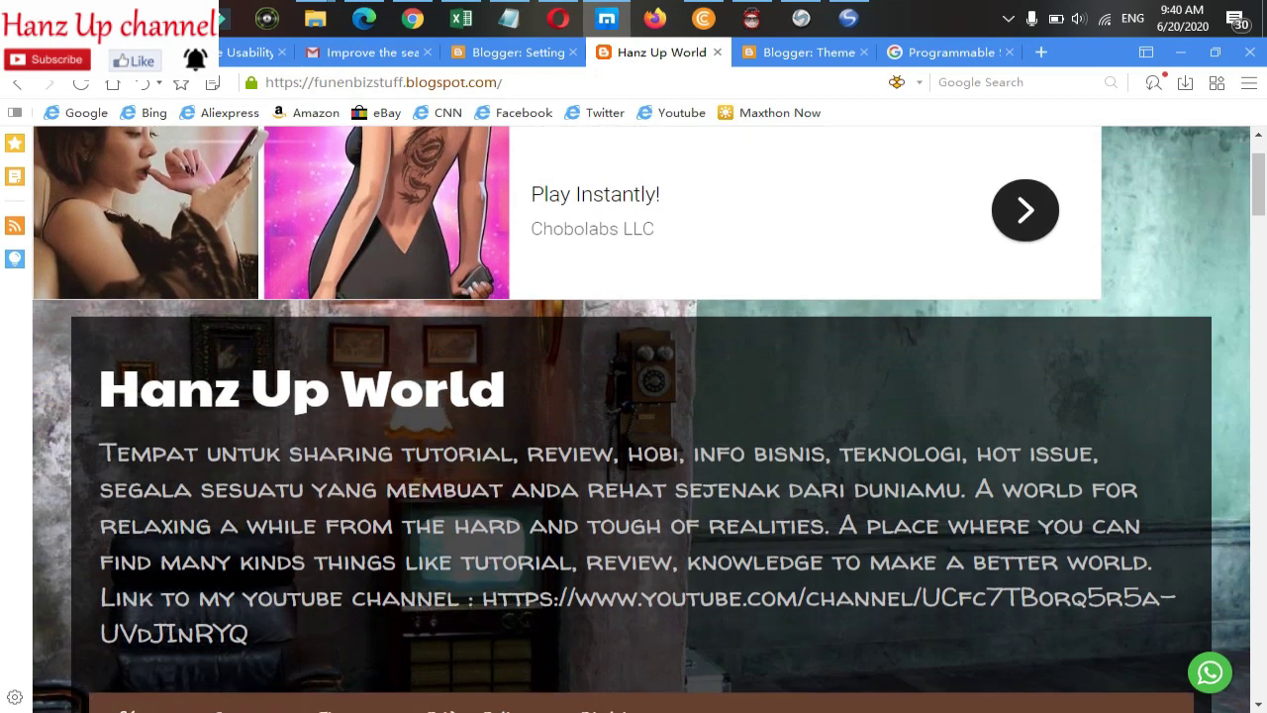
scroll(633, 416, down, 2)
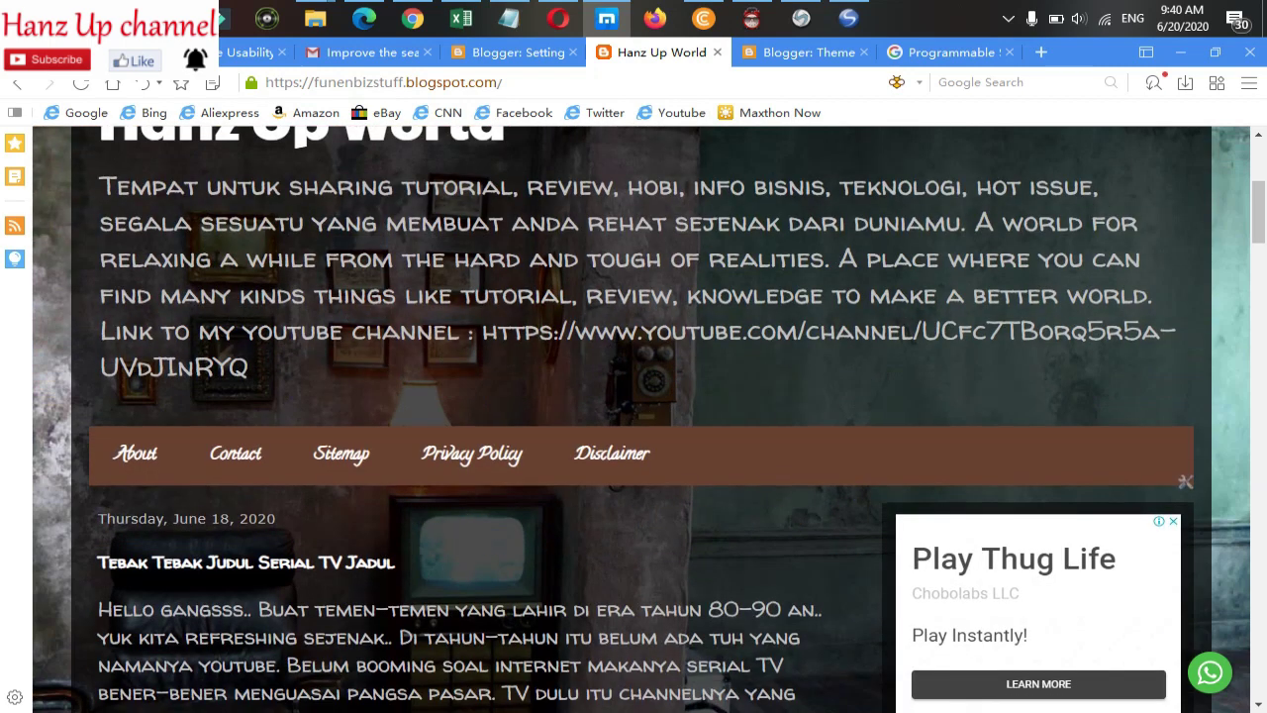
scroll(633, 416, down, 5)
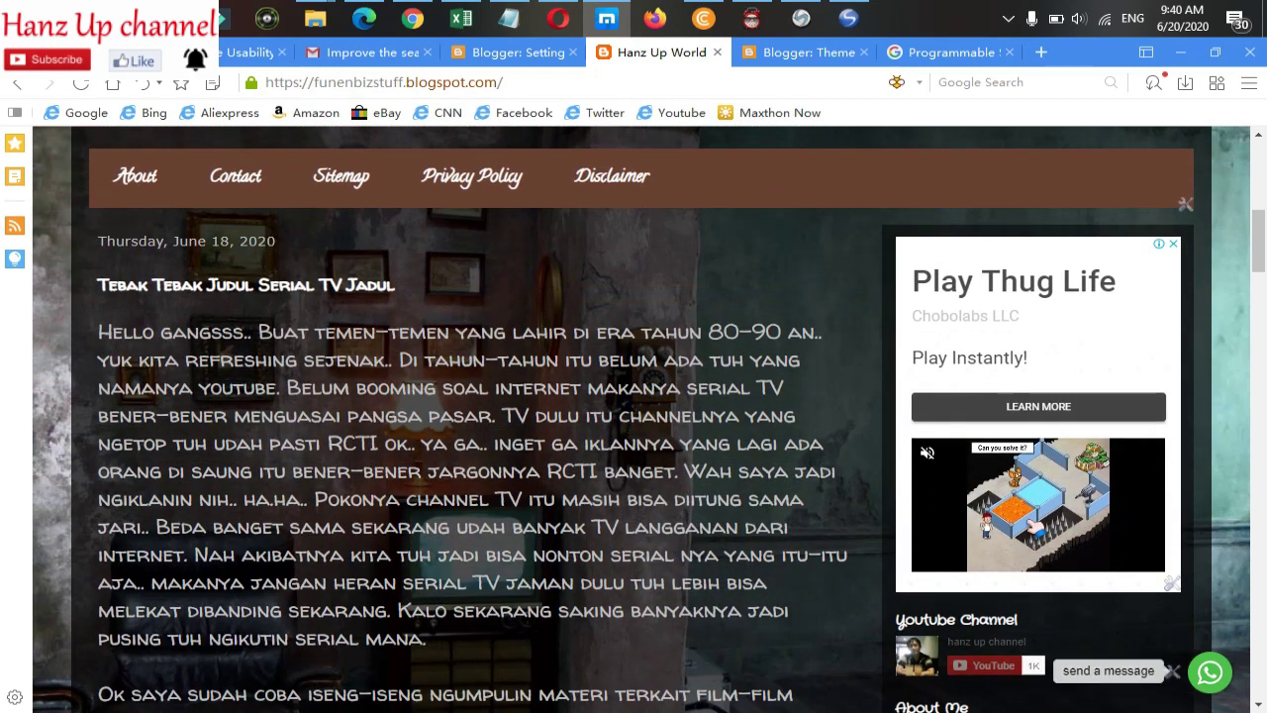
scroll(634, 416, down, 4)
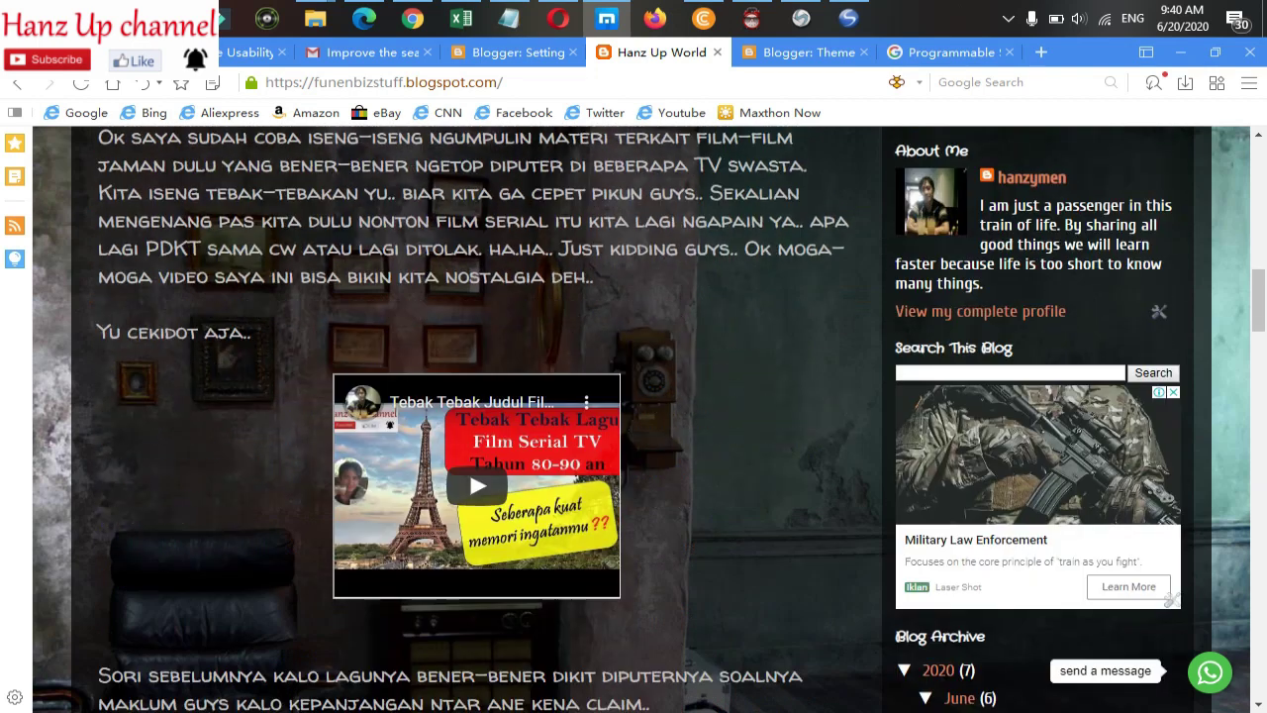
scroll(634, 415, down, 4)
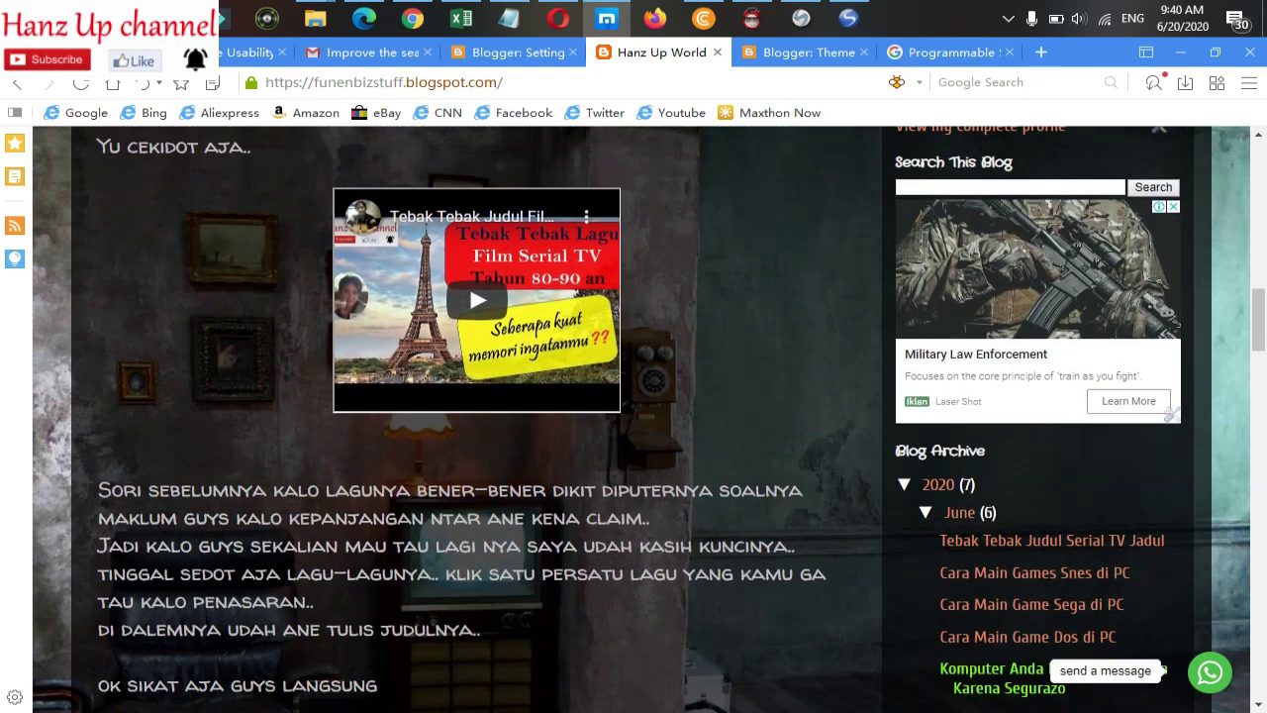
scroll(634, 416, down, 9)
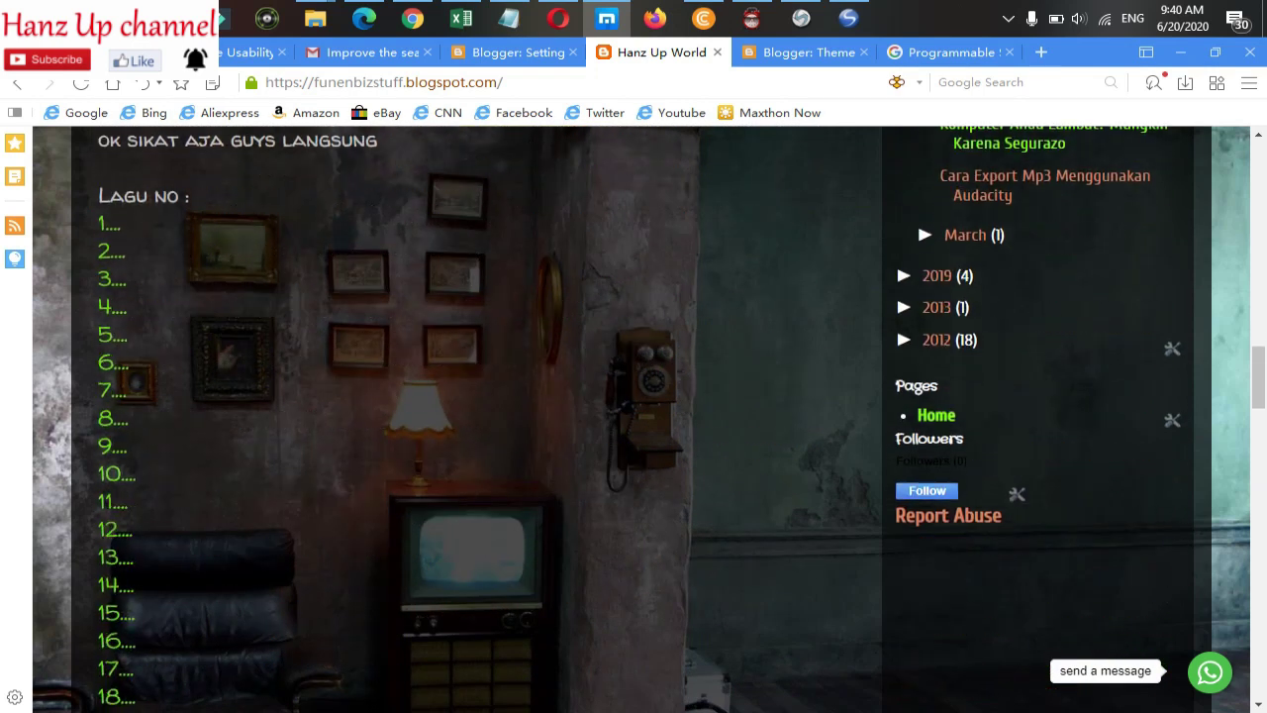
scroll(634, 416, down, 8)
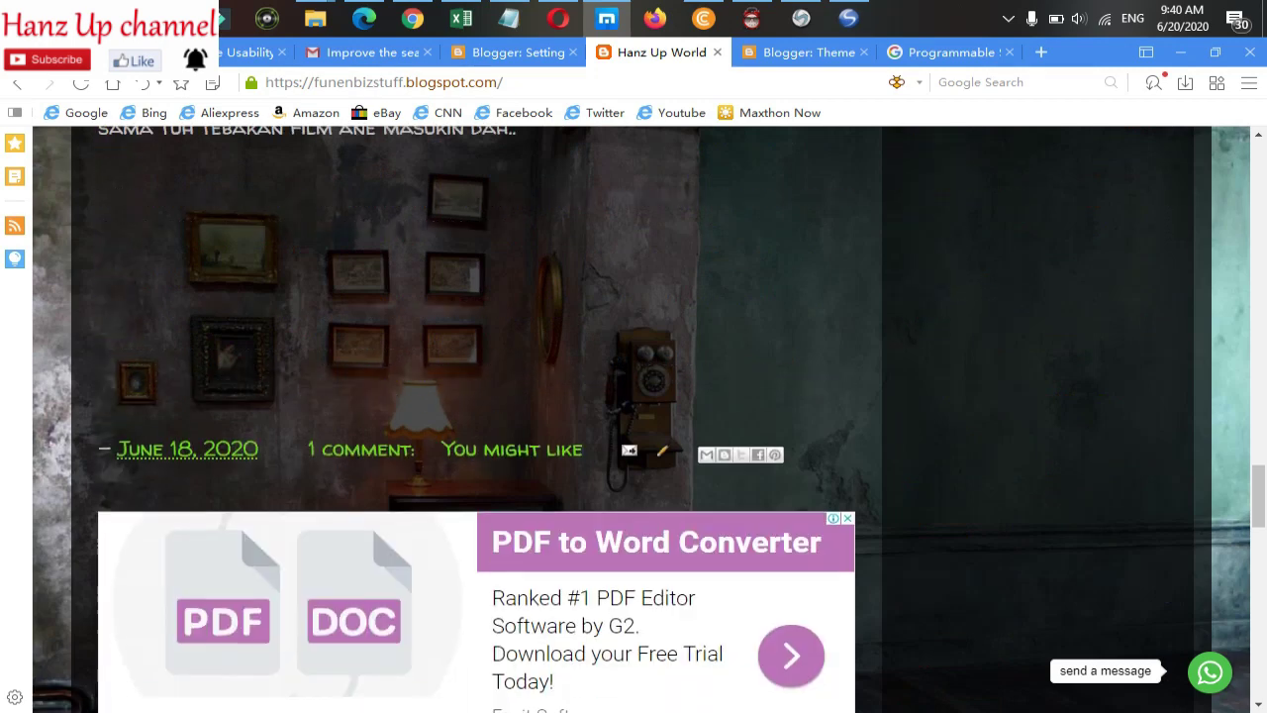
scroll(634, 416, down, 8)
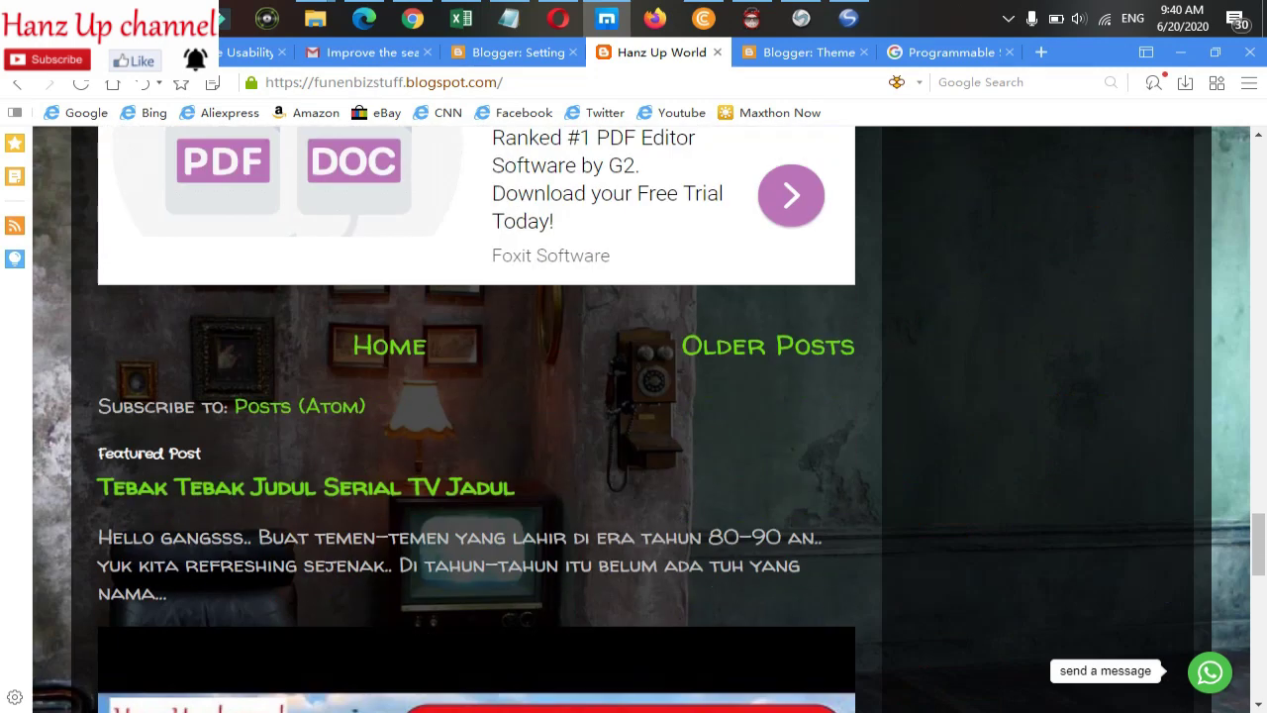
scroll(633, 416, down, 3)
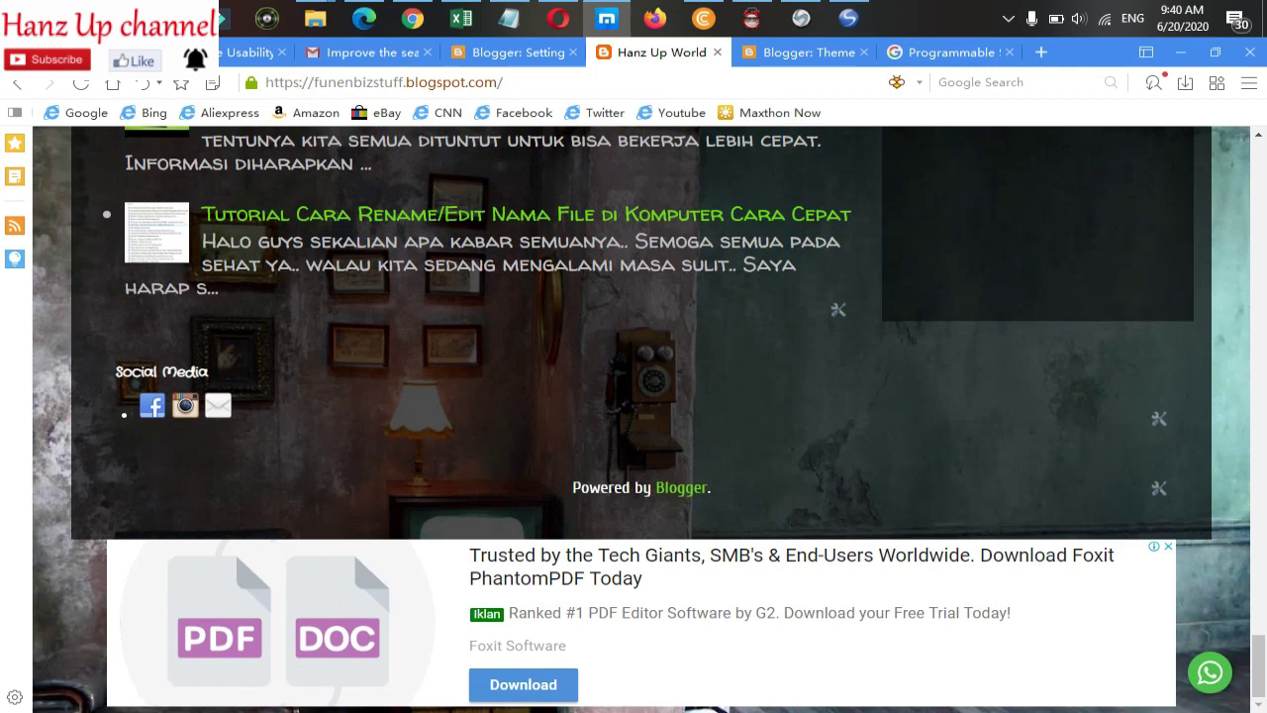
Step: Return to the blog's header and switch to the Notepad checklist of AdSense preparation points
scroll(634, 416, up, 15)
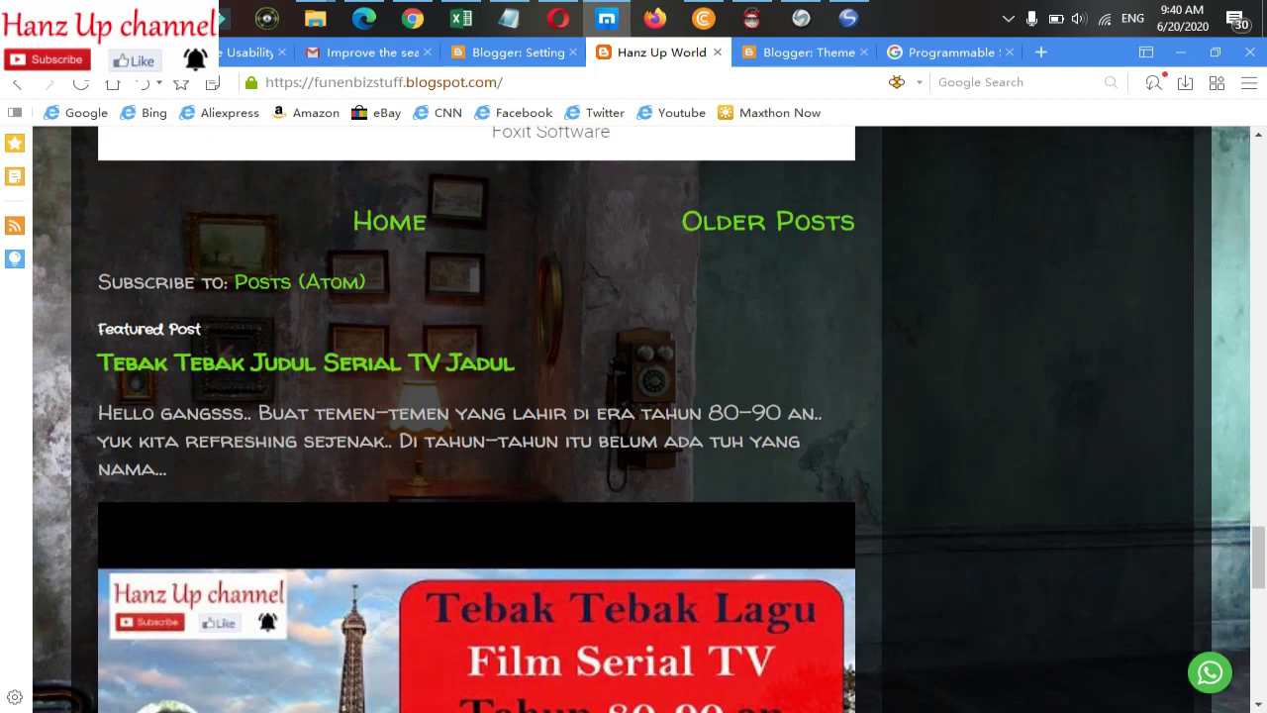
scroll(634, 416, up, 15)
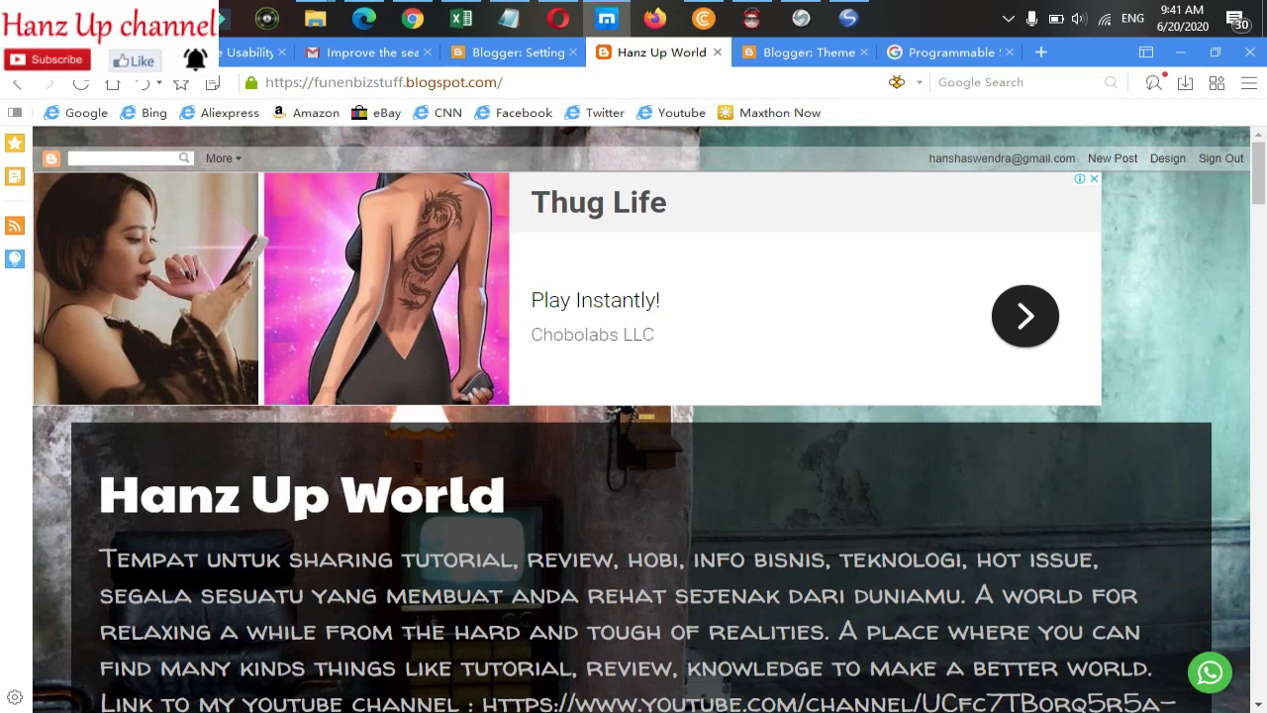
click(509, 18)
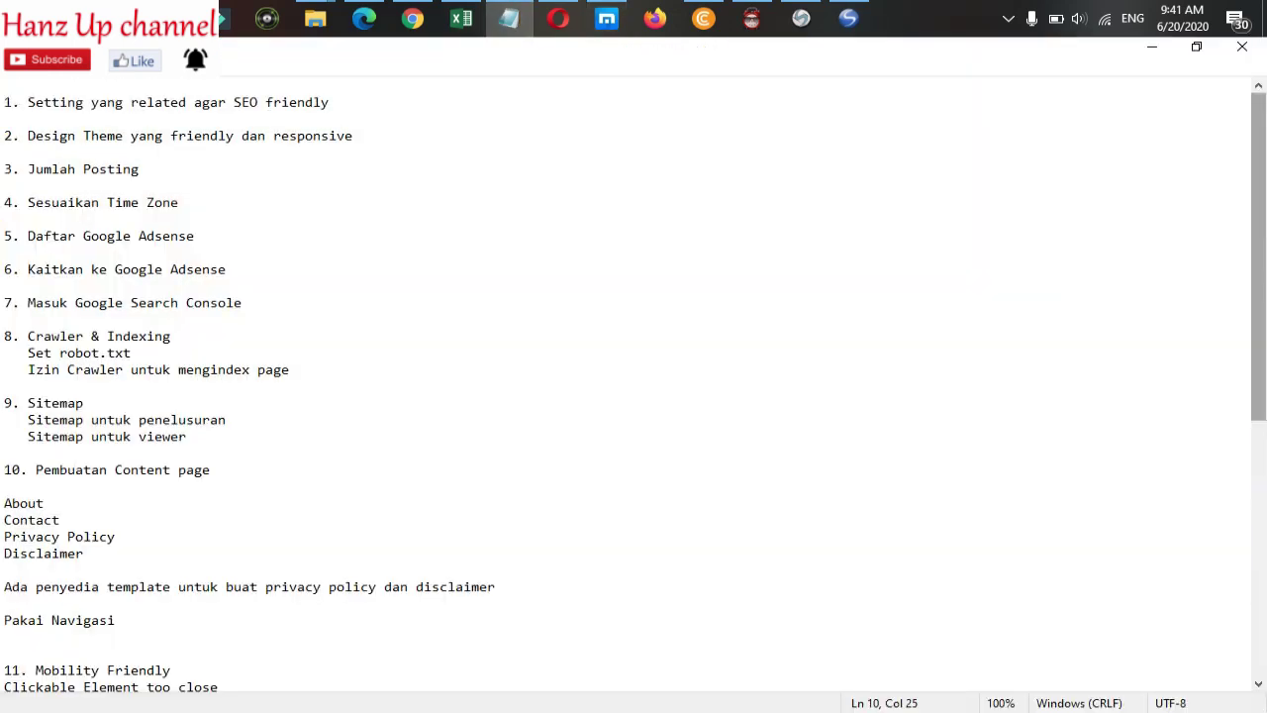
Step: Review the checklist of preparation points through 13. Set Ads.txt, and return the cursor to the "3. Jumlah Posting" line
click(44, 503)
scroll(633, 386, down, 4)
scroll(634, 387, down, 3)
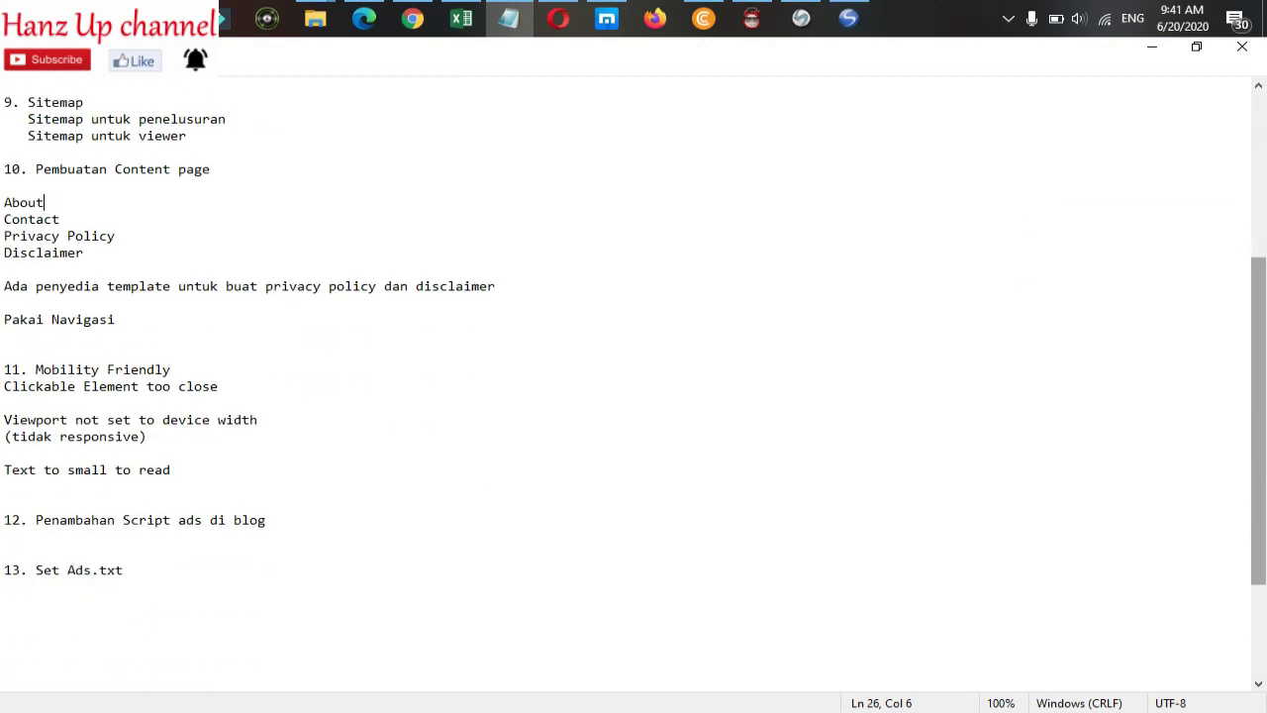
scroll(633, 386, up, 2)
scroll(633, 386, up, 5)
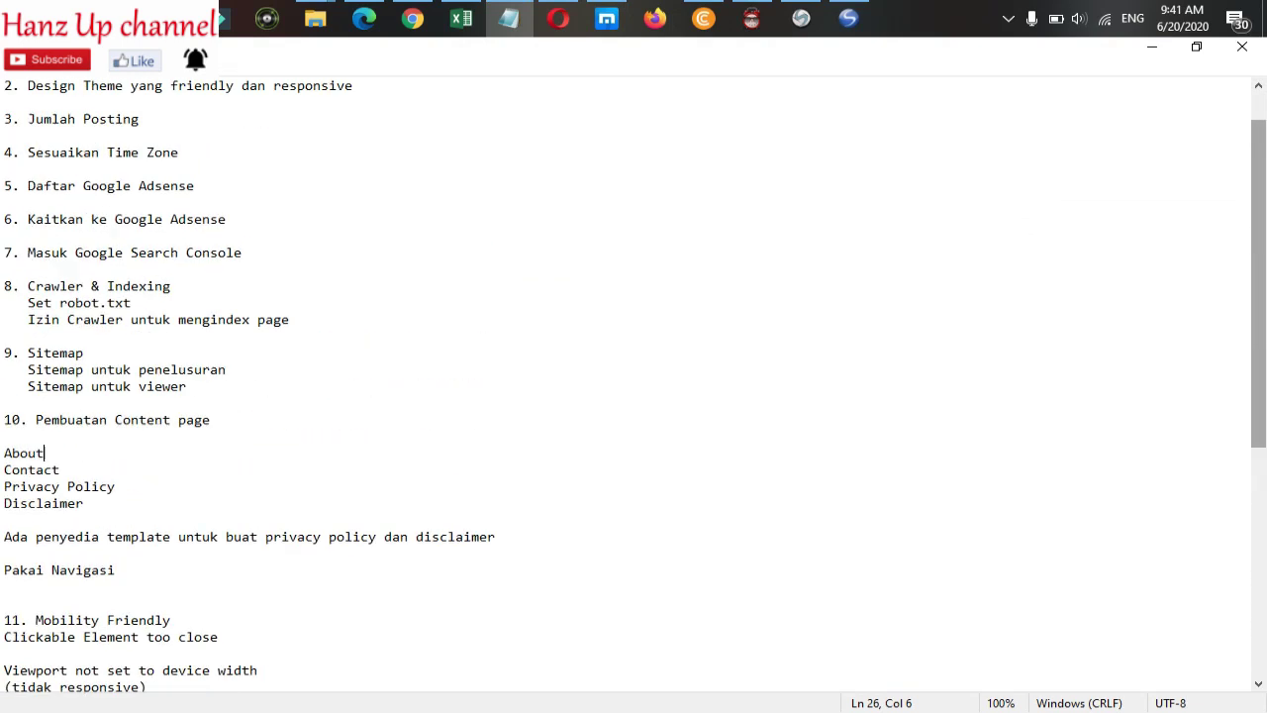
key(Up)
key(Up)
key(Up)
key(Up)
key(Up)
key(Up)
key(Up)
key(Up)
key(Up)
key(Up)
key(Up)
key(Up)
key(Up)
key(Up)
key(Up)
key(Up)
key(Up)
key(Up)
key(Up)
key(Up)
key(End)
Step: Restore the checklist window to its smaller size and return to the browser's Search Console Mobile Usability report
click(1195, 47)
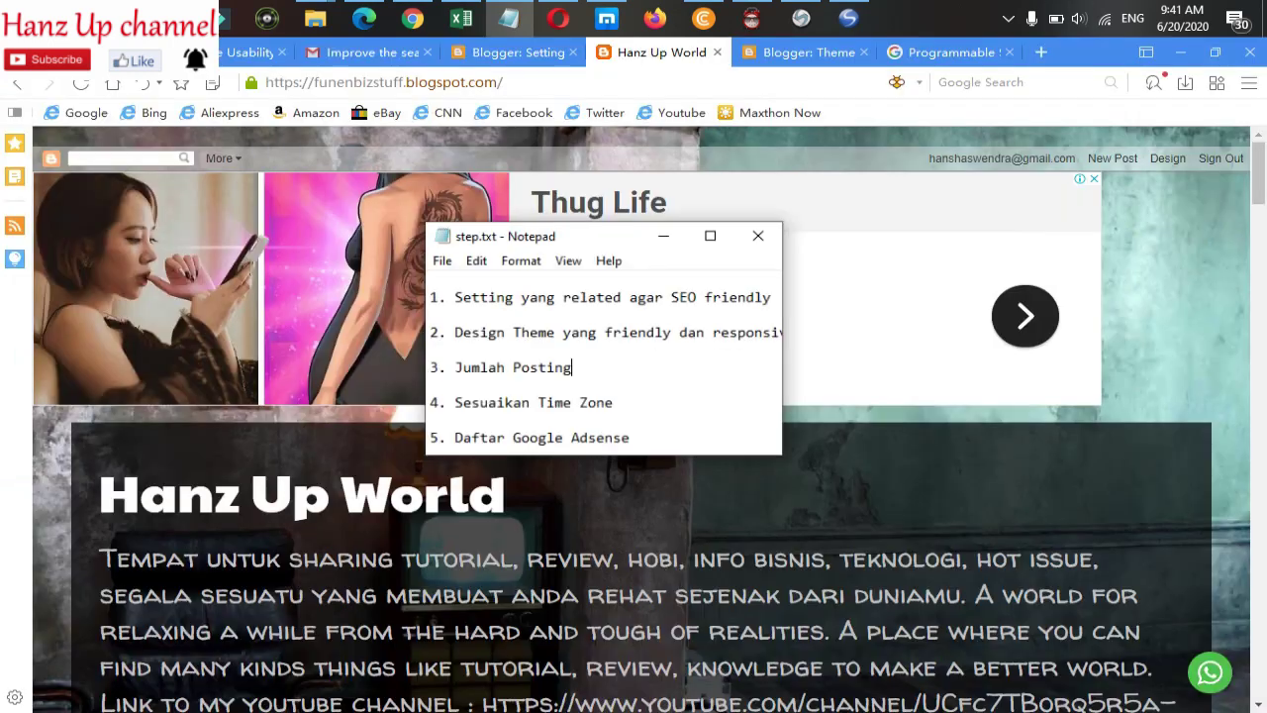
click(693, 257)
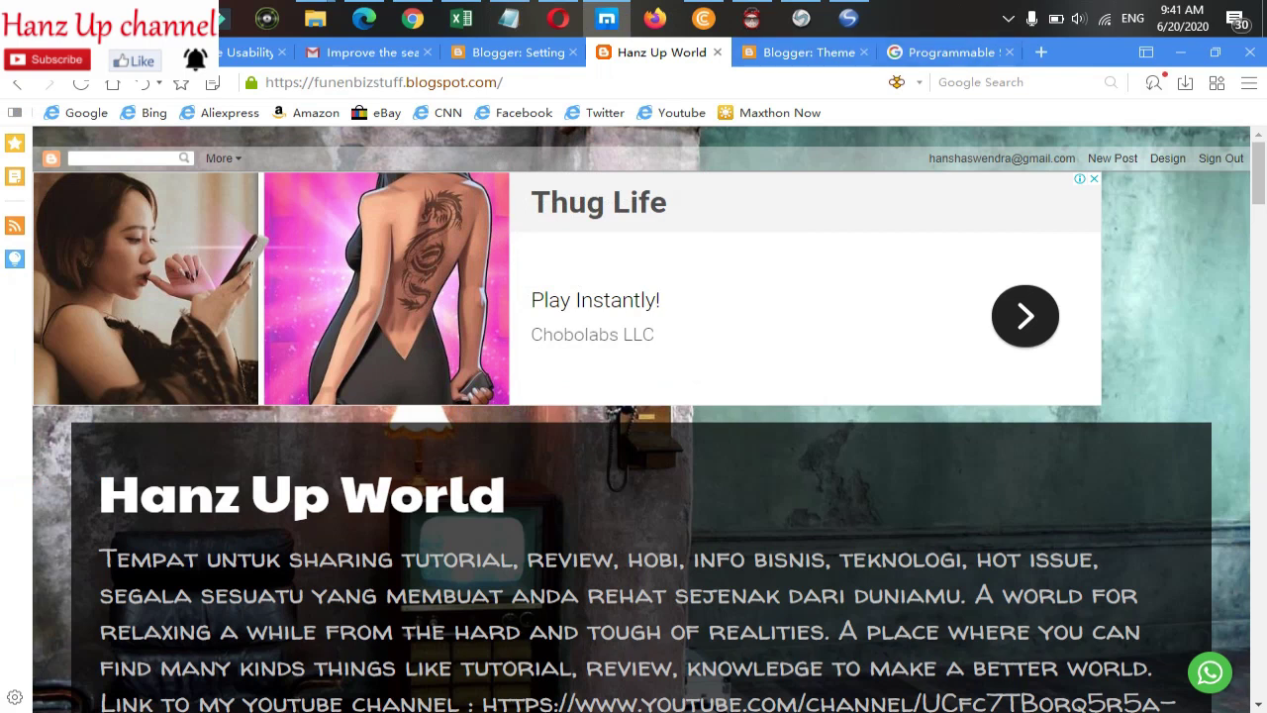
click(252, 53)
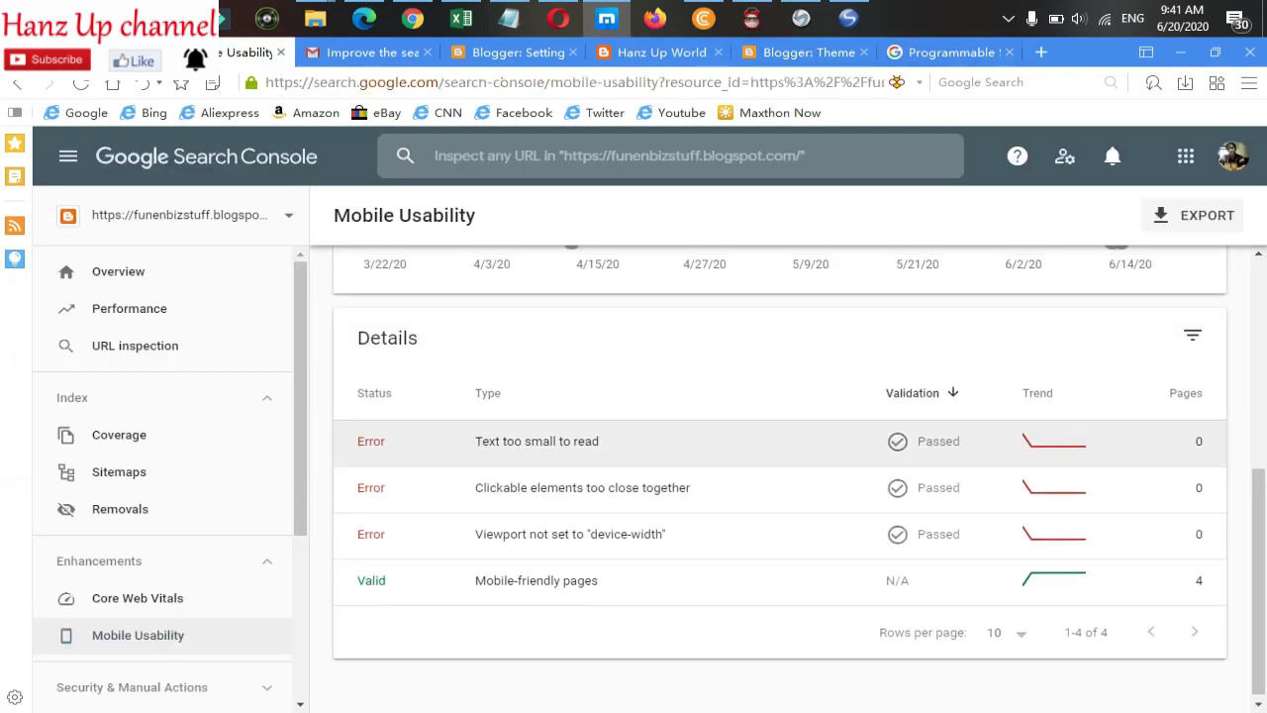
scroll(780, 475, up, 4)
Step: Switch to Gmail, return to the funenbizstuff search results and look through the Search Console and AdSense messages
key(ctrl+Tab)
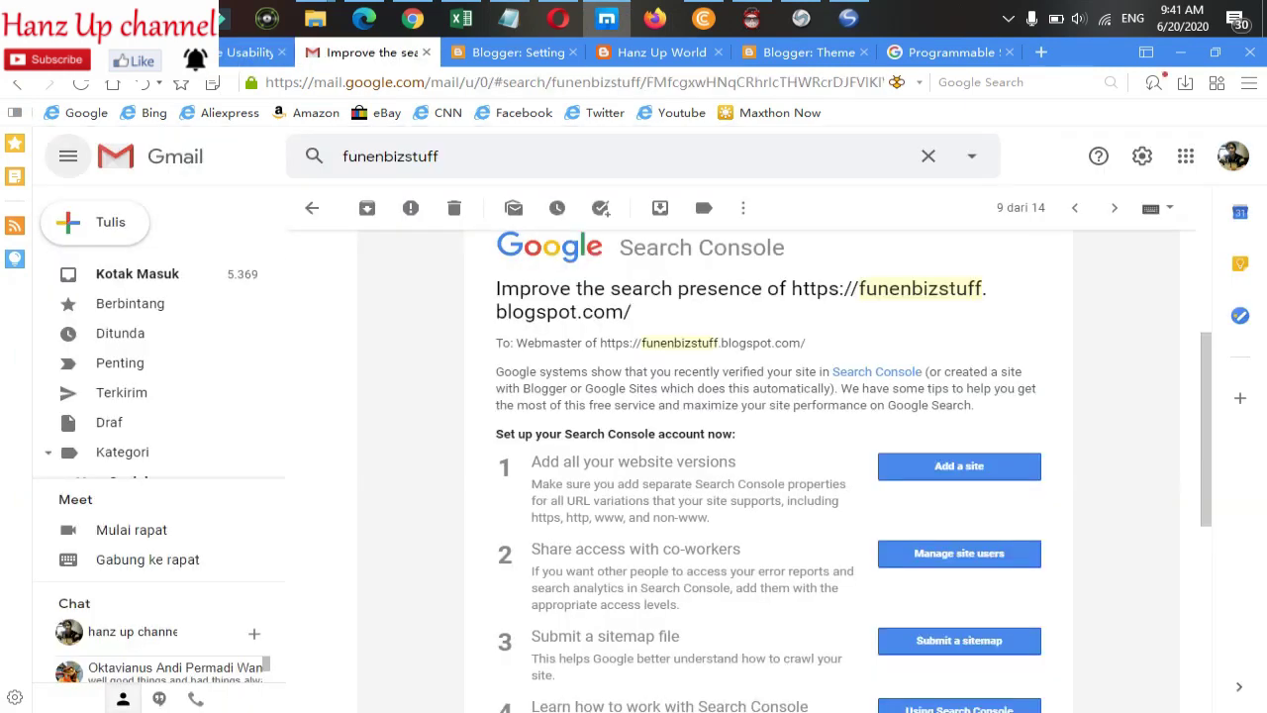
click(312, 208)
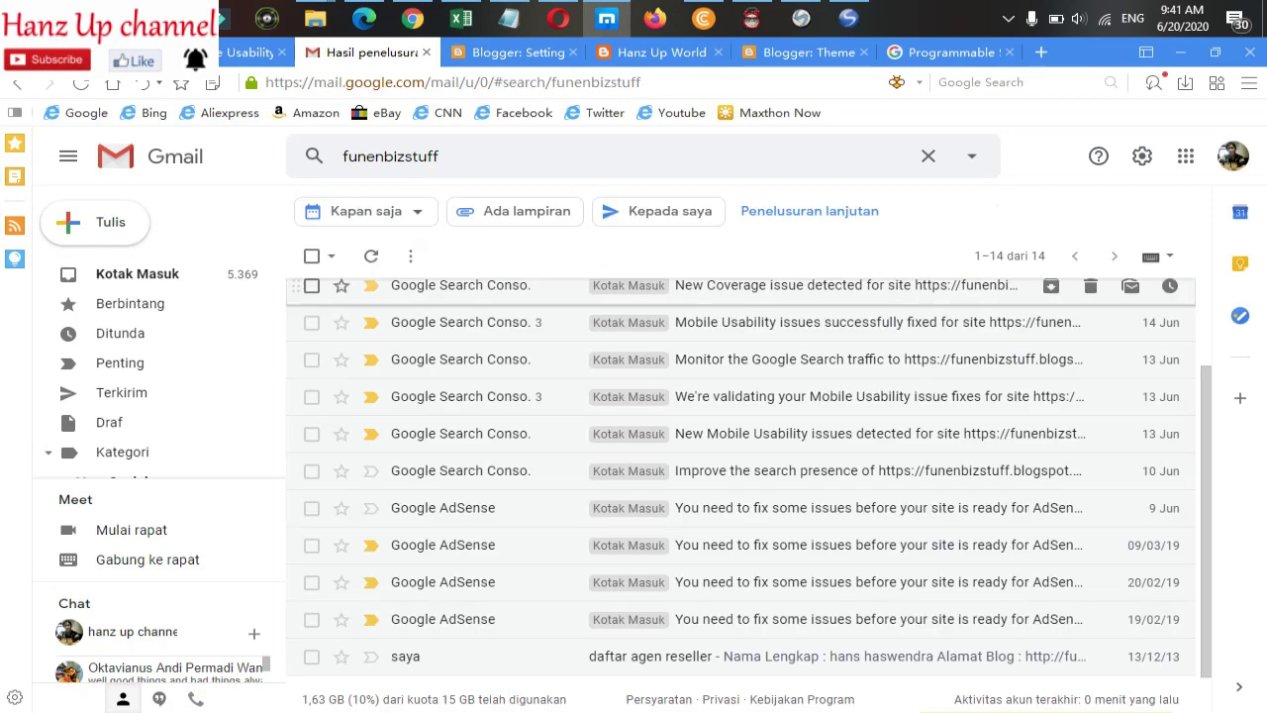
scroll(743, 534, down, 1)
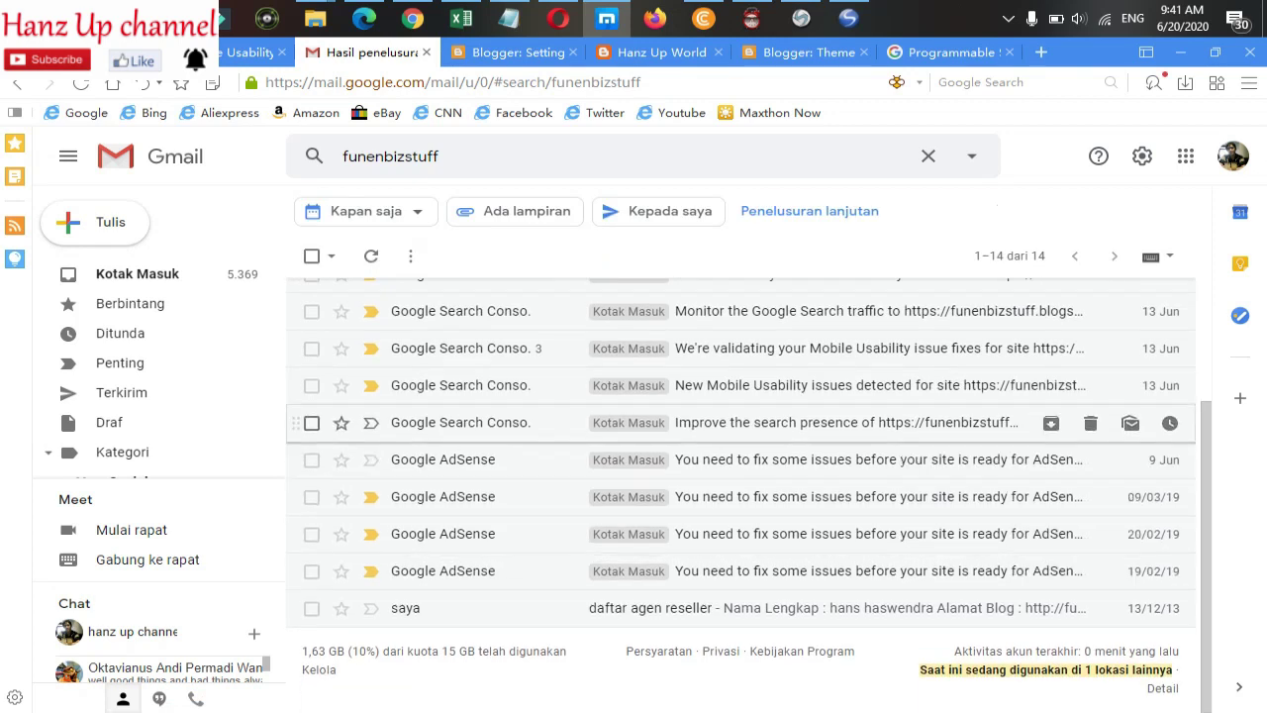
scroll(743, 416, up, 1)
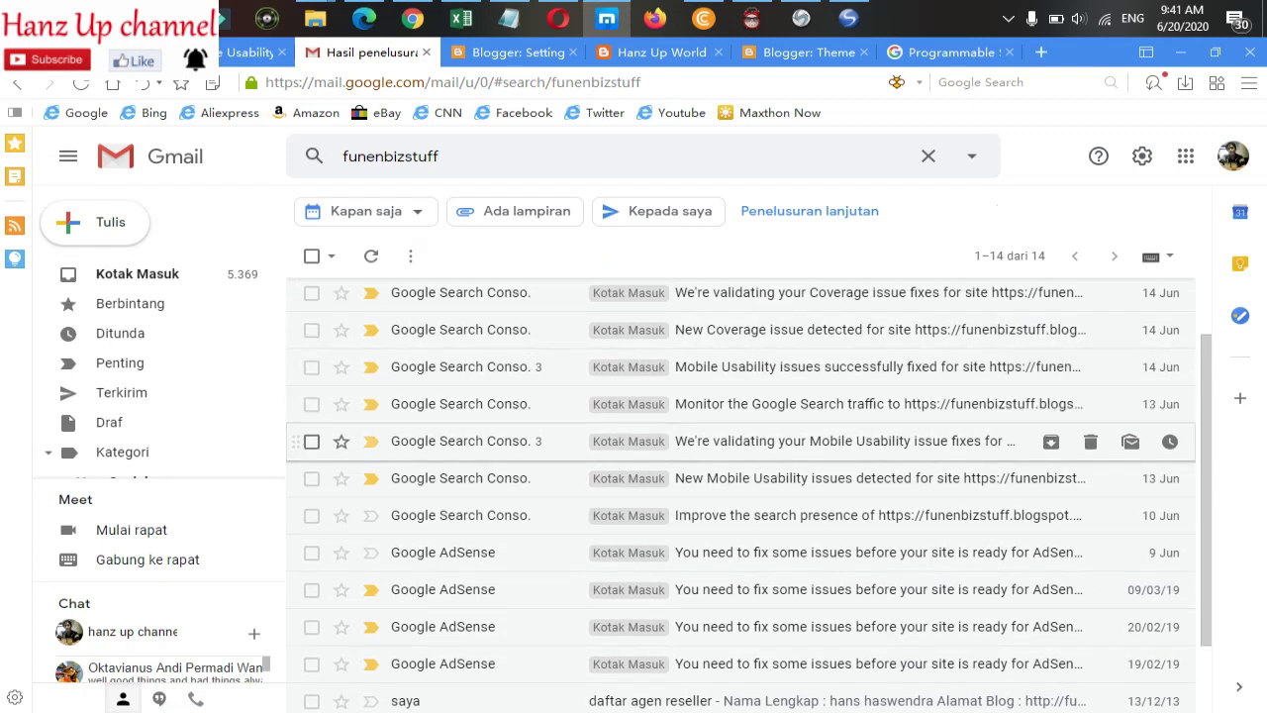
scroll(742, 443, up, 2)
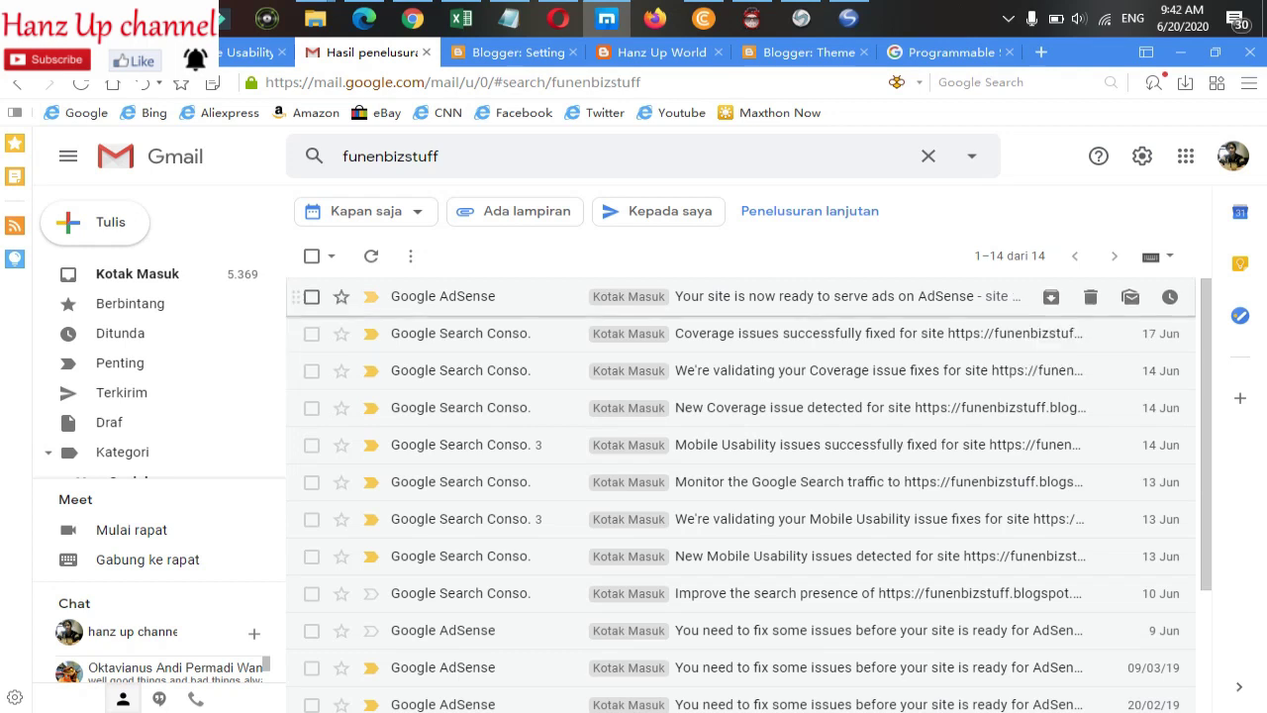
Step: Open the AdSense message "Your site is now ready to serve ads on AdSense" and read it from header to footer
click(792, 296)
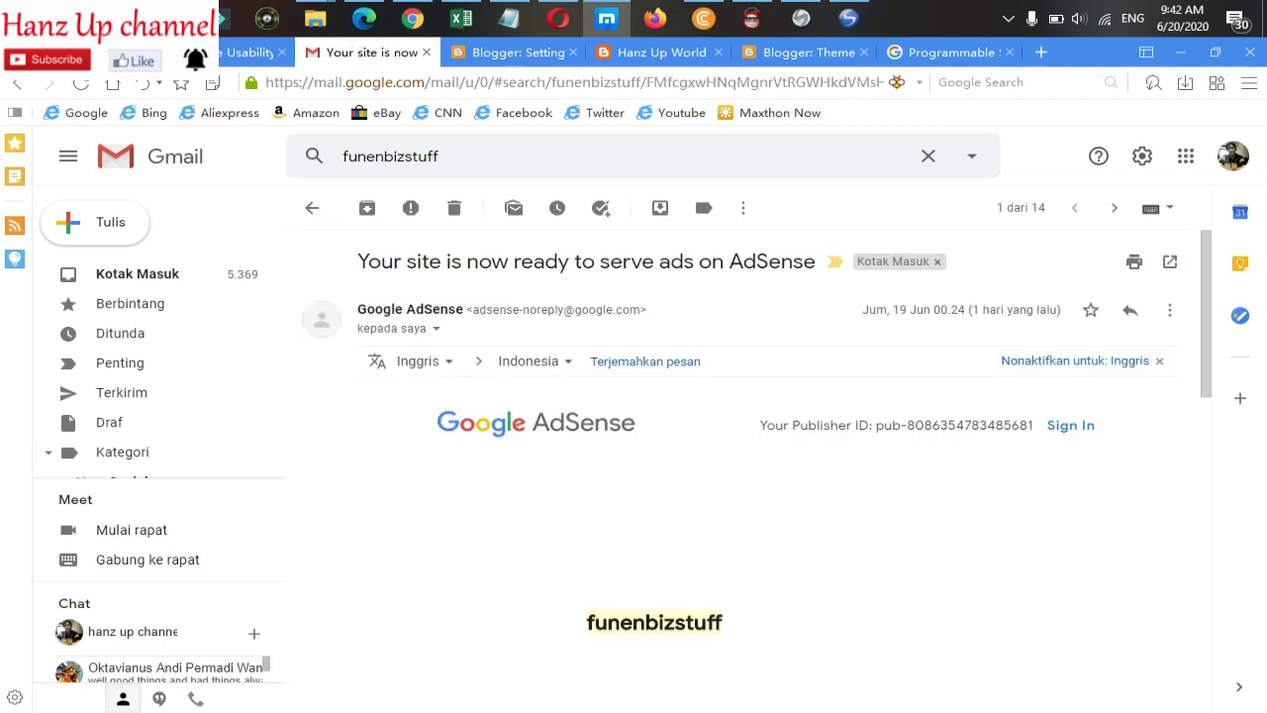
scroll(768, 476, down, 5)
scroll(768, 475, up, 3)
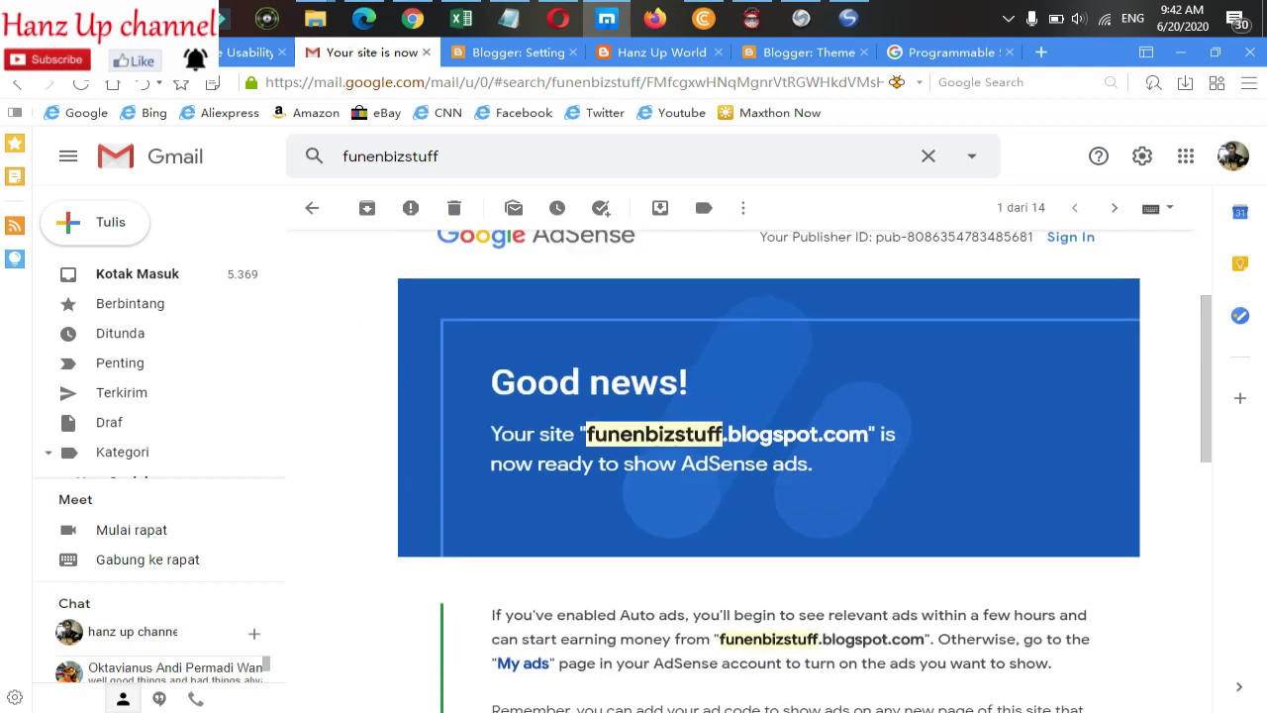
scroll(769, 475, down, 1)
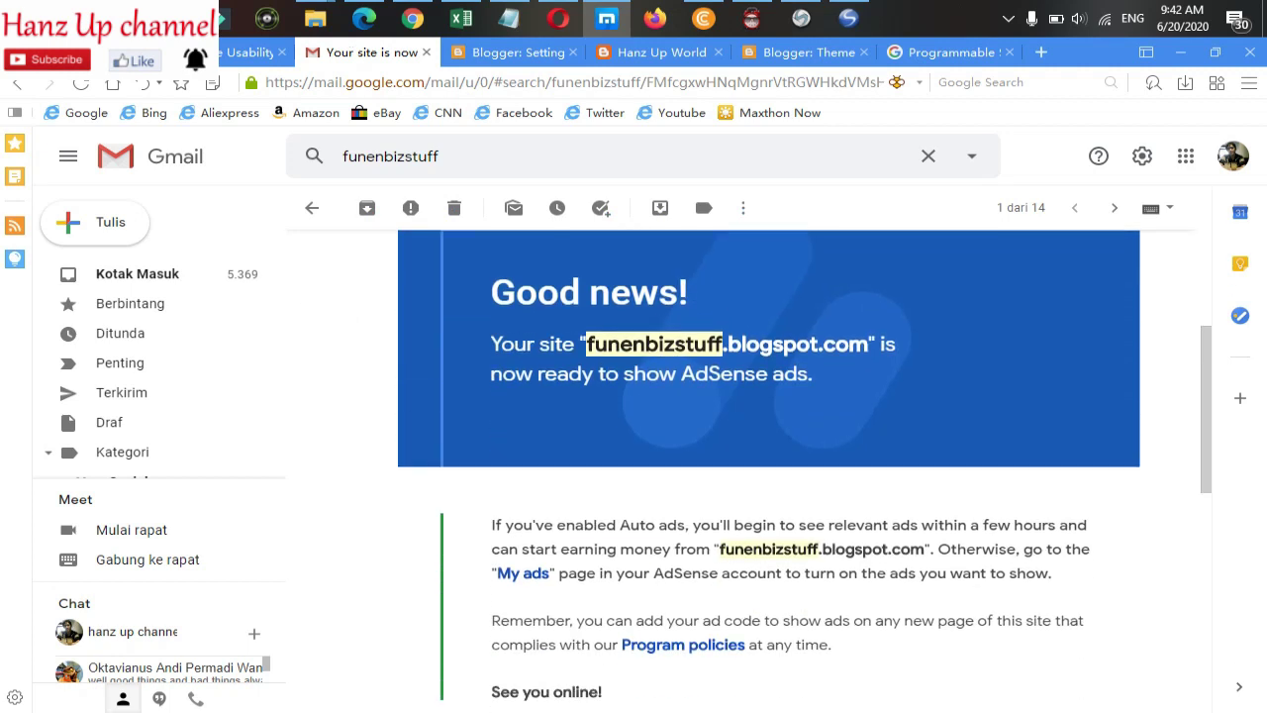
scroll(768, 475, up, 3)
scroll(768, 475, down, 3)
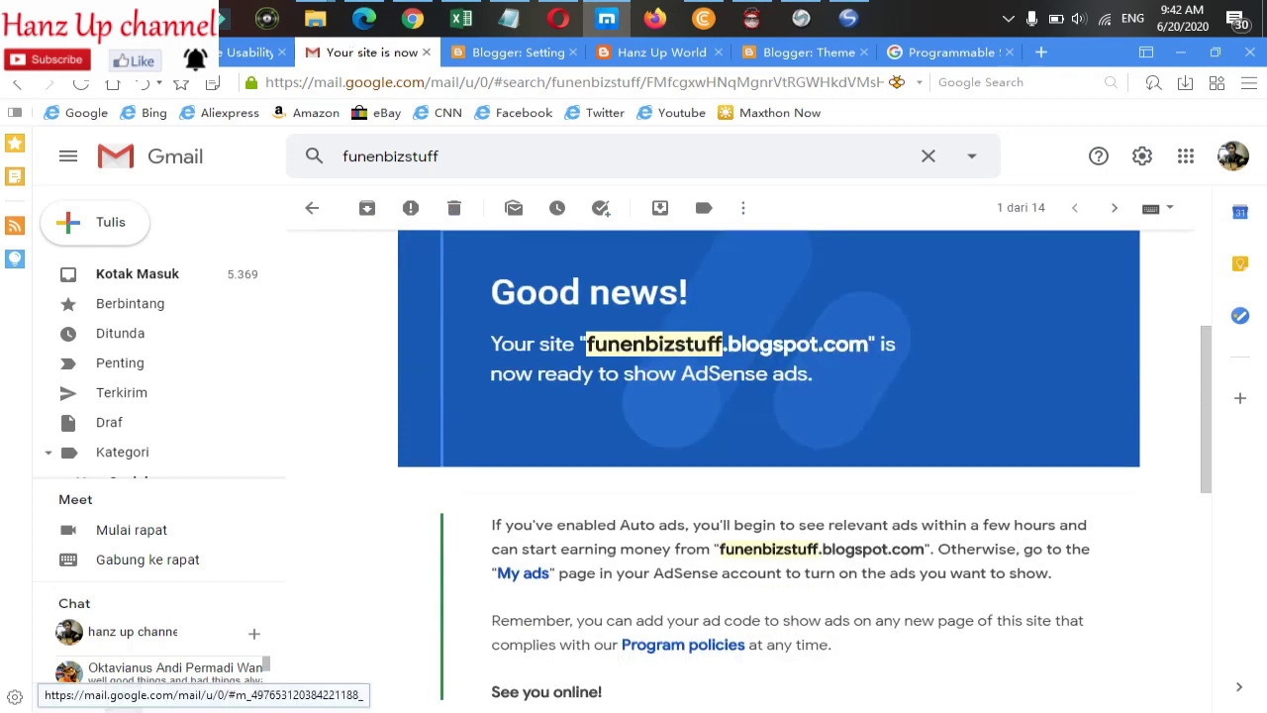
scroll(768, 475, down, 1)
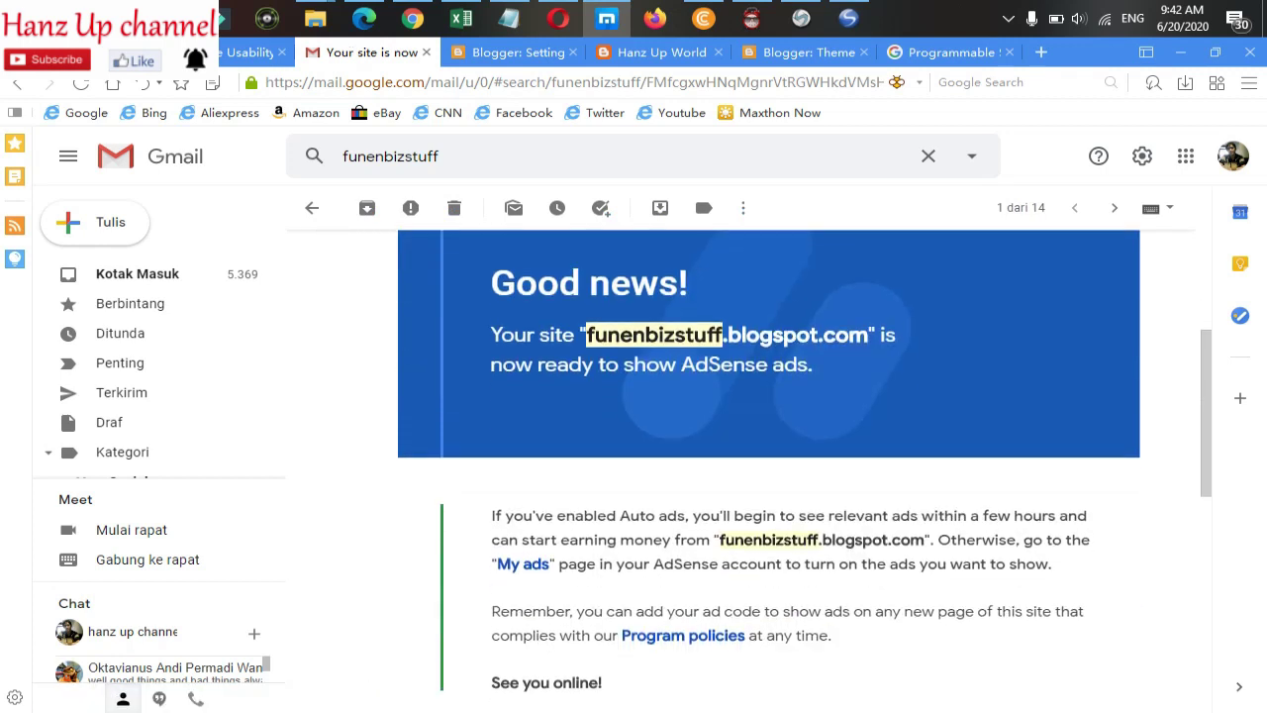
scroll(739, 621, down, 1)
scroll(739, 621, down, 4)
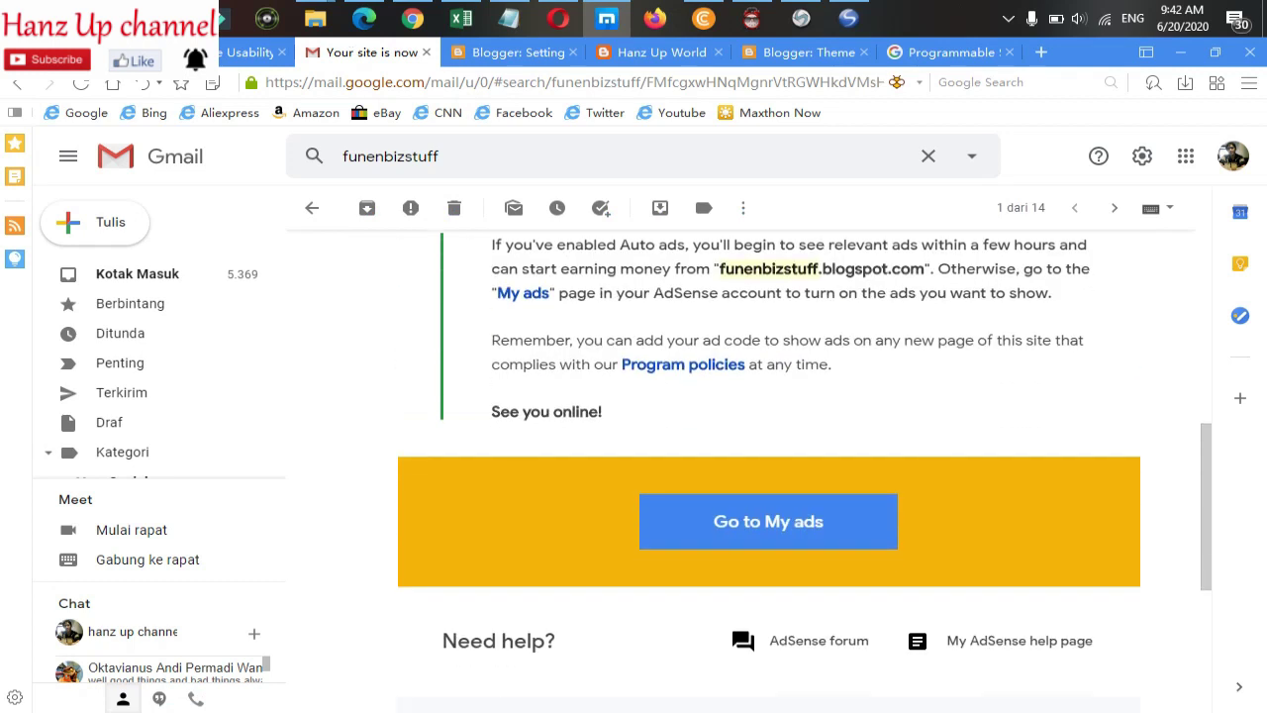
scroll(739, 434, down, 2)
scroll(738, 267, up, 10)
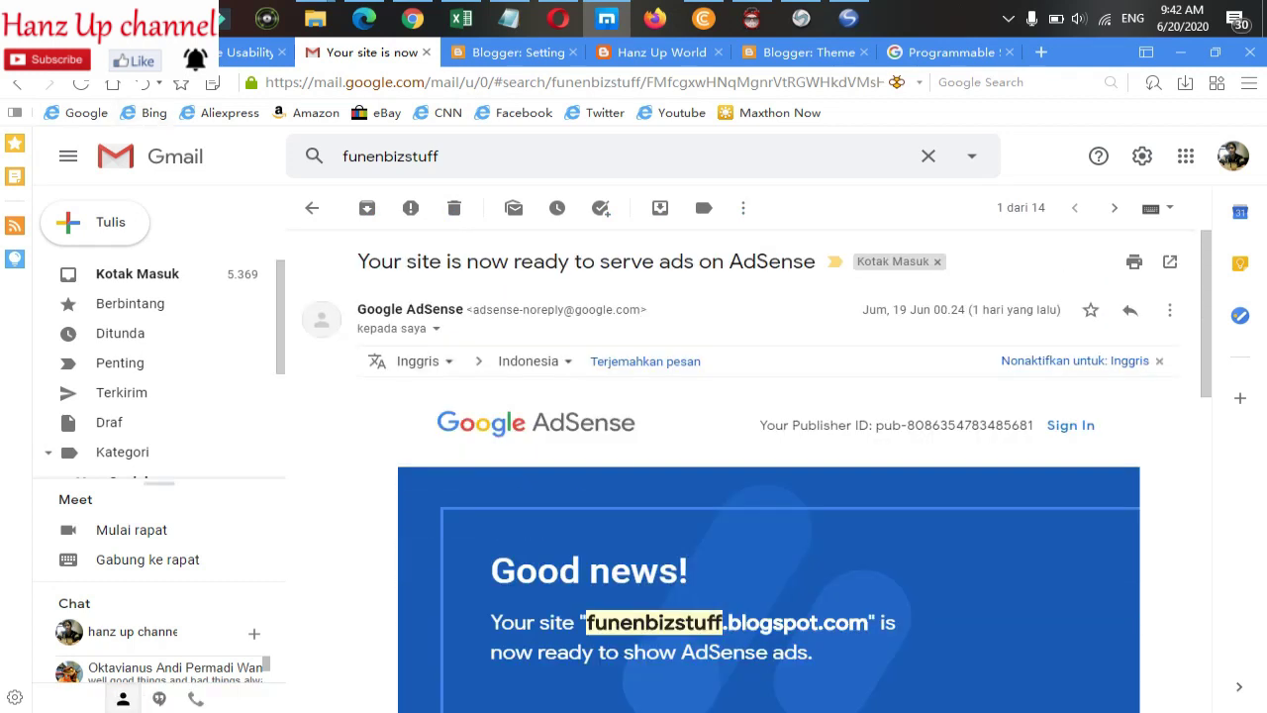
Step: Return to the results, view the 19 February 2019 AdSense message about fixing issues, and go back to the list
click(311, 208)
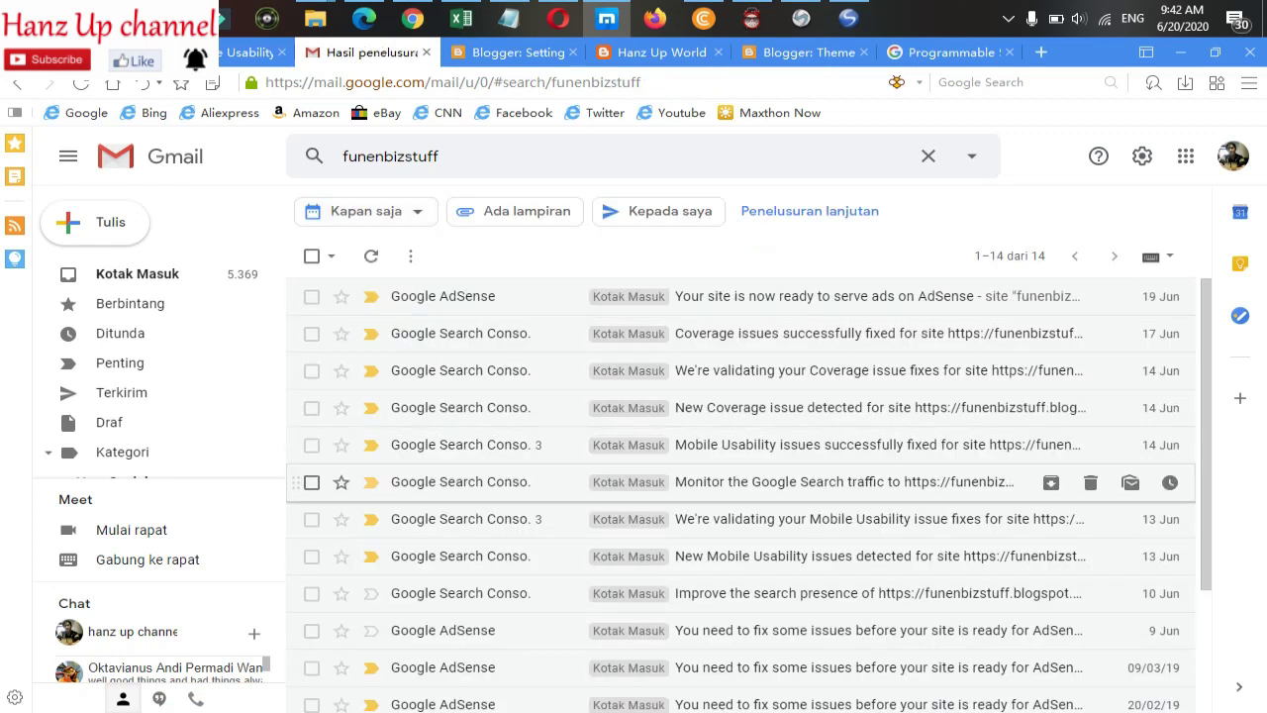
scroll(742, 495, down, 1)
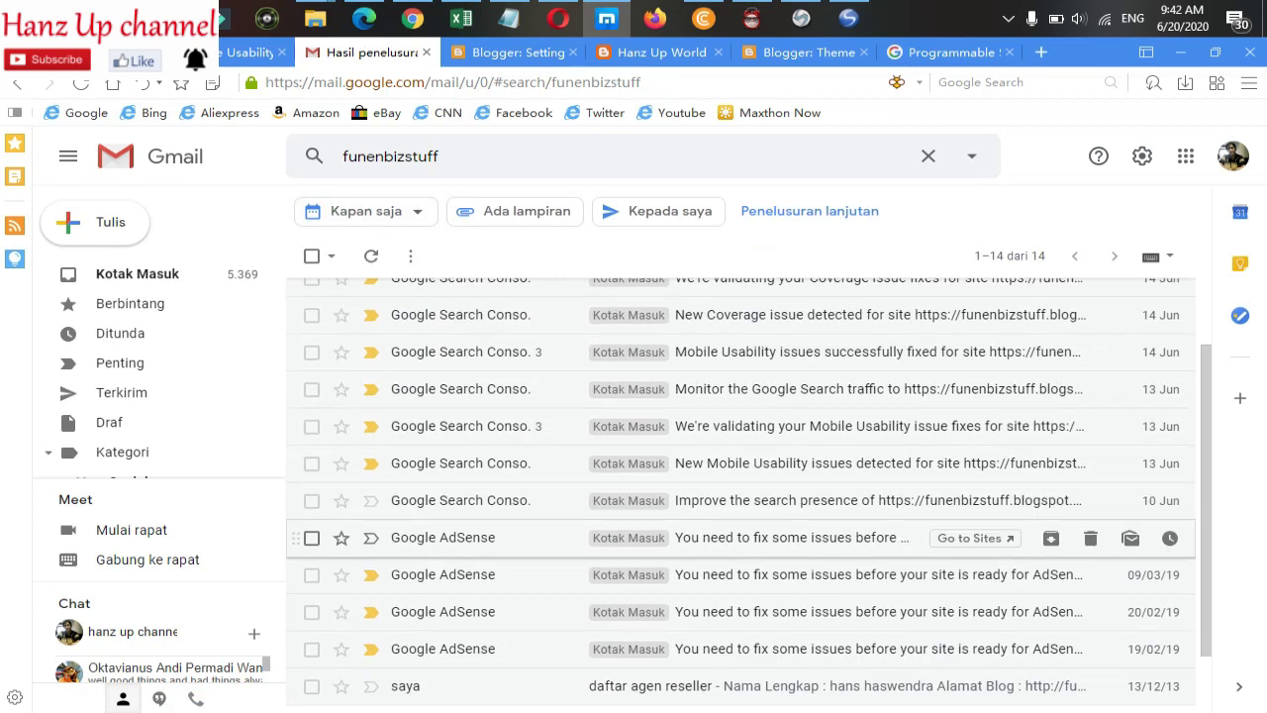
scroll(742, 534, down, 1)
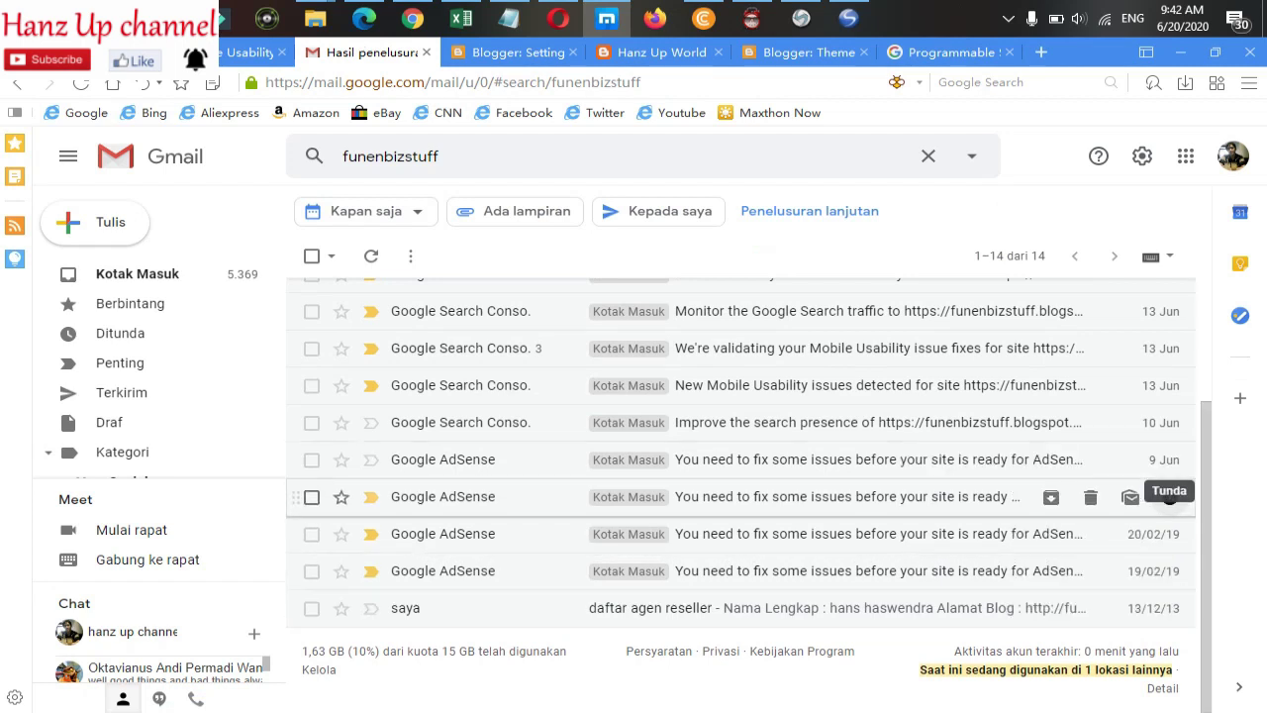
click(1183, 572)
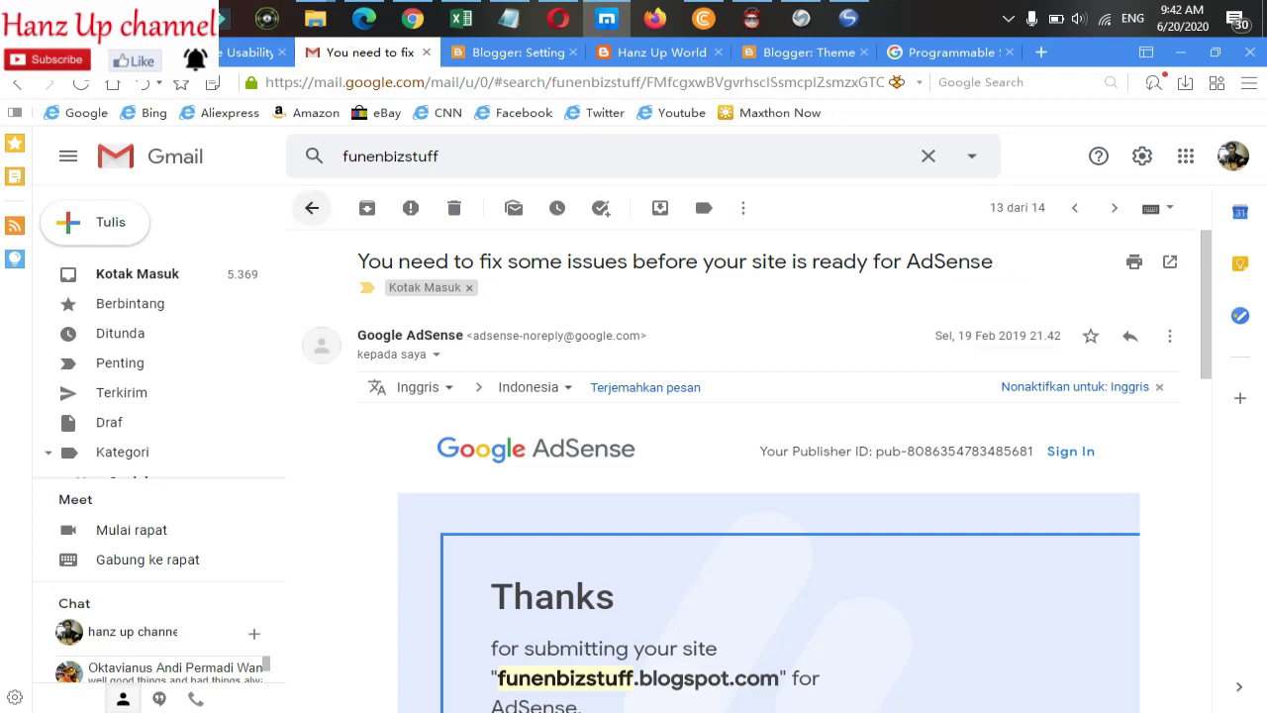
click(312, 207)
scroll(742, 436, up, 2)
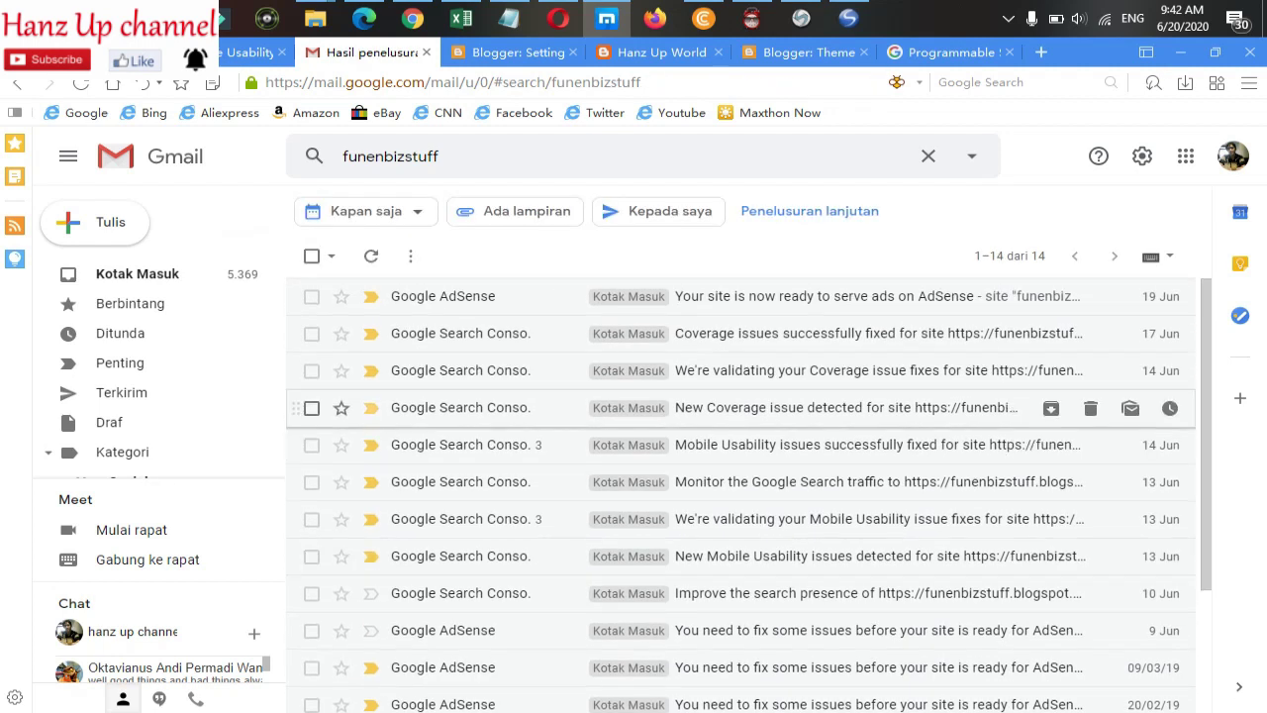
Step: Reopen the AdSense approval message briefly, and return to the results to look over the older AdSense messages
click(841, 296)
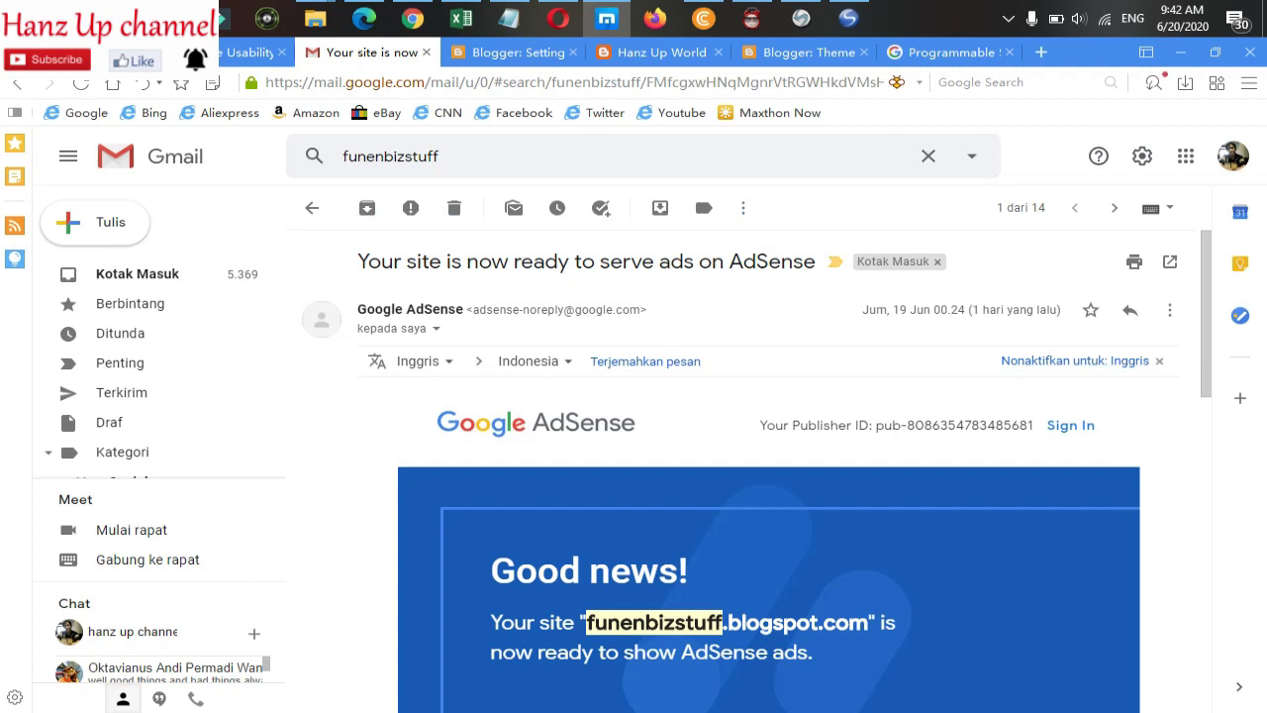
click(312, 208)
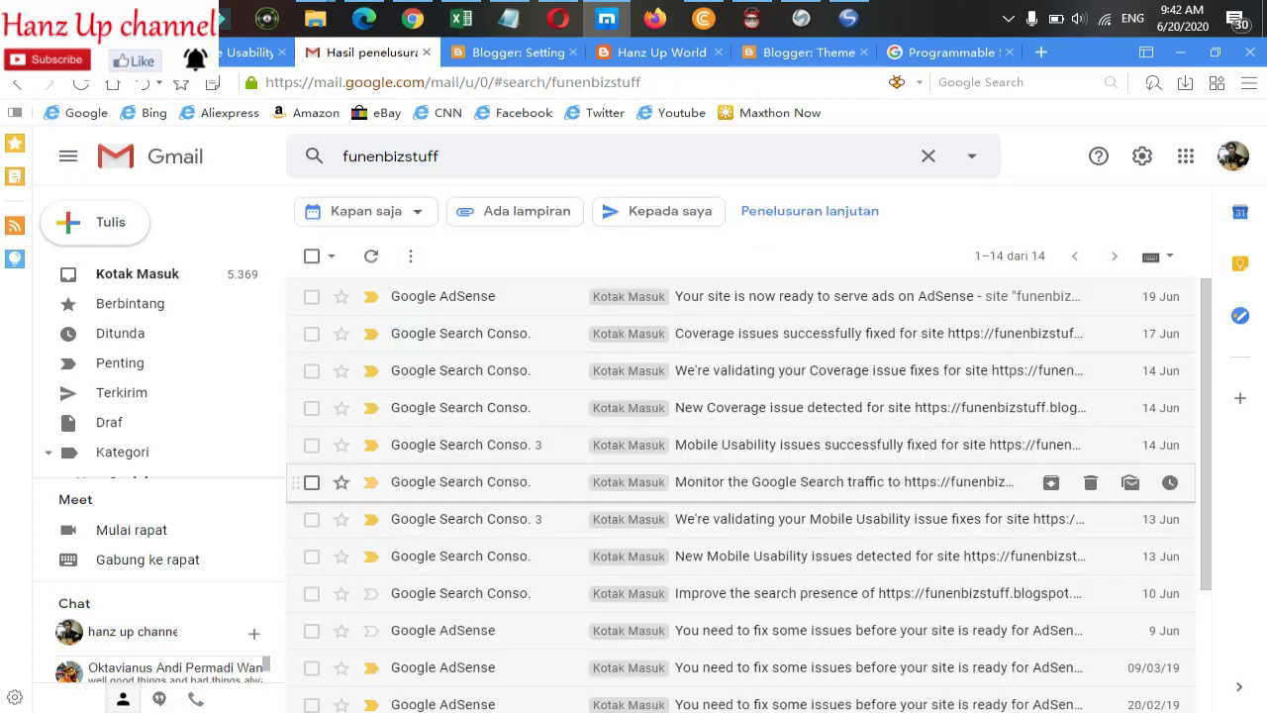
scroll(742, 495, down, 1)
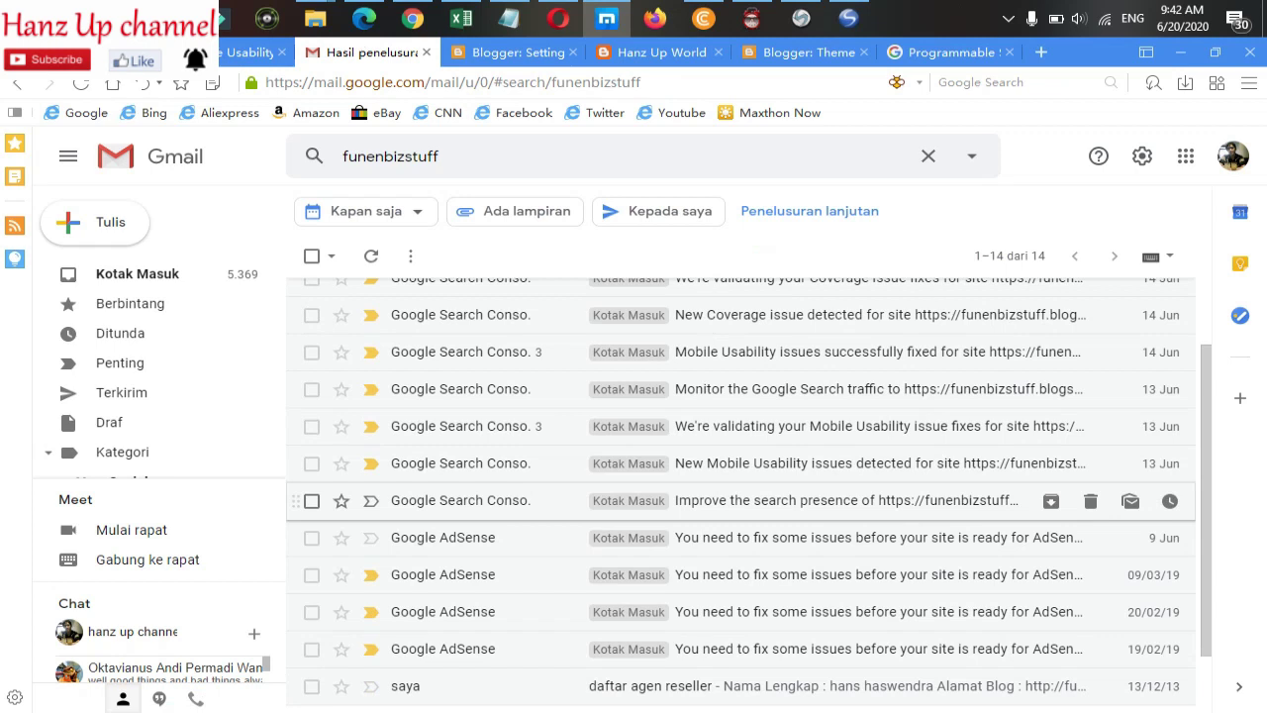
scroll(742, 535, down, 1)
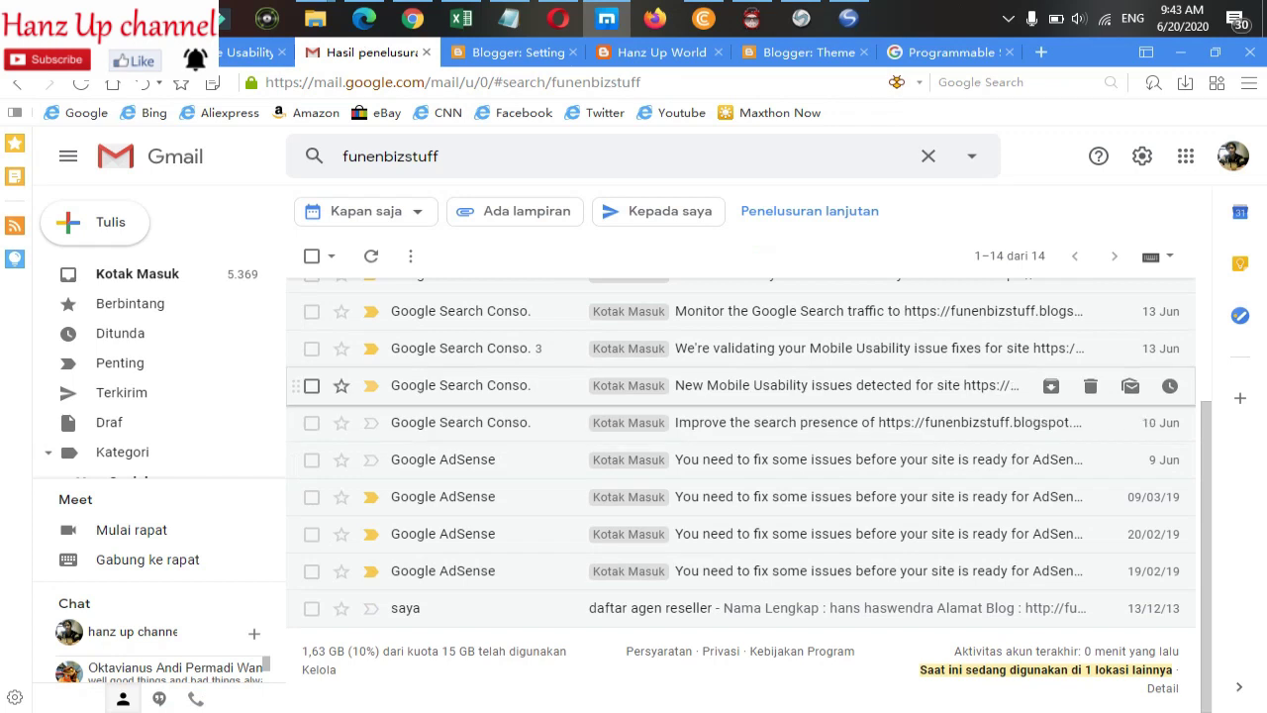
Step: View the 9 June AdSense message "You need to fix some issues before your site is ready for AdSense" and return to the newest results
click(742, 459)
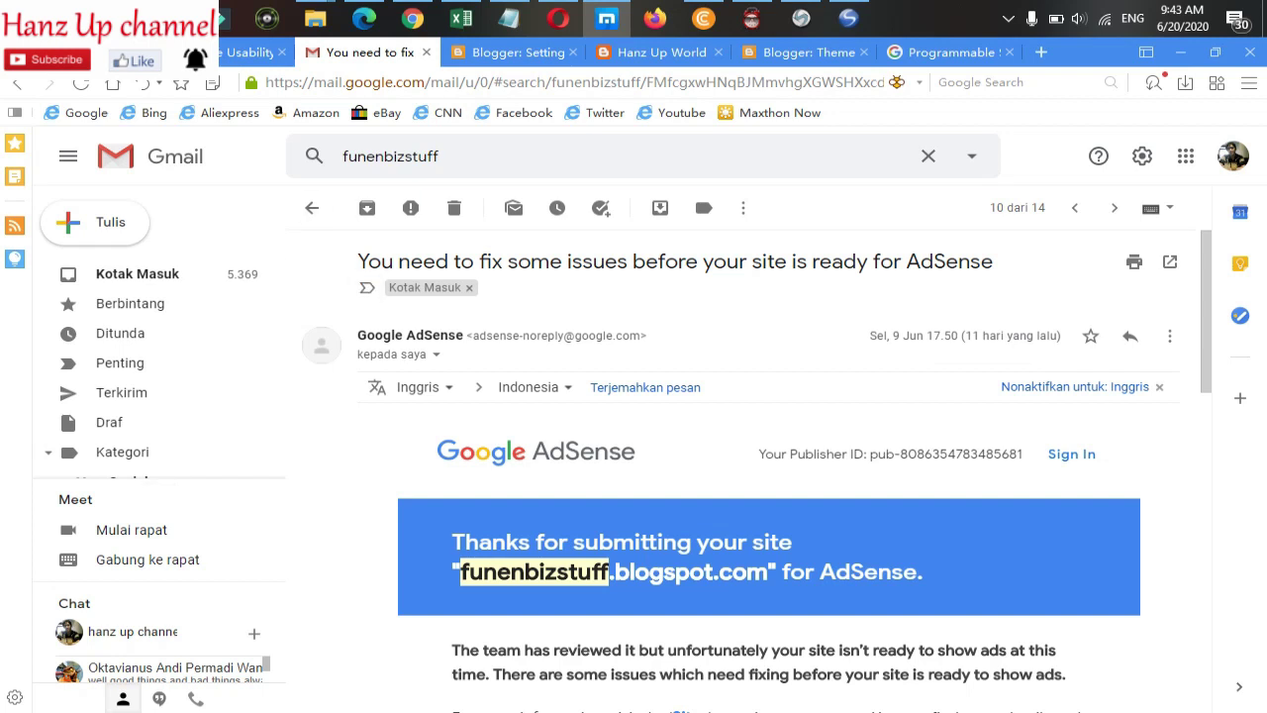
click(311, 207)
scroll(1129, 436, up, 3)
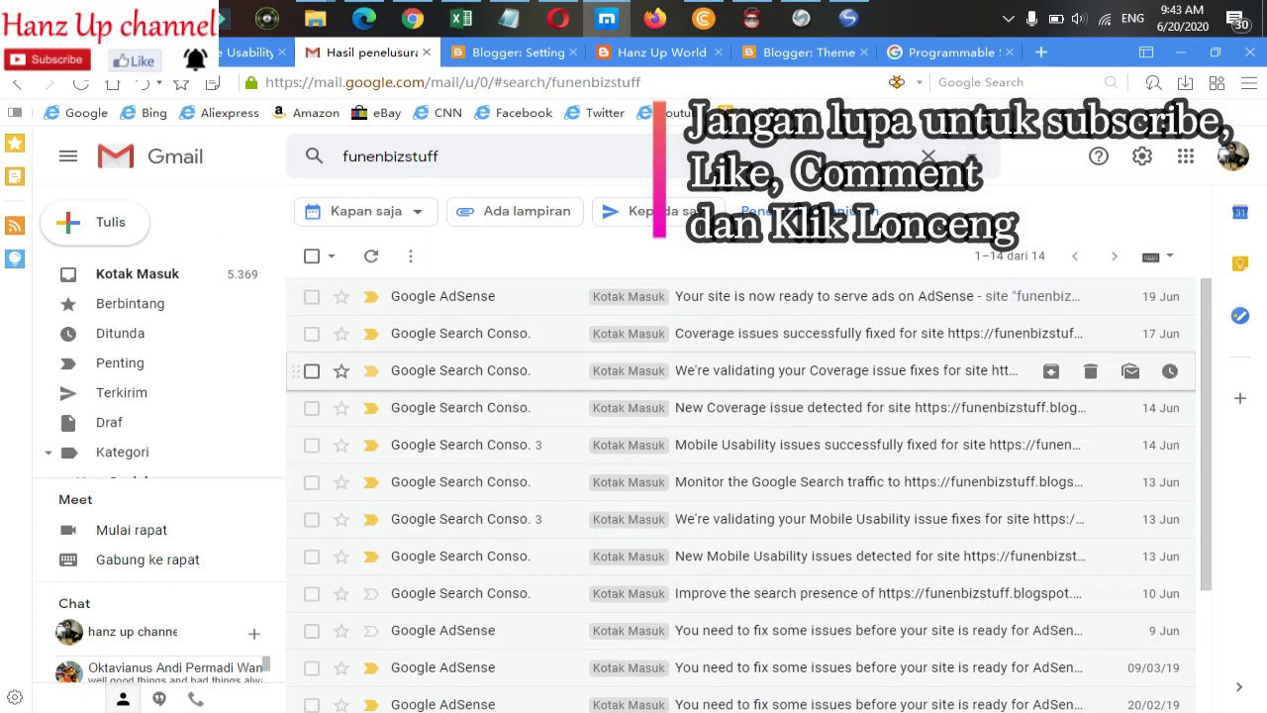
Step: Switch to the published Hanz Up World blog and view its navigation pages and the ad beside the first post
click(661, 52)
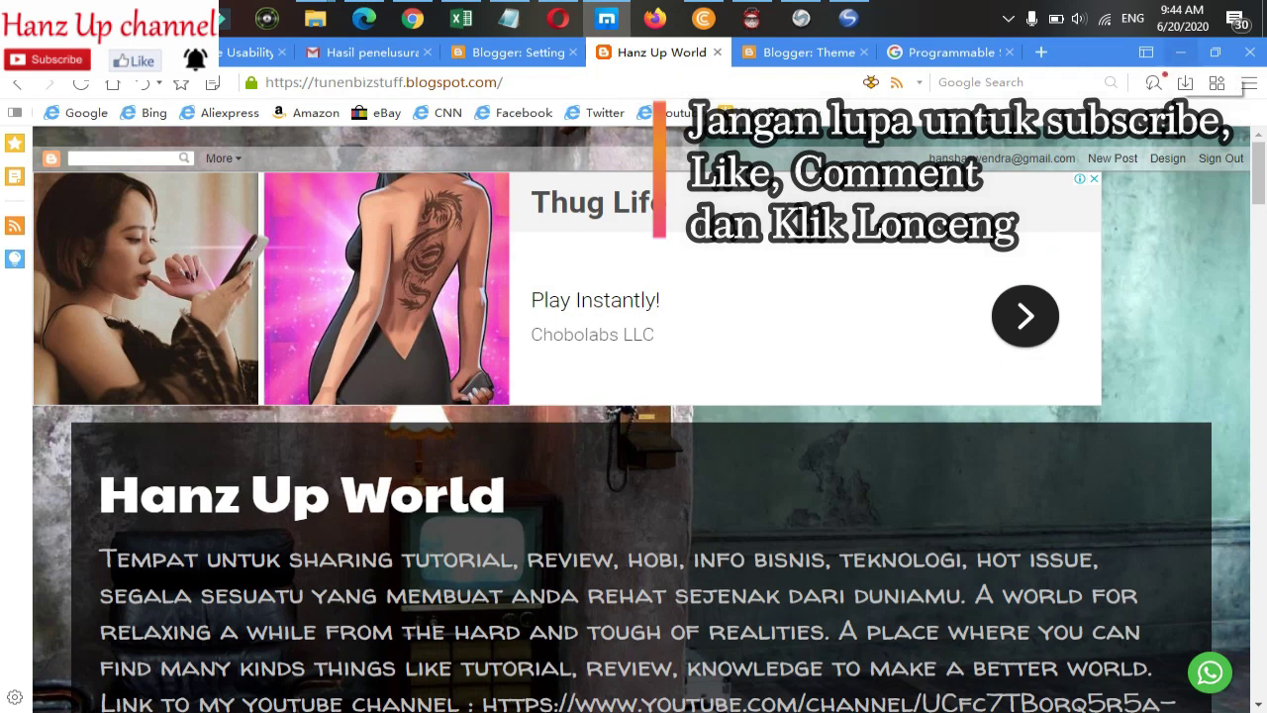
scroll(634, 415, down, 4)
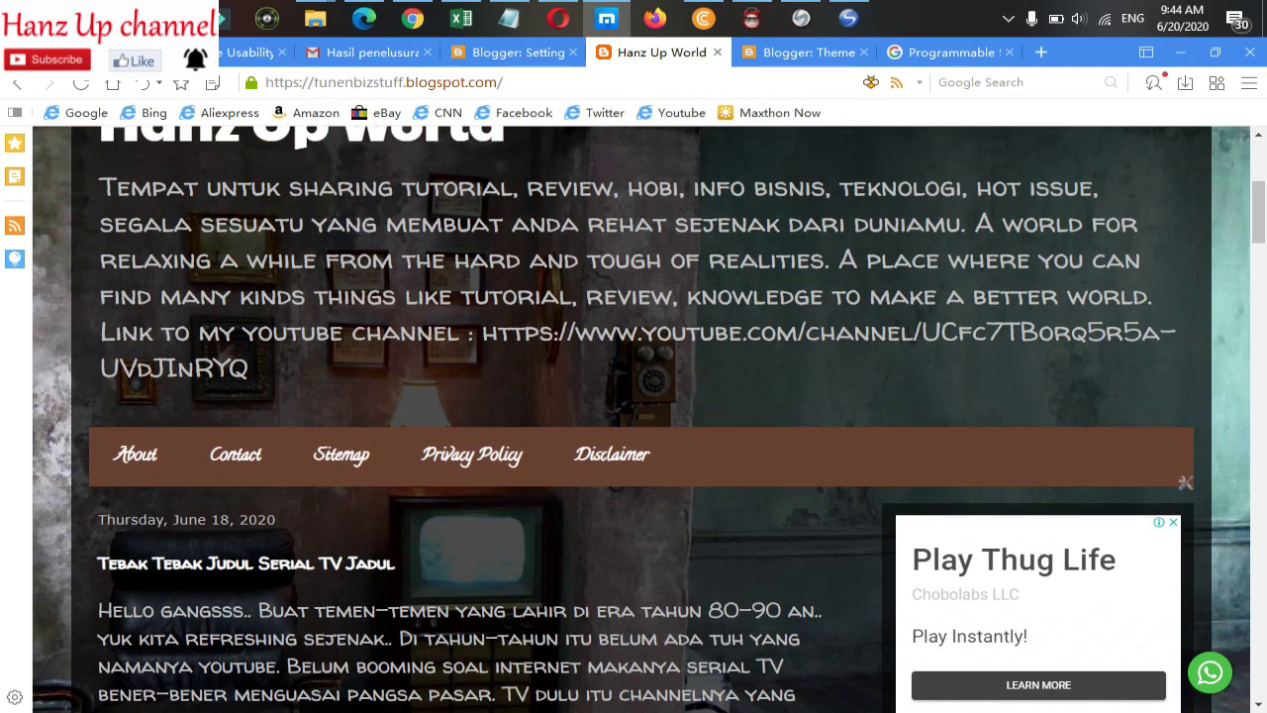